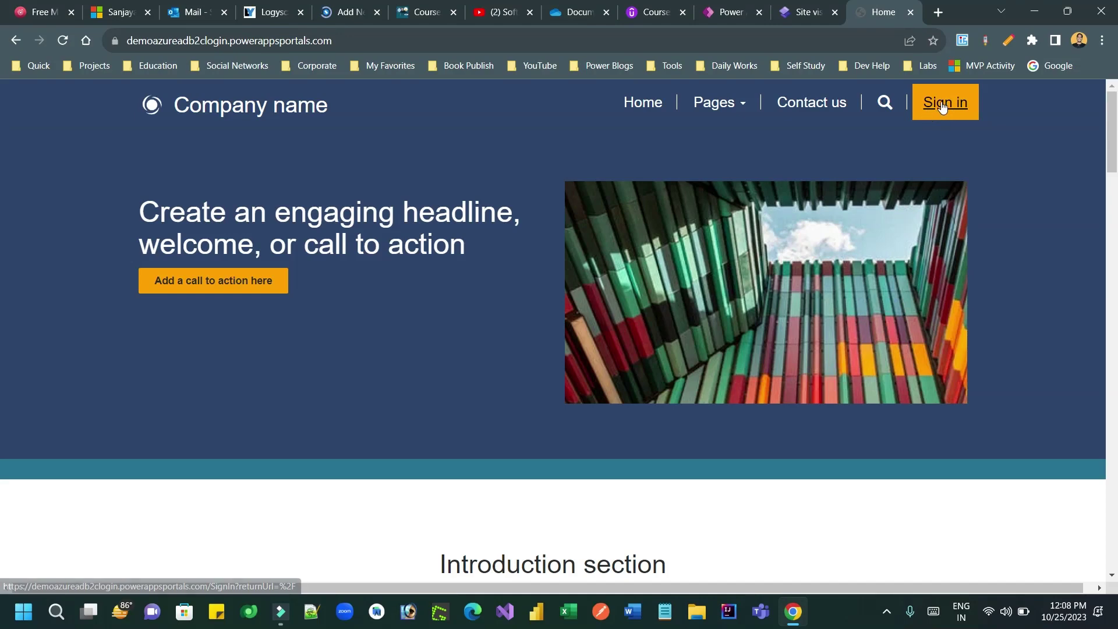
Step: Review the site's sign-in page, including the local account and Register tabs, then return to site setup
left_click(943, 106)
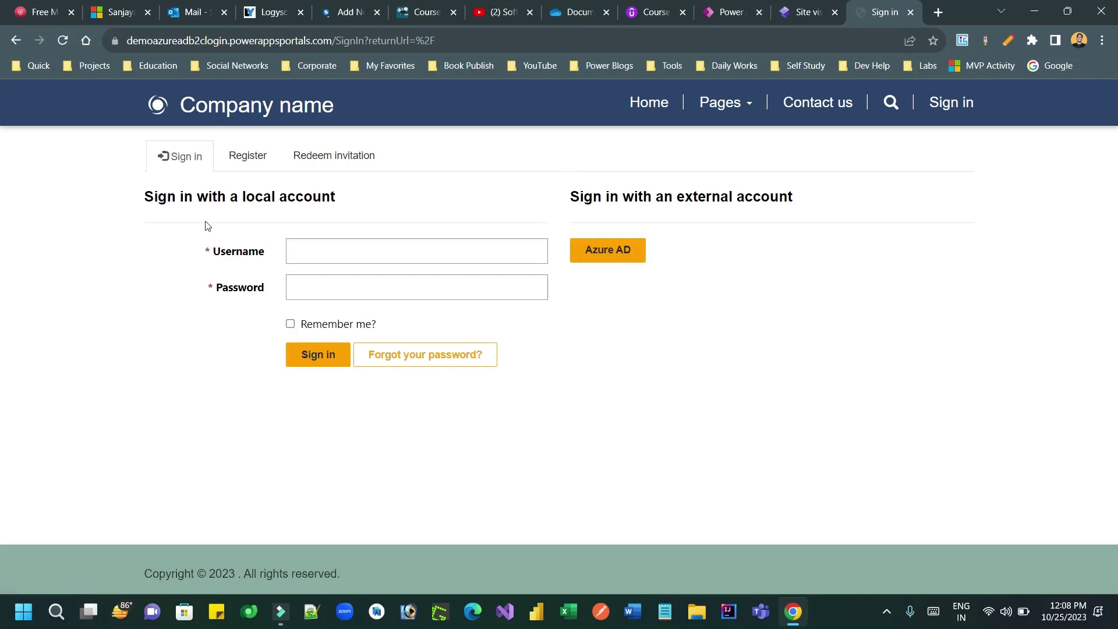
left_click_drag(212, 196, 327, 193)
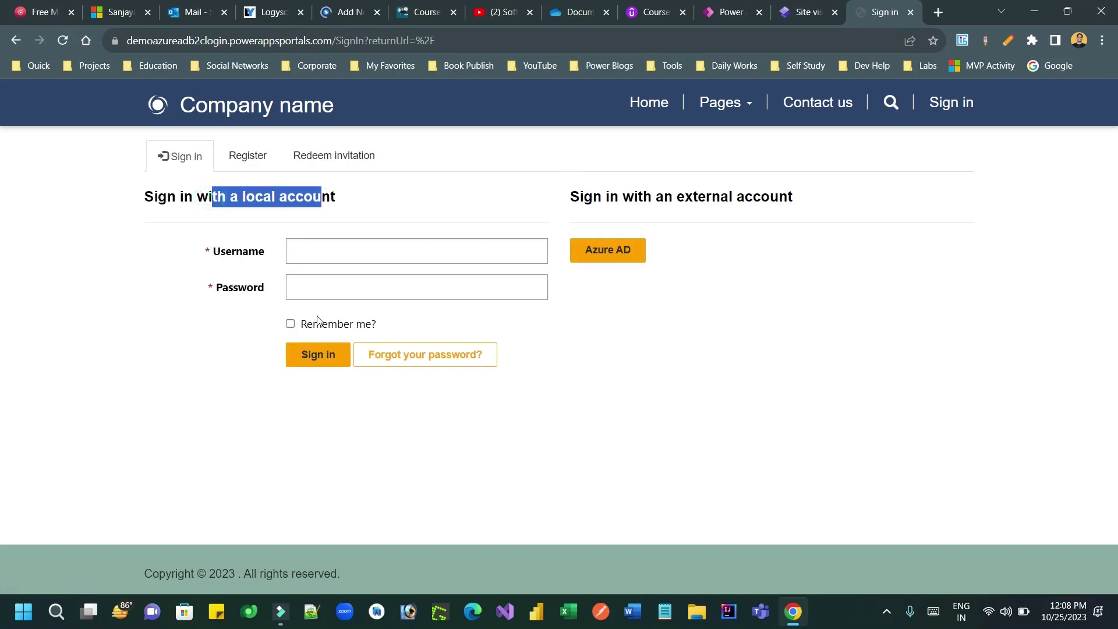
left_click(248, 155)
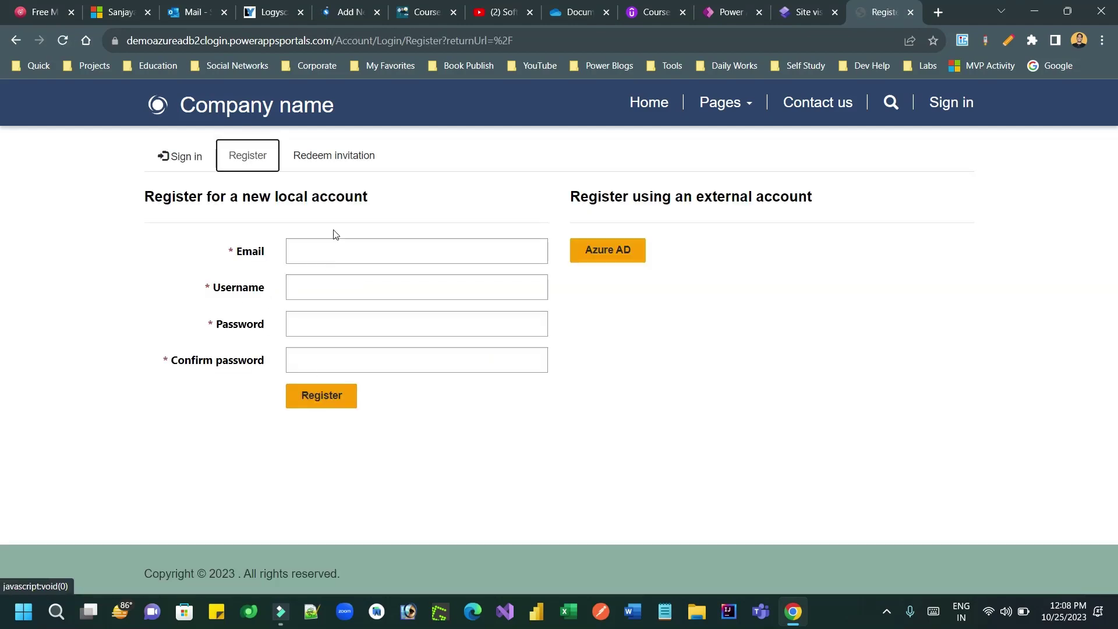
left_click(200, 167)
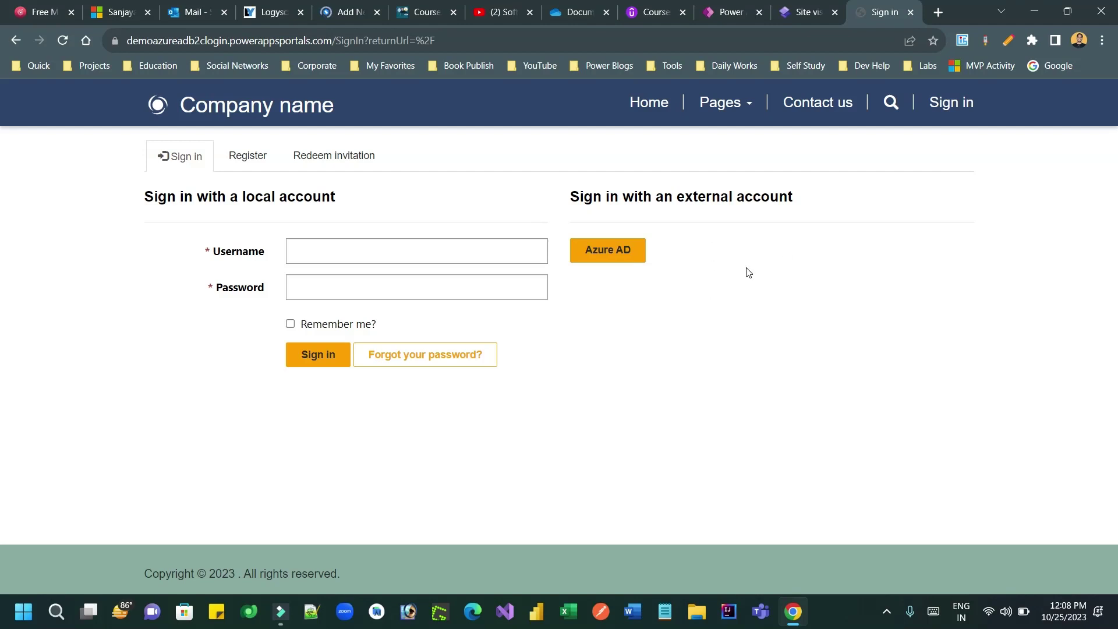
left_click(807, 17)
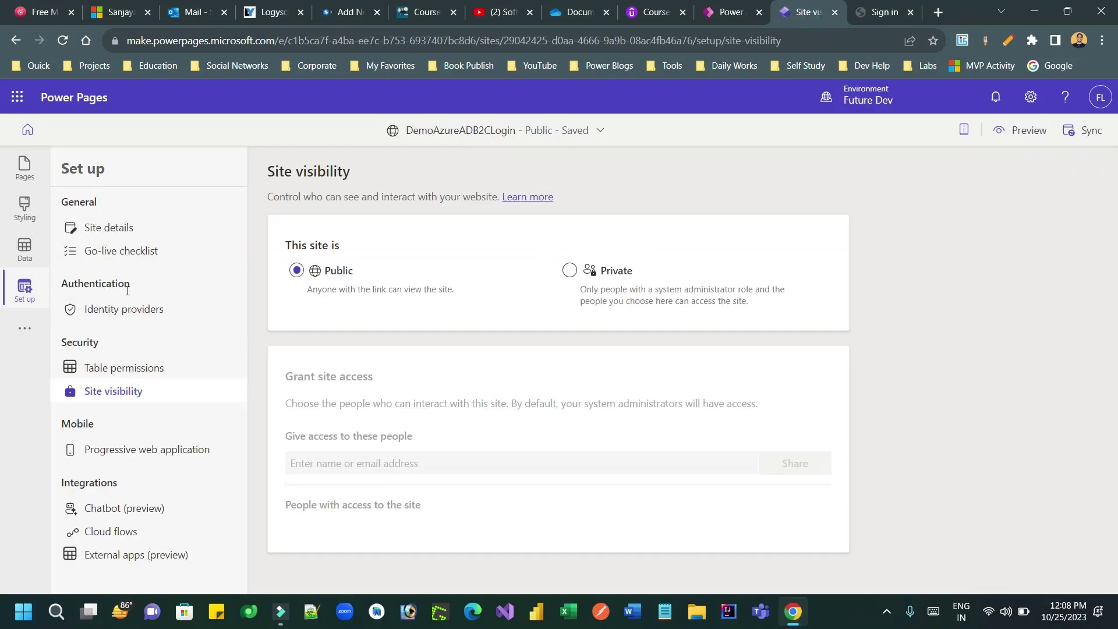
Step: In Identity providers, choose Configure for Azure Active Directory B2C
left_click(126, 314)
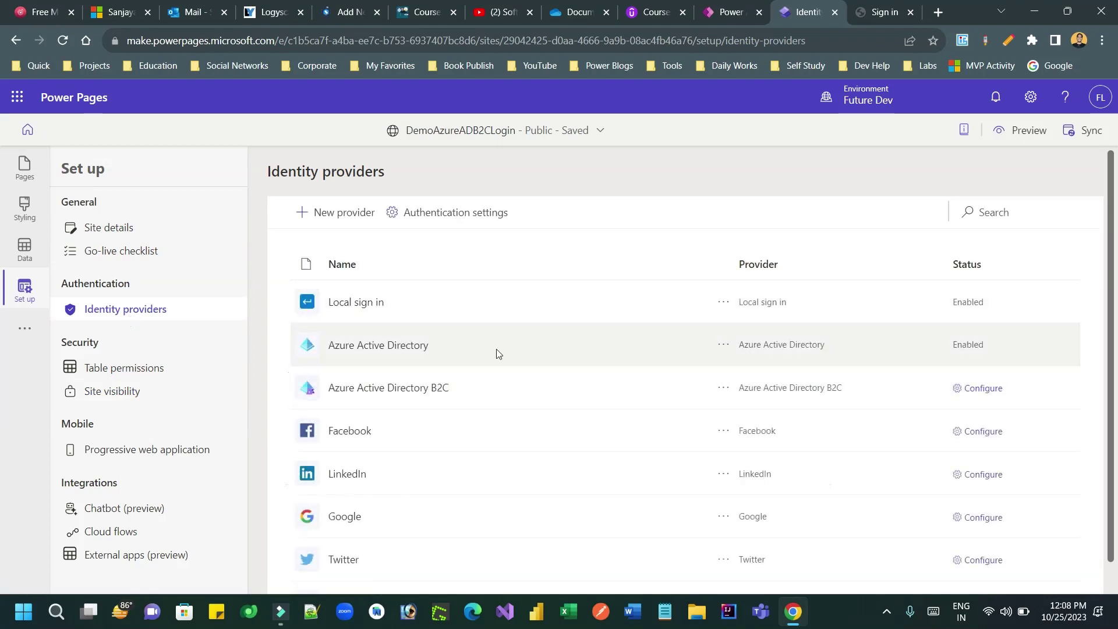
left_click_drag(350, 302, 384, 303)
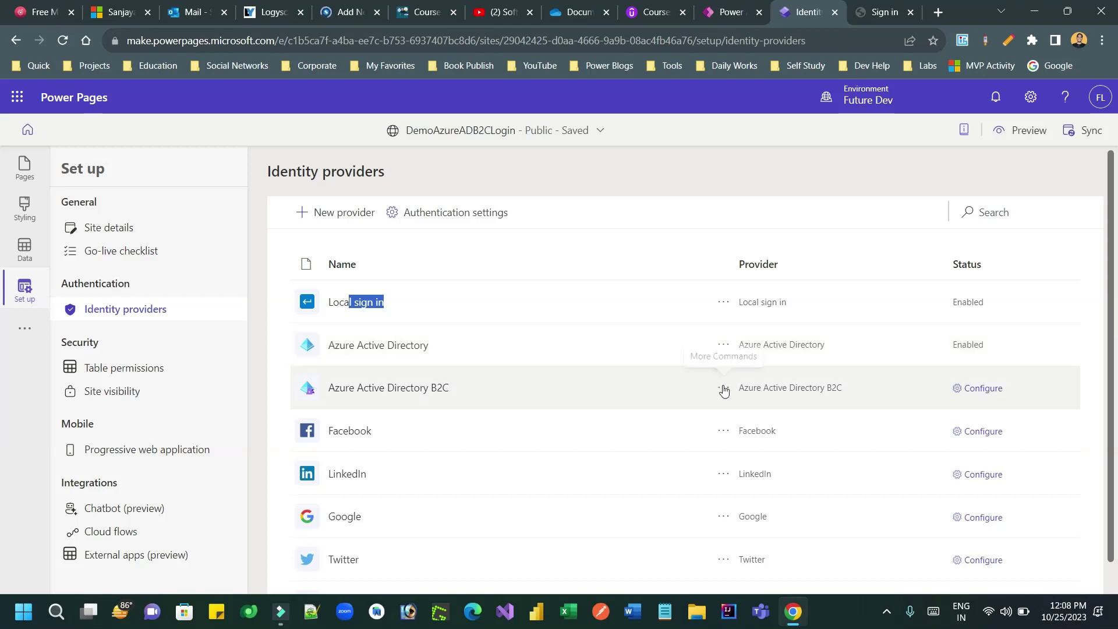
left_click(723, 387)
left_click(758, 412)
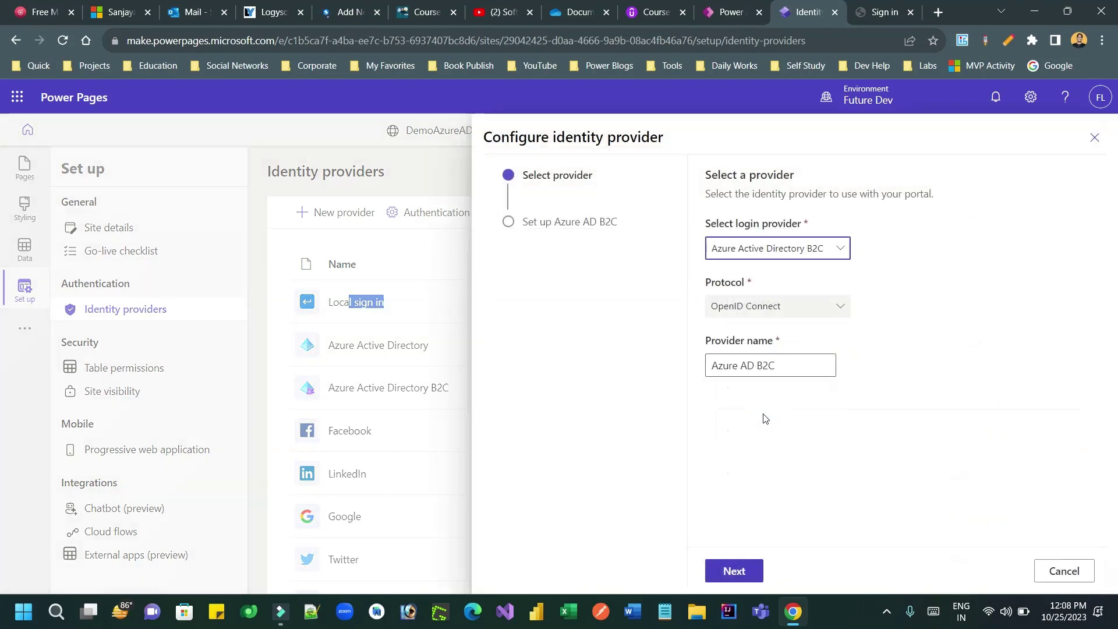
Step: Keep Azure Active Directory B2C as the login provider, name it 'Loginition', and continue
left_click(837, 249)
left_click(794, 274)
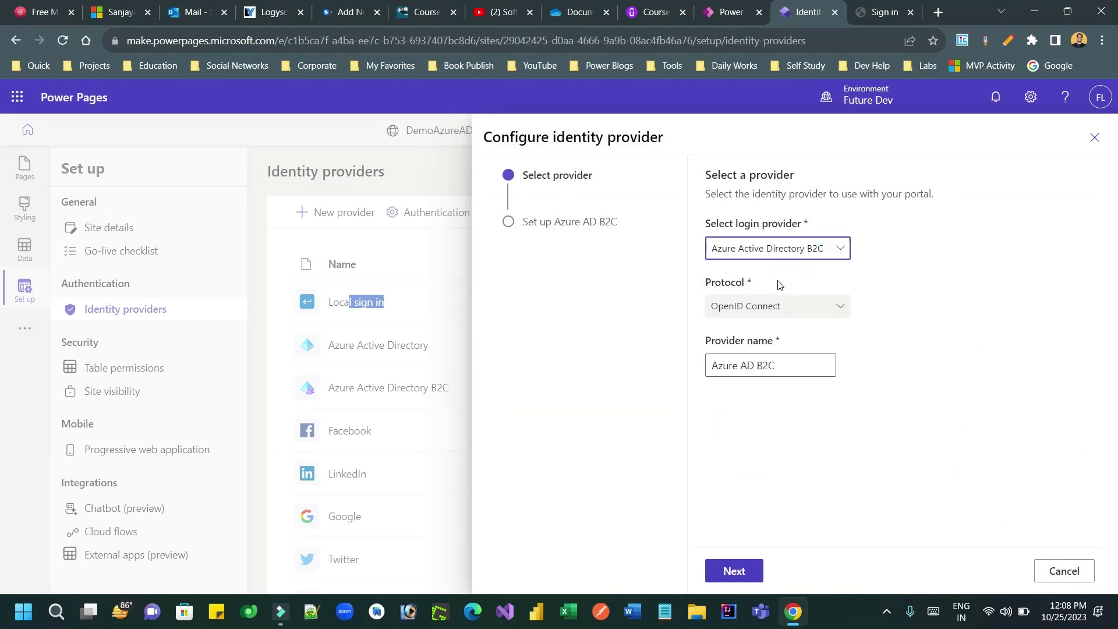
left_click(782, 364)
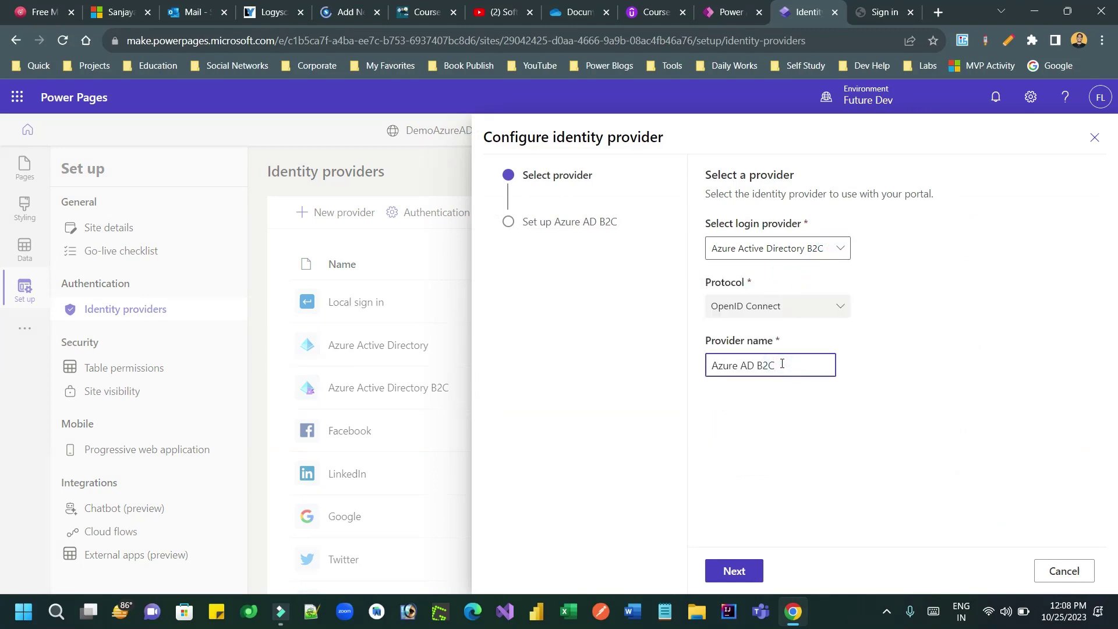
type("Login")
type("ica")
type("tion")
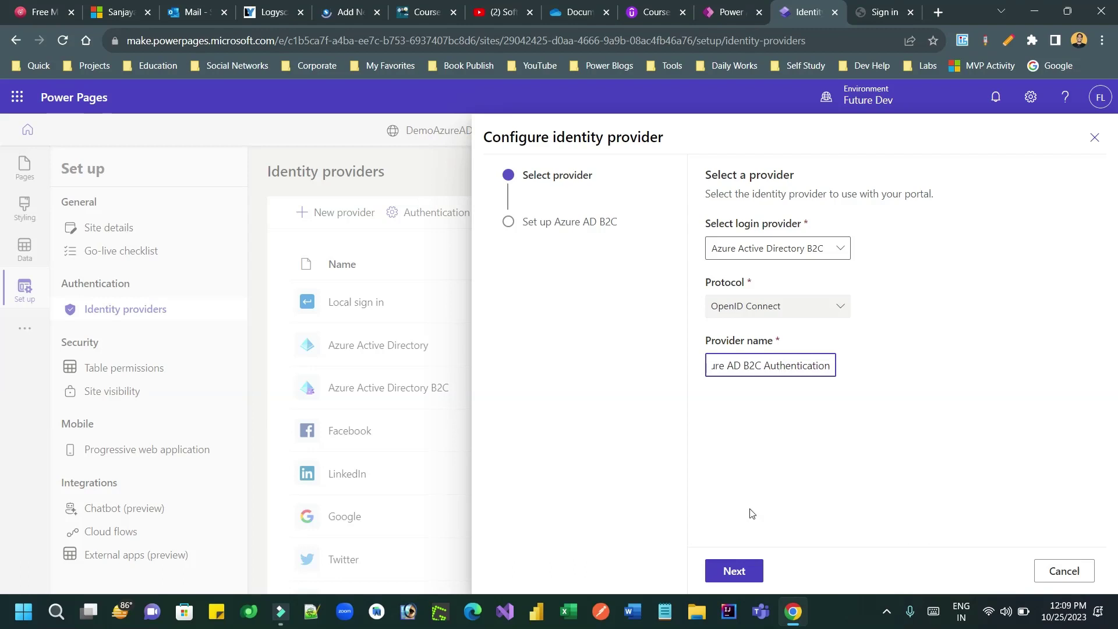
left_click(738, 571)
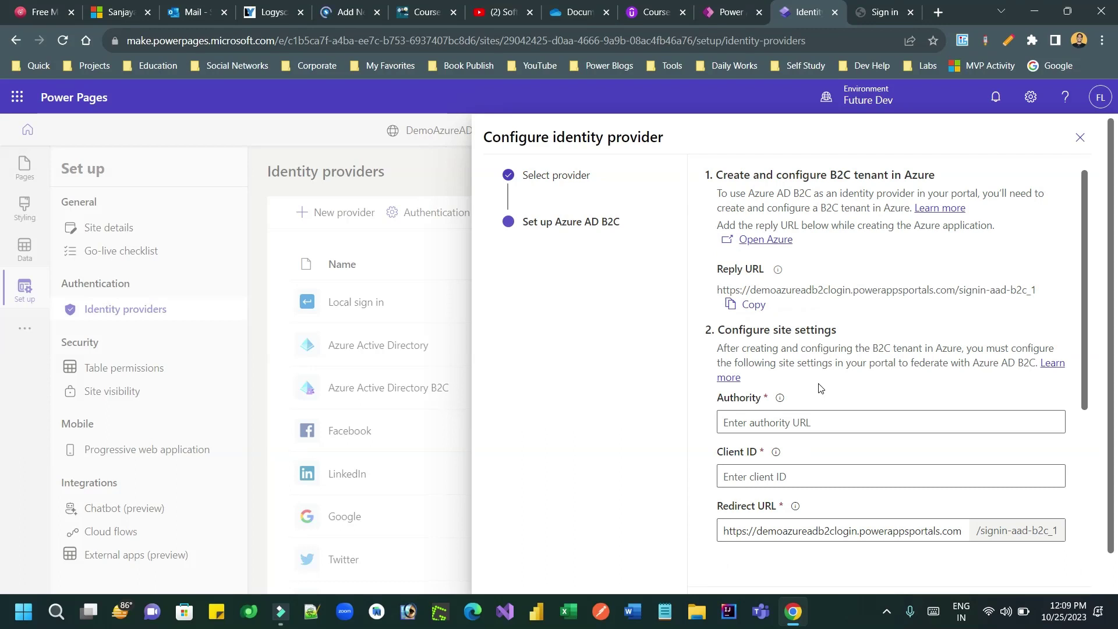
Step: Paste the site's reply URL into the notes file after 'reply url'
key("alt+Tab")
type("url")
type("https://demoazureadb2clogin.powerappsportals.com/signin-aad-b2c_1")
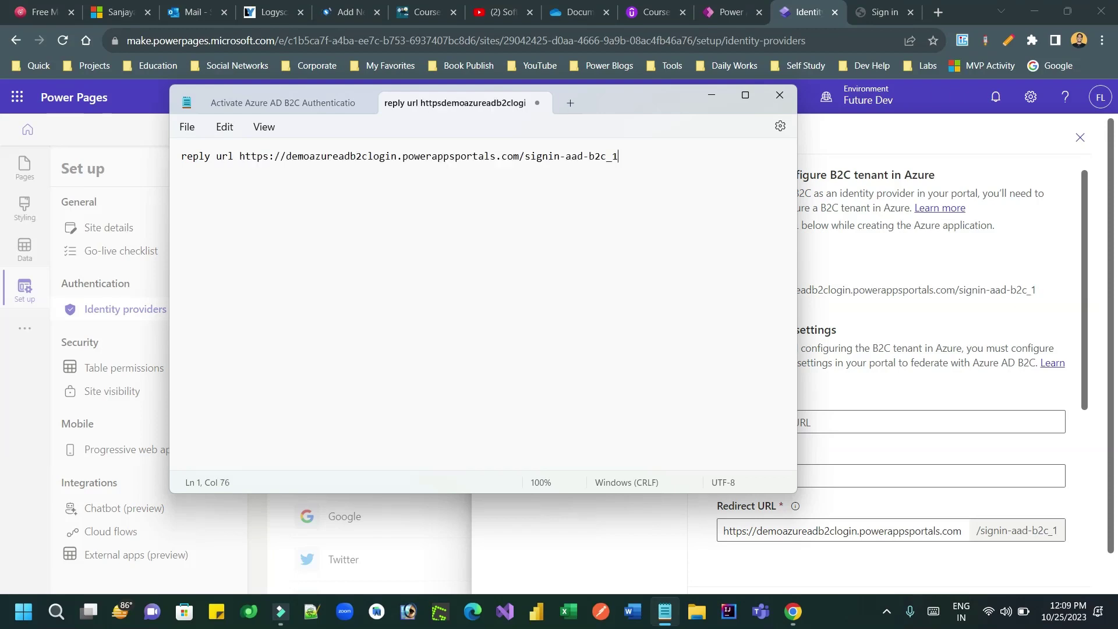
key("Return")
key("alt+Tab")
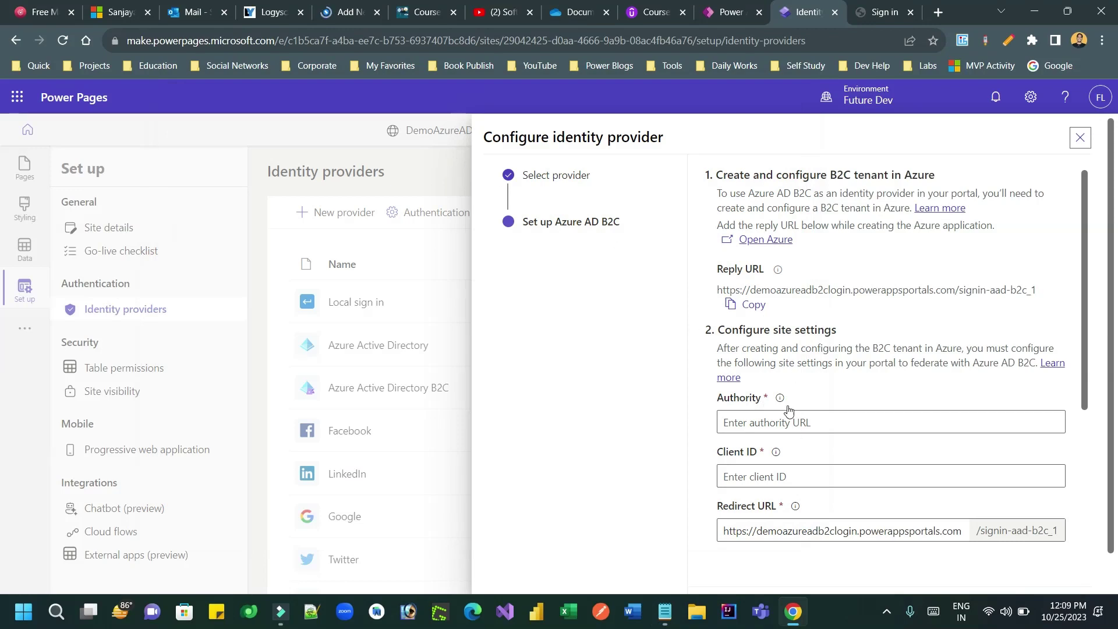
mouse_move(780, 398)
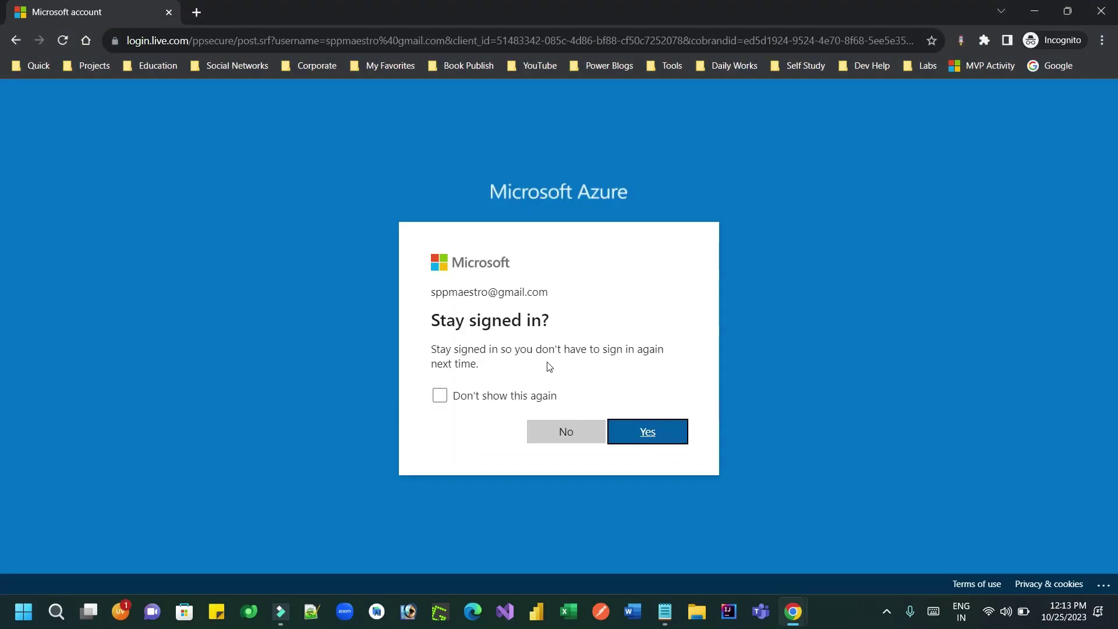
Step: Stay signed in to Azure and open the Directories + subscriptions settings
left_click(652, 432)
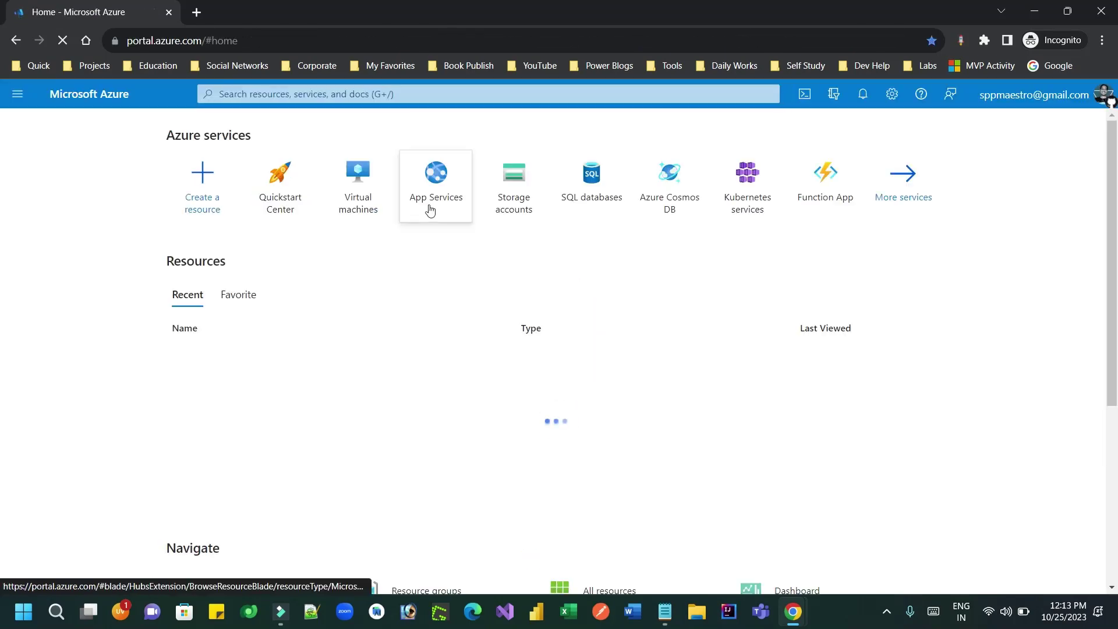
left_click(888, 95)
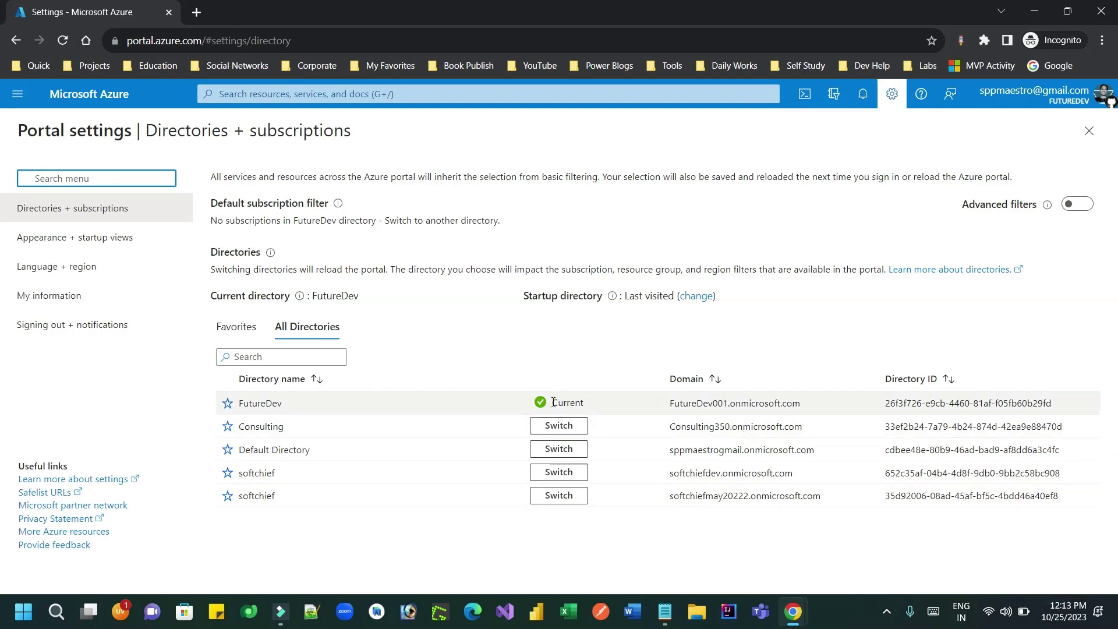
Step: Switch to the Default Directory, request an email verification code, and open Gmail in a new tab
left_click(553, 449)
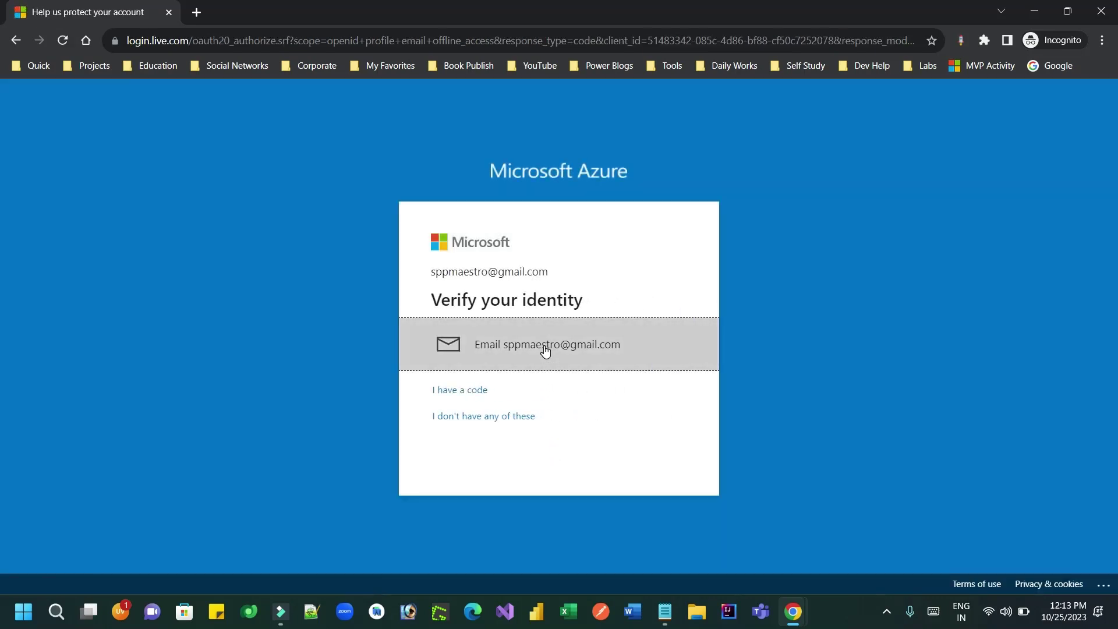
left_click(544, 348)
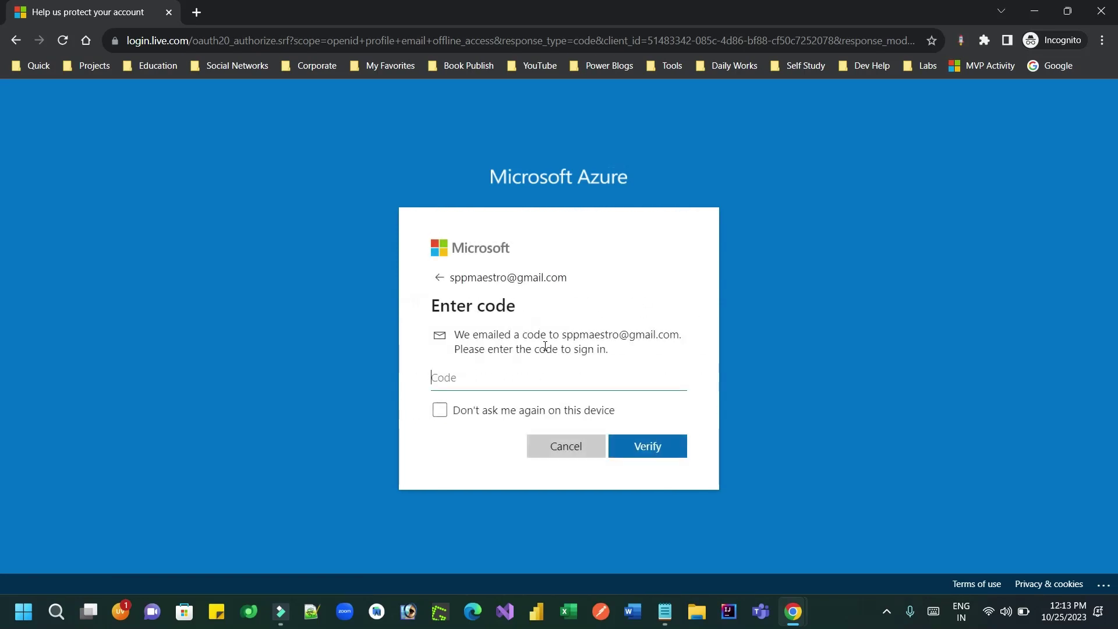
mouse_move(787, 612)
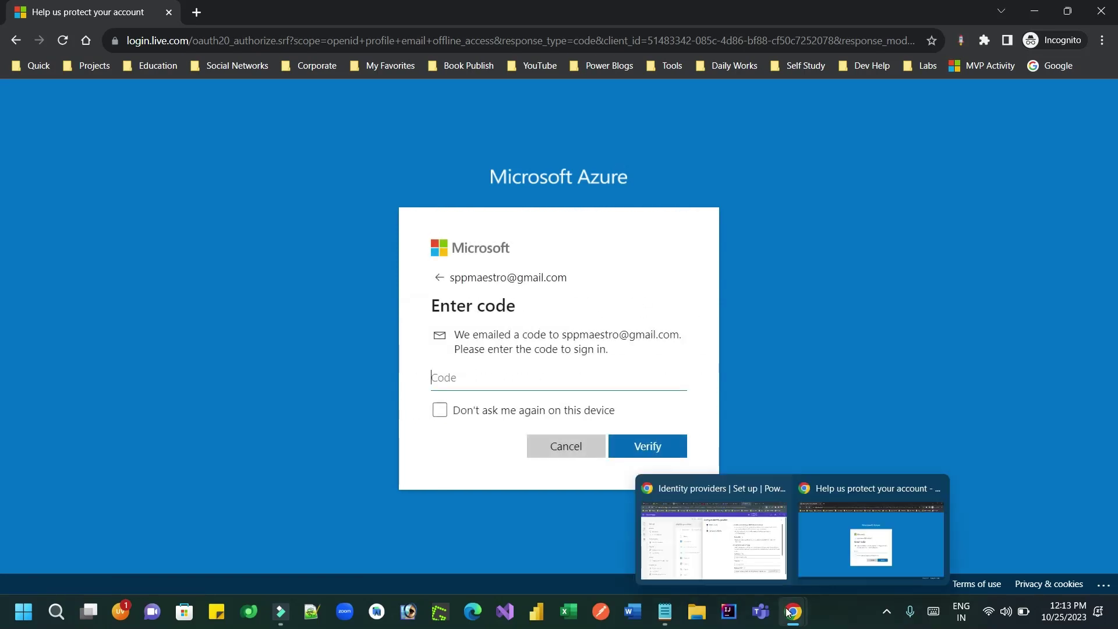
left_click(741, 553)
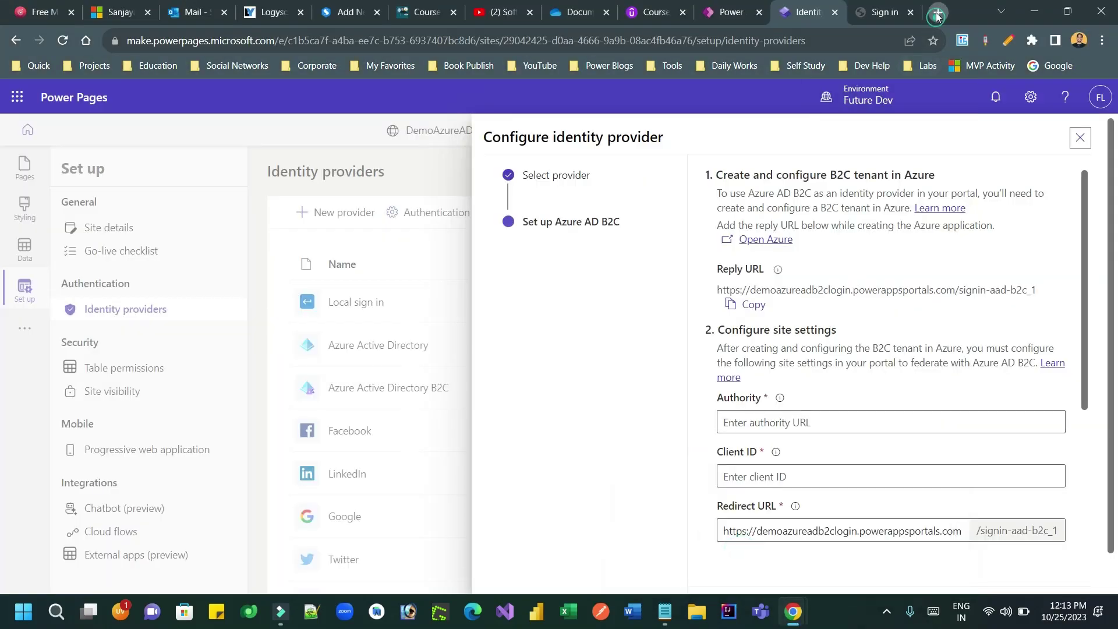
left_click(938, 12)
type("gmail.com")
key("Return")
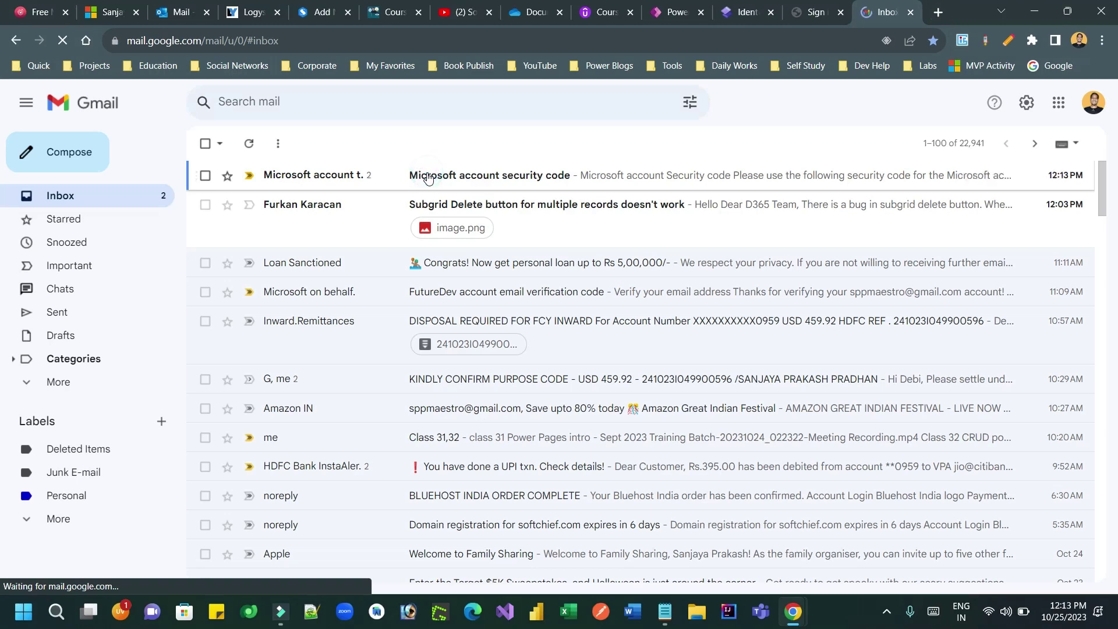
Step: Copy the security code from the Microsoft account email and submit it for verification
left_click(459, 178)
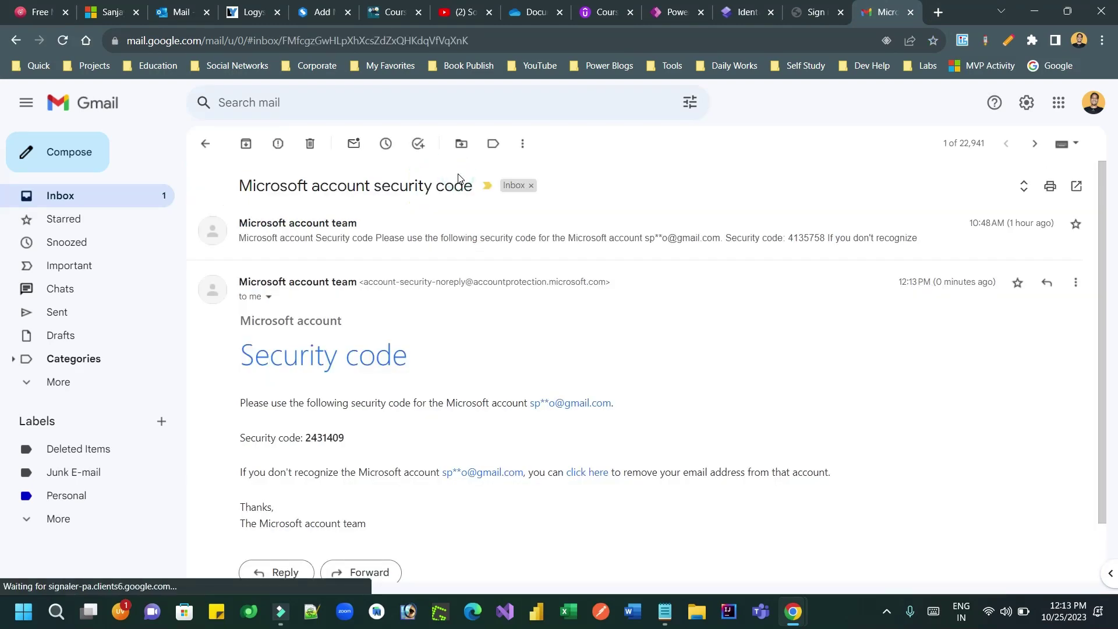
double_click(342, 438)
key("ctrl+c")
key("alt+Tab")
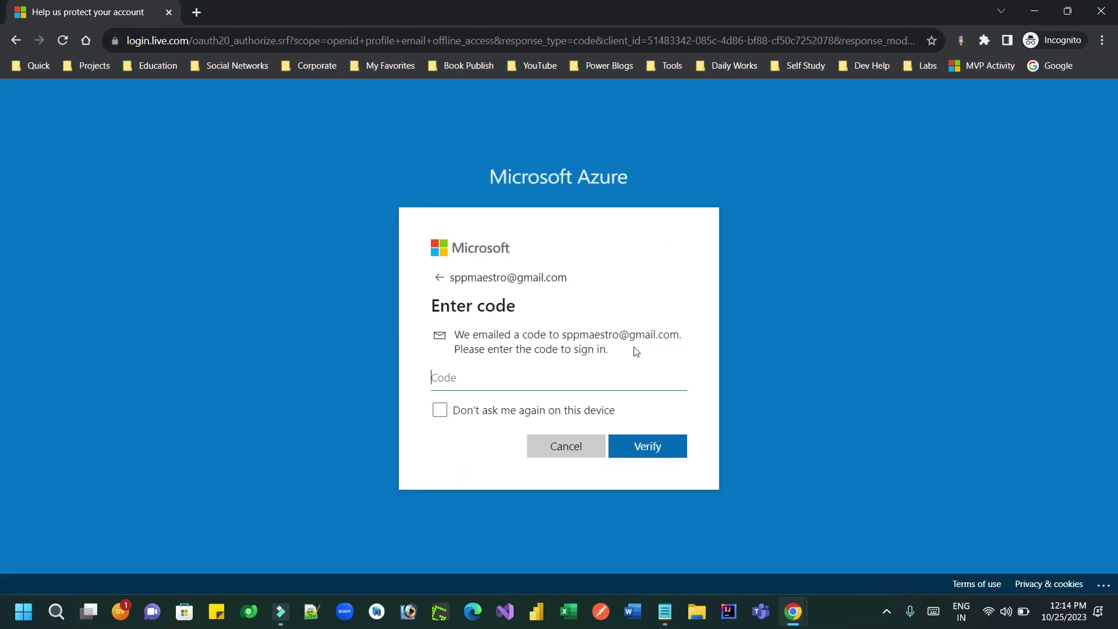
key("ctrl+v")
left_click(642, 449)
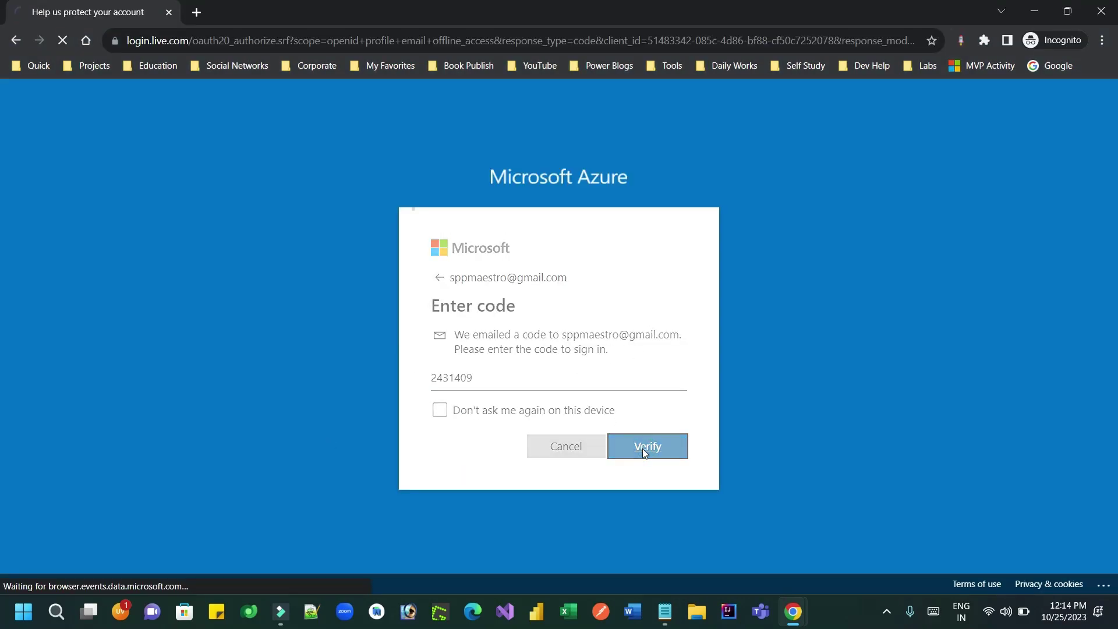
key("alt+Tab")
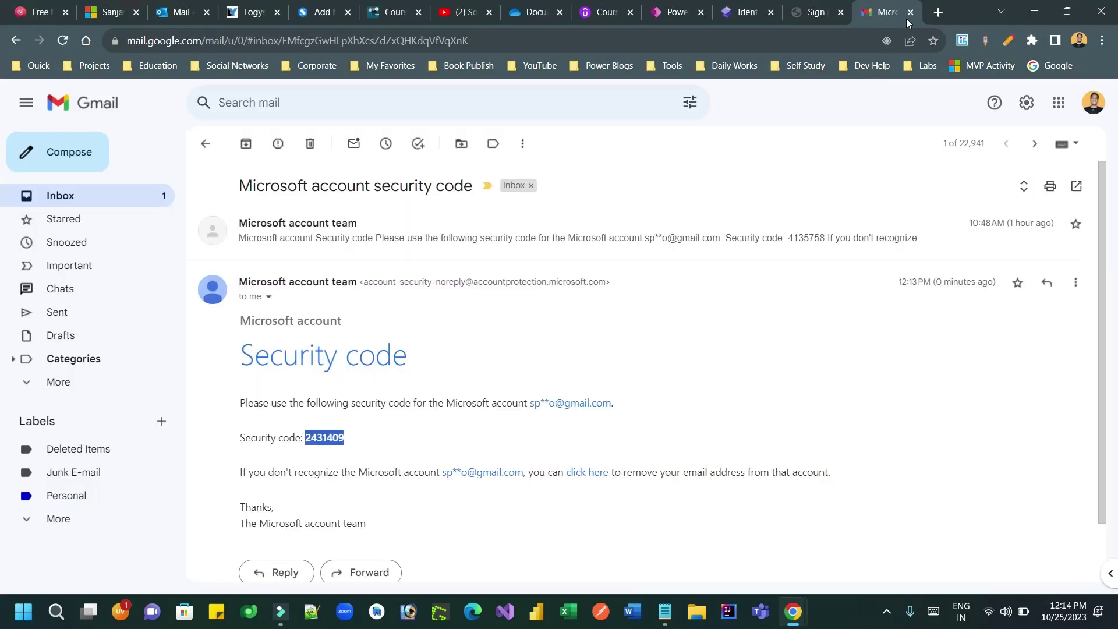
Step: Search the Azure Marketplace for Azure AD B2C, limited to Azure services
left_click(909, 12)
key("alt+Tab")
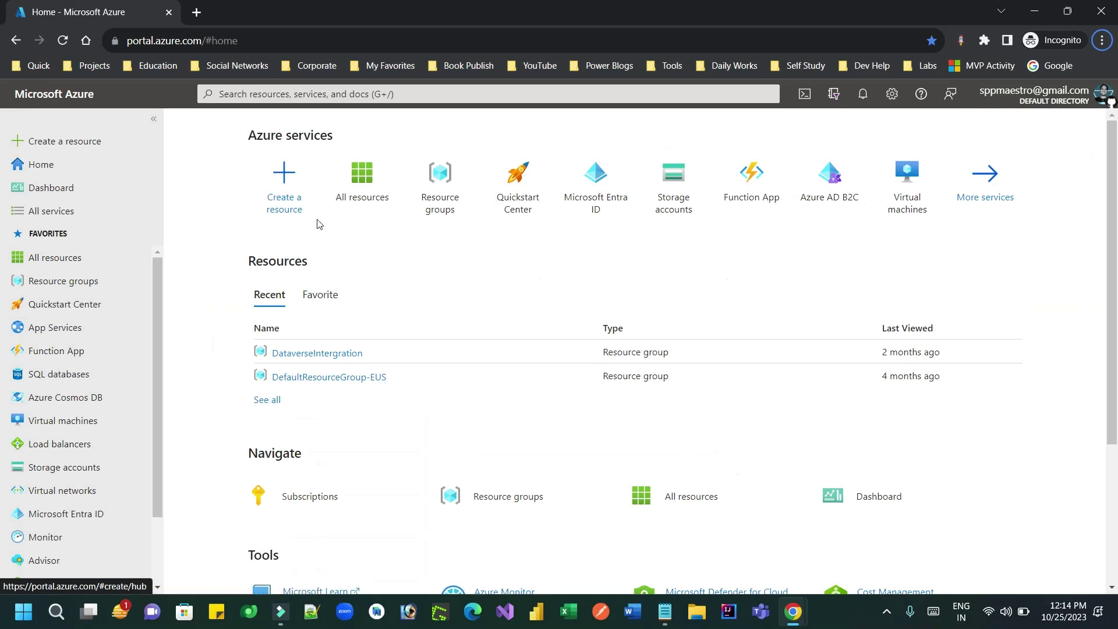
left_click(283, 180)
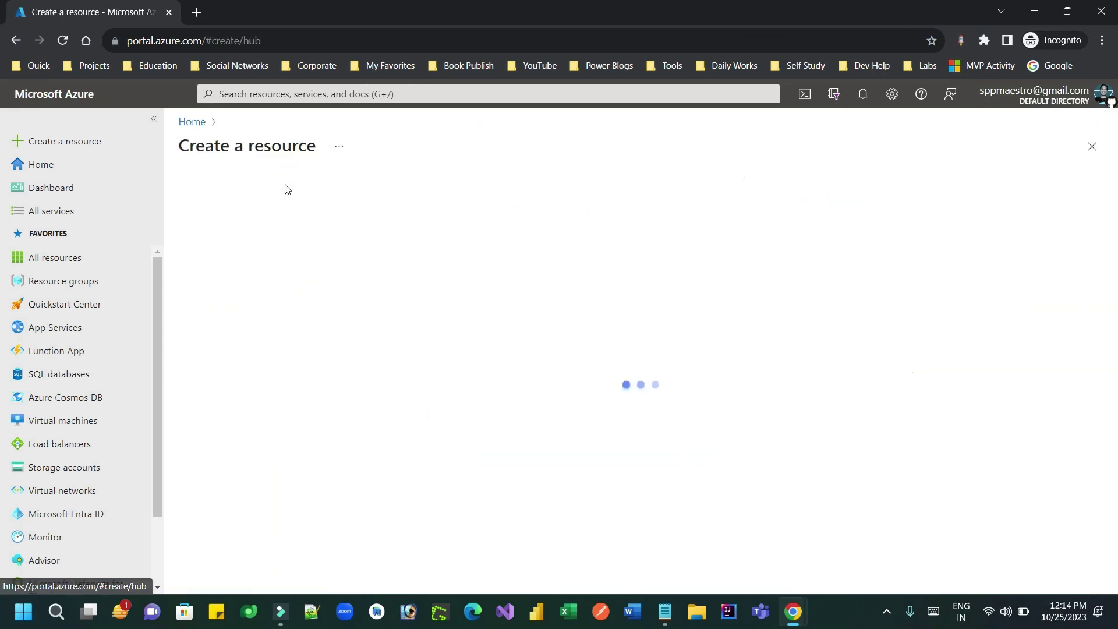
type("a")
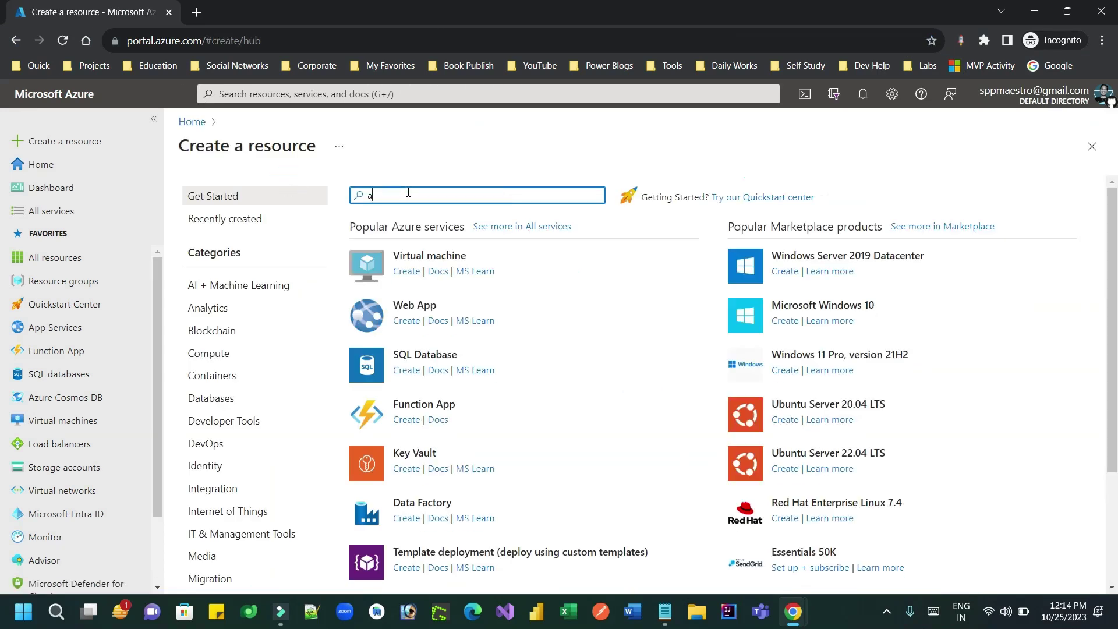
type("zure ad")
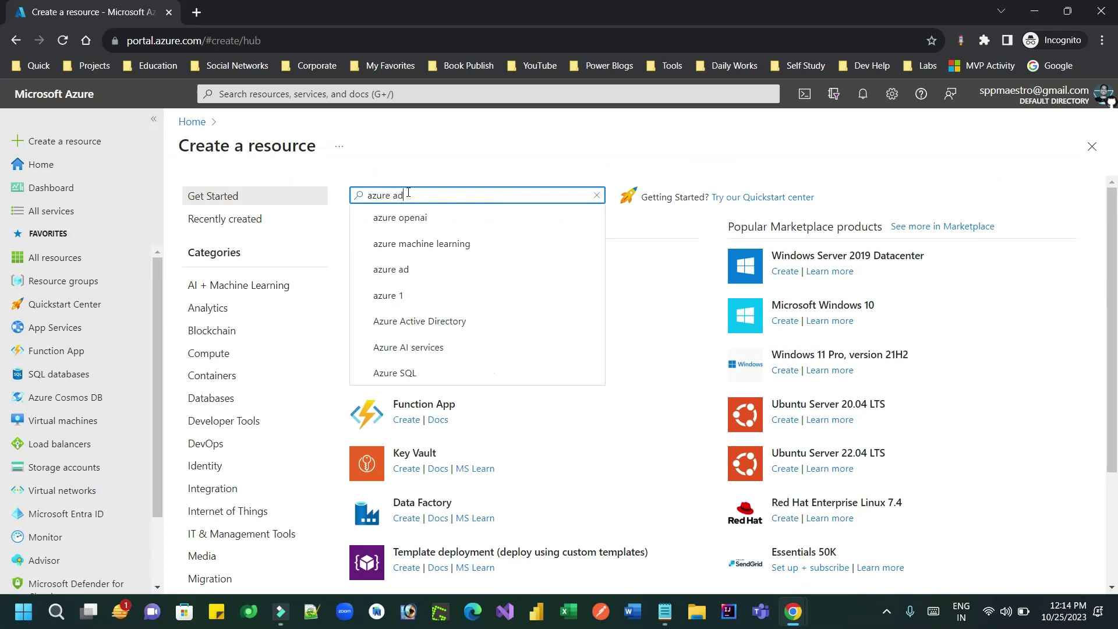
type("b")
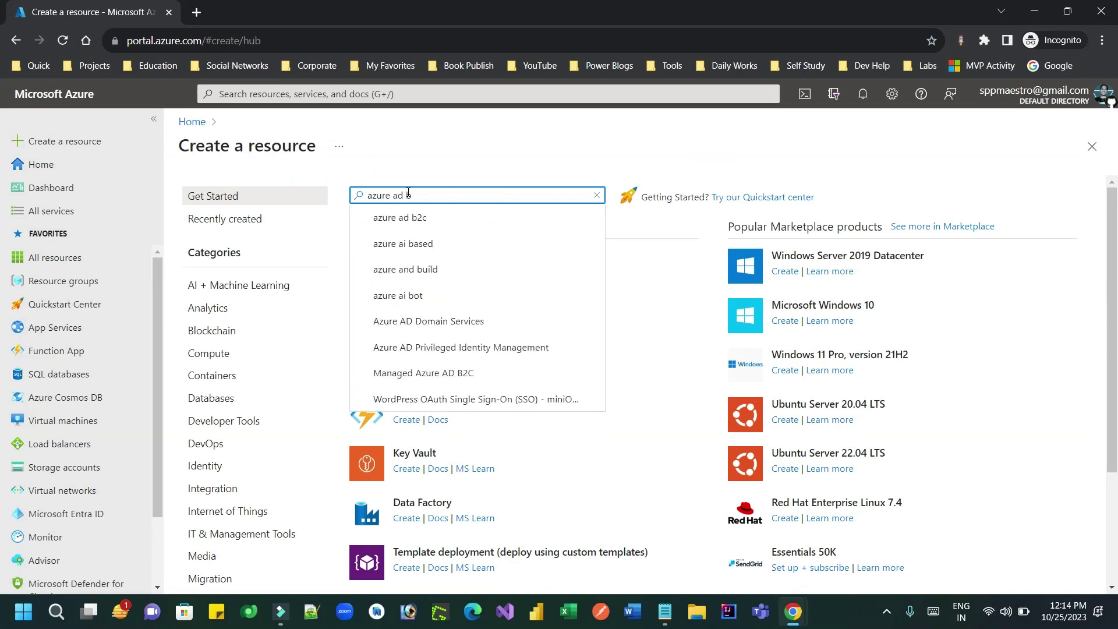
left_click(423, 222)
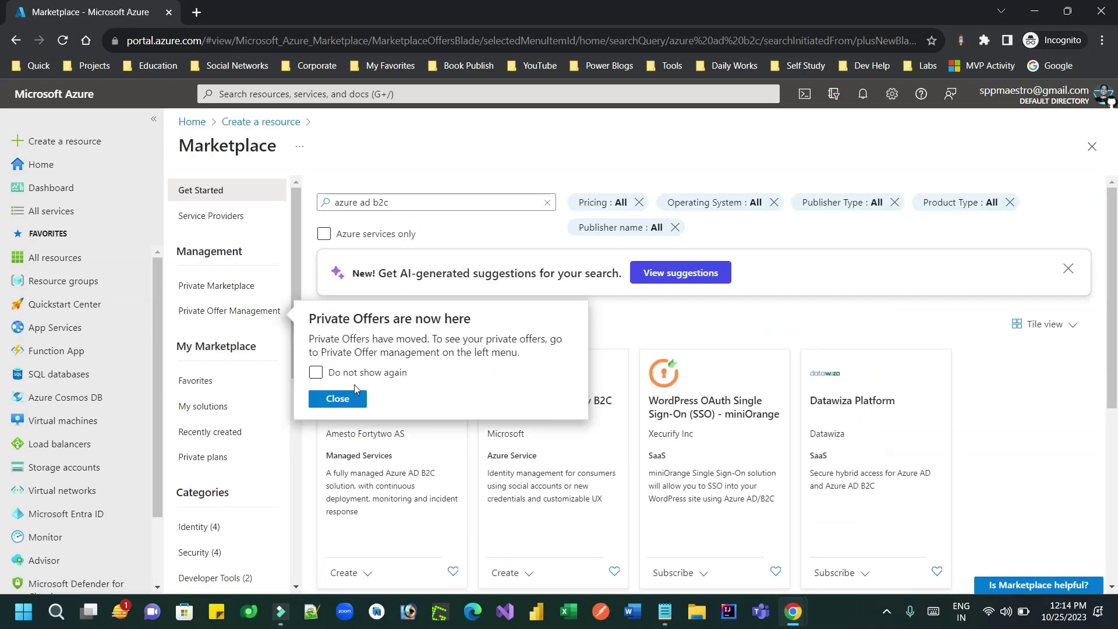
left_click(340, 398)
left_click(326, 235)
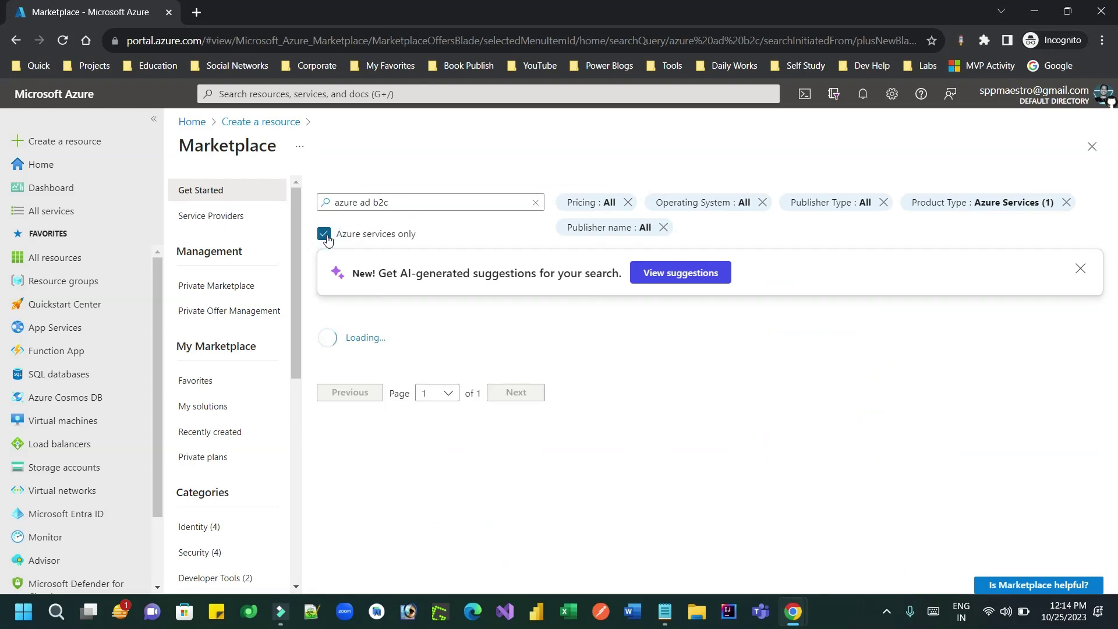
Step: Open the Azure Active Directory B2C offering and start creating it
left_click(377, 414)
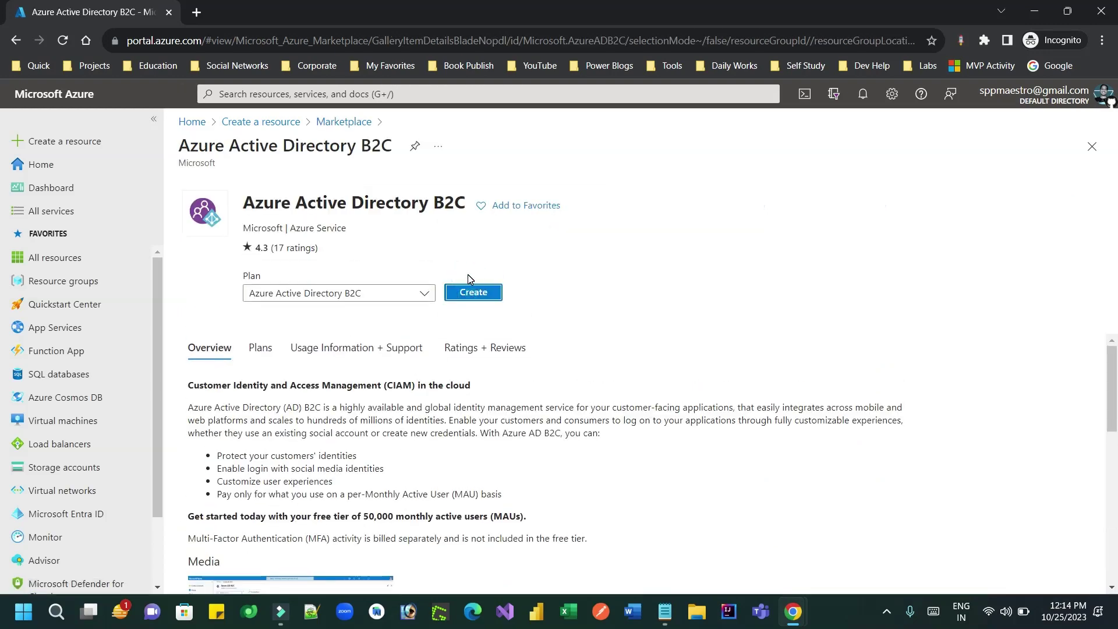
left_click(470, 299)
left_click(469, 293)
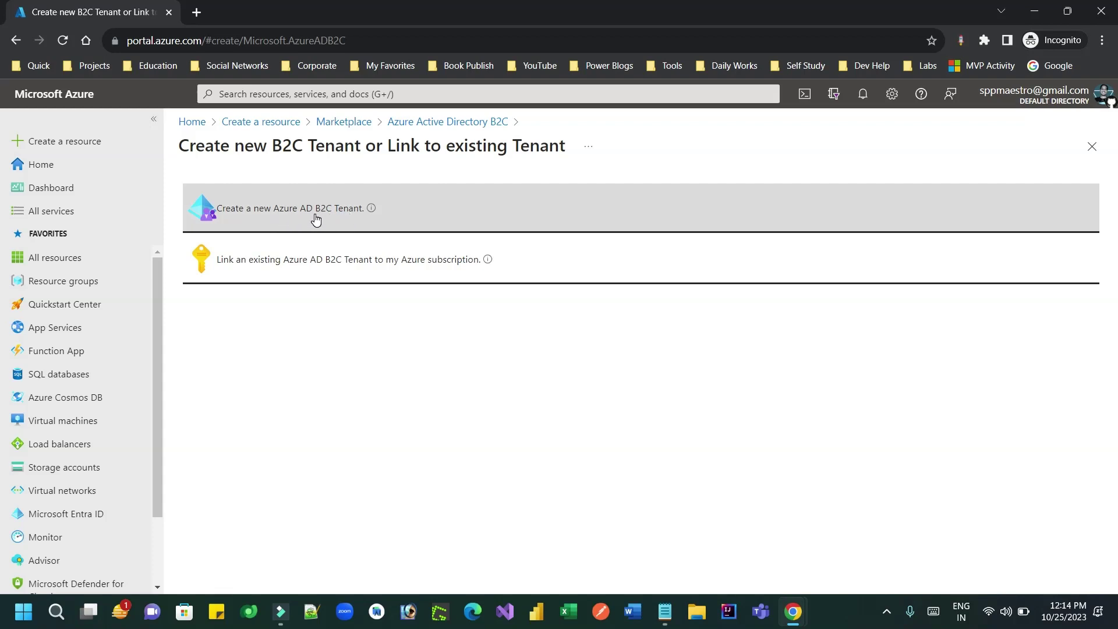
Step: Set up a new B2C tenant: organization name, domain softchief2023, MSDN Platforms Subscription, resource group B2CRG
left_click(314, 210)
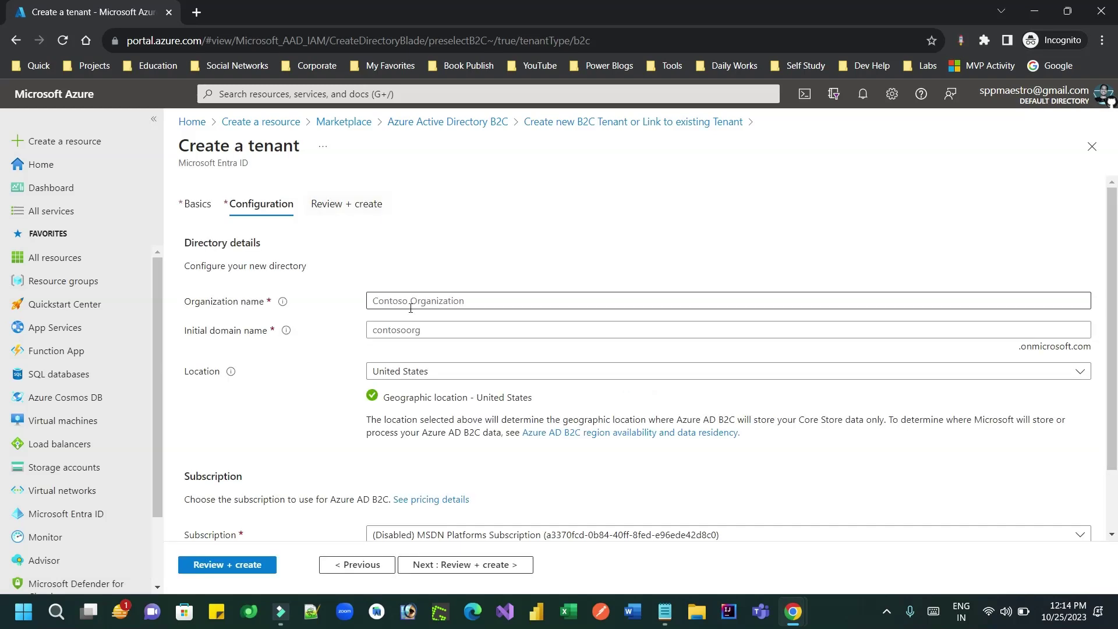
left_click(424, 302)
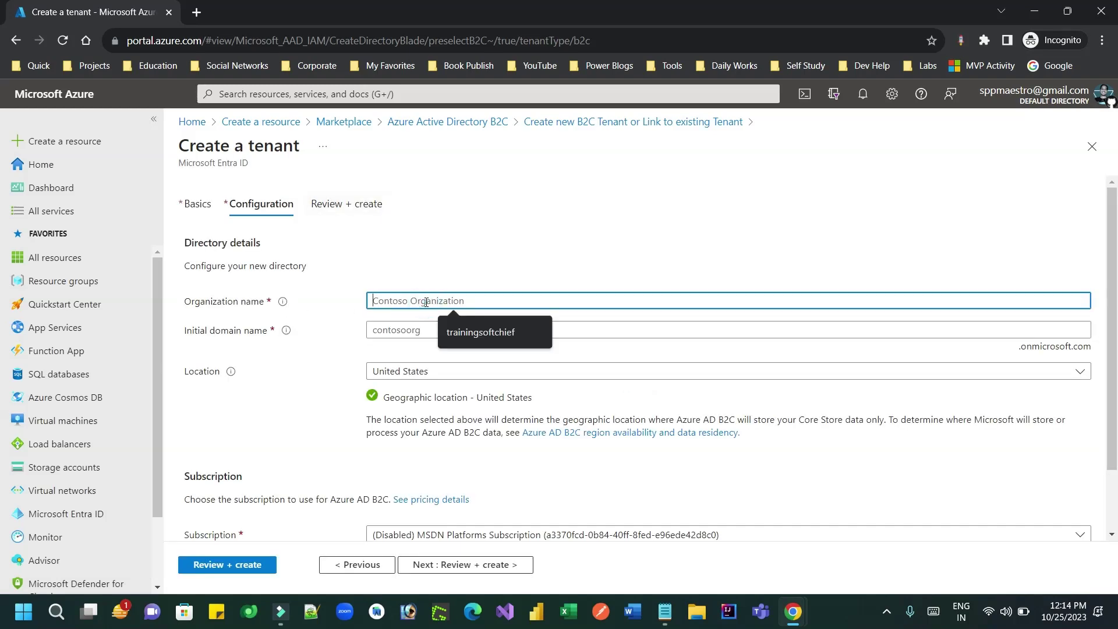
type("softchiefazadb2ctenant")
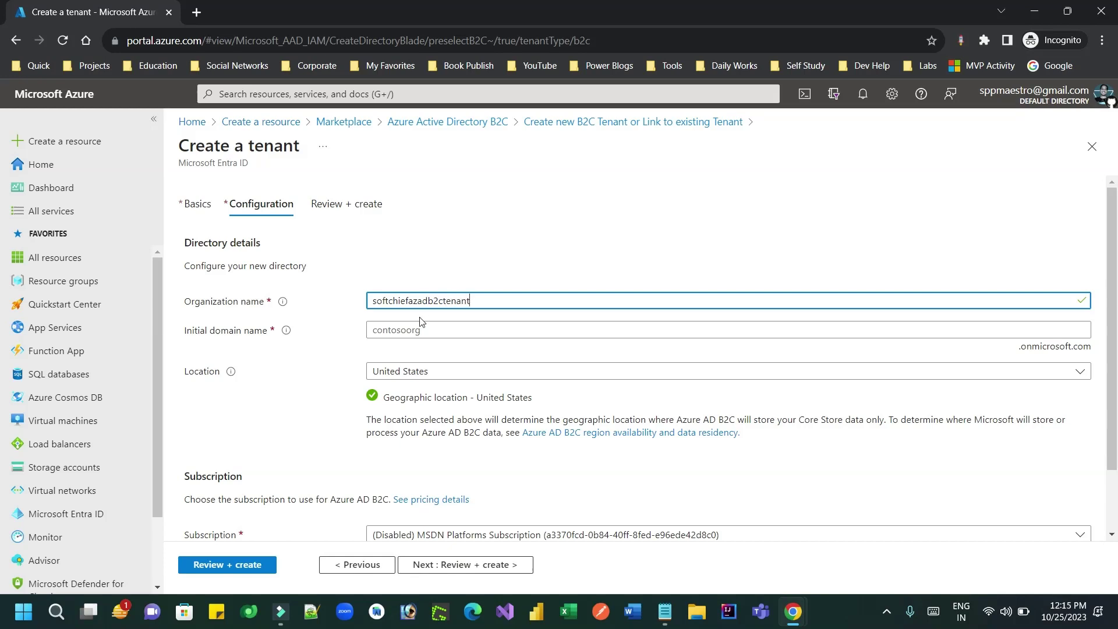
left_click(410, 324)
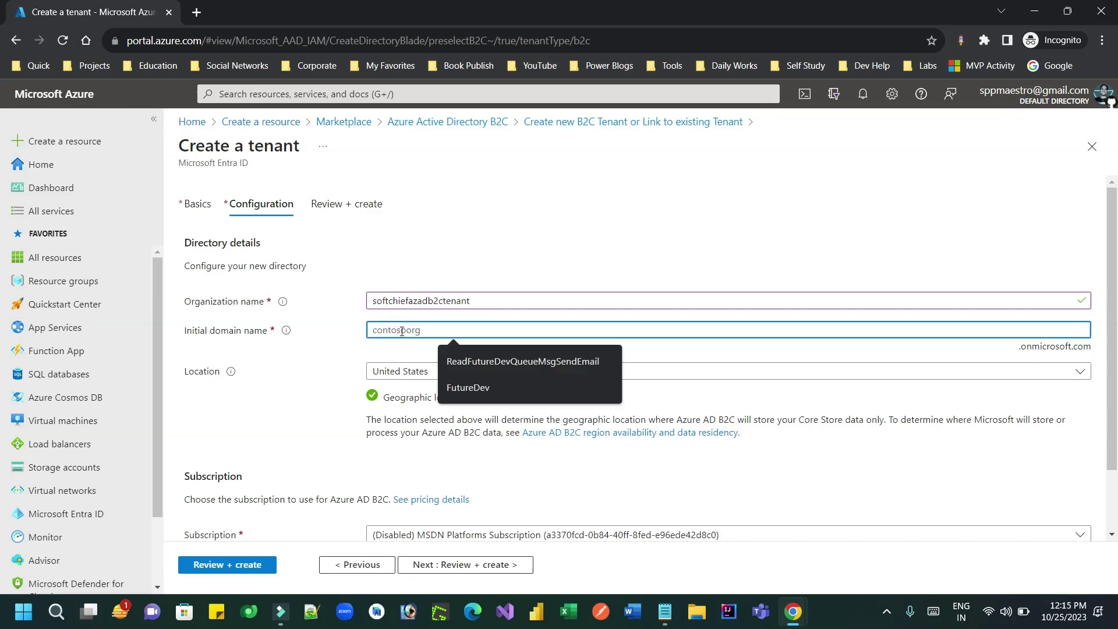
type("sof")
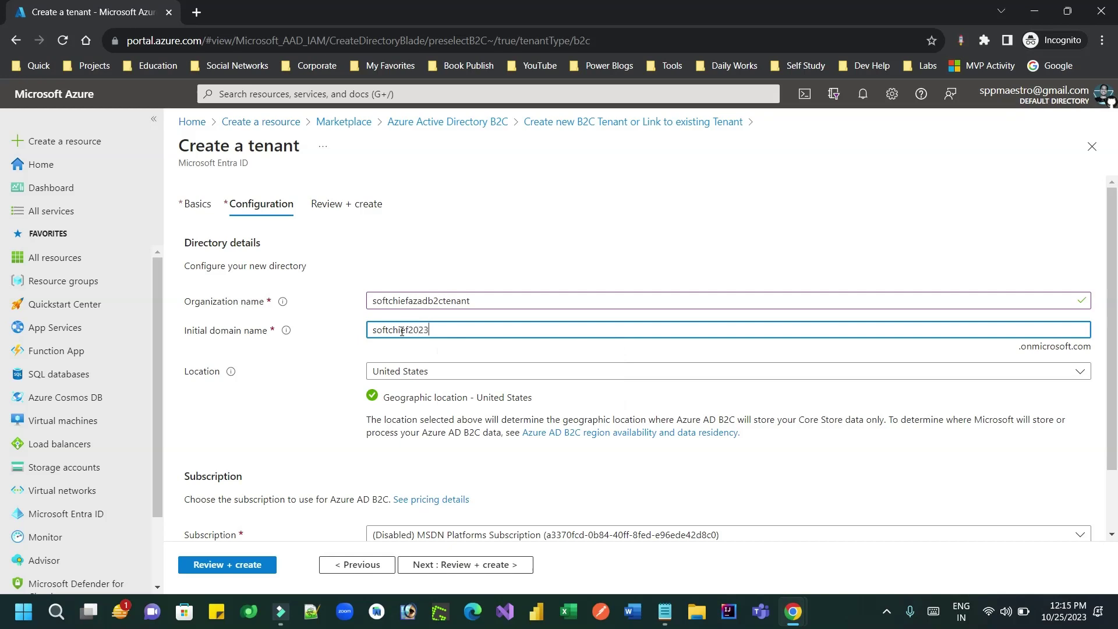
type("tchief2023")
left_click(414, 350)
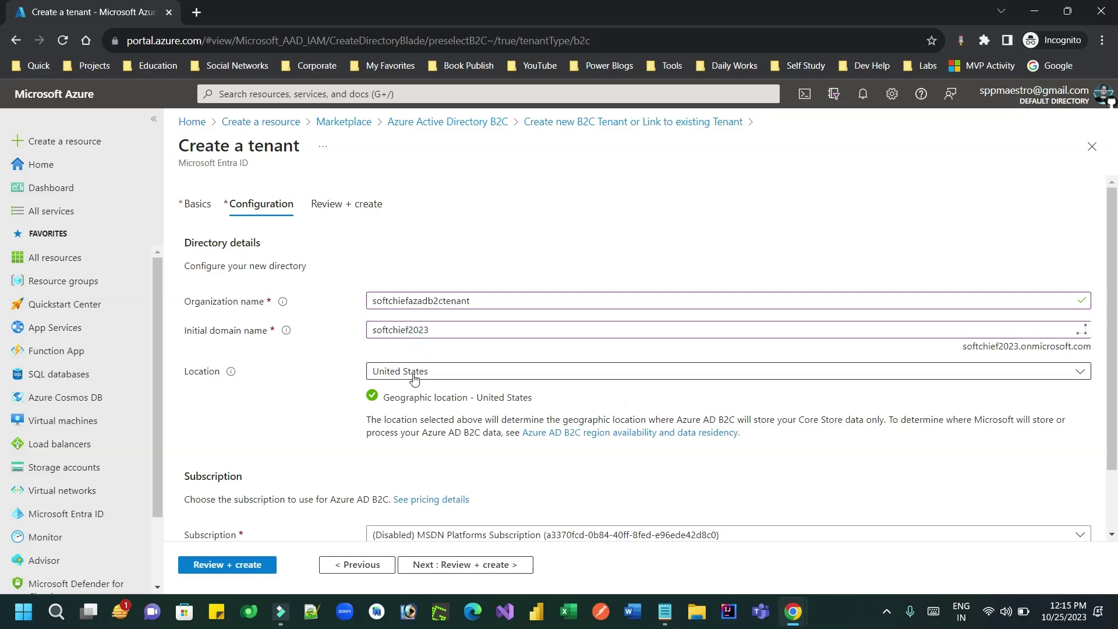
scroll(1110, 406, "down", 2)
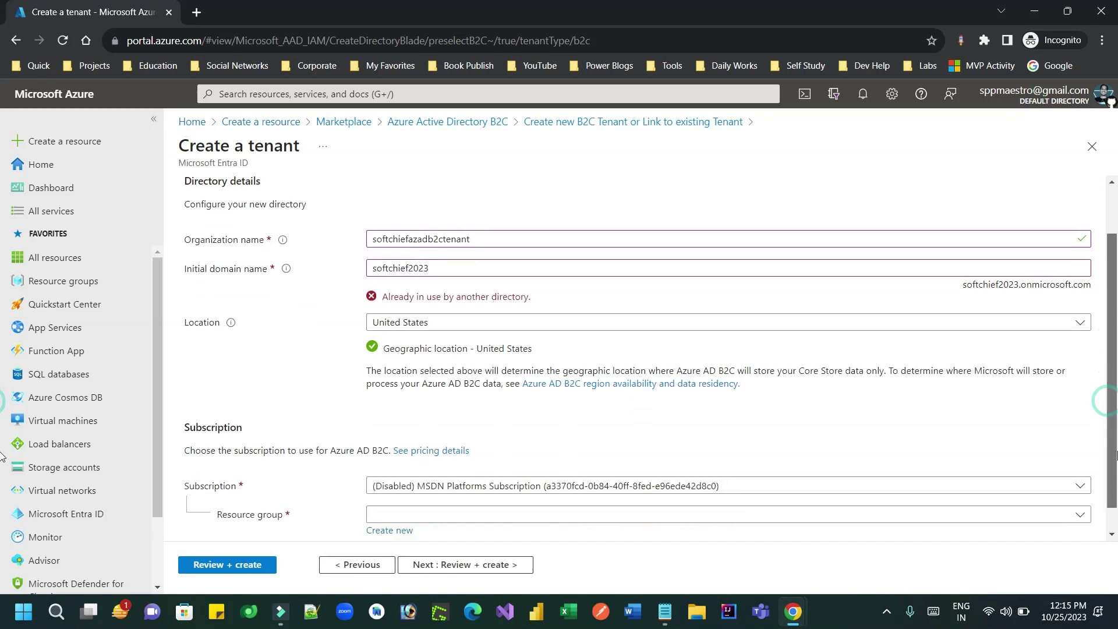
left_click(945, 460)
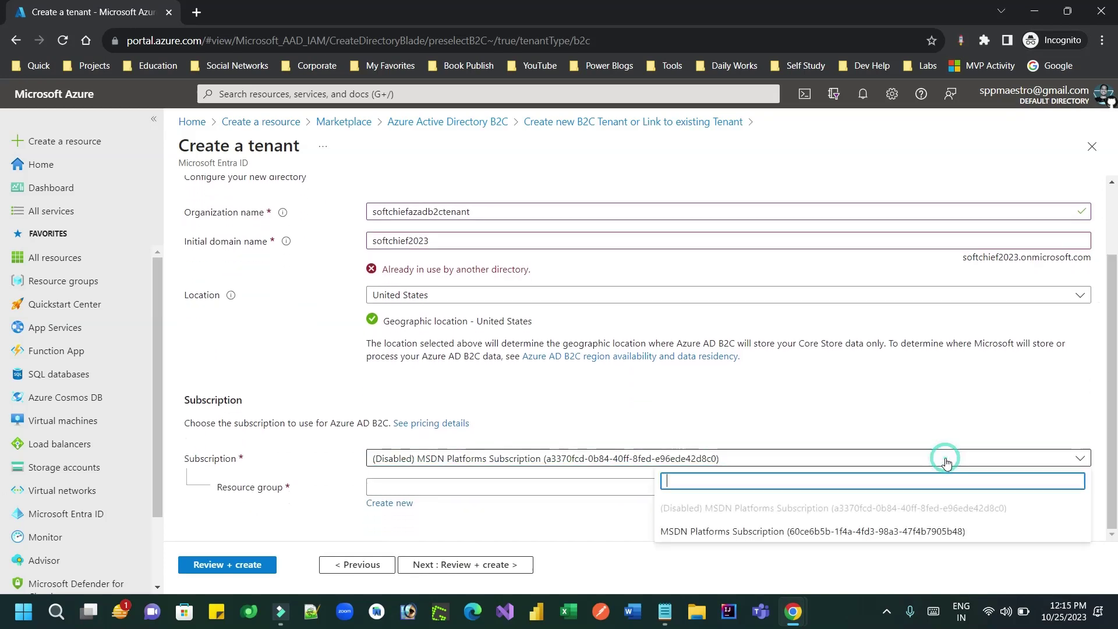
left_click(743, 533)
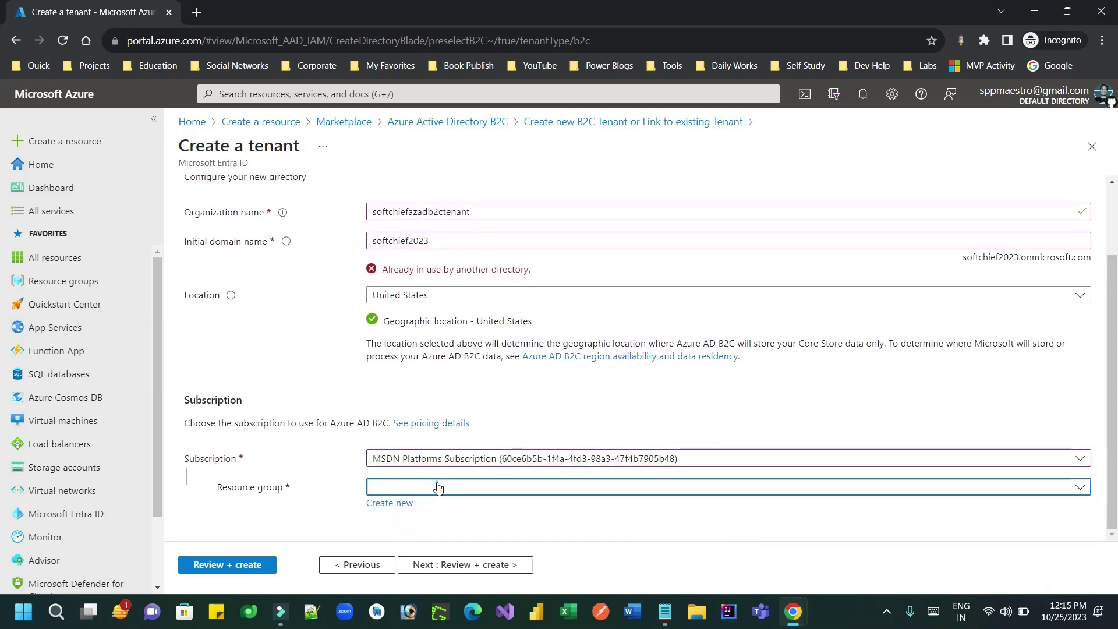
left_click(437, 487)
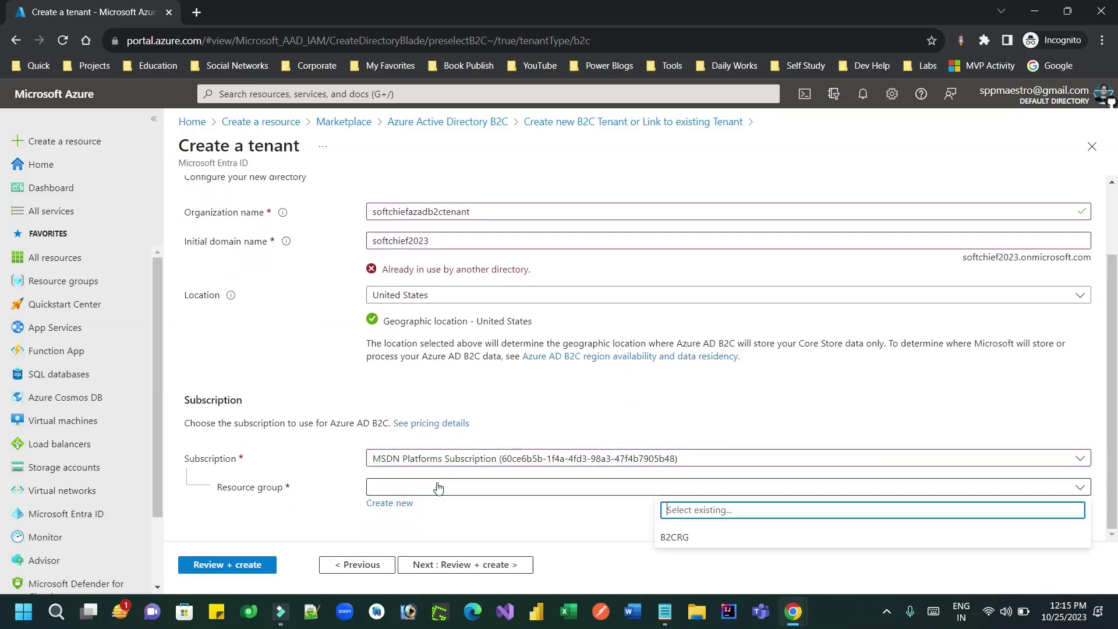
left_click(686, 537)
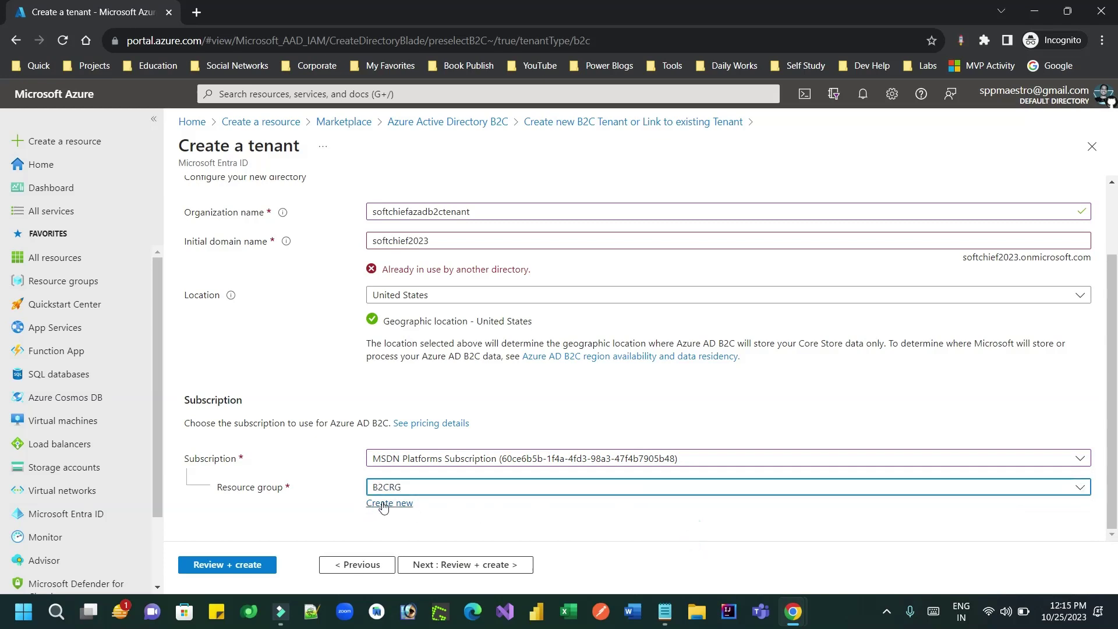
Step: After validation fails, change the domain to softchief2024, revalidate and create the tenant
left_click(236, 569)
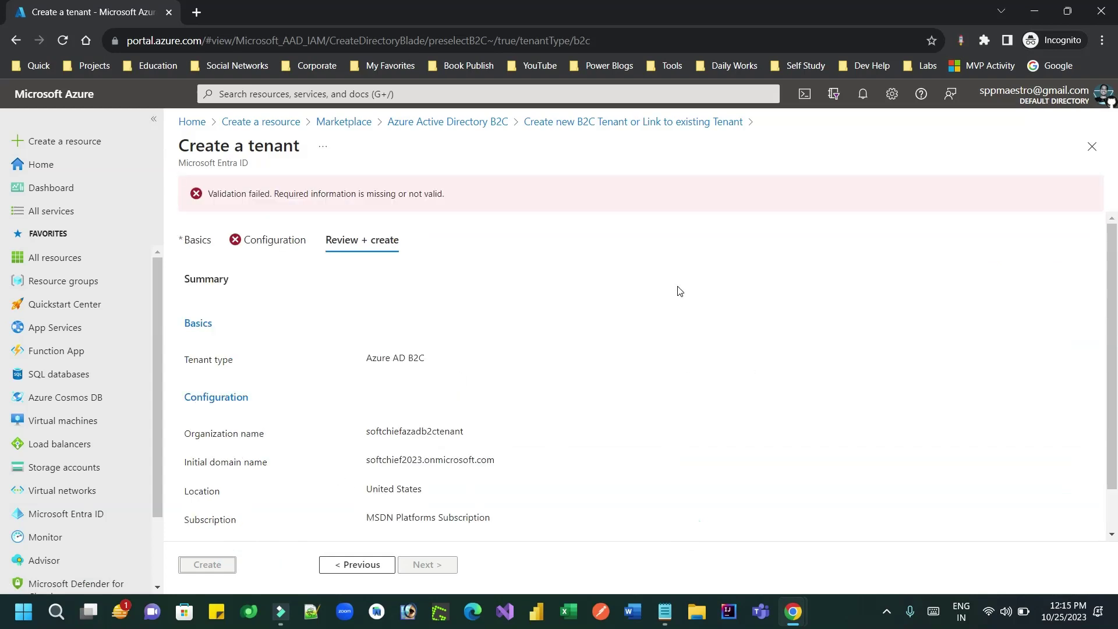
left_click_drag(378, 189, 531, 182)
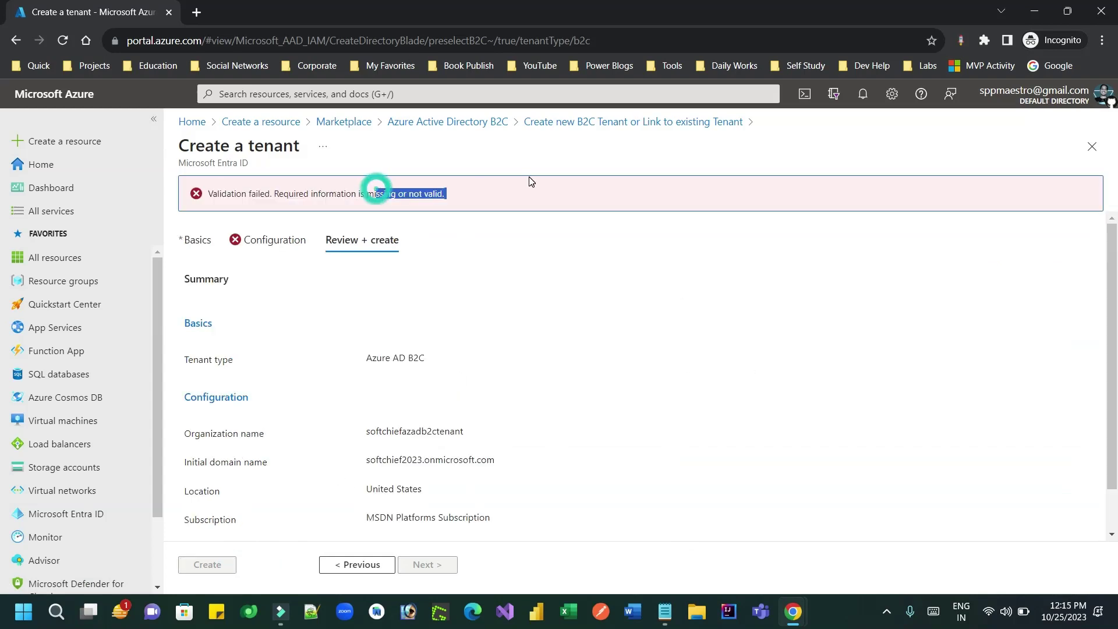
left_click(277, 240)
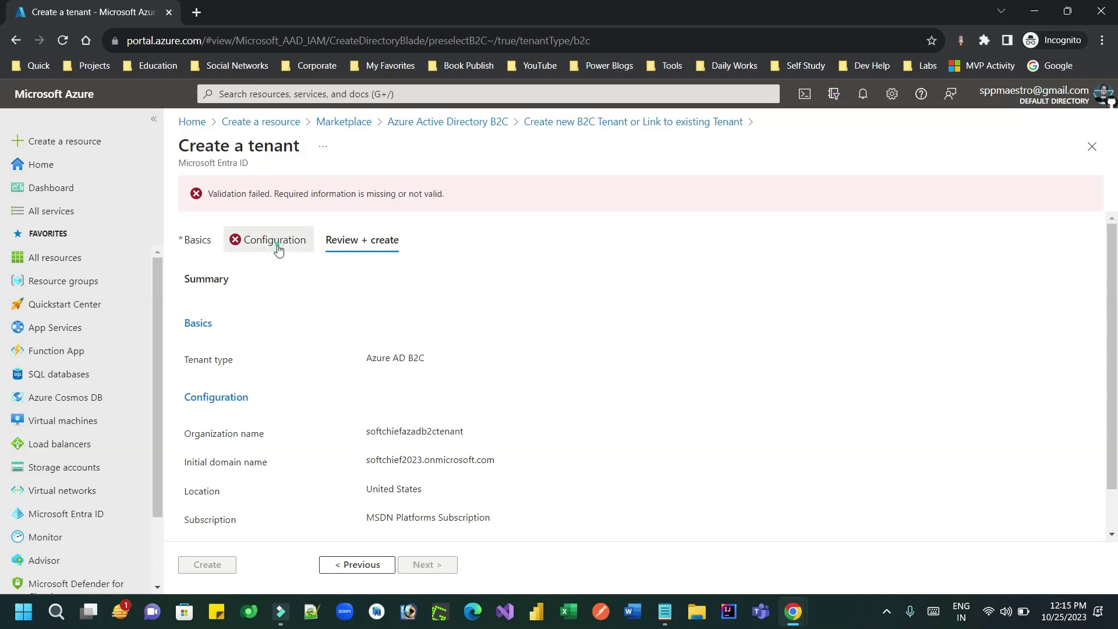
left_click(443, 331)
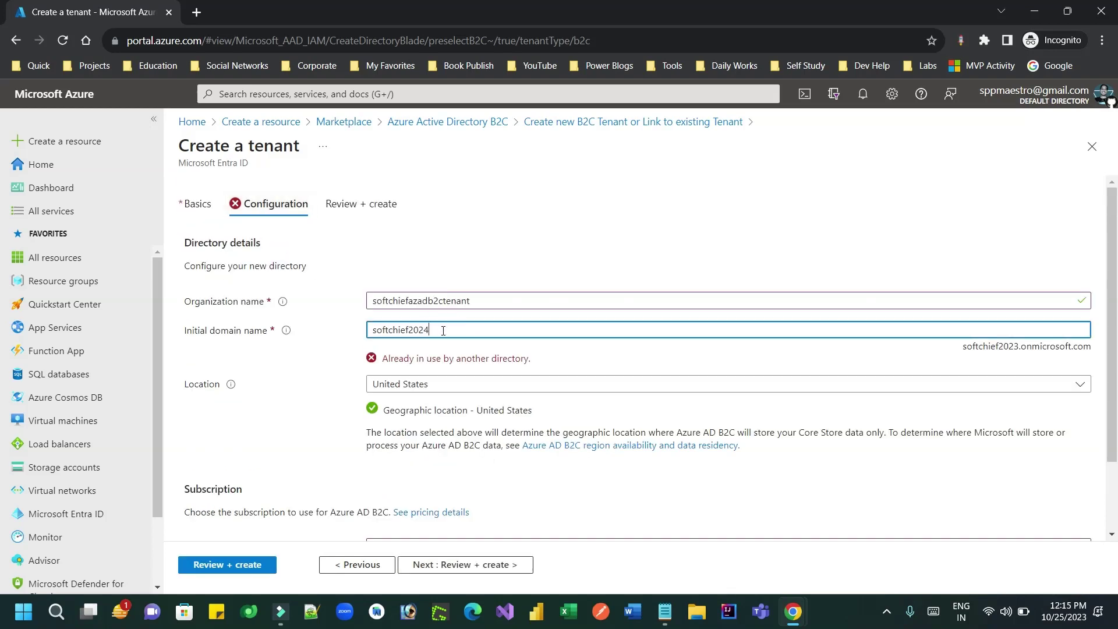
left_click(493, 348)
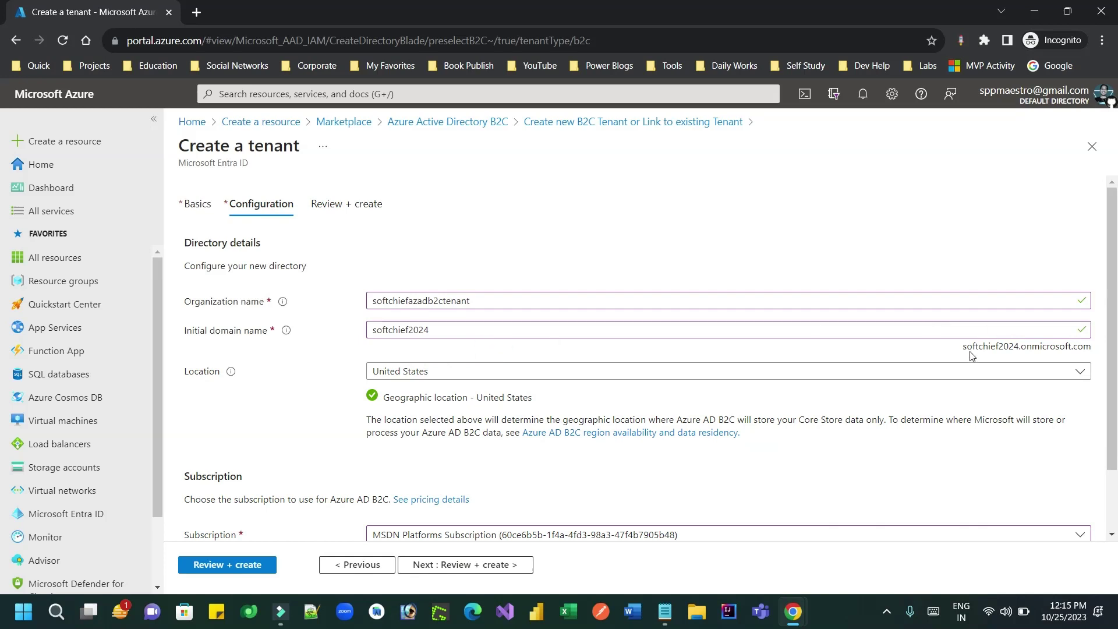
left_click_drag(965, 351, 1090, 349)
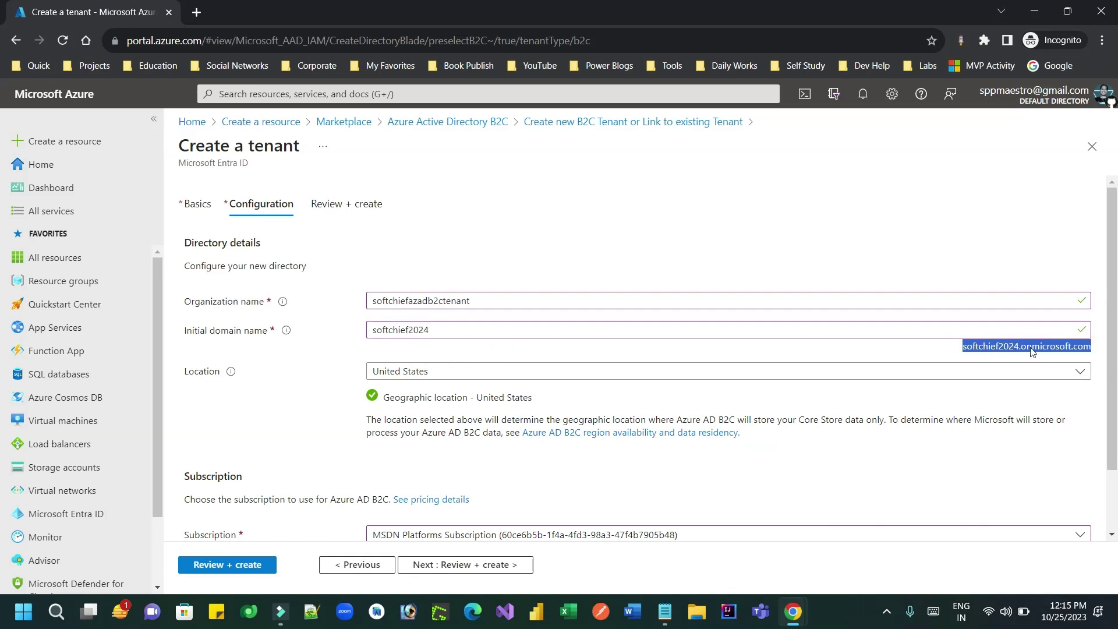
left_click(223, 566)
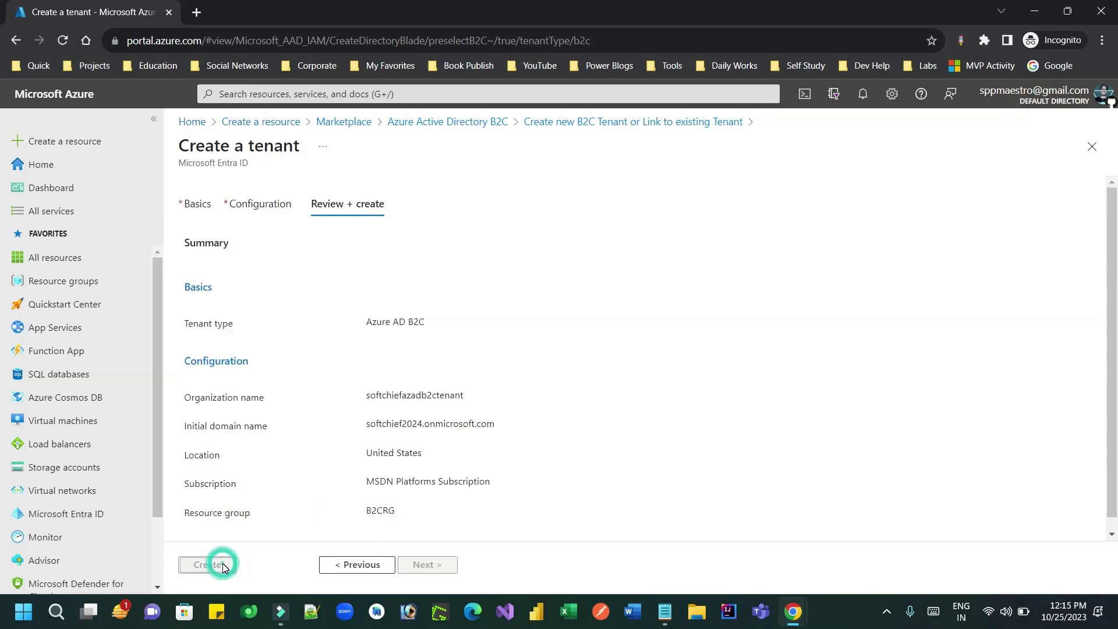
left_click(223, 566)
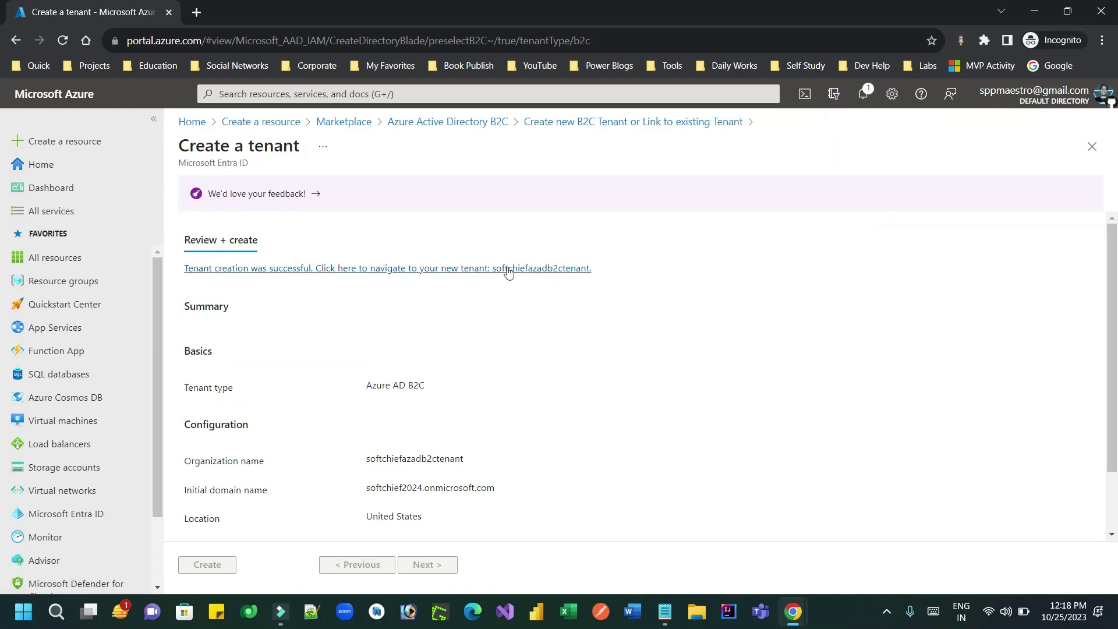
Step: Follow the 'Tenant creation was successful' link into the softchiefazadb2ctenant tenant
left_click(433, 269)
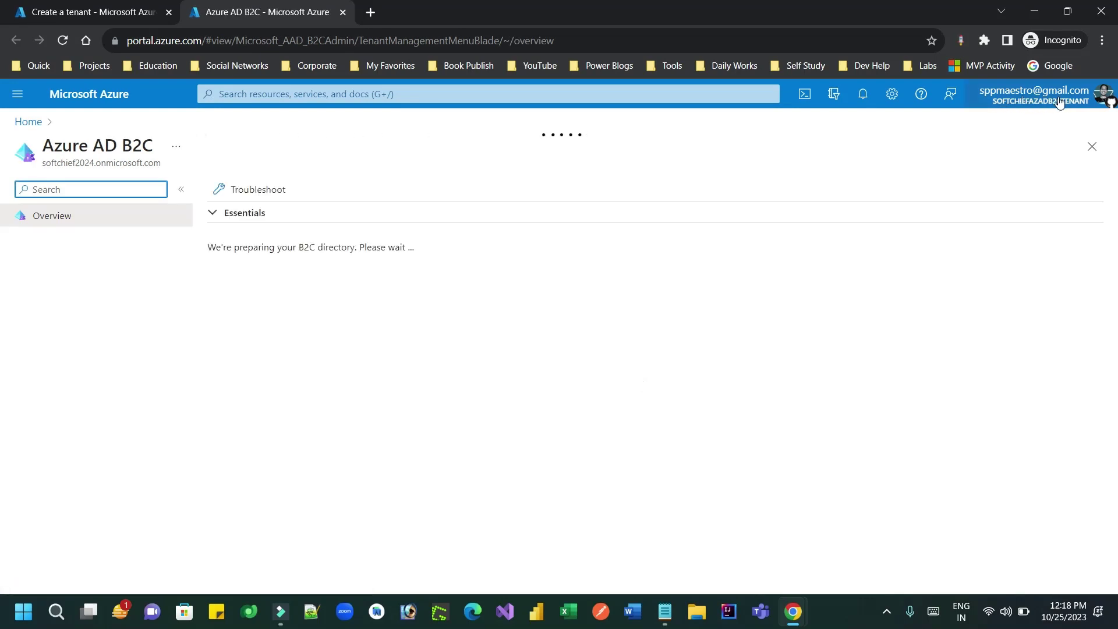
Step: Check the directory list, then open App registrations for the softchief2024.onmicrosoft.com B2C tenant
left_click(891, 99)
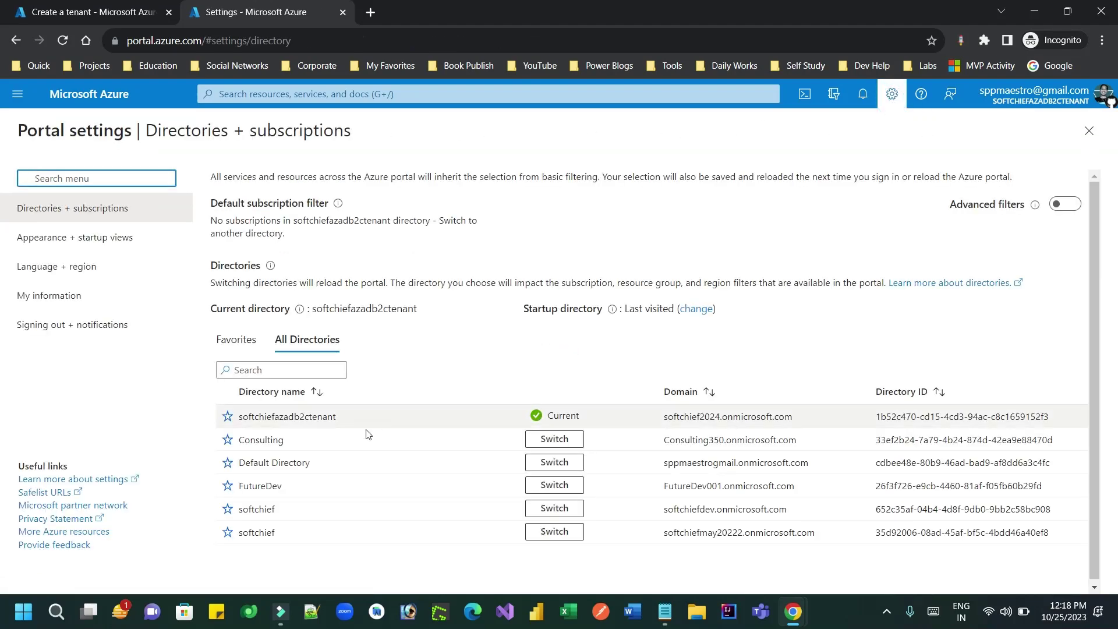
left_click(557, 418)
left_click(20, 42)
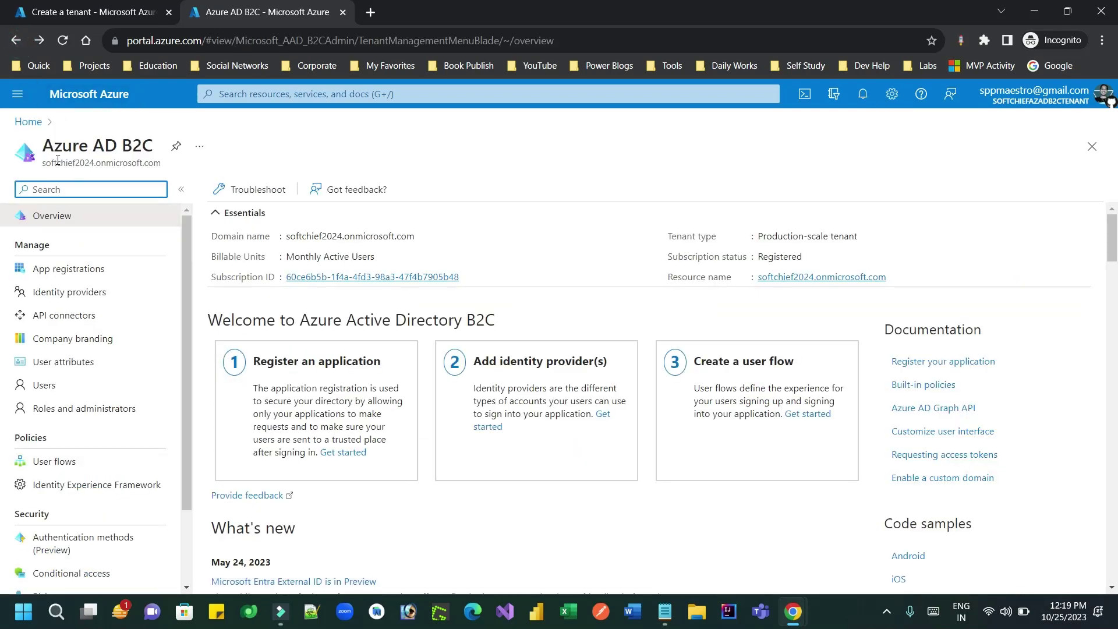
left_click_drag(57, 163, 156, 165)
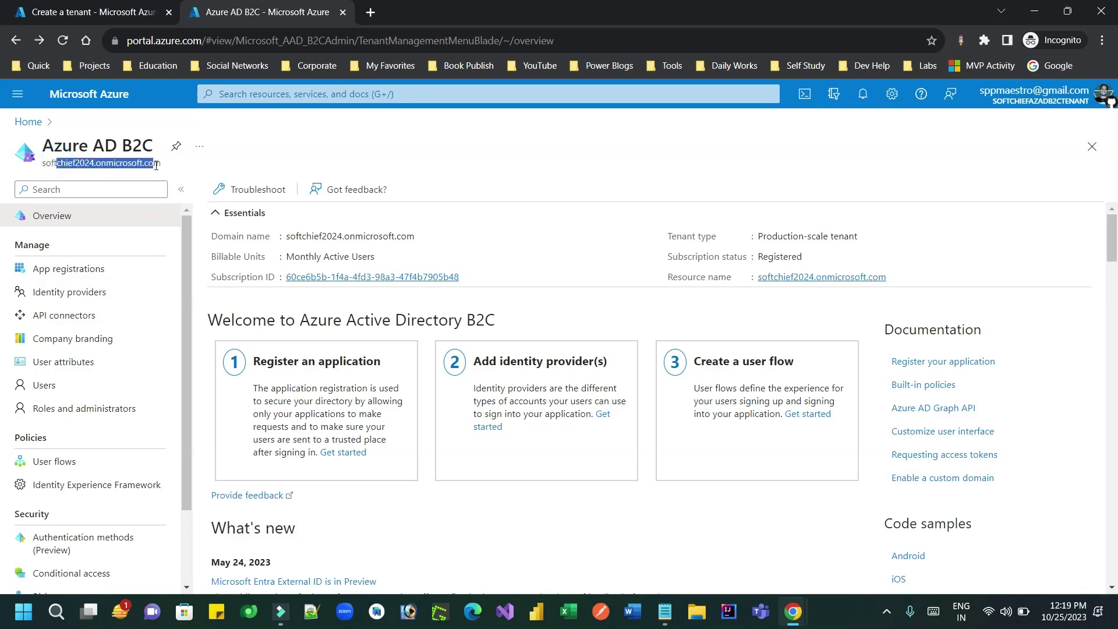
left_click(104, 275)
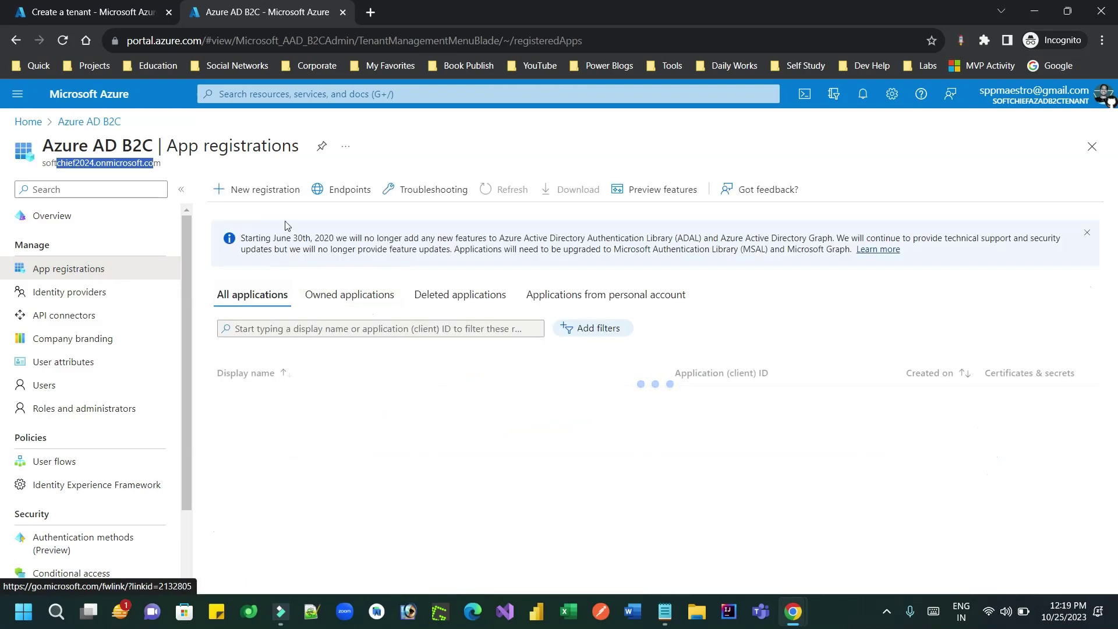
Step: Start a new app registration named azb2cloginApp
left_click(278, 186)
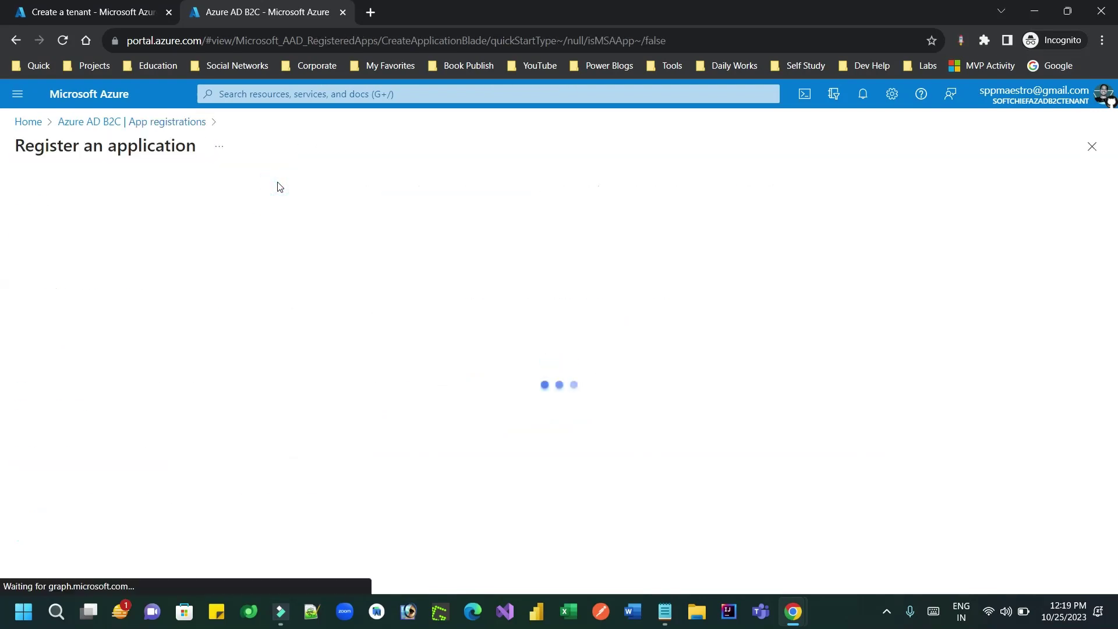
left_click(175, 244)
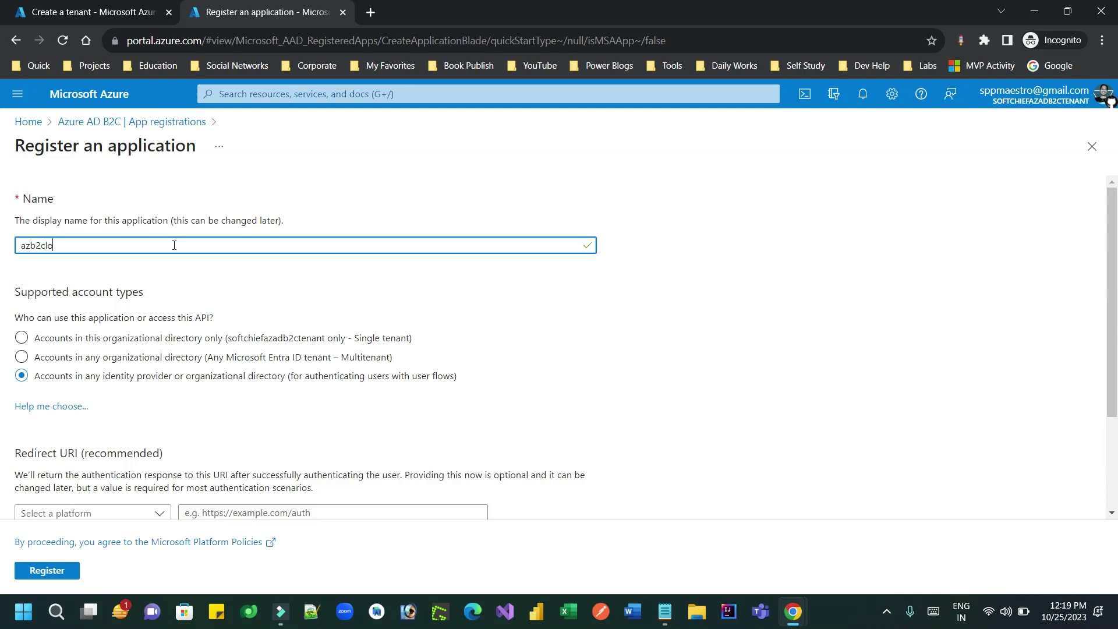
type("azb2cloginApp")
left_click_drag(90, 249, 2, 246)
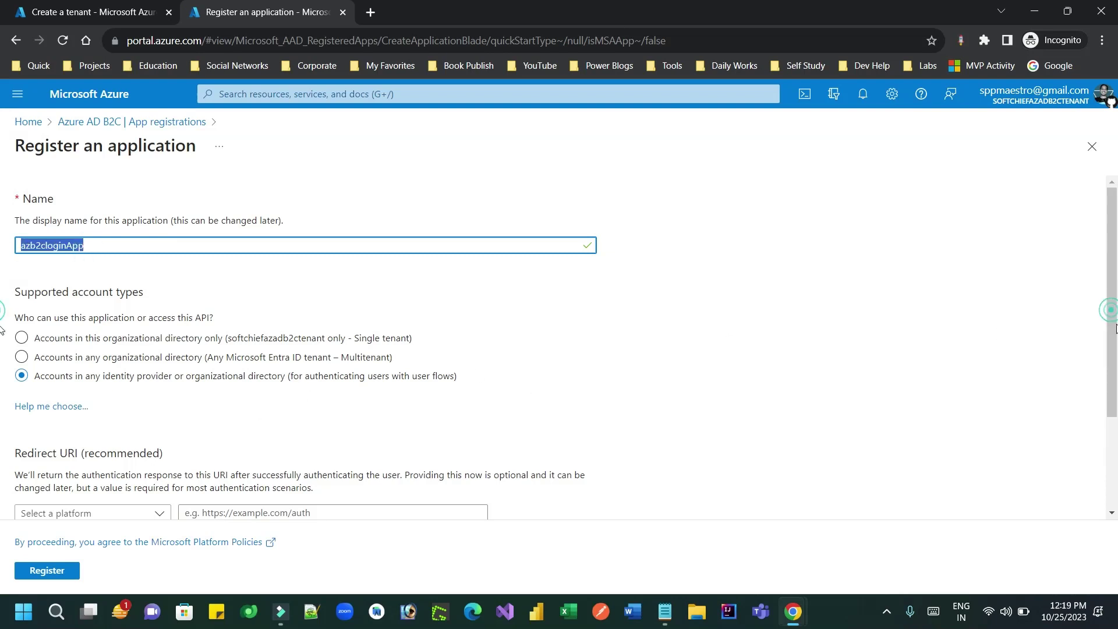
Step: Set a Web redirect URI to the Power Pages reply URL ending signin-aad-b2c_1
scroll(1112, 315, "down", 3)
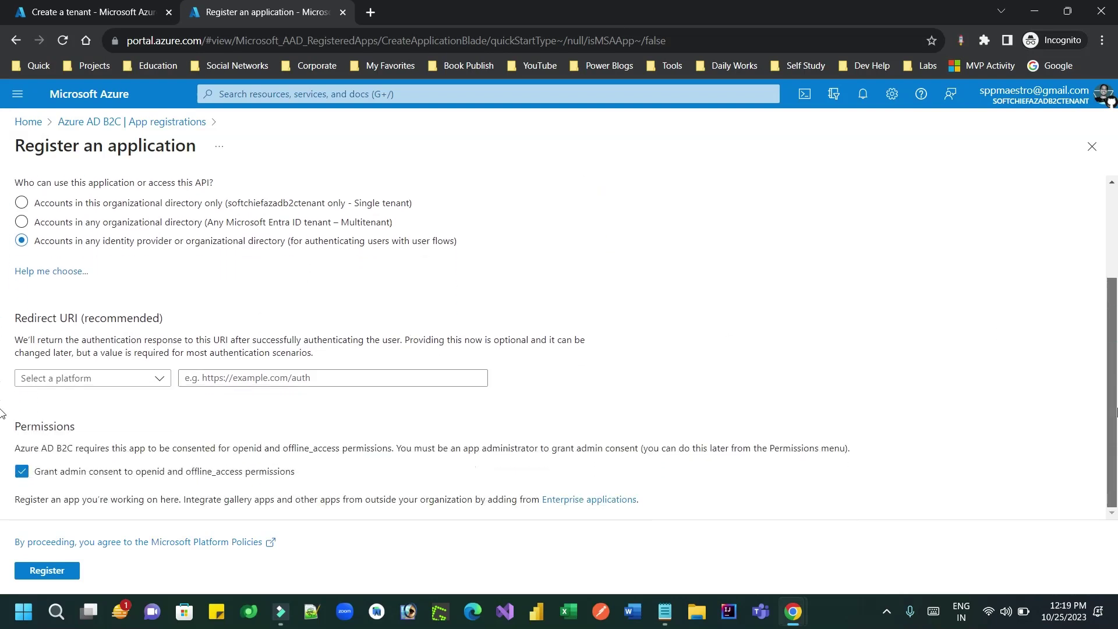
left_click(147, 378)
left_click(95, 423)
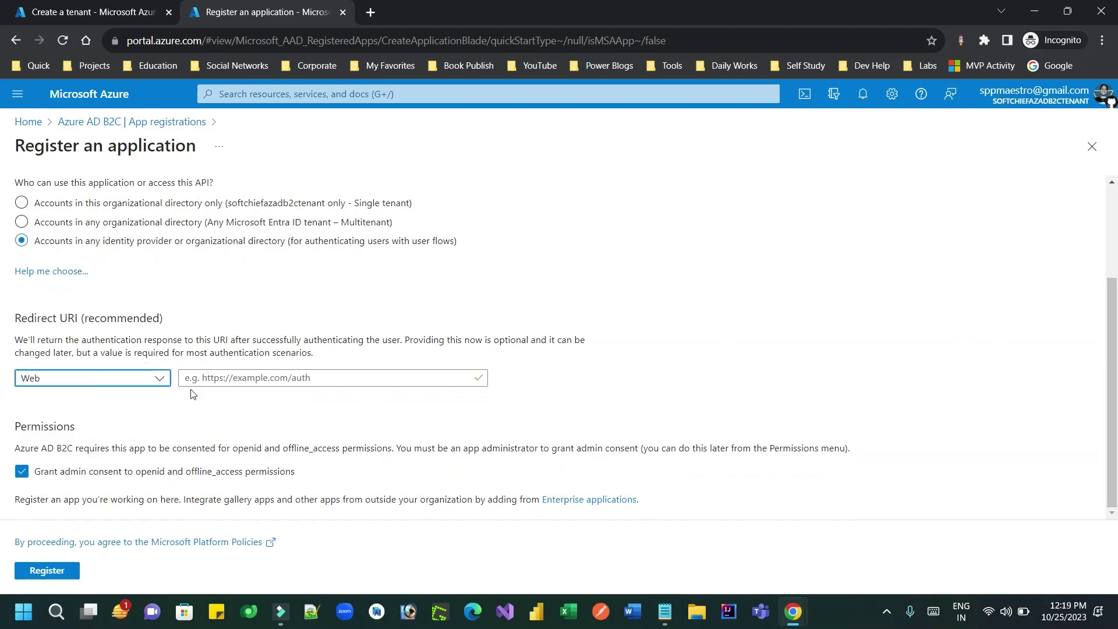
left_click(267, 377)
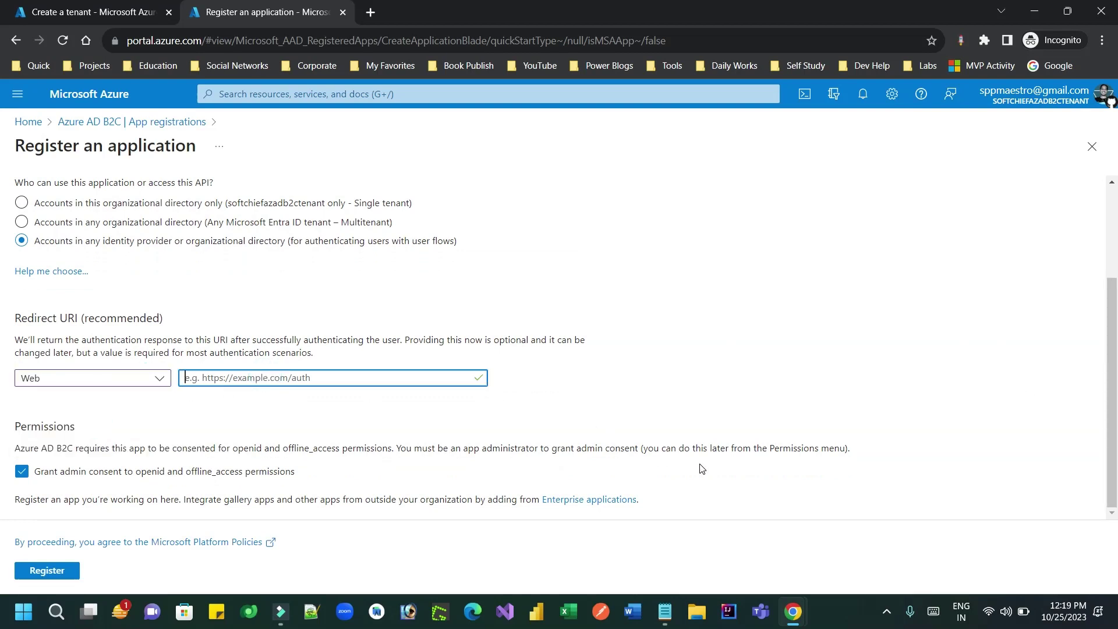
mouse_move(790, 608)
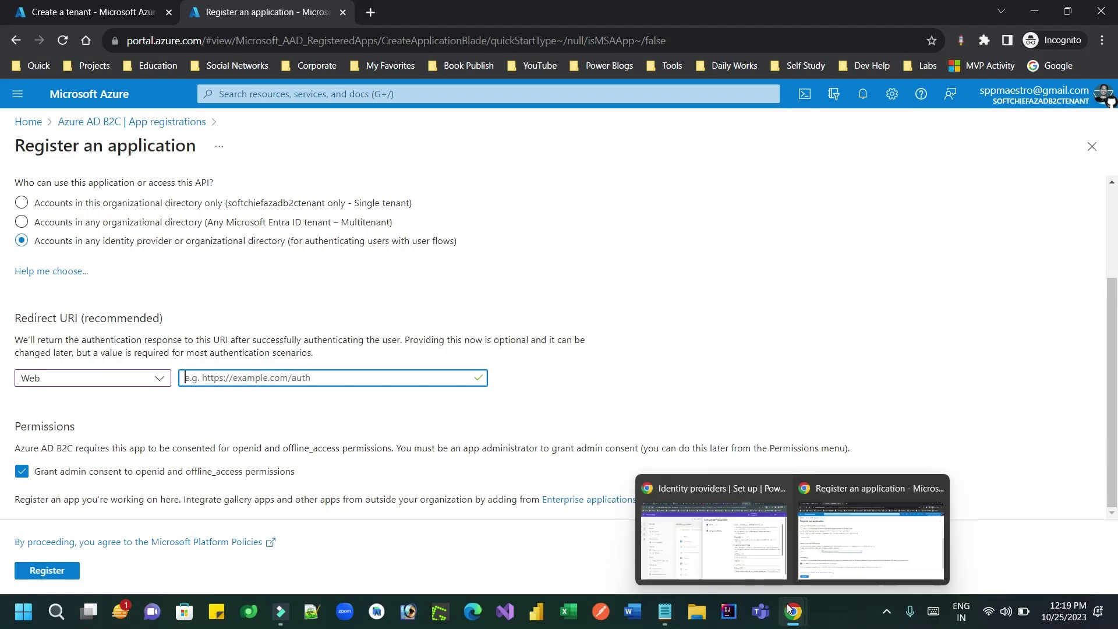
left_click(739, 548)
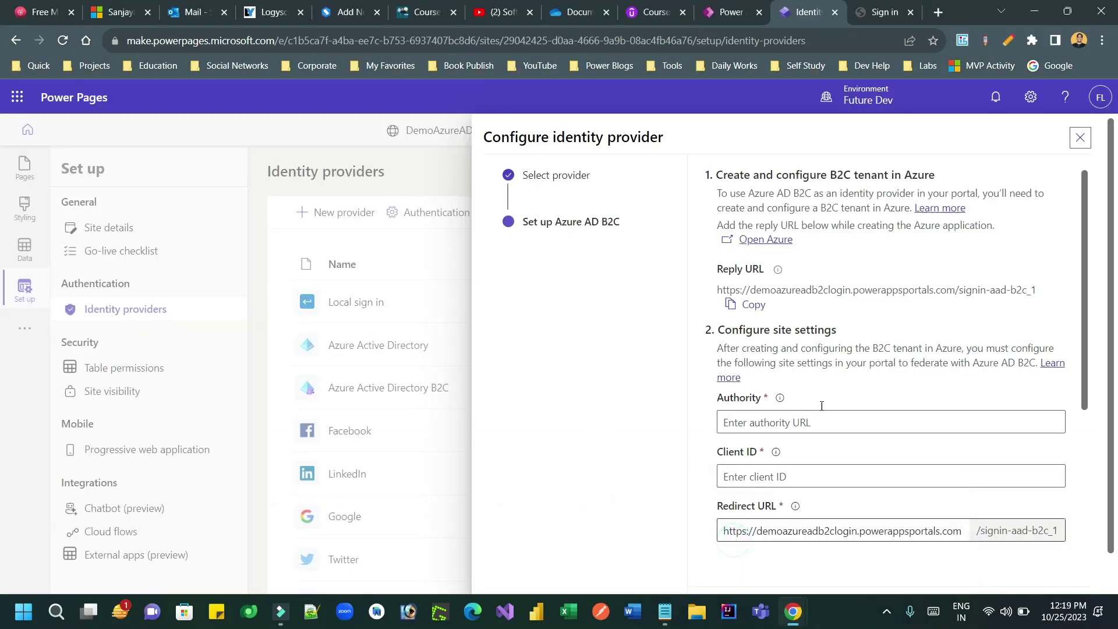
double_click(821, 292)
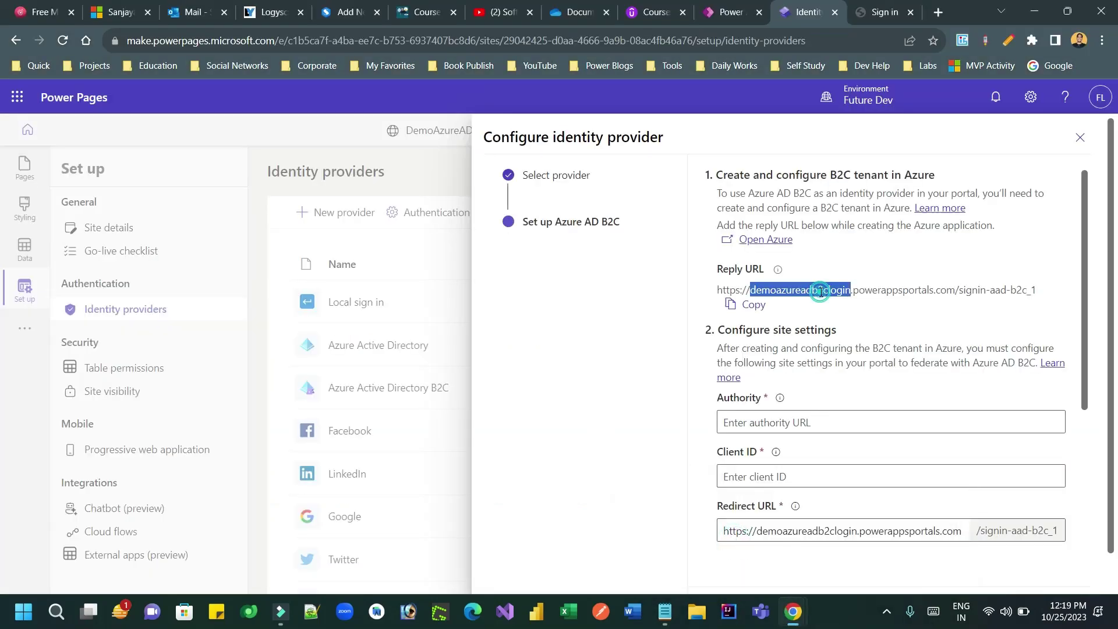
left_click(753, 306)
key("alt+Tab")
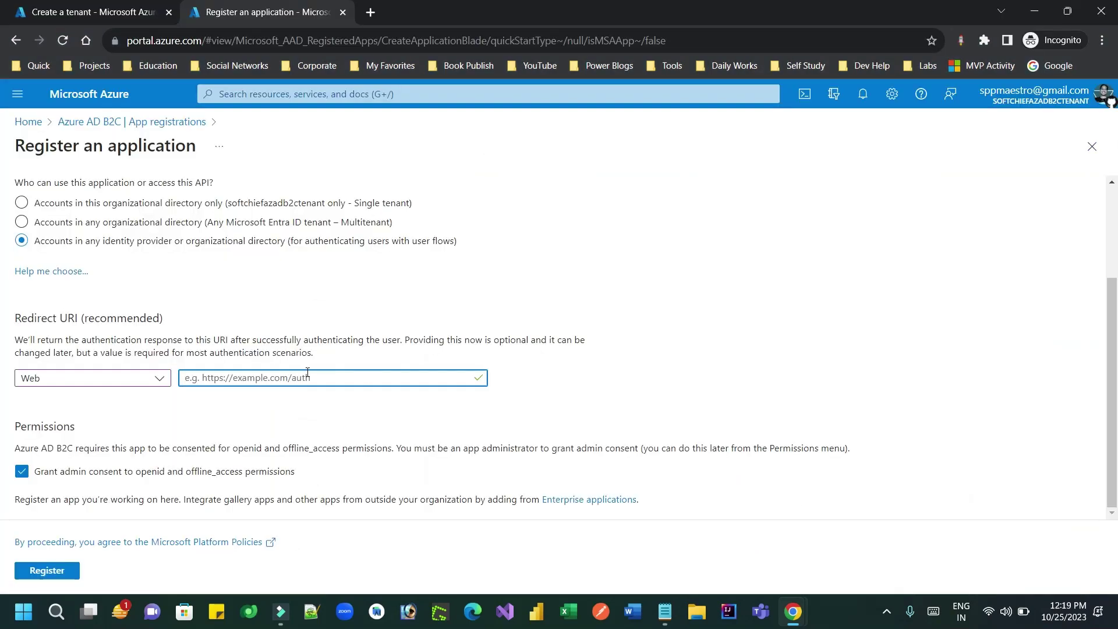
key("ctrl+v")
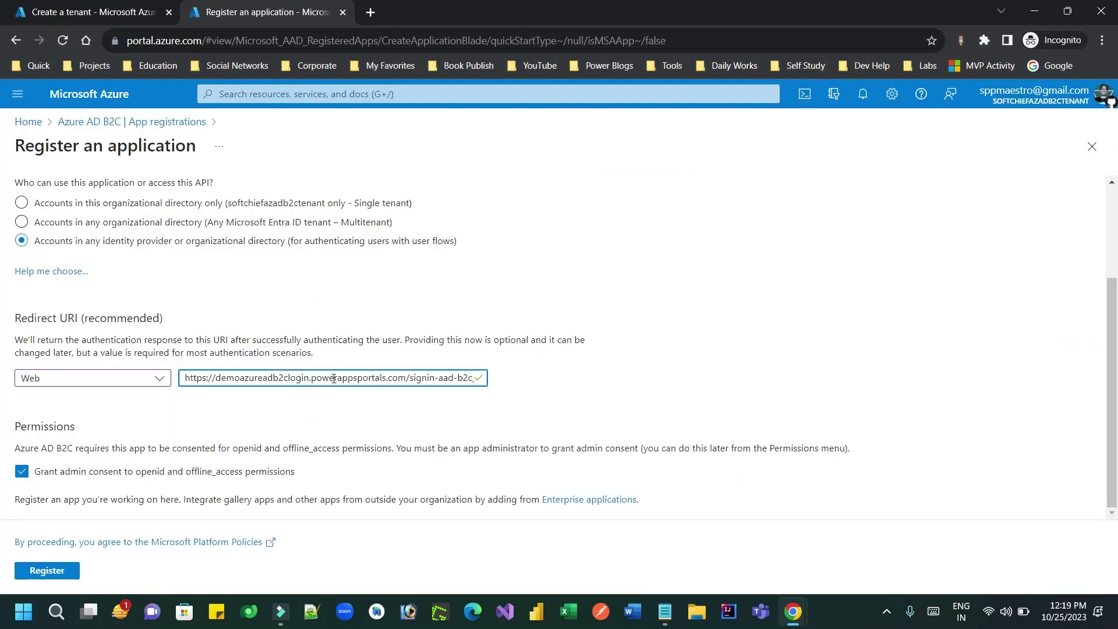
left_click_drag(329, 379, 529, 384)
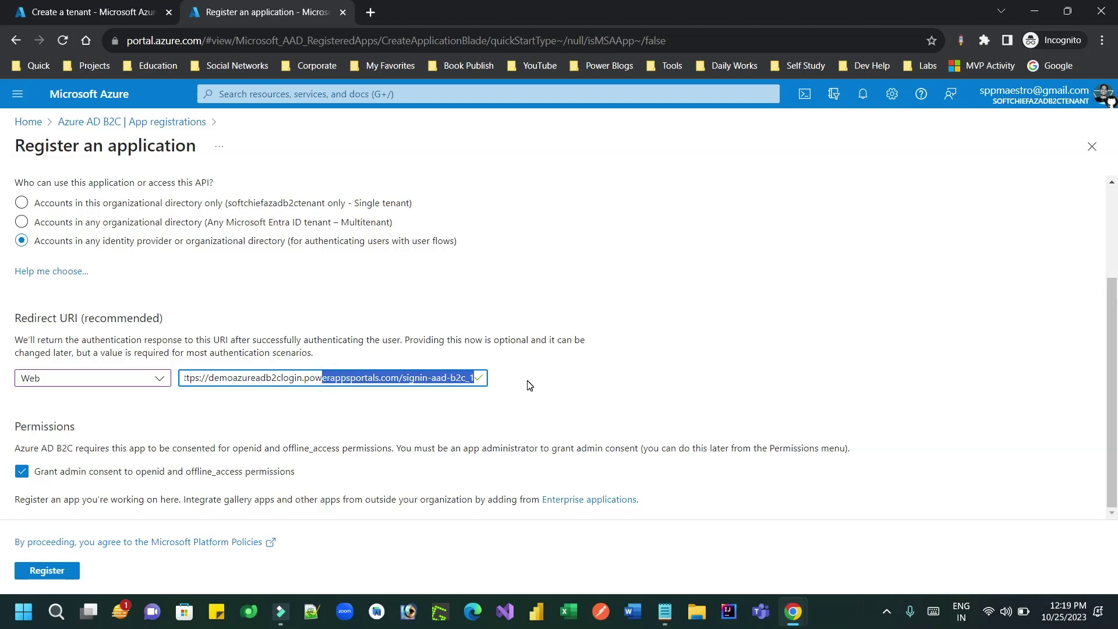
Step: Register azb2cloginApp and paste its Application (client) ID into the notes
left_click(47, 572)
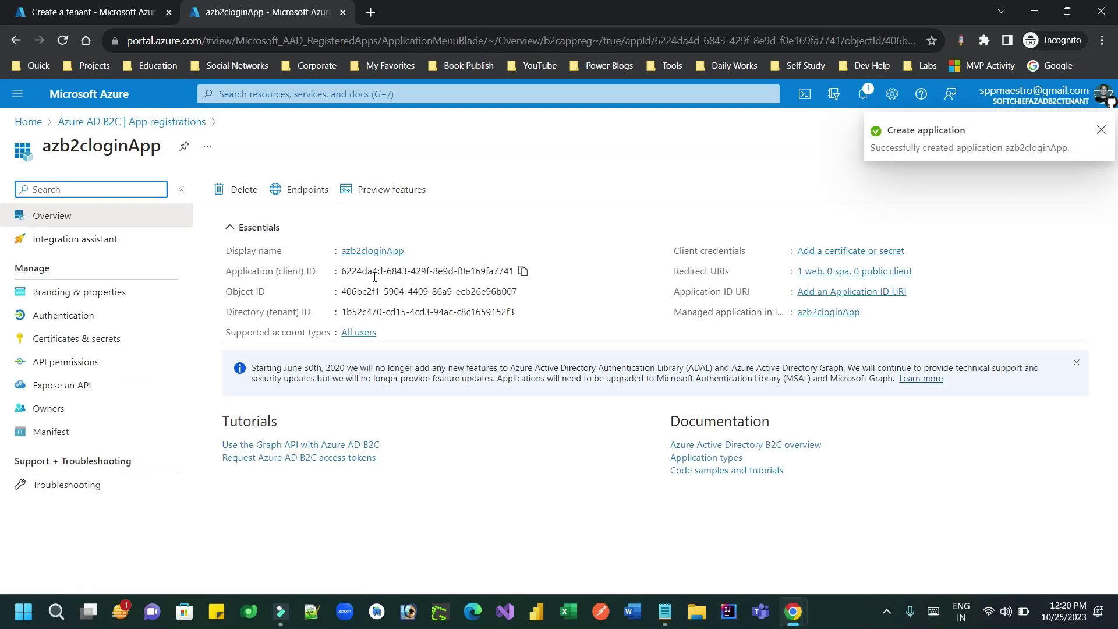
left_click(523, 272)
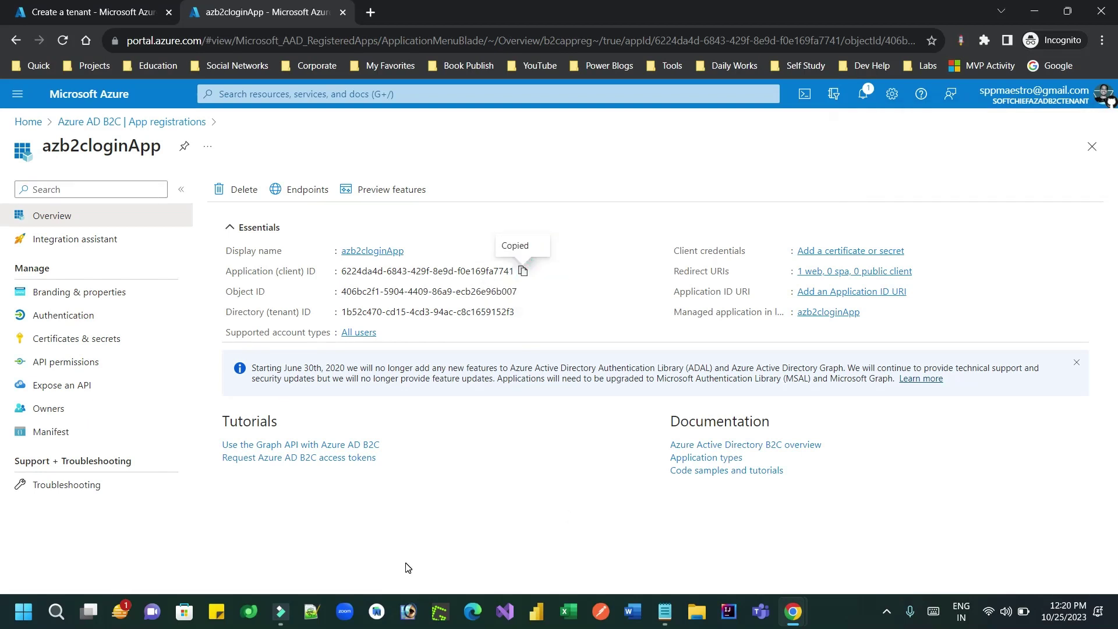
left_click(664, 612)
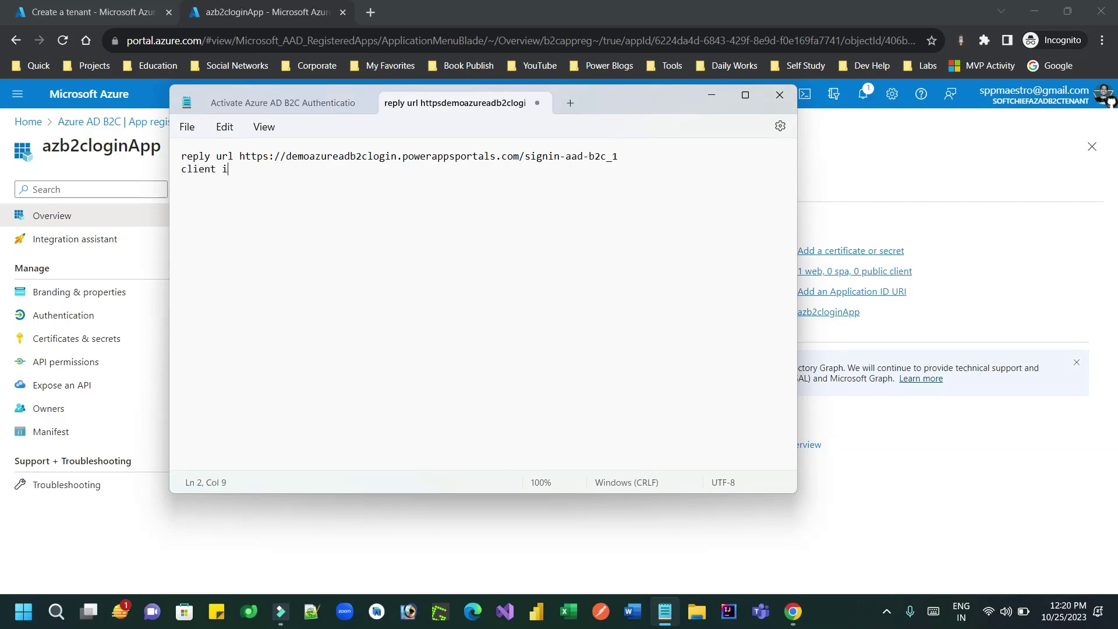
key("ctrl+v")
key("alt+Tab")
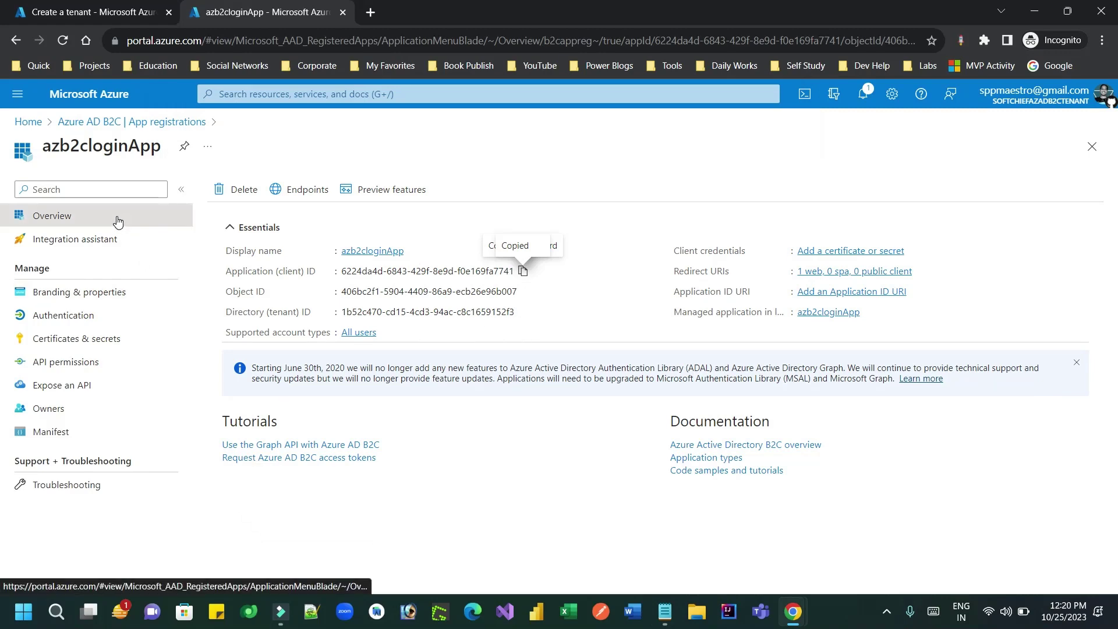
Step: Enable Access tokens and ID tokens under implicit and hybrid flows on azb2cloginApp's Authentication page and save
left_click(101, 319)
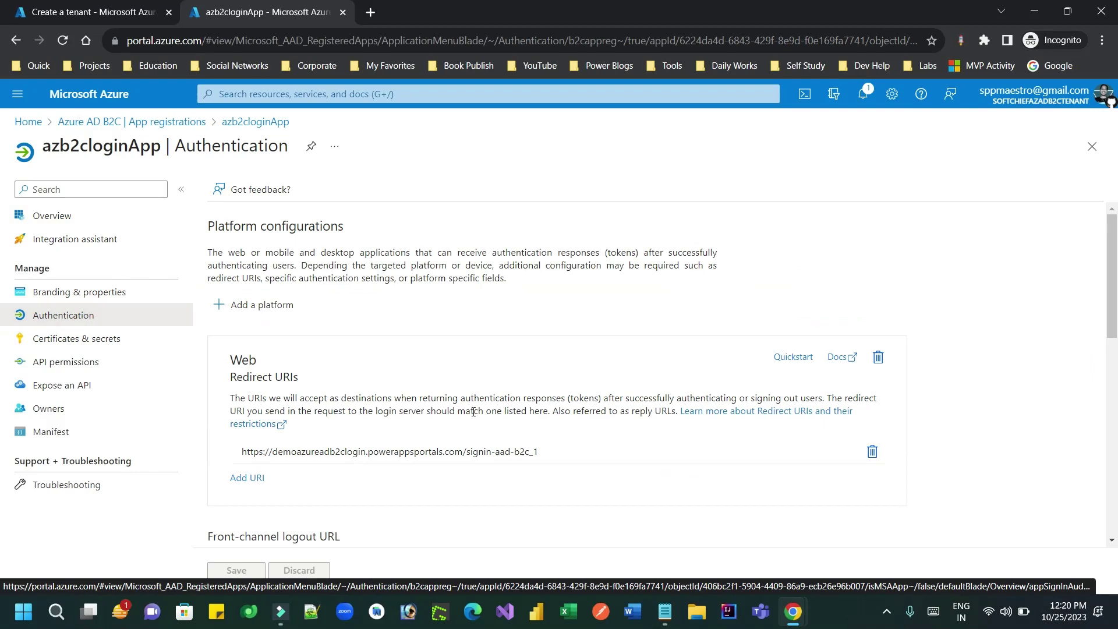
left_click_drag(1112, 269, 1115, 415)
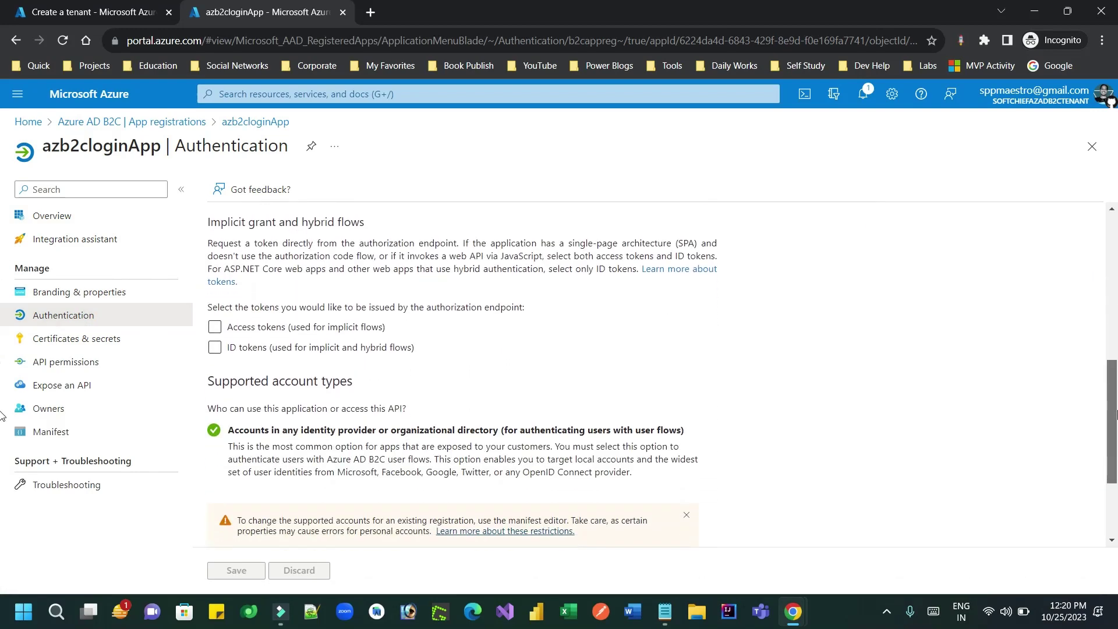
left_click(215, 327)
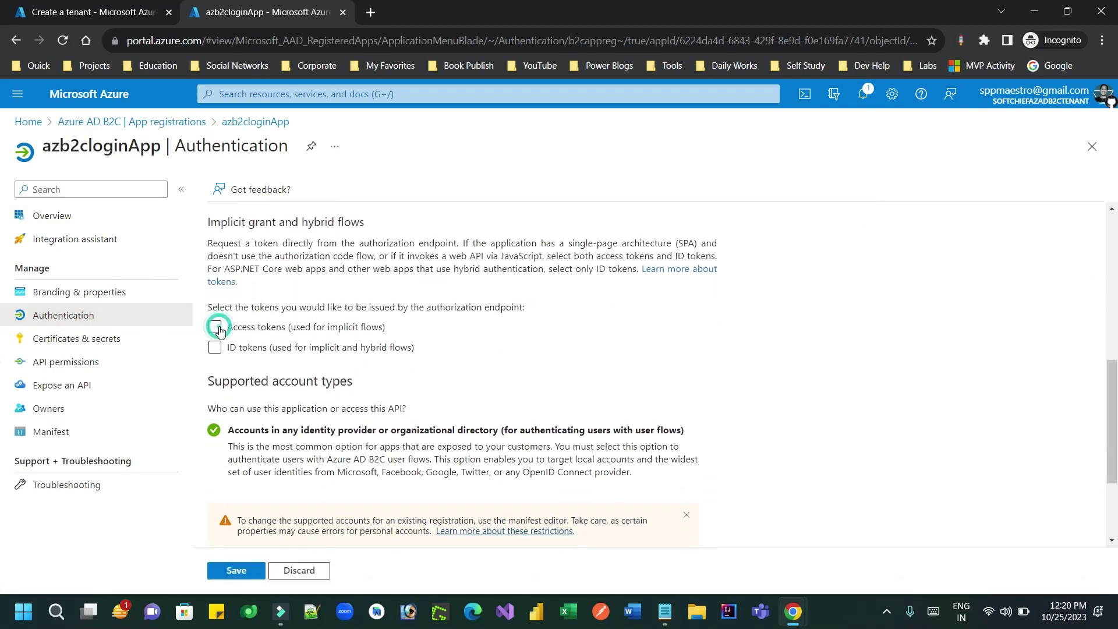
left_click(215, 348)
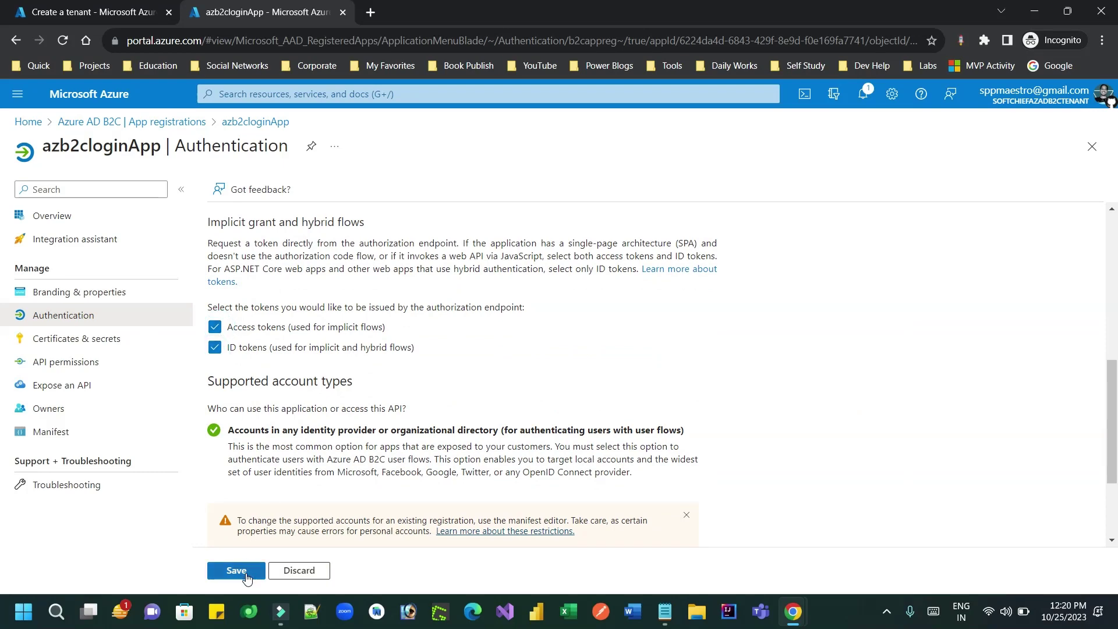
left_click(236, 571)
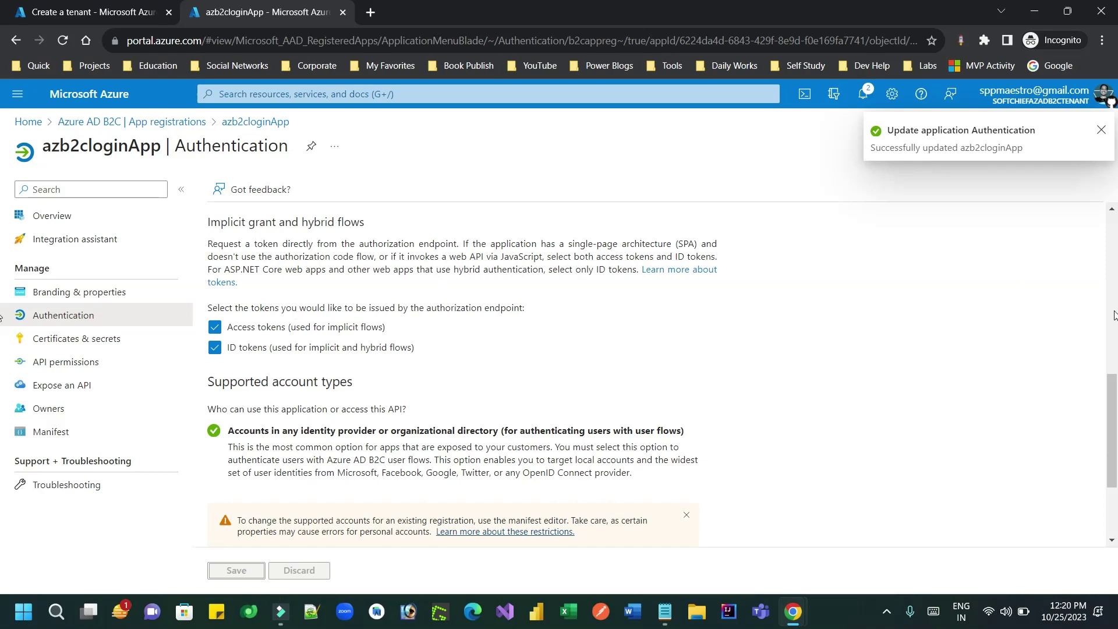
left_click_drag(1113, 392, 1116, 174)
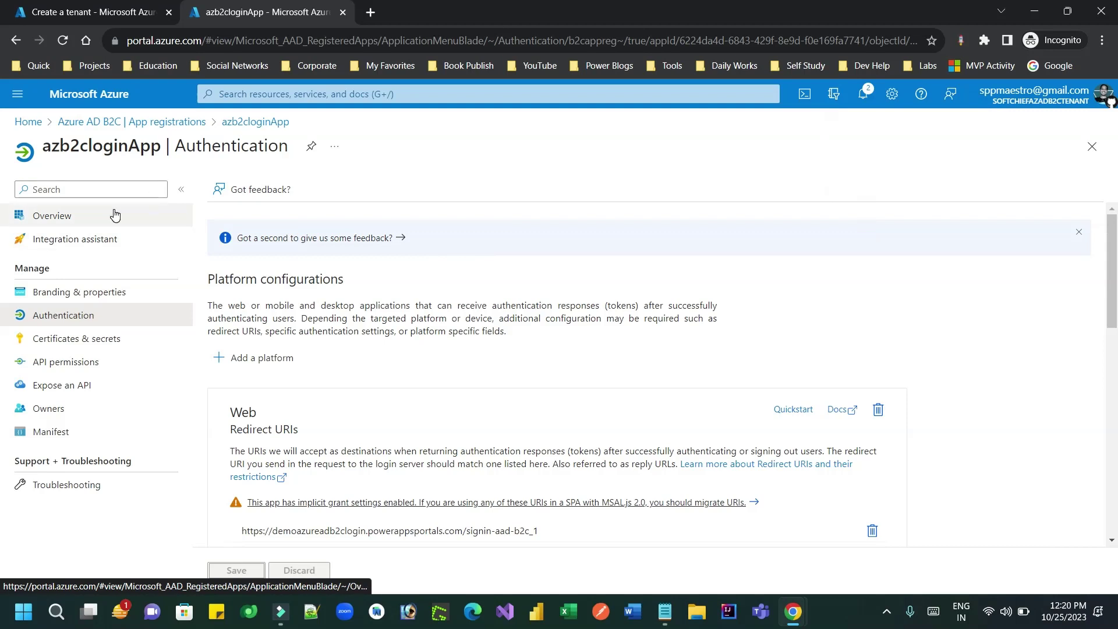
Step: View azb2cloginApp's Branding & properties, then return to the Azure AD B2C App registrations list
left_click(100, 291)
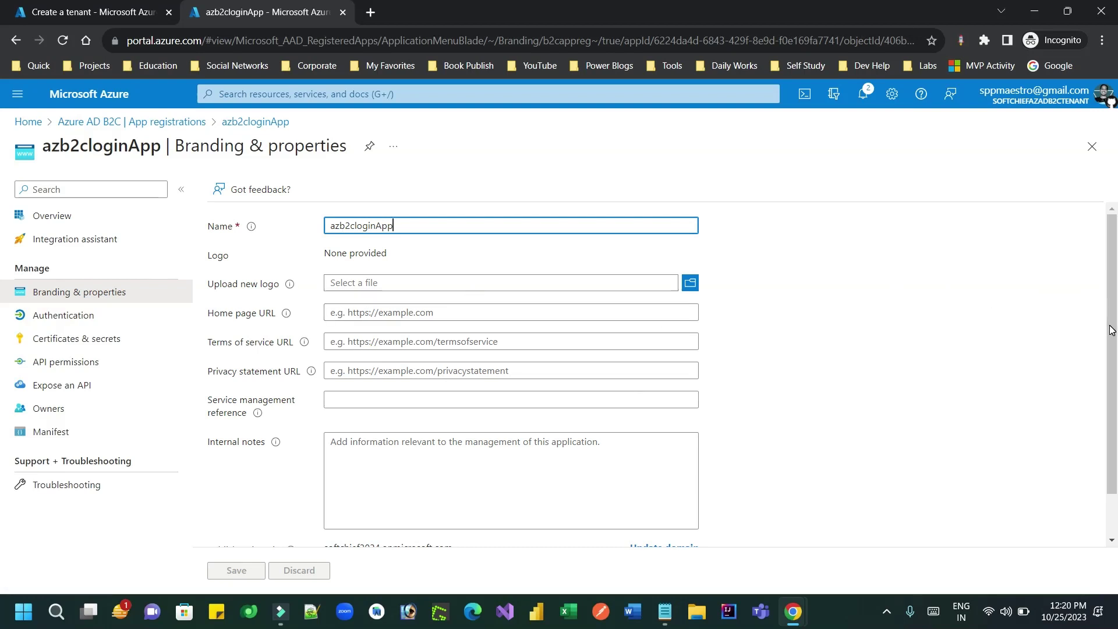
scroll(1111, 331, "down", 1)
scroll(1111, 330, "up", 1)
left_click(161, 121)
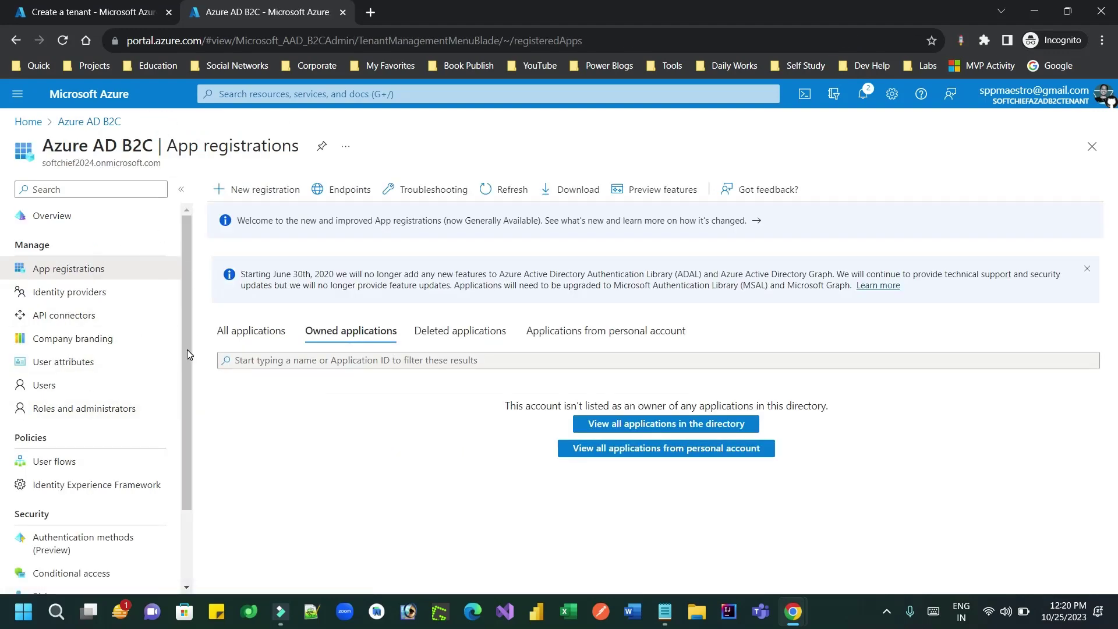
left_click_drag(187, 349, 187, 250)
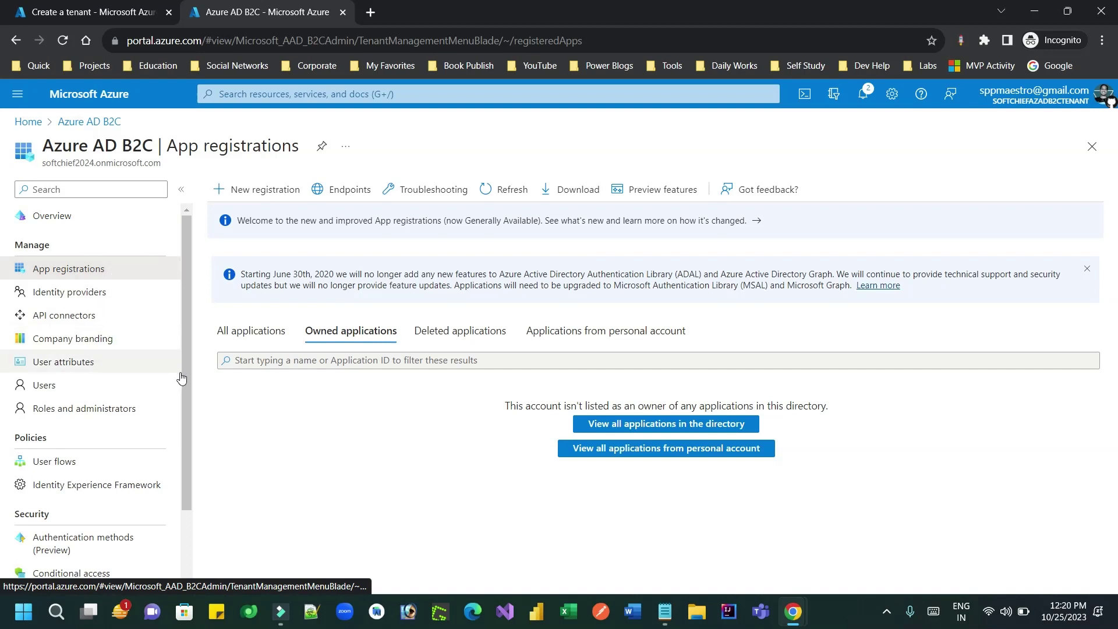
left_click_drag(187, 382, 188, 470)
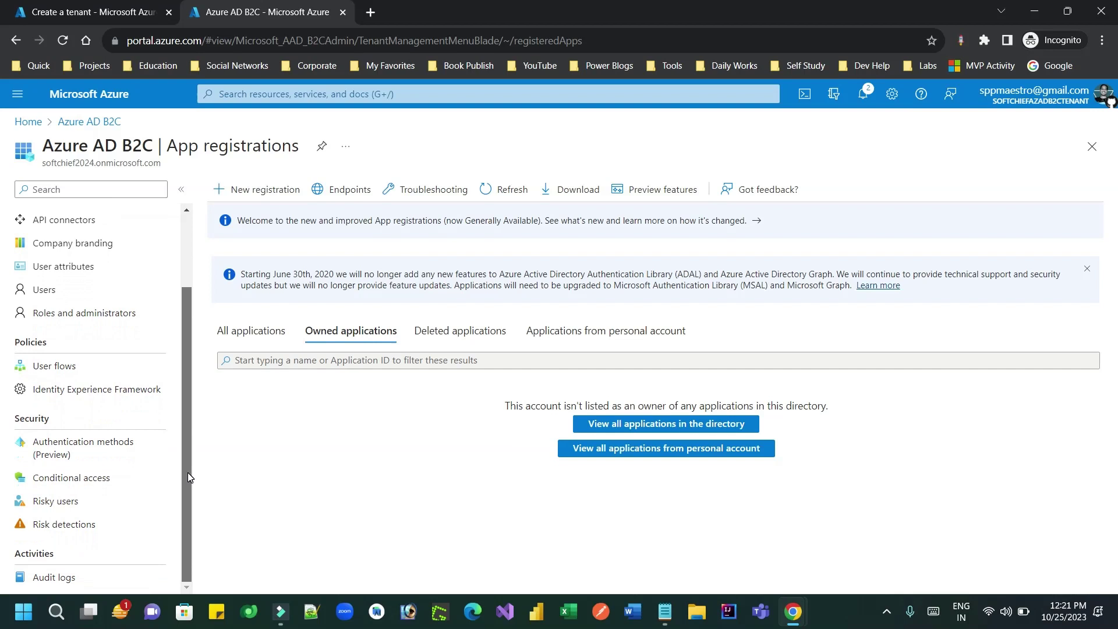
left_click_drag(188, 473, 184, 347)
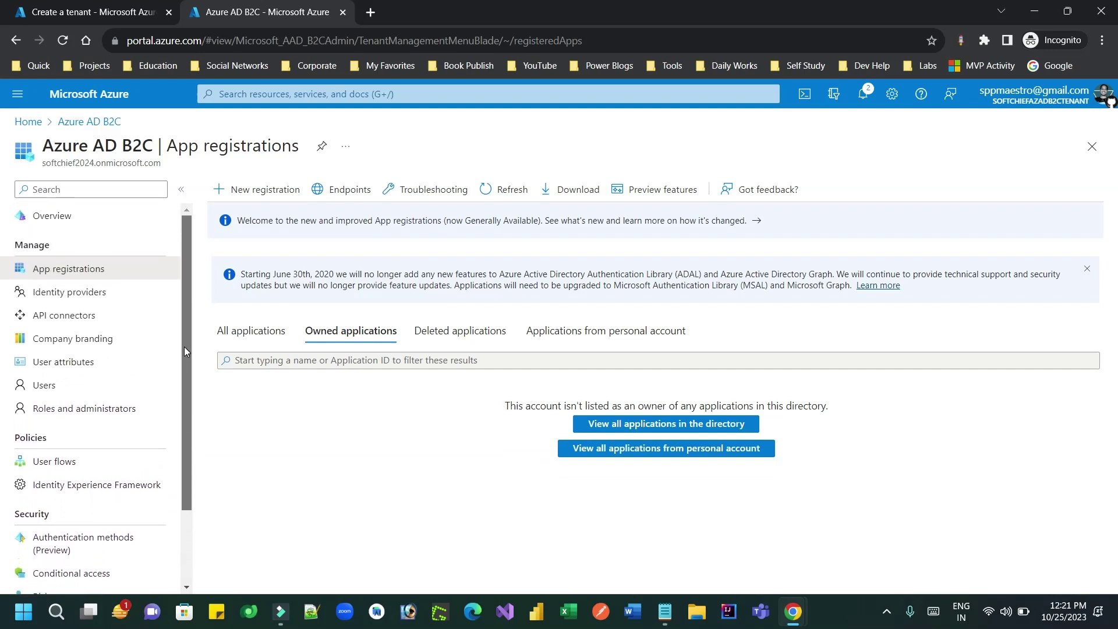
Step: Begin a new Sign up and sign in user flow using the Recommended version
left_click(75, 466)
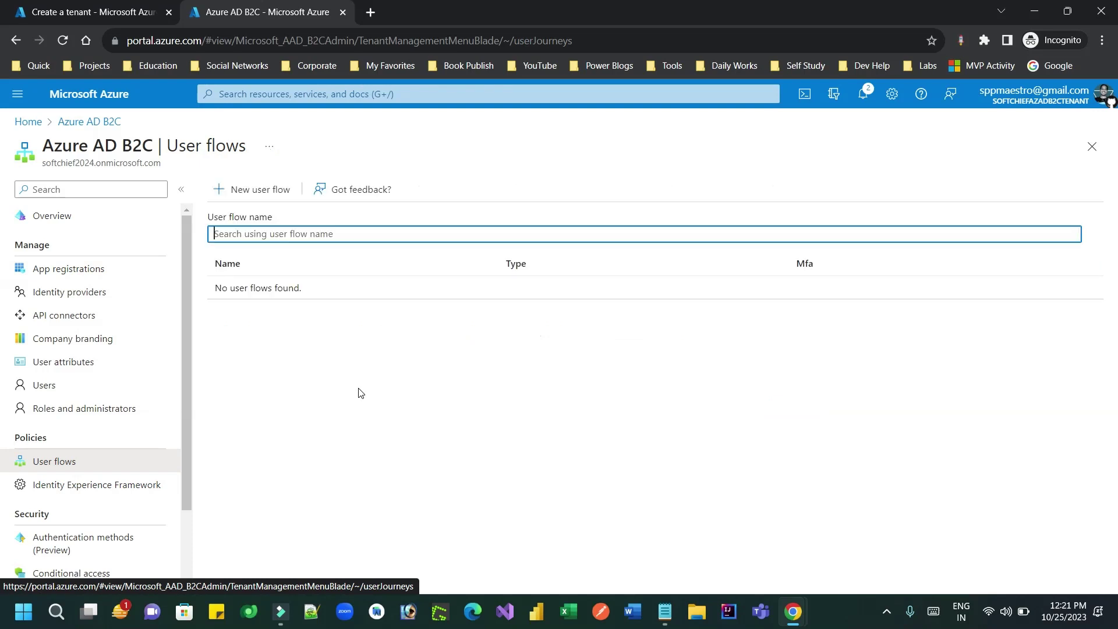
left_click(265, 192)
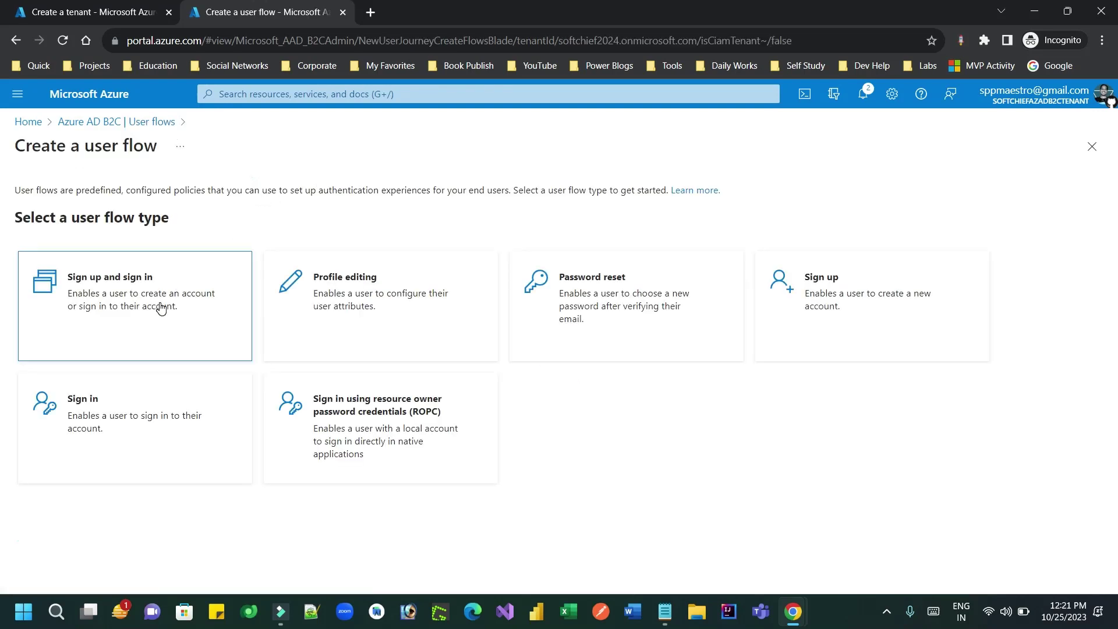
left_click(161, 307)
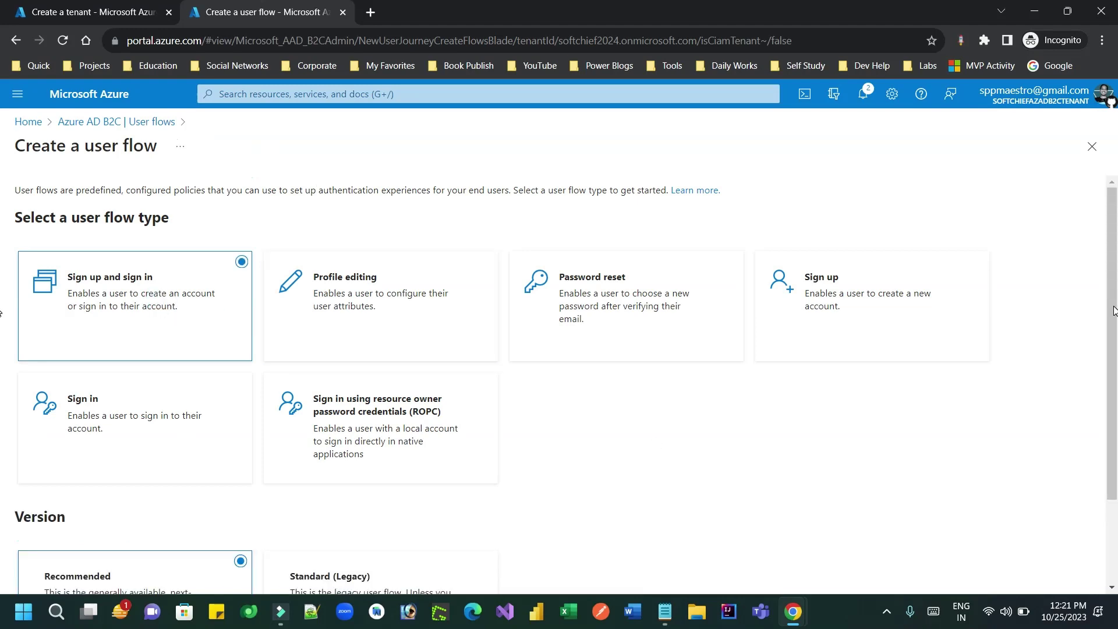
scroll(1114, 310, "down", 2)
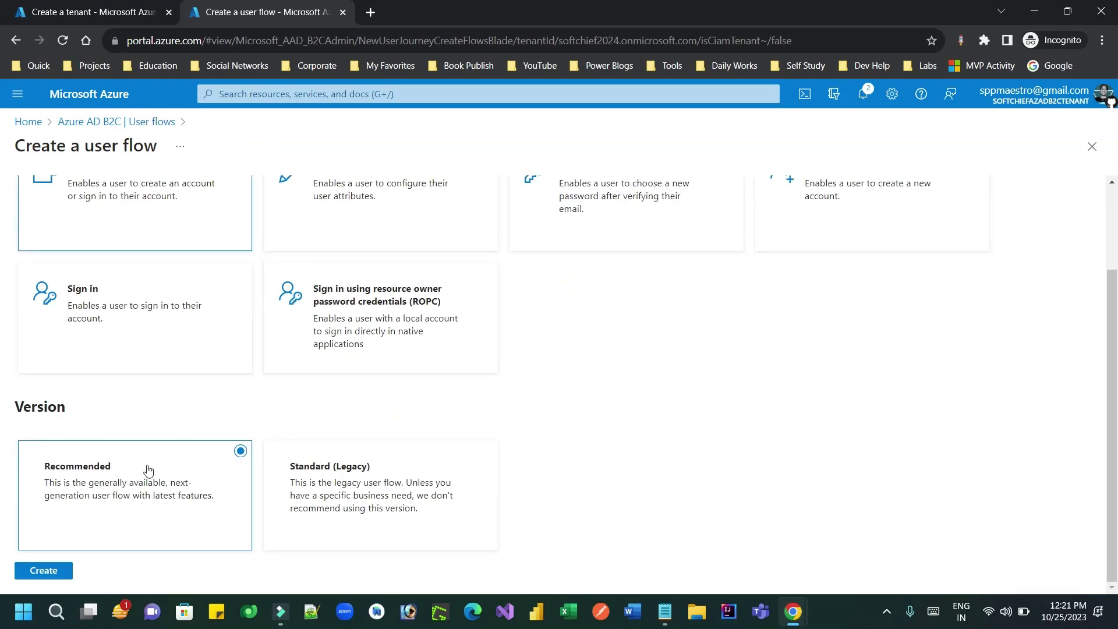
left_click(45, 570)
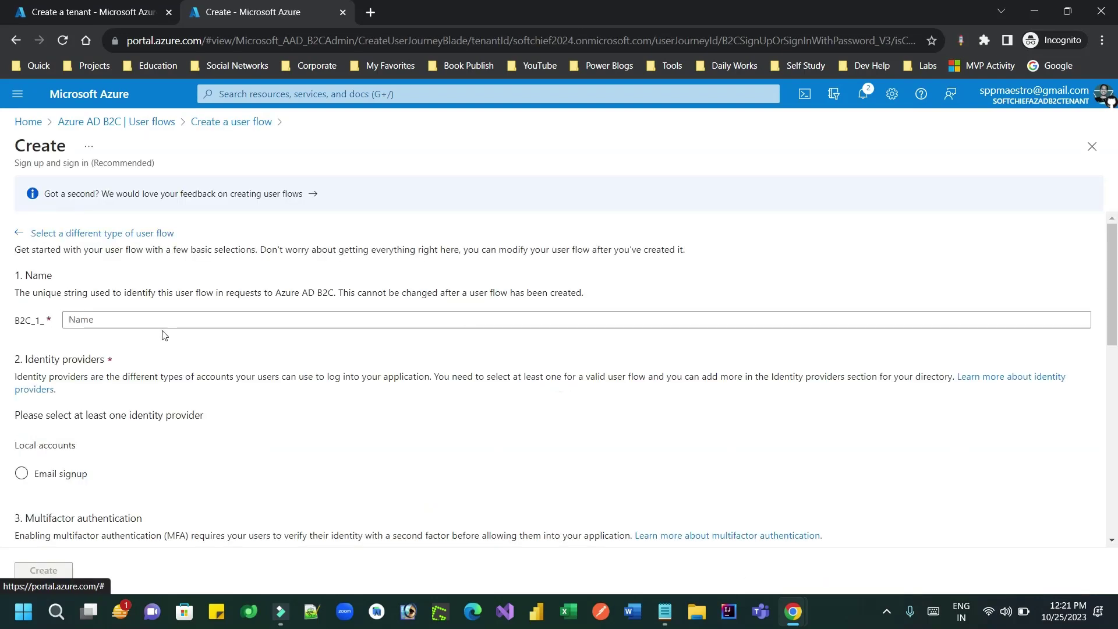
Step: Name the user flow loginflow and note its B2C_1_ prefix in the notes
left_click(100, 320)
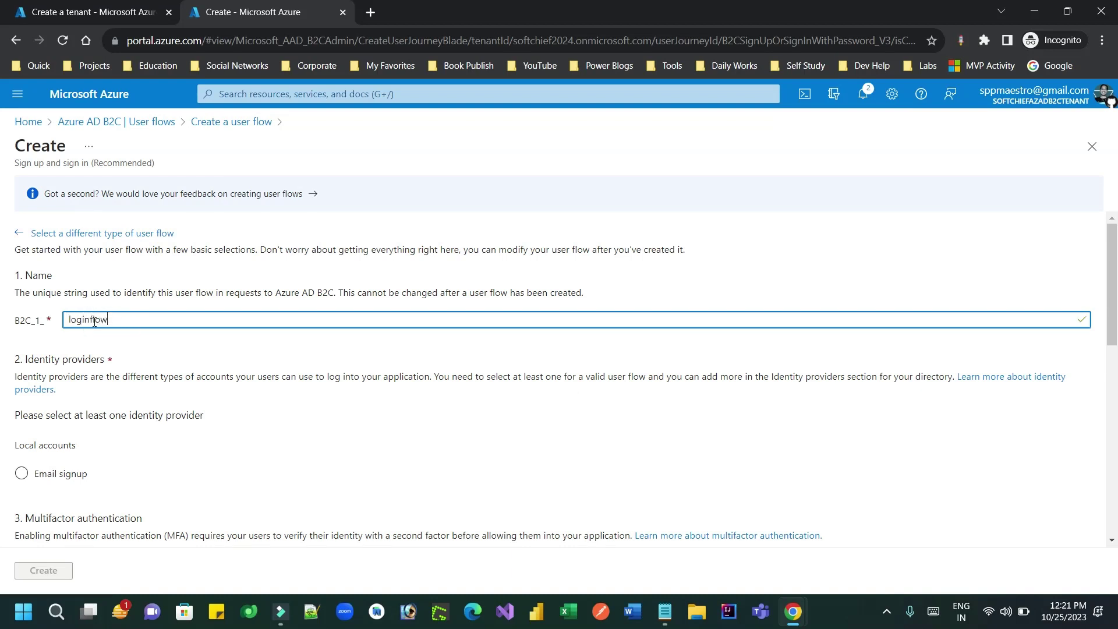
double_click(94, 322)
left_click_drag(18, 322, 55, 325)
key("ctrl+c")
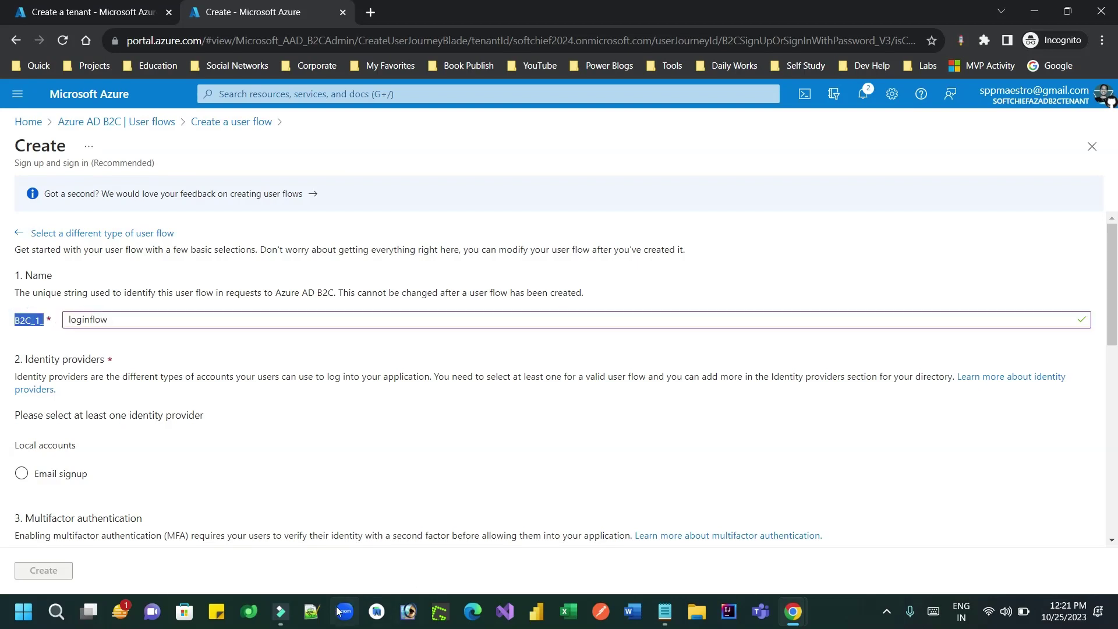
left_click(666, 611)
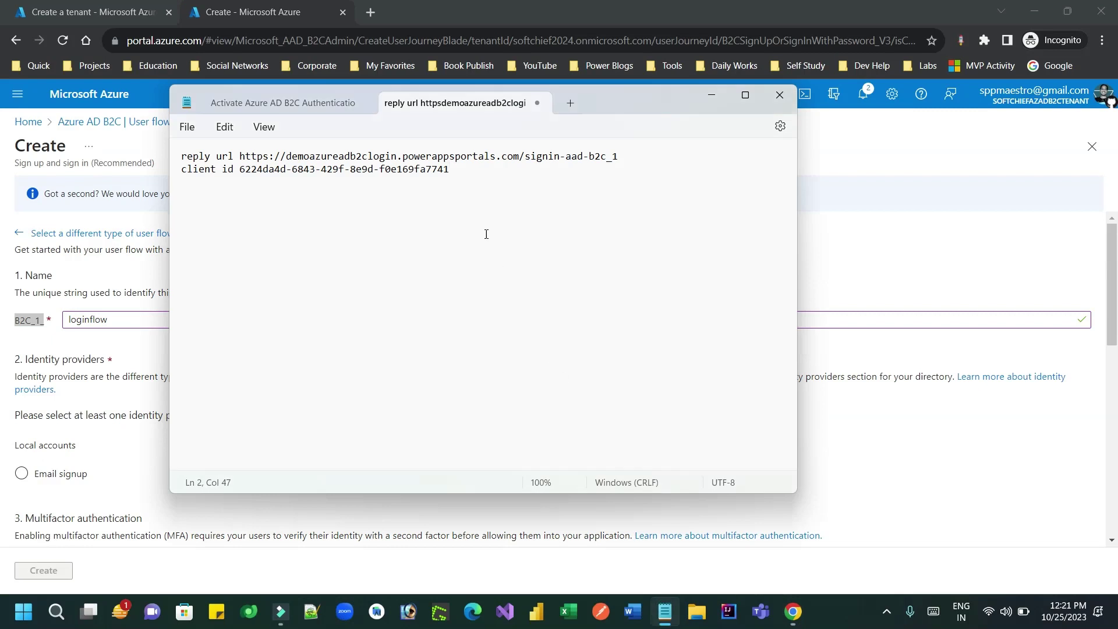
key("Return")
key("Return")
key("ctrl+v")
key("Return")
left_click(246, 198)
Step: Choose Email signup as the identity provider and expand the full user attributes list
left_click(76, 340)
left_click(22, 474)
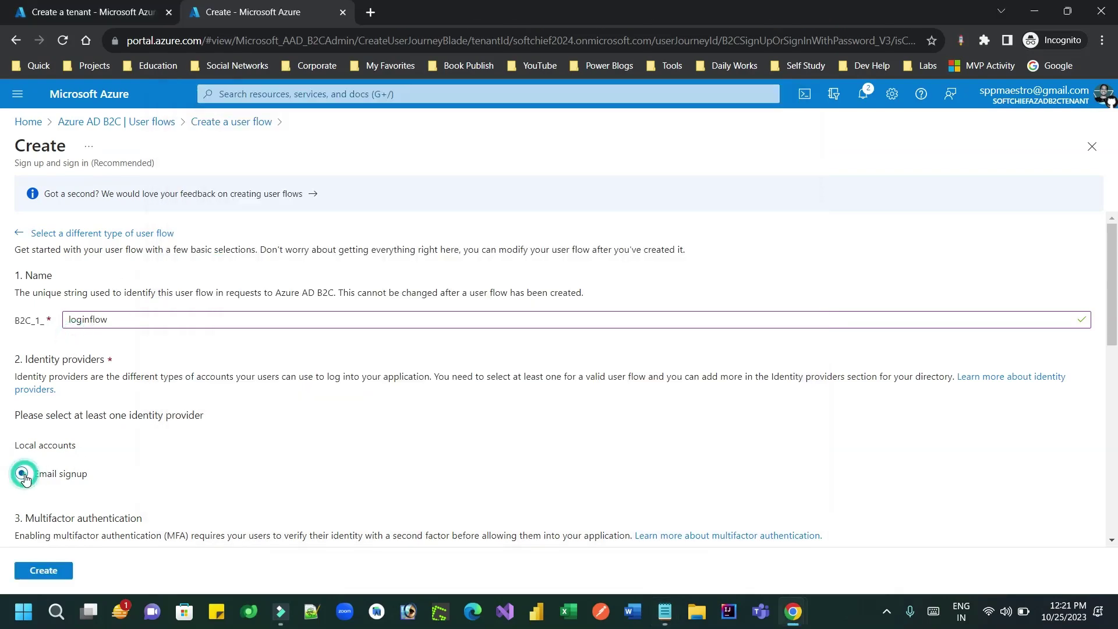
left_click_drag(1114, 293, 1114, 401)
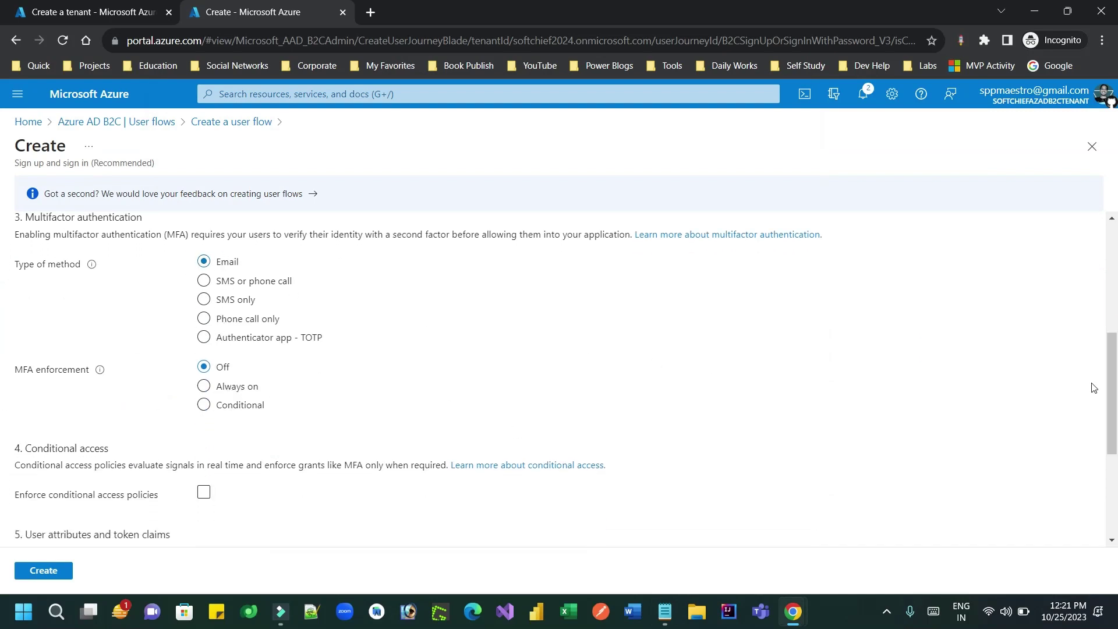
left_click_drag(1113, 389, 1113, 454)
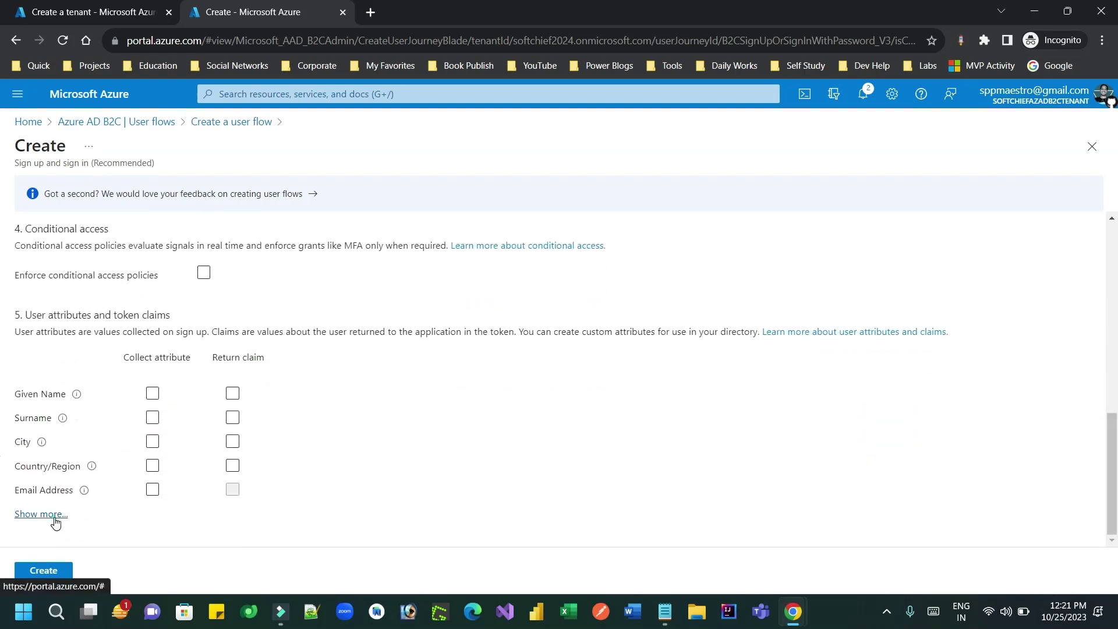
left_click(54, 517)
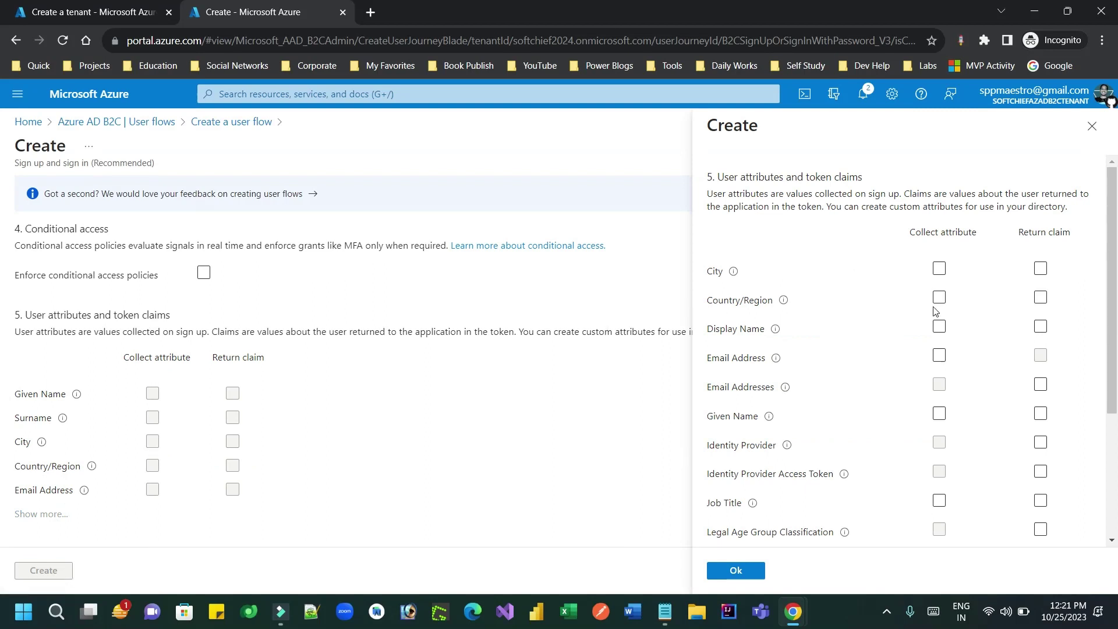
Step: Collect Email Address, Display Name, Surname and Given Name during sign-up, leaving Country/Region off
left_click(940, 356)
left_click(1041, 357)
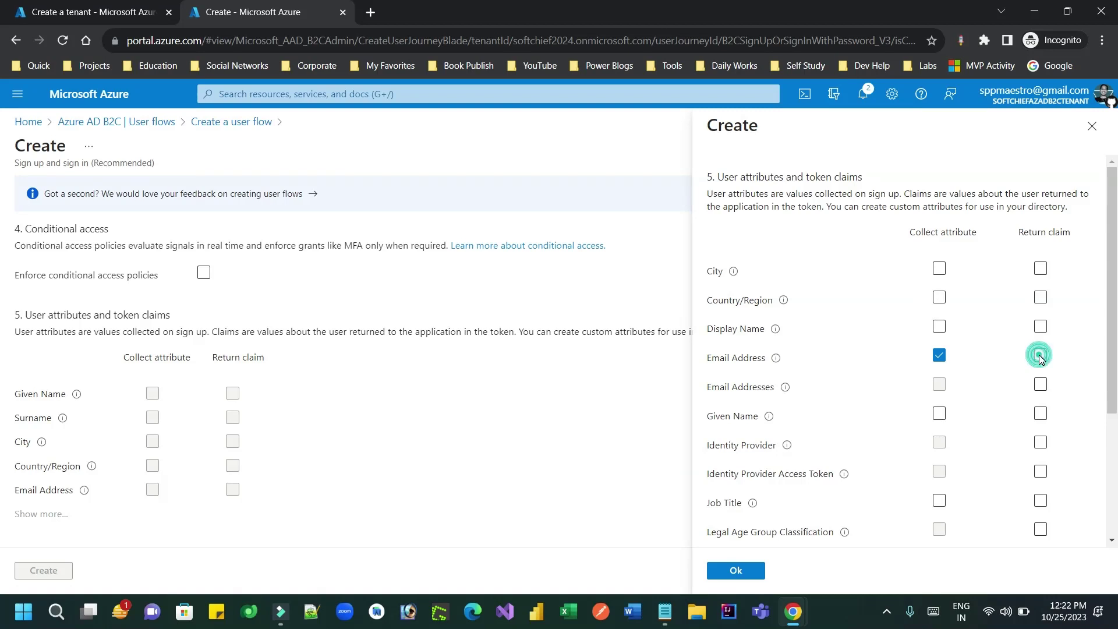
left_click(939, 328)
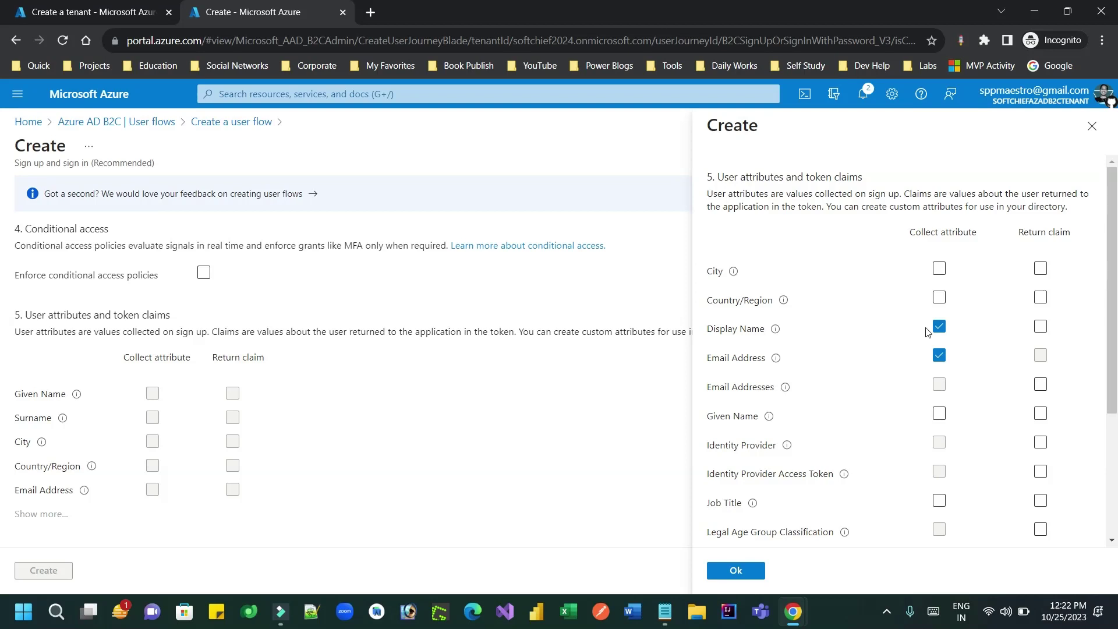
left_click(939, 299)
left_click(939, 298)
left_click_drag(1113, 383, 1115, 505)
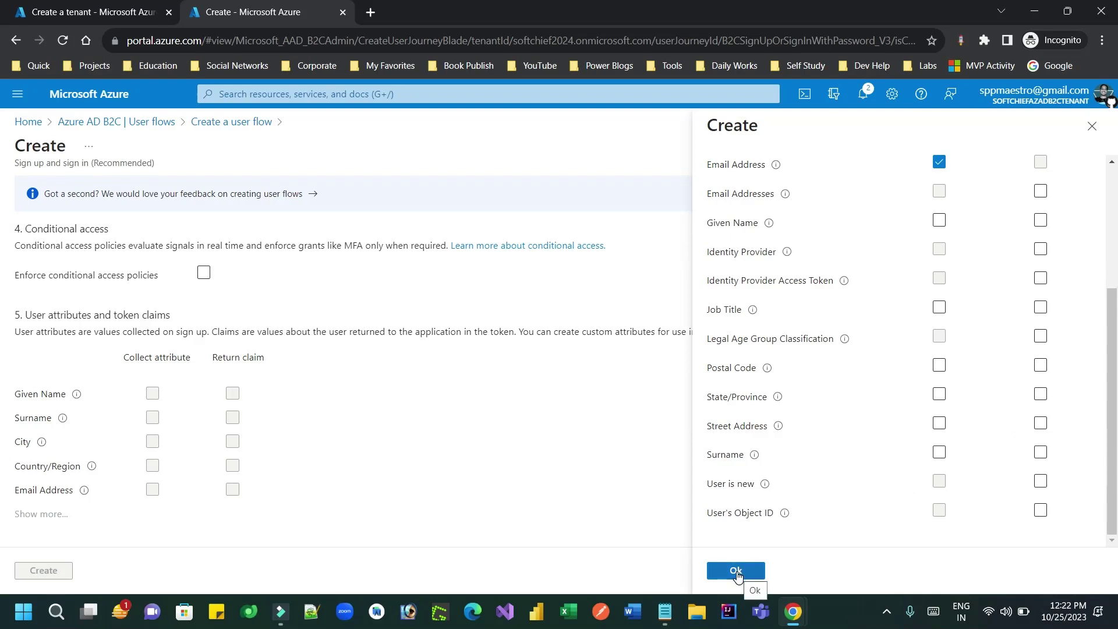
left_click(939, 453)
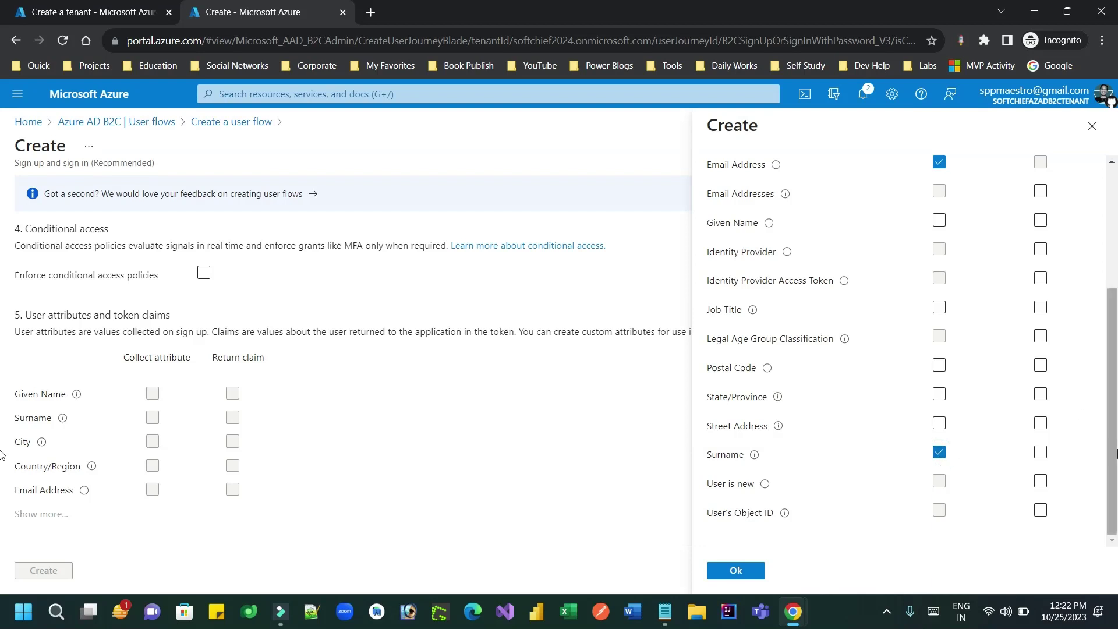
left_click(938, 220)
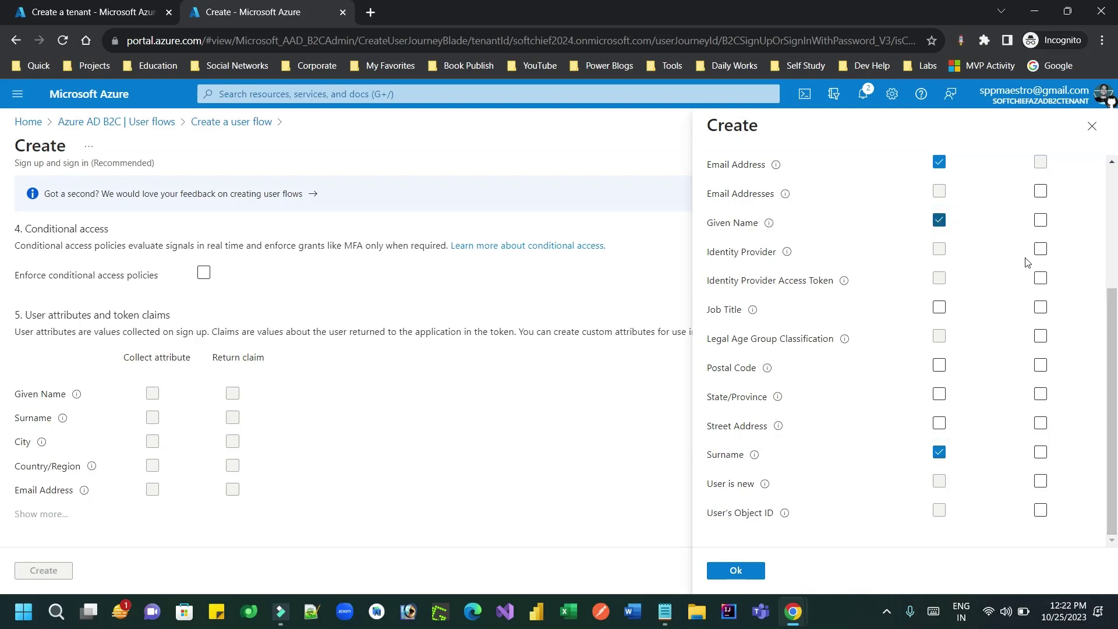
left_click_drag(1113, 351, 1115, 259)
scroll(1115, 259, "down", 2)
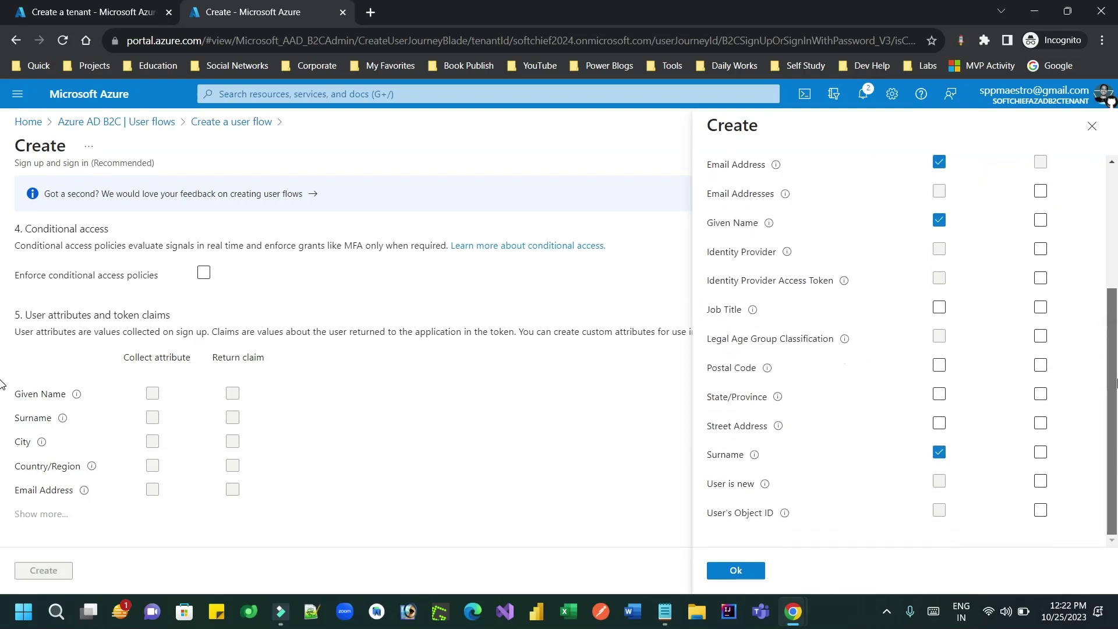
Step: Return Surname, Display Name and Given Name as token claims and confirm the selection
left_click(1041, 452)
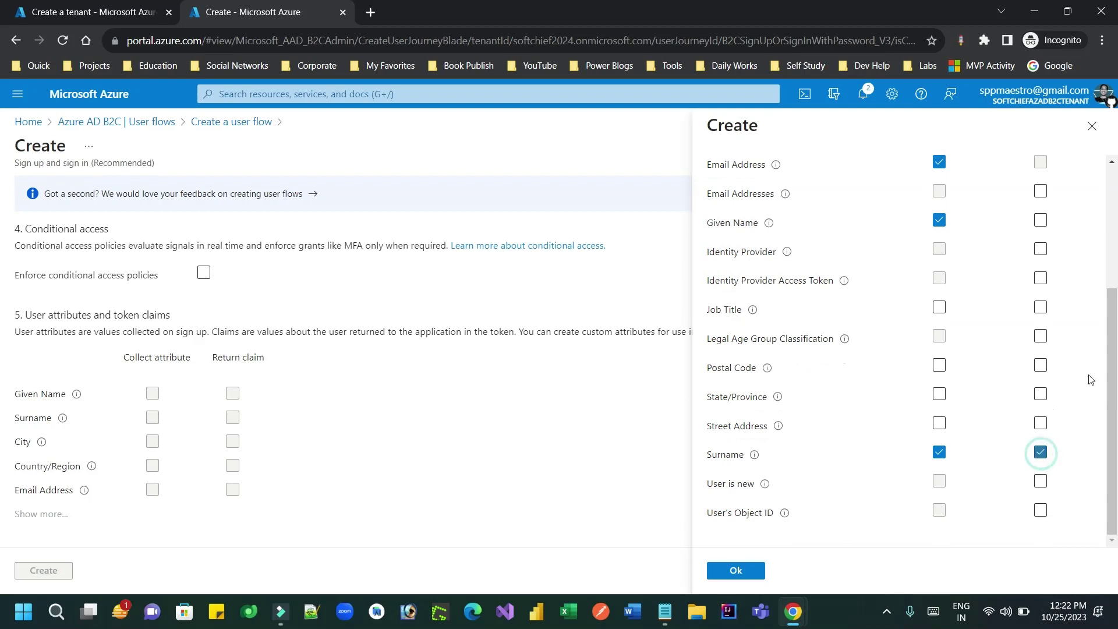
left_click_drag(1113, 344, 1116, 319)
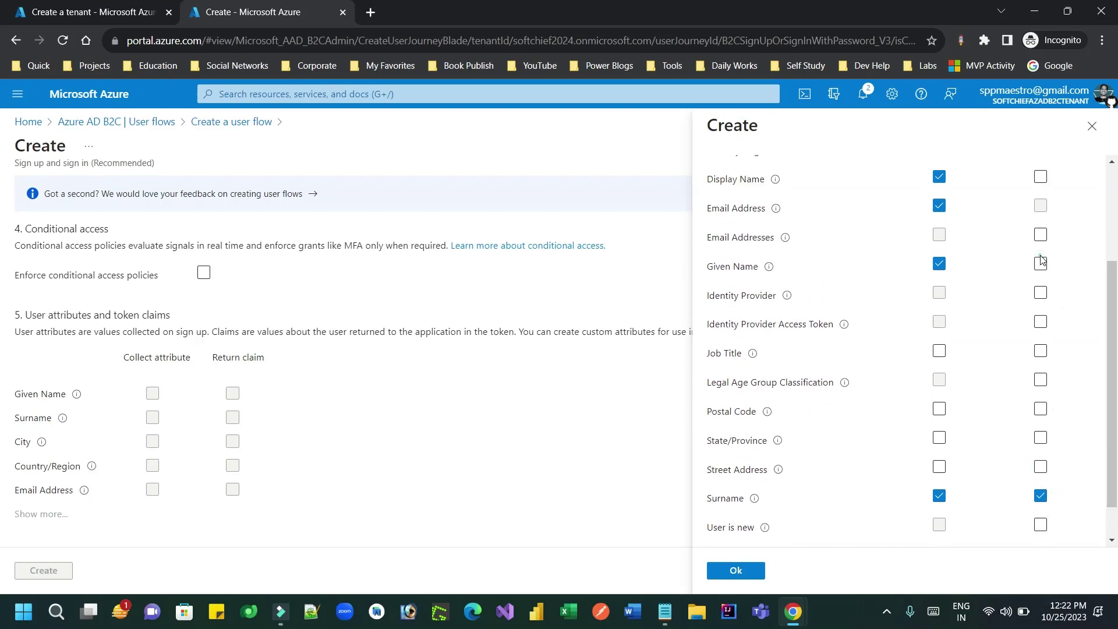
left_click(1041, 178)
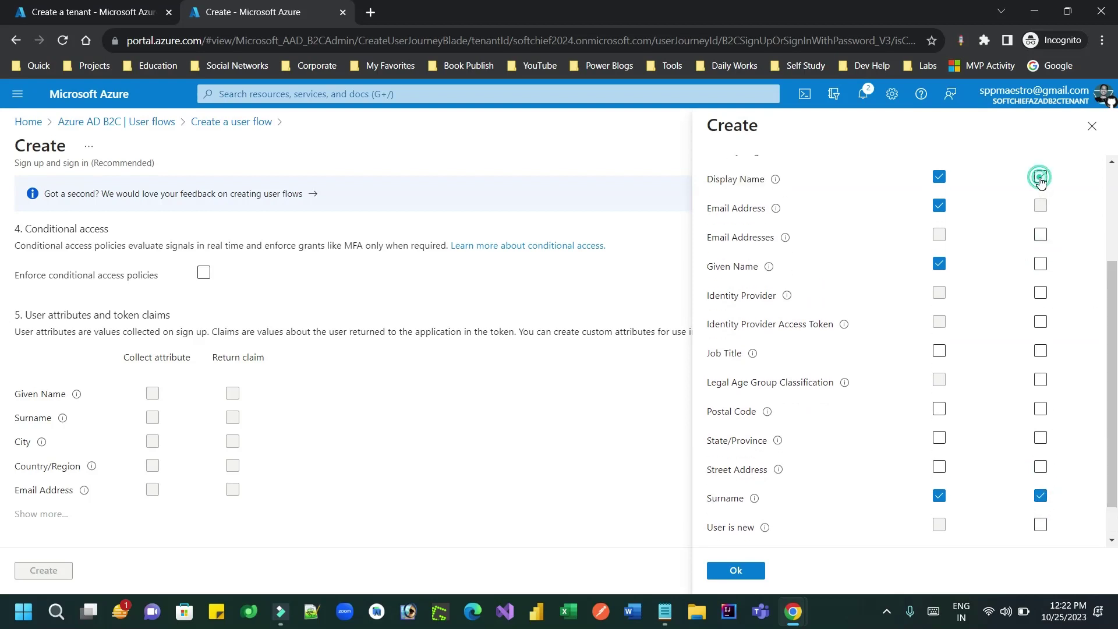
left_click(1040, 264)
left_click_drag(1113, 320, 1113, 226)
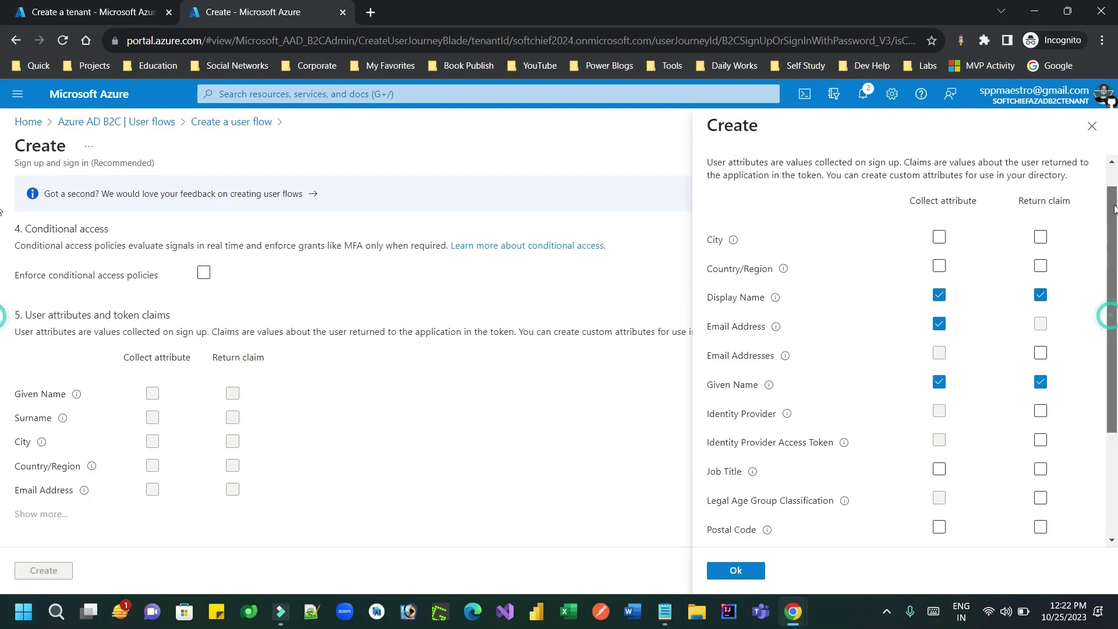
triple_click(916, 232)
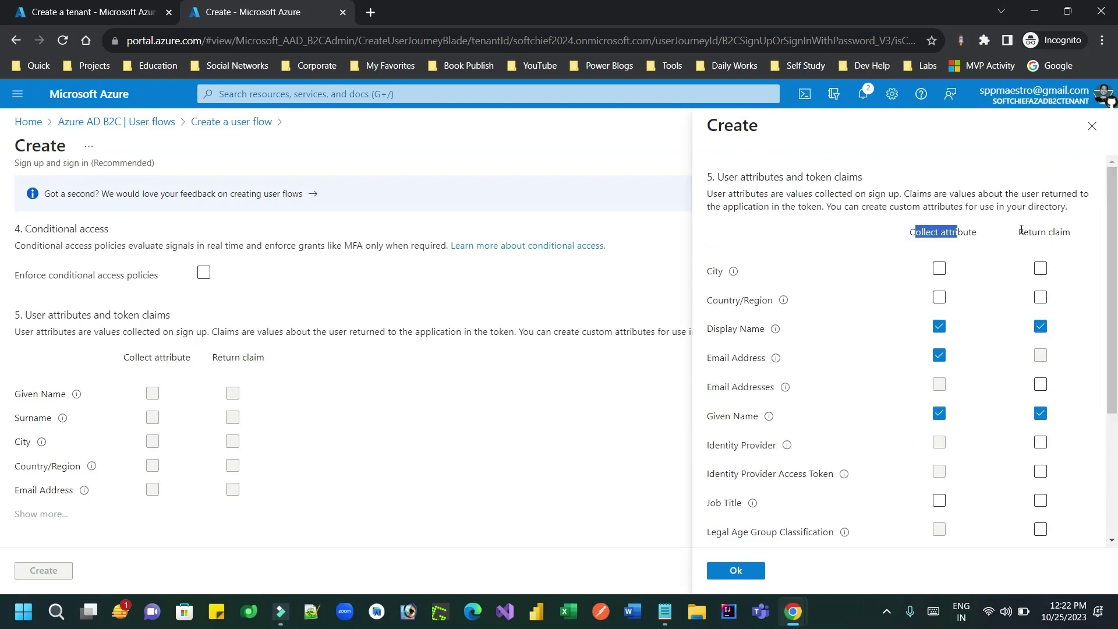
left_click_drag(1021, 232, 1071, 232)
left_click(734, 572)
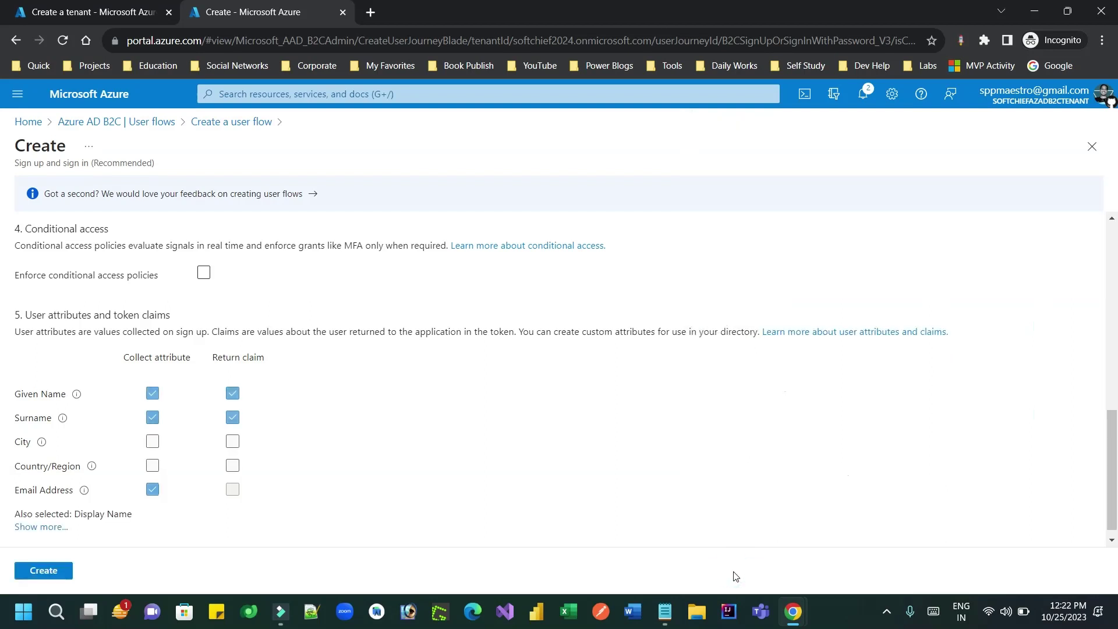
Step: Create the B2C_1_loginflow user flow and open its Properties page
left_click(59, 574)
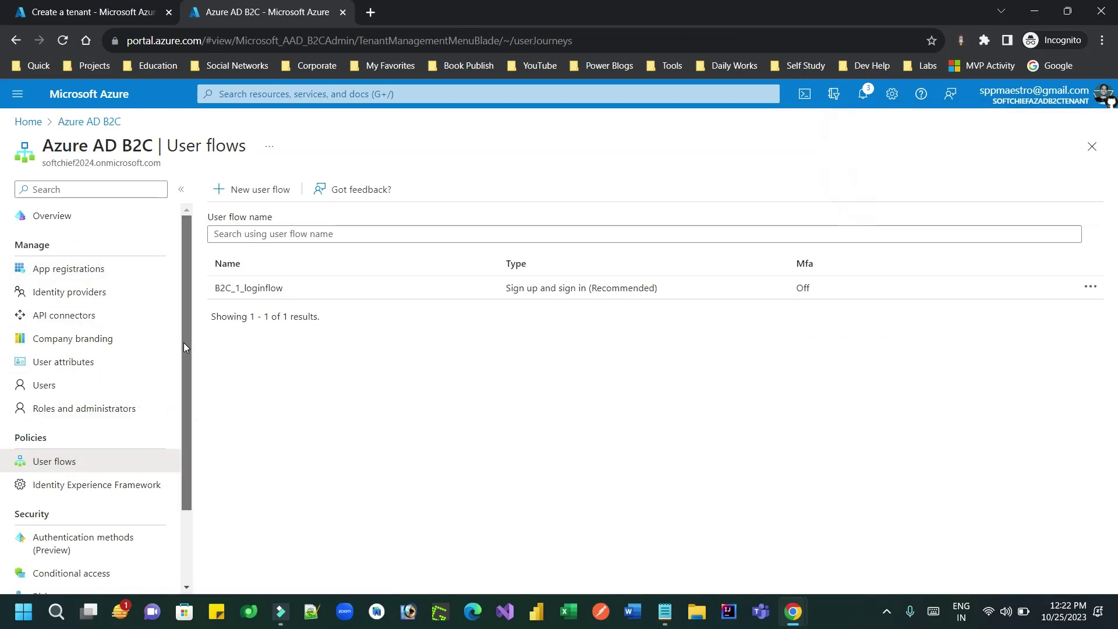
left_click(249, 287)
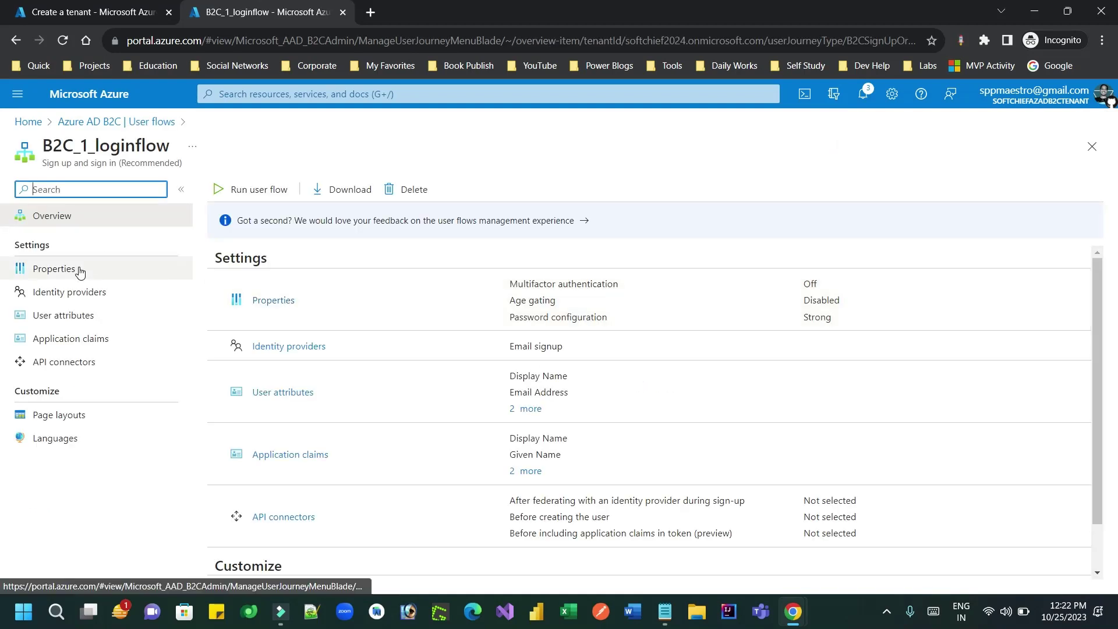
left_click(80, 272)
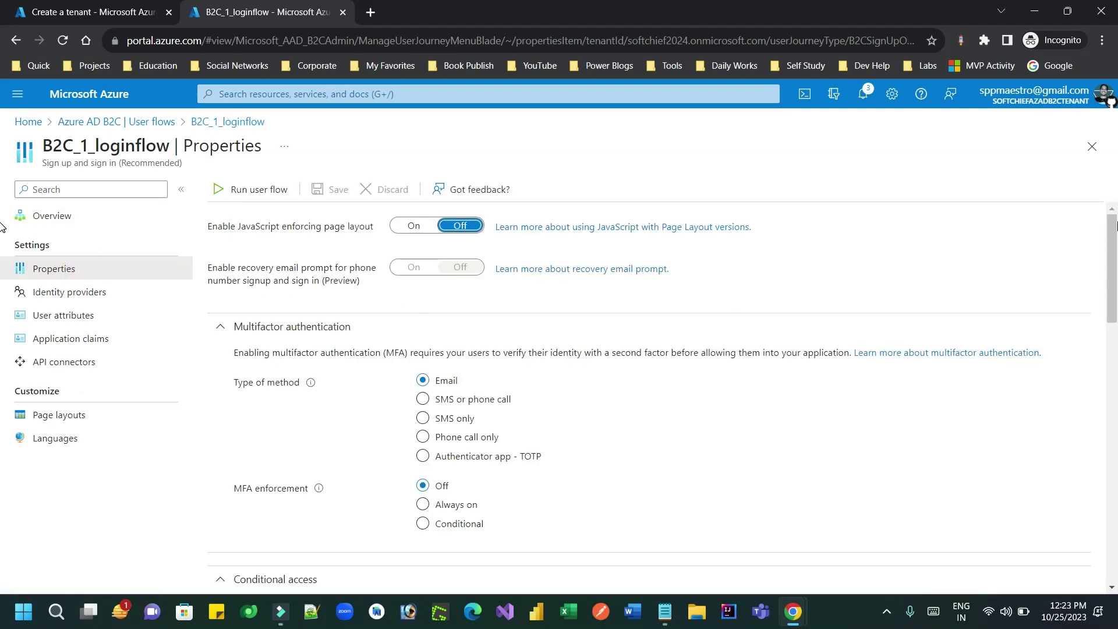
Step: Set the Issuer (iss) claim to the tfp URL format, save, and return to User flows
left_click_drag(1114, 242, 1115, 405)
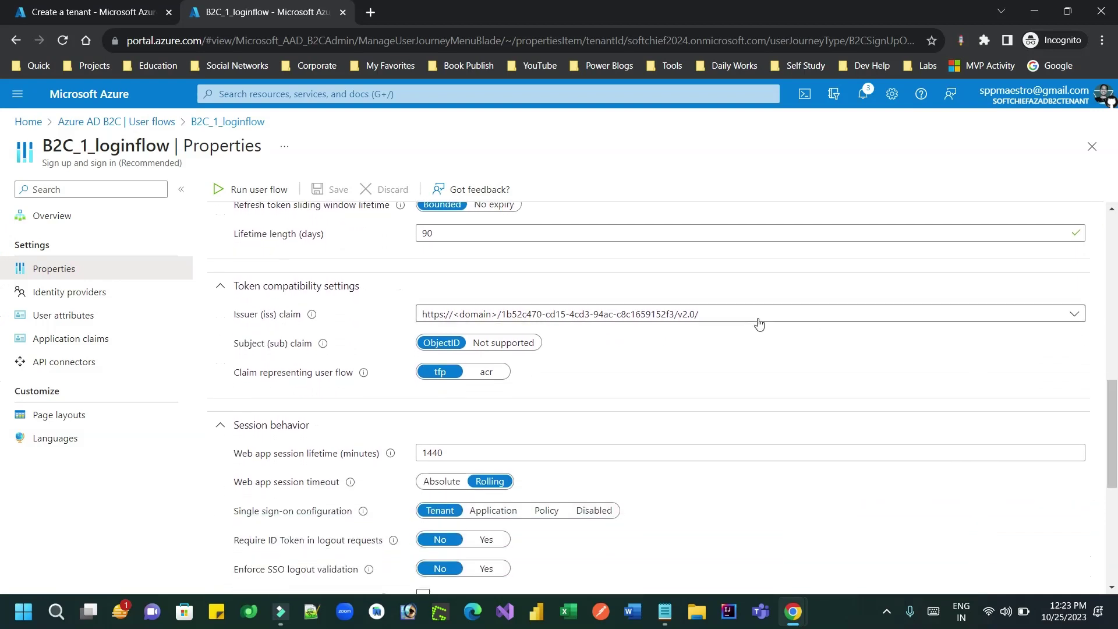
left_click(776, 317)
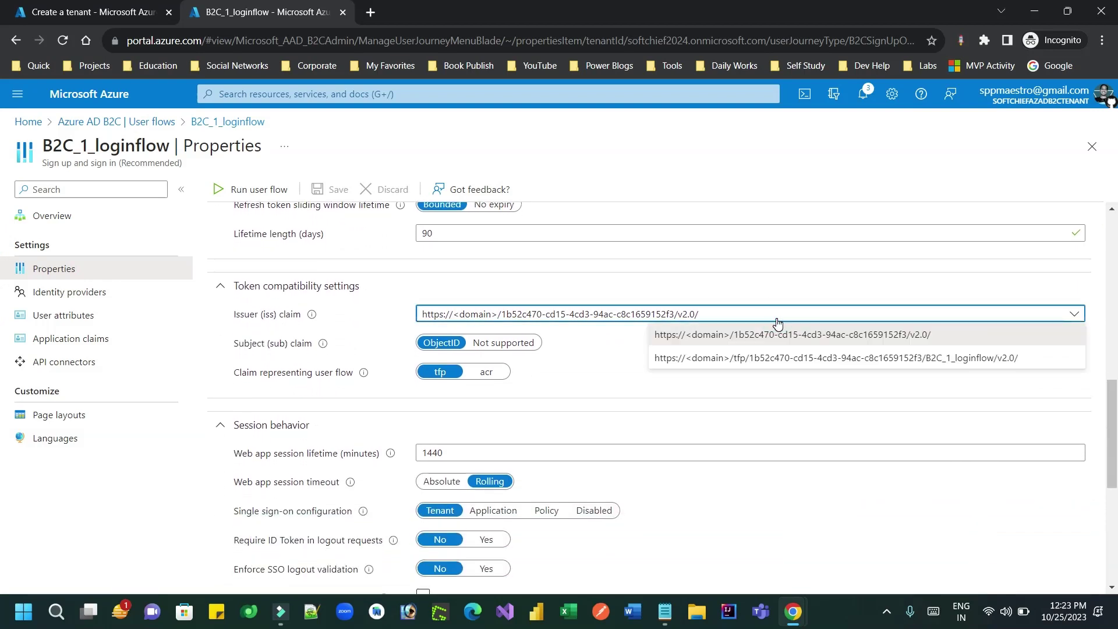
left_click(838, 357)
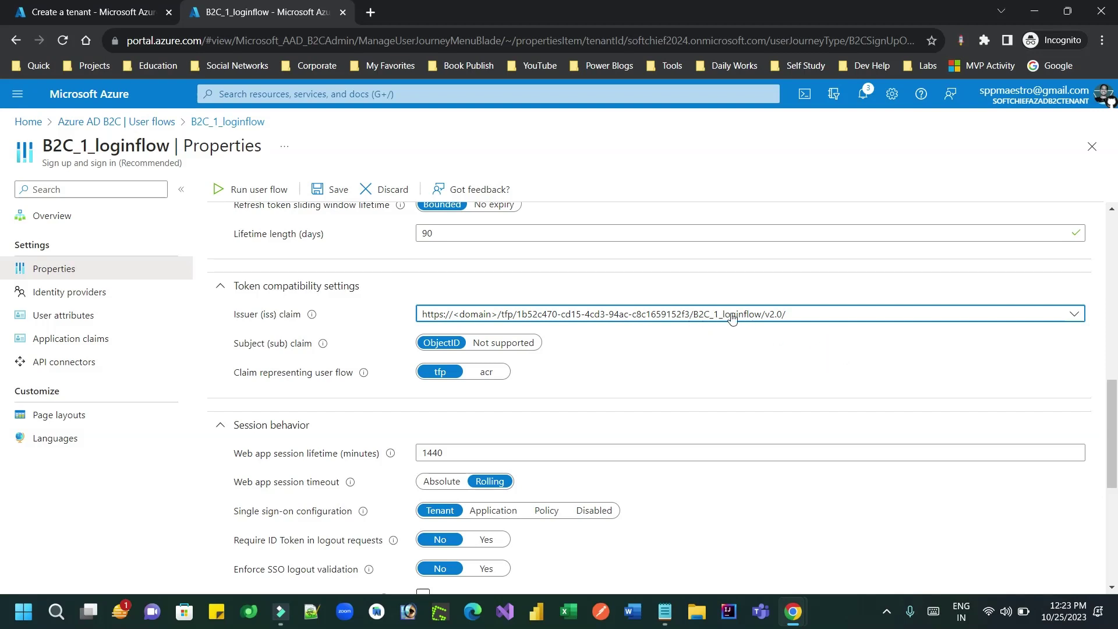
left_click(332, 190)
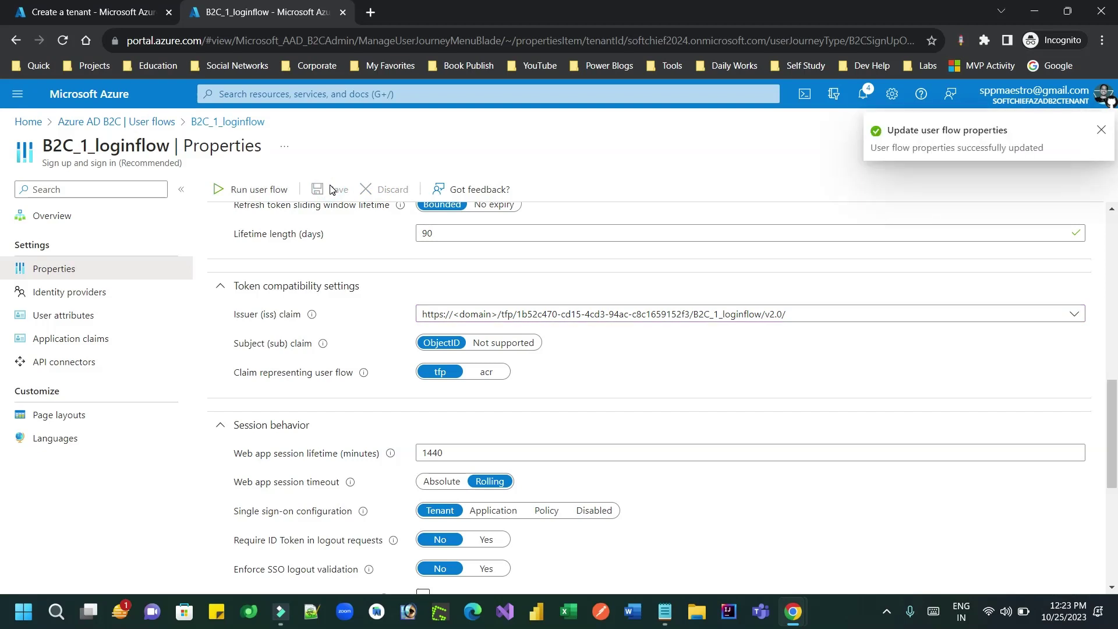
left_click(154, 122)
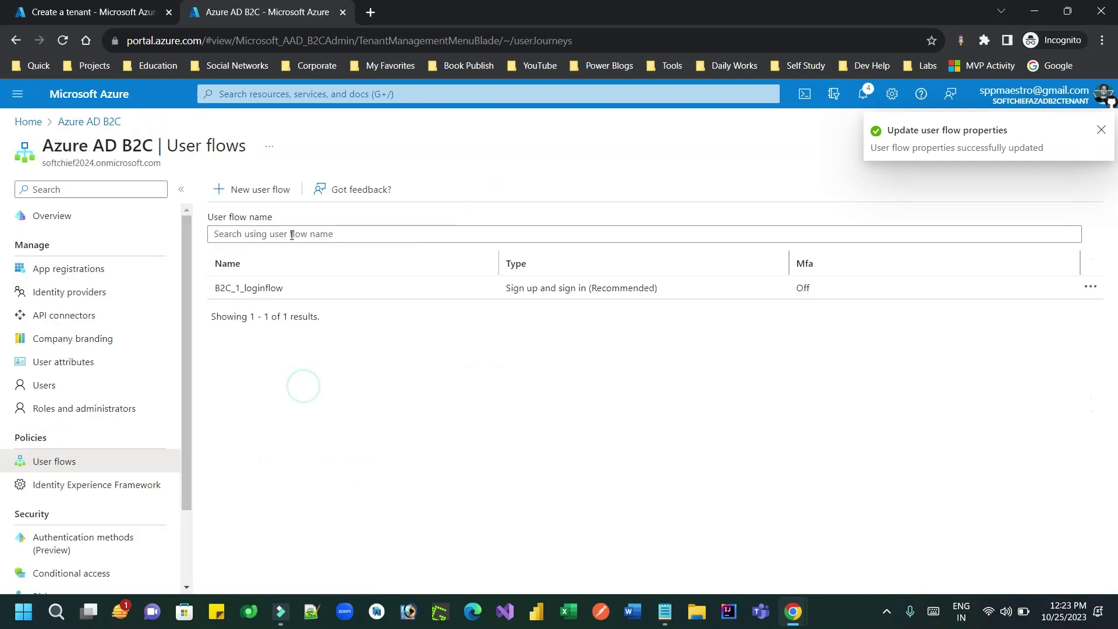
Step: Open the B2C_1_loginflow openid-configuration document from its Run user flow panel
left_click(274, 288)
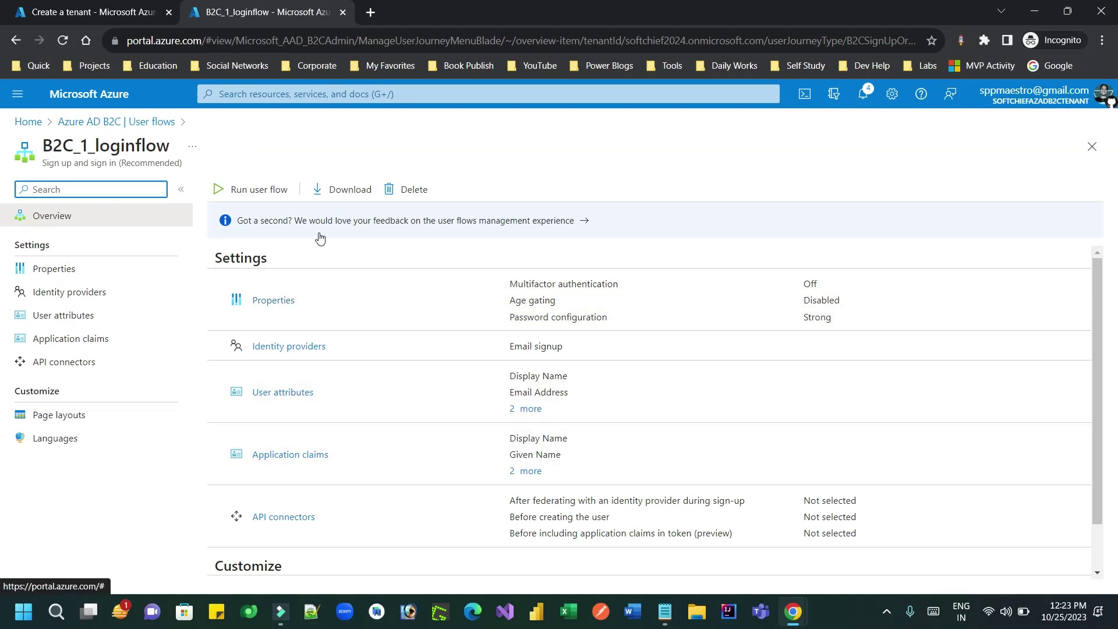
left_click(275, 195)
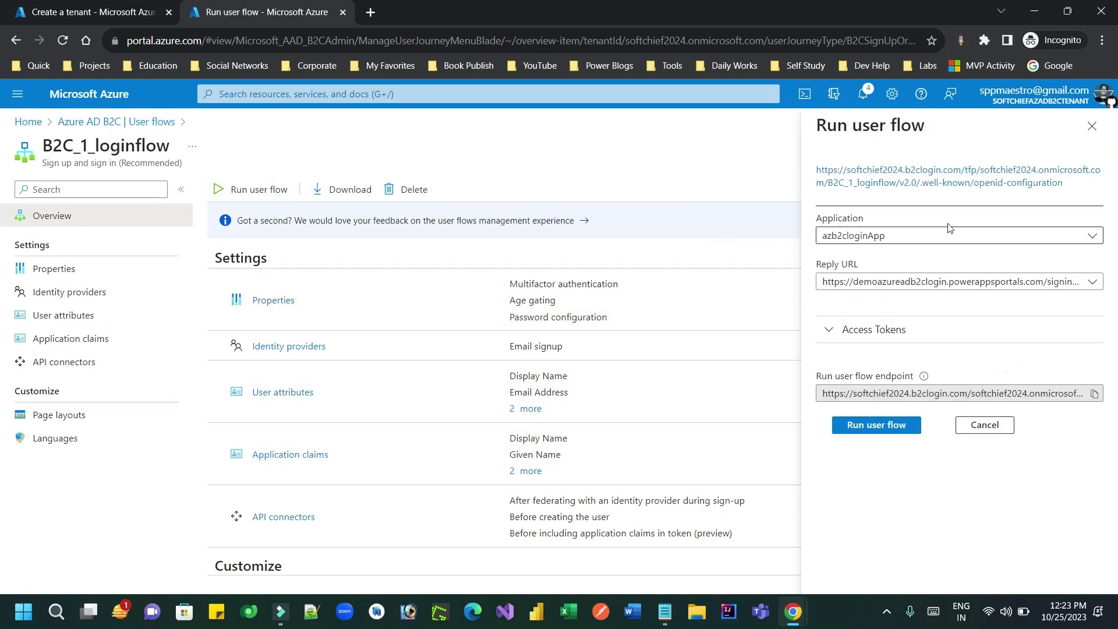
left_click(900, 180)
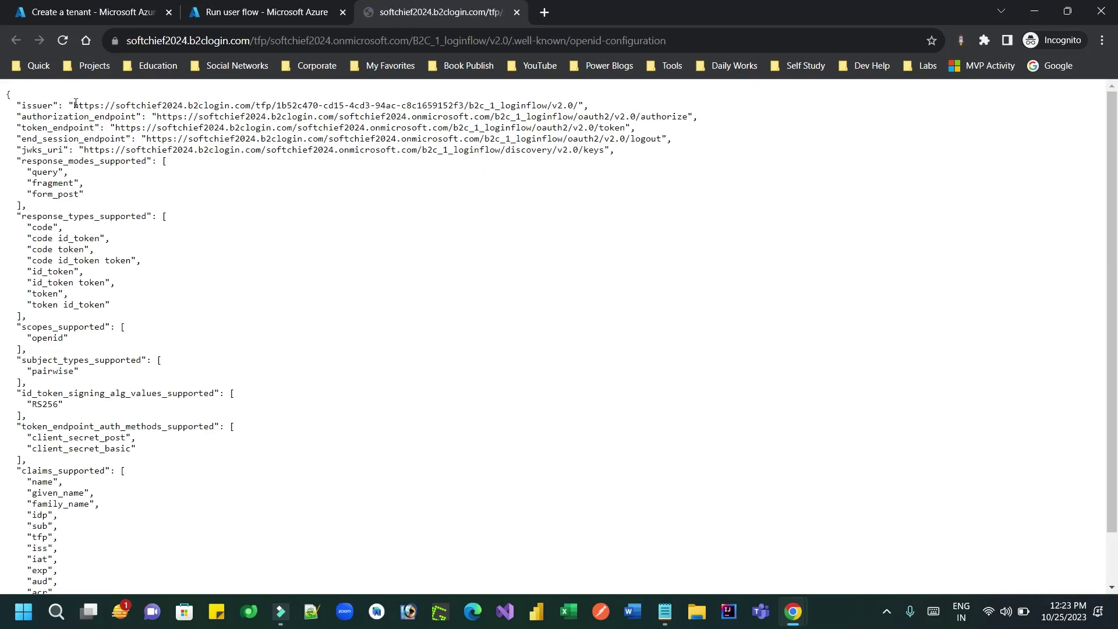
Step: Copy the loginflow issuer URL into the Notepad notes under 'login issuer'
left_click_drag(75, 103, 580, 105)
key("ctrl+c")
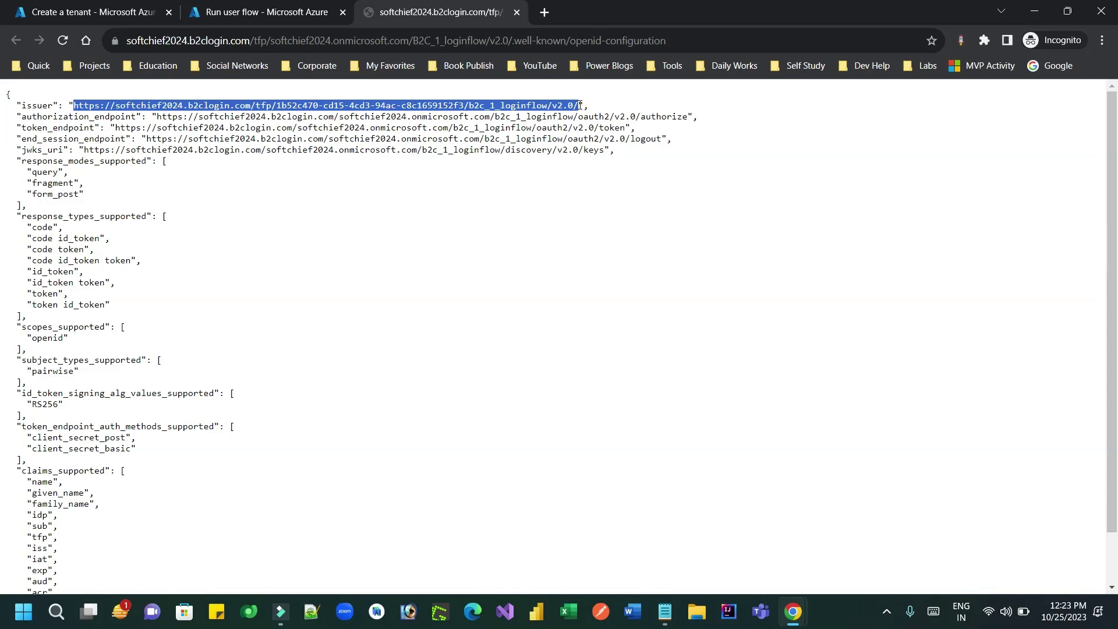
left_click(664, 611)
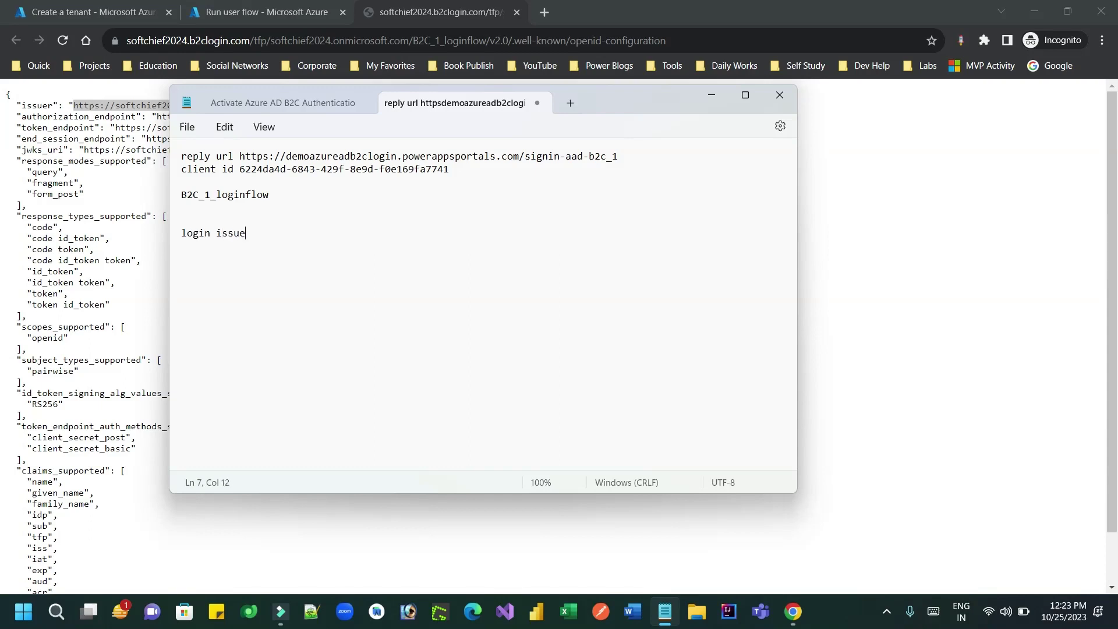
key("ctrl+v")
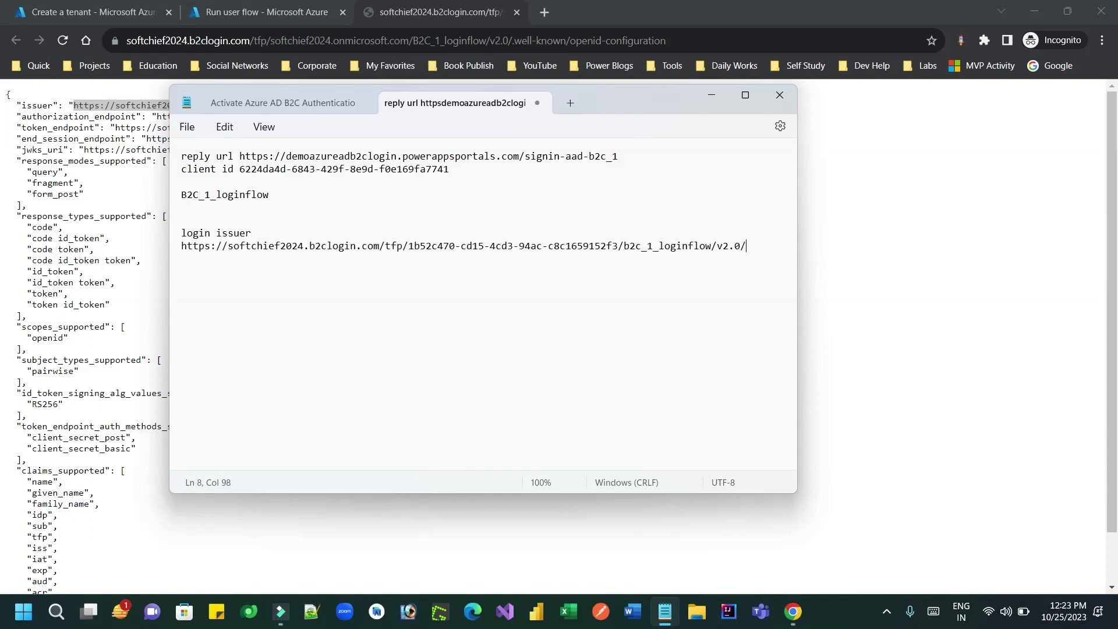
key("Return")
key("Return")
key("alt+Tab")
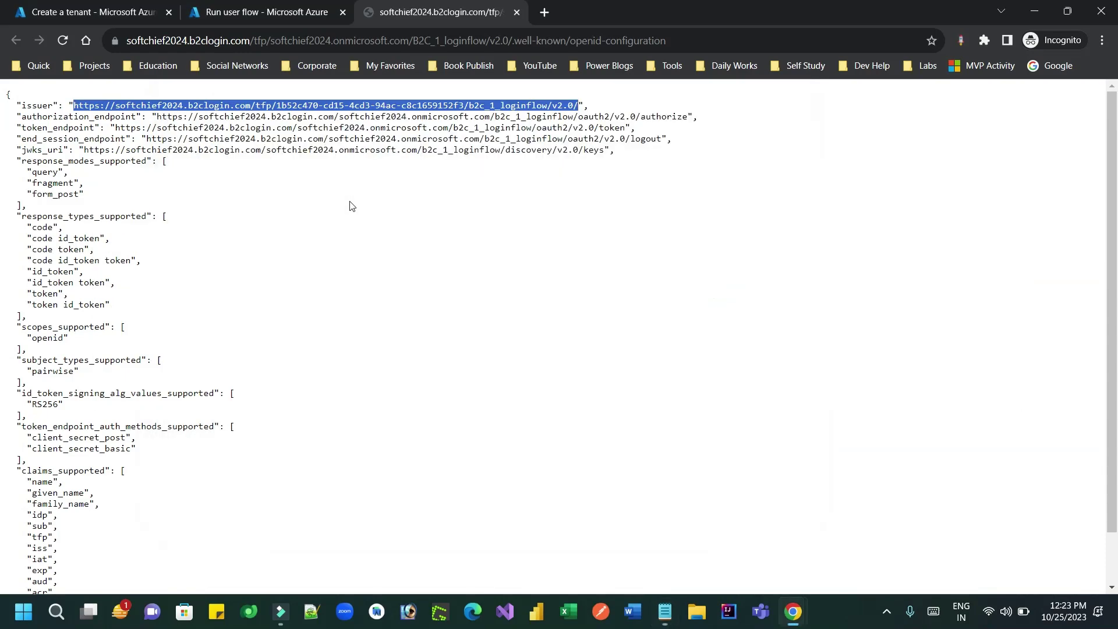
Step: Close the OpenID tab and, after checking Reply URL and Access tokens, the Run user flow panel
left_click(517, 13)
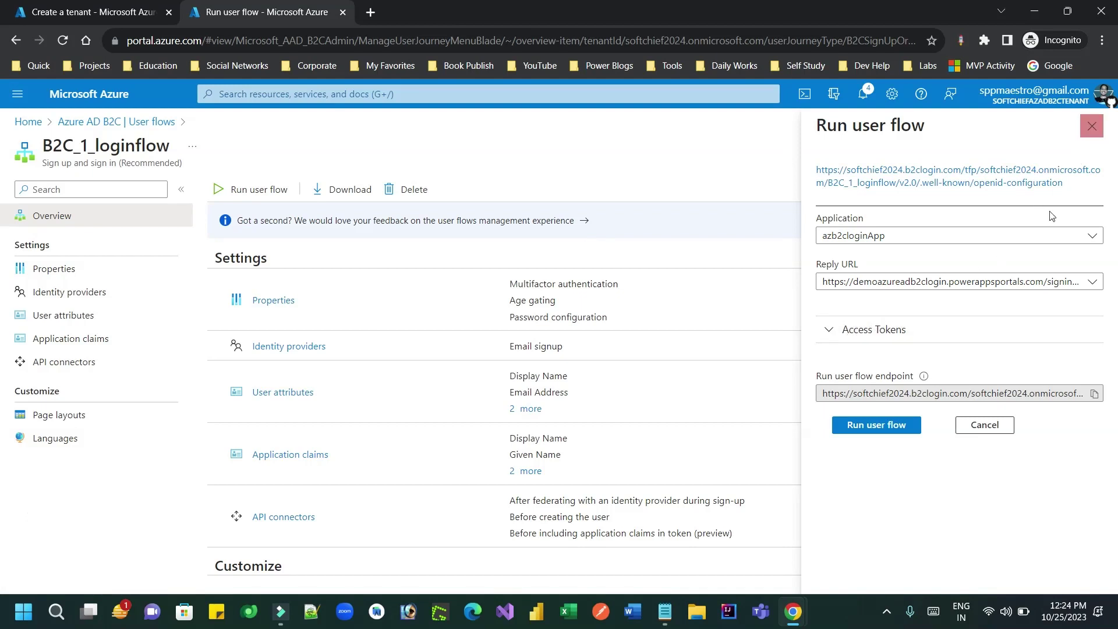
left_click(1048, 281)
left_click(1048, 281)
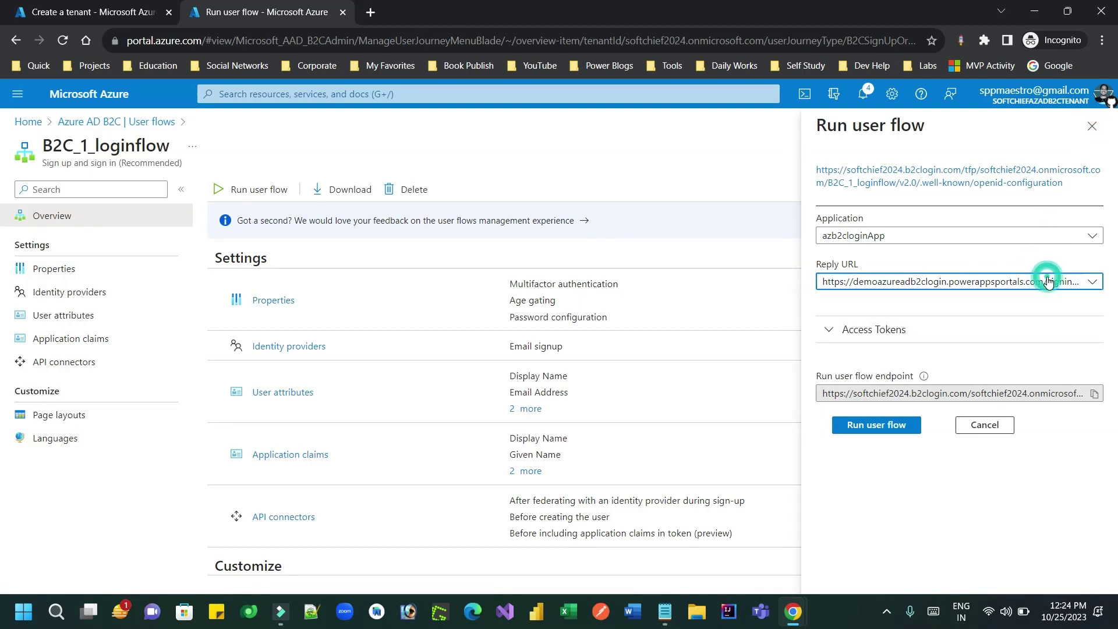
left_click(832, 330)
left_click(831, 329)
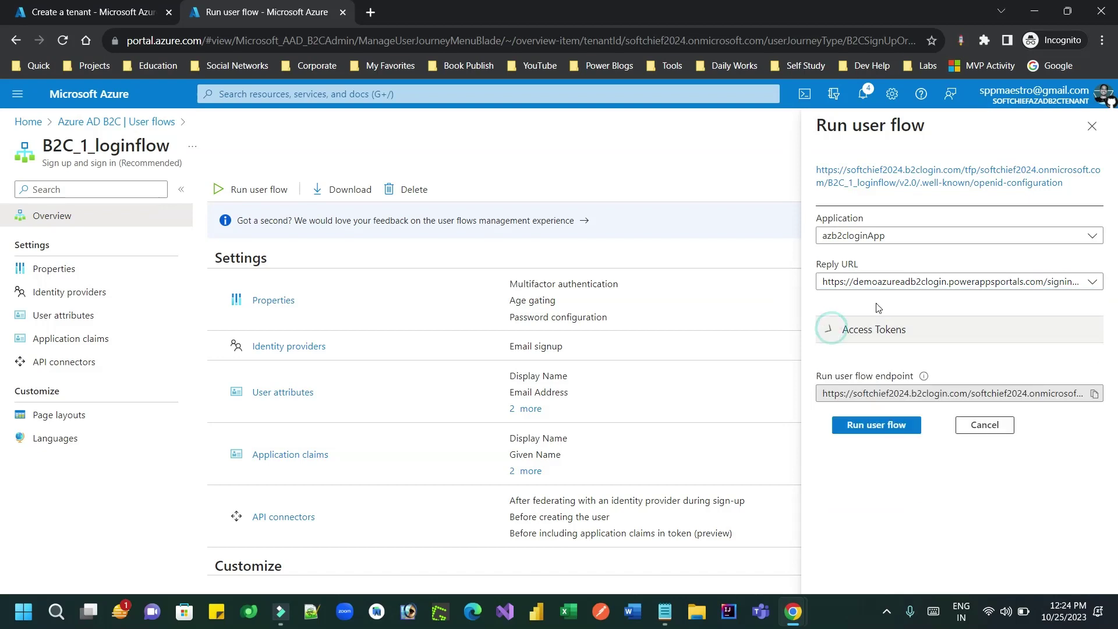
left_click(1091, 128)
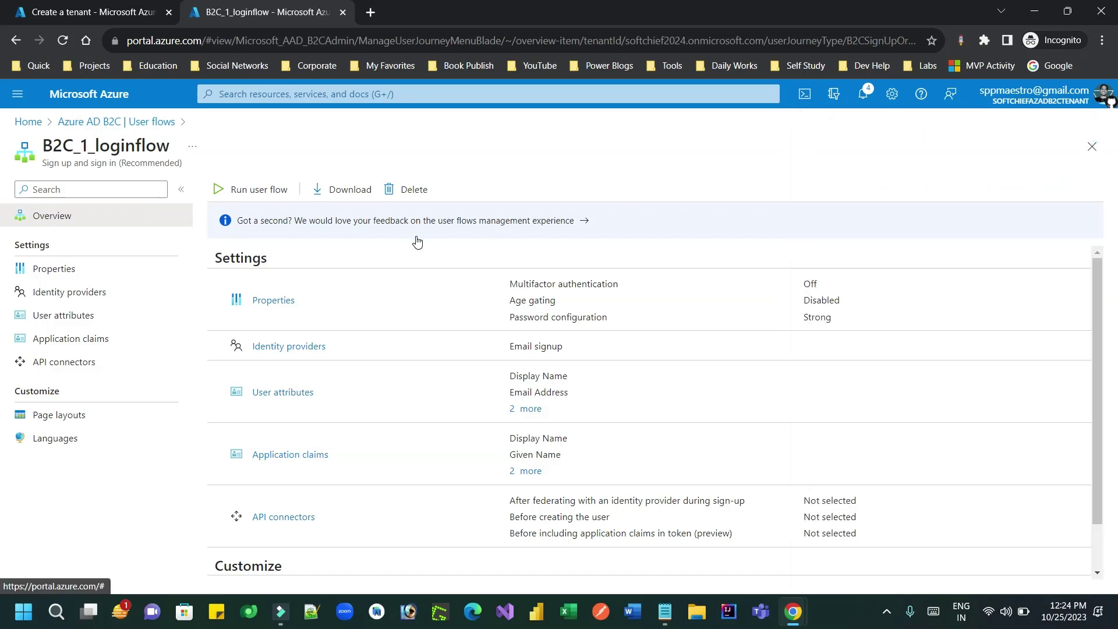
Step: From the user flows list, start a new Password reset flow using the Recommended version
left_click(100, 127)
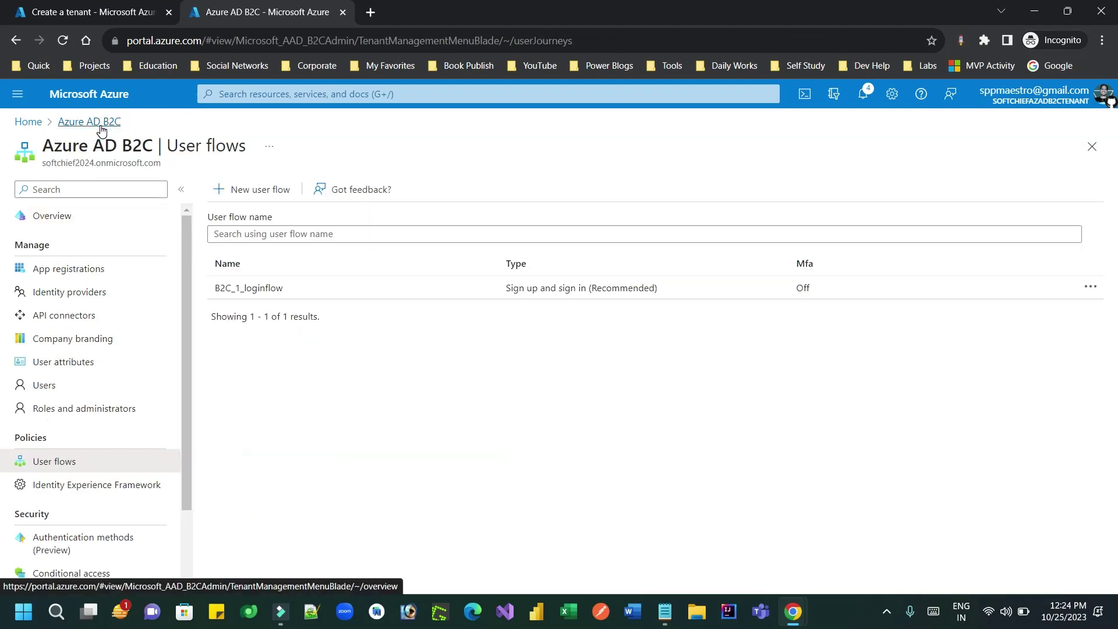
left_click(258, 187)
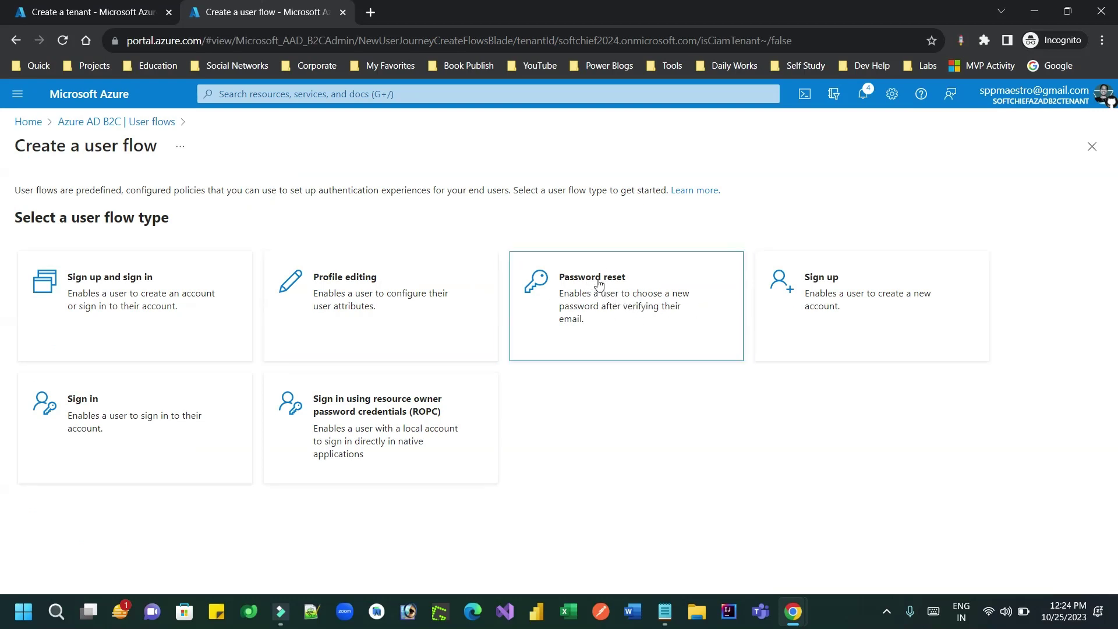
left_click(598, 305)
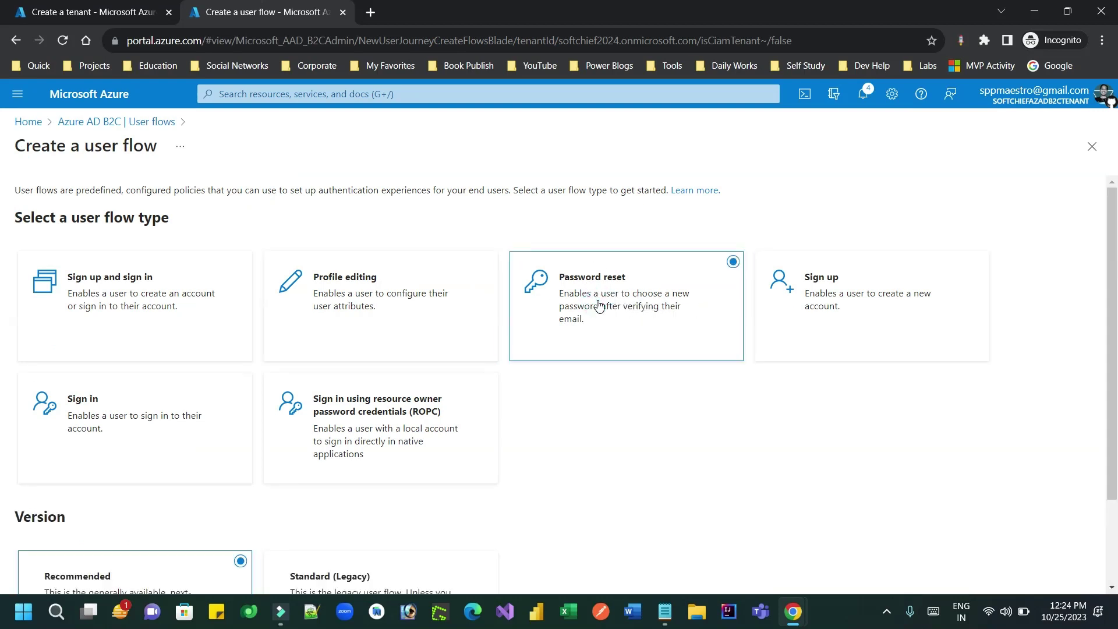
scroll(2, 295, "down", 1)
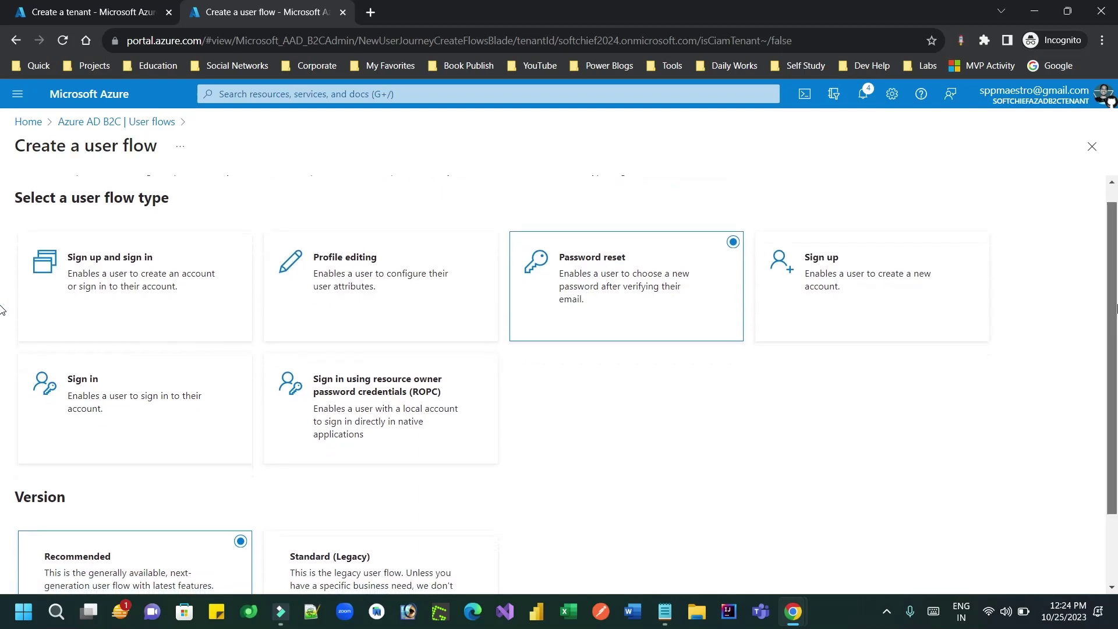
scroll(1, 350, "down", 2)
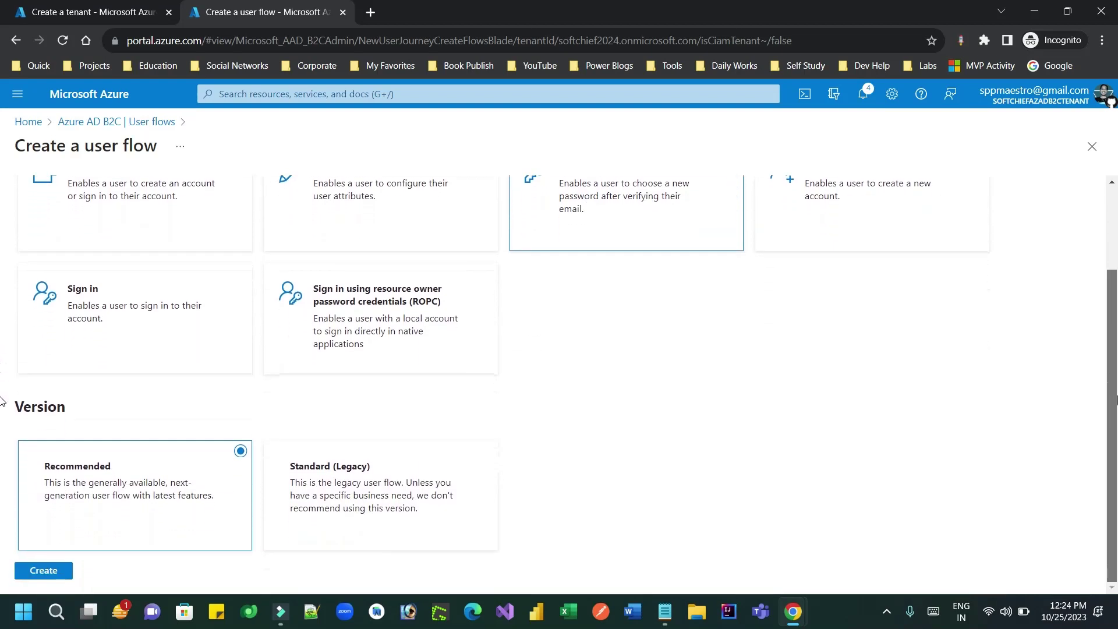
left_click(45, 570)
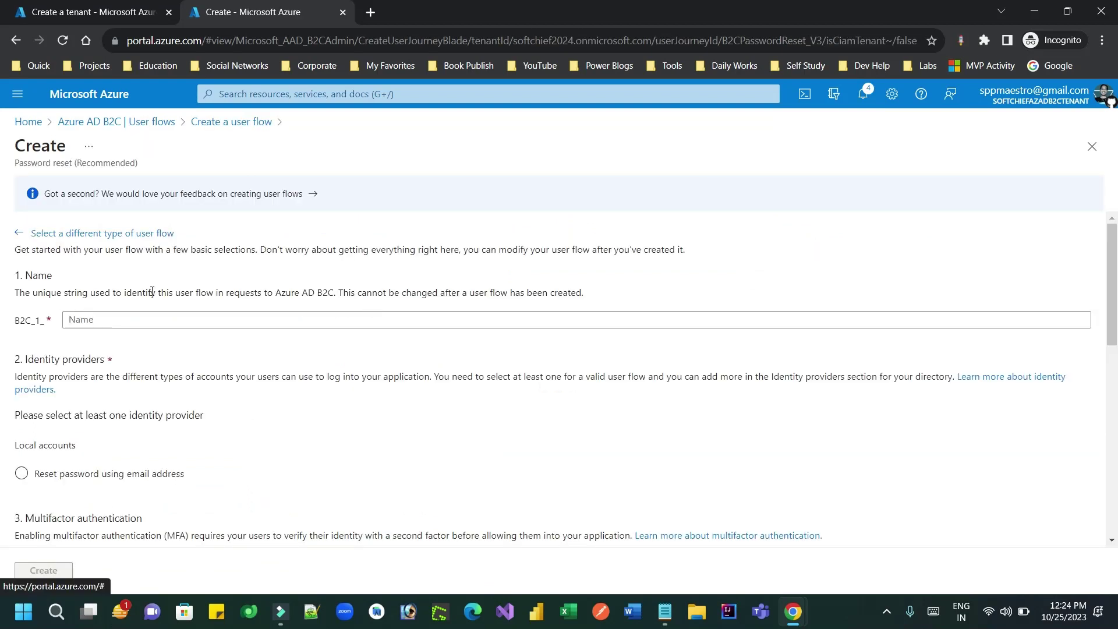
Step: Name the flow passwordreset and record the name B2C_1_passwordreset in the notes
left_click(106, 318)
type("passwordreset")
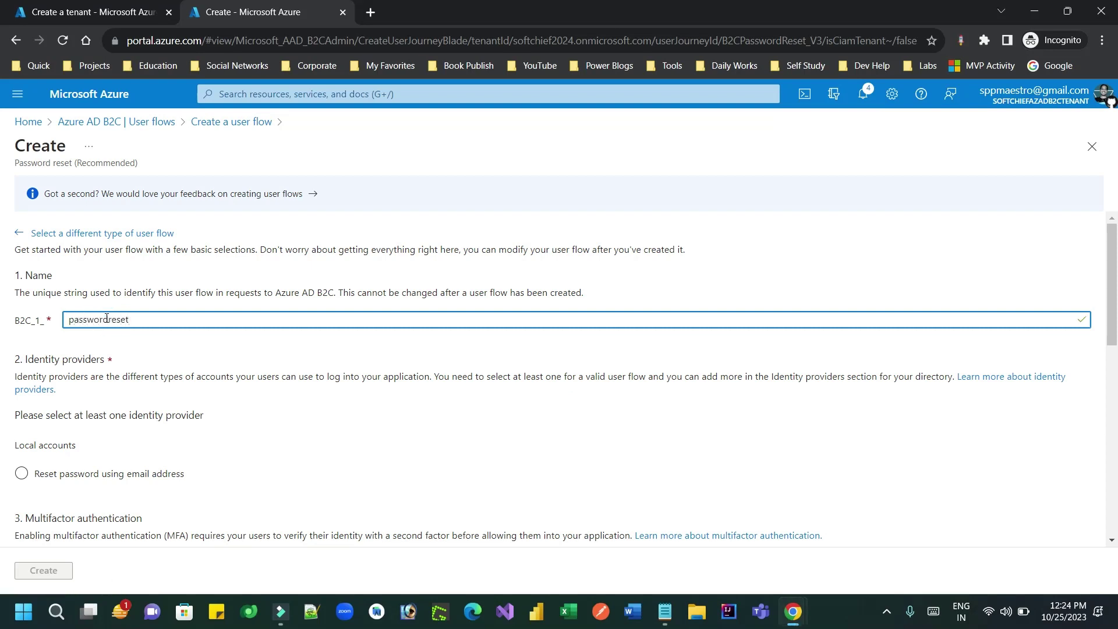
double_click(106, 319)
key("ctrl+c")
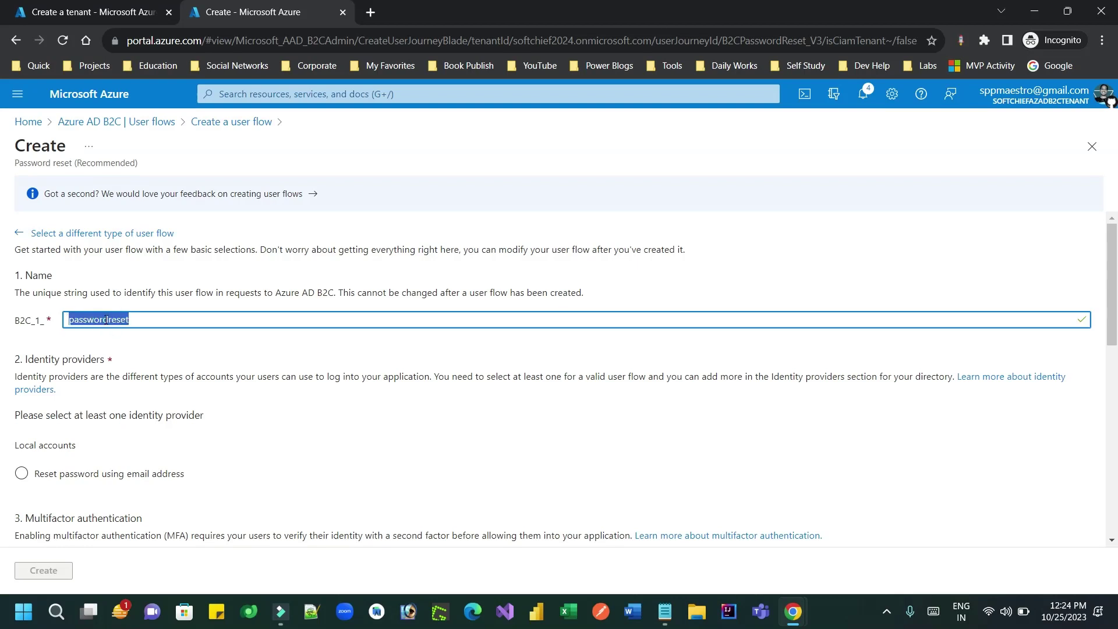
left_click(660, 609)
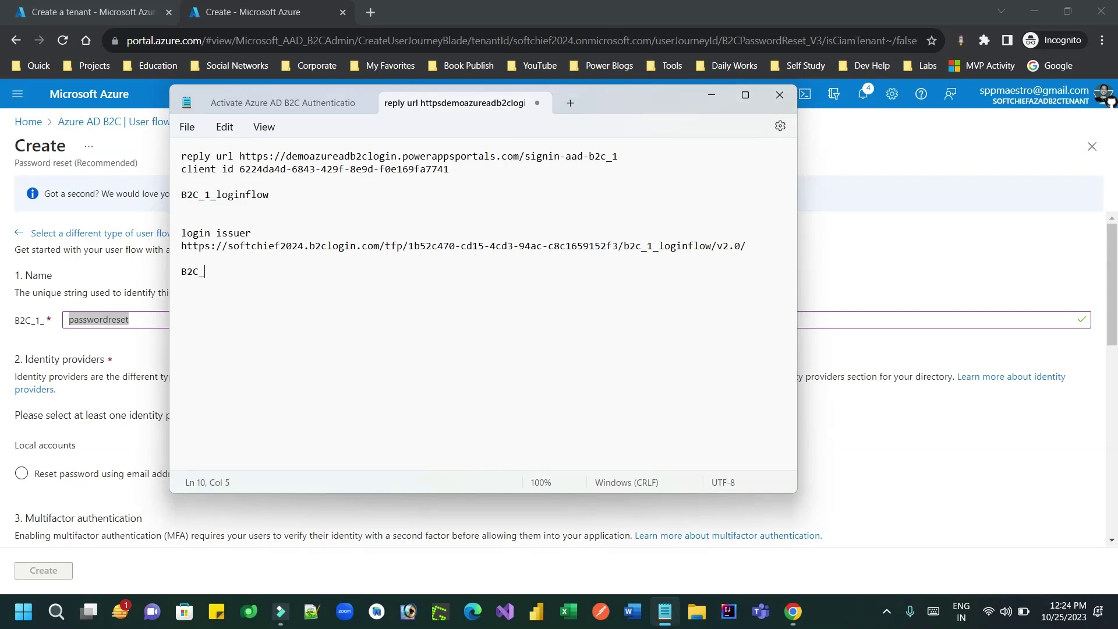
type("_")
key("ctrl+v")
key("alt+Tab")
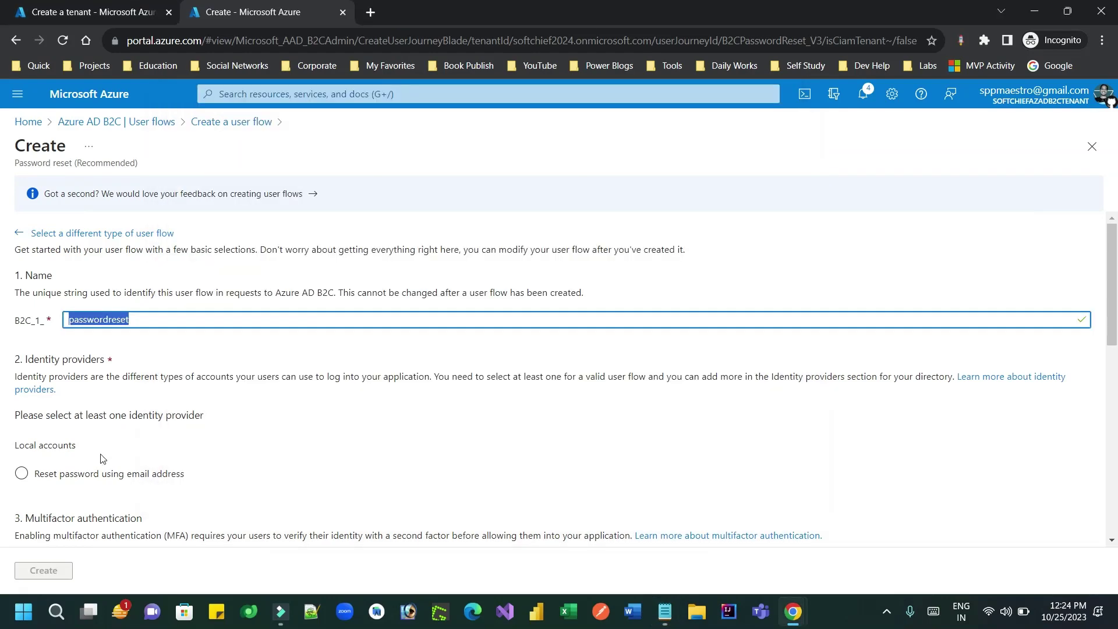
Step: Enable Reset password using email address and create the flow
left_click(21, 473)
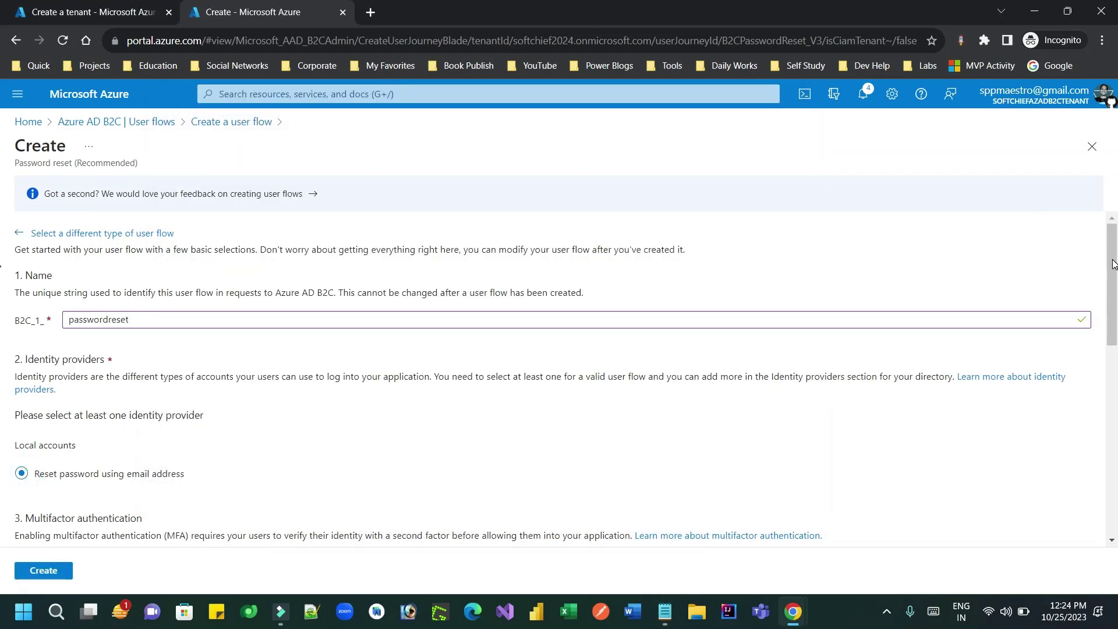
left_click_drag(1113, 264, 1115, 462)
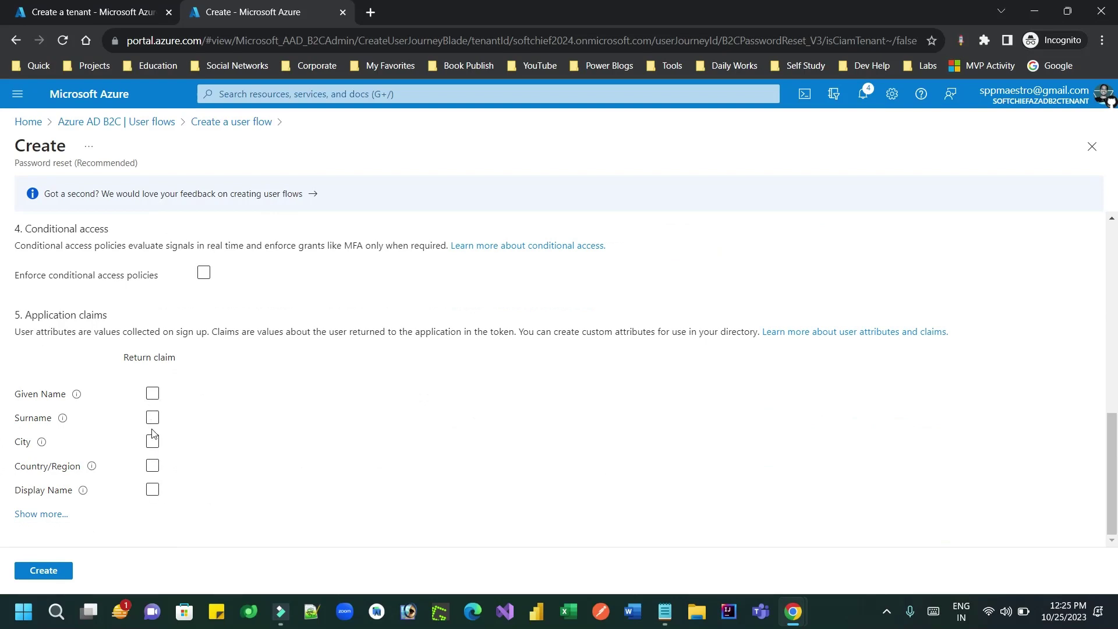
left_click(51, 572)
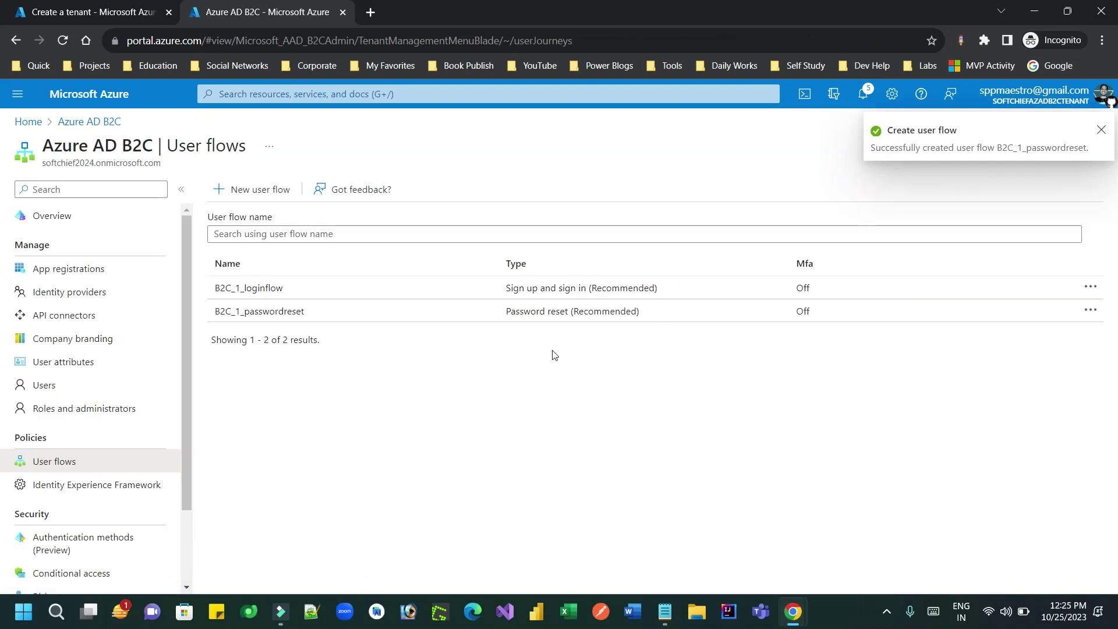
Step: Set B2C_1_passwordreset's Issuer (iss) claim to the tfp URL ending /B2C_1_passwordreset/v2.0/ and save
left_click(307, 310)
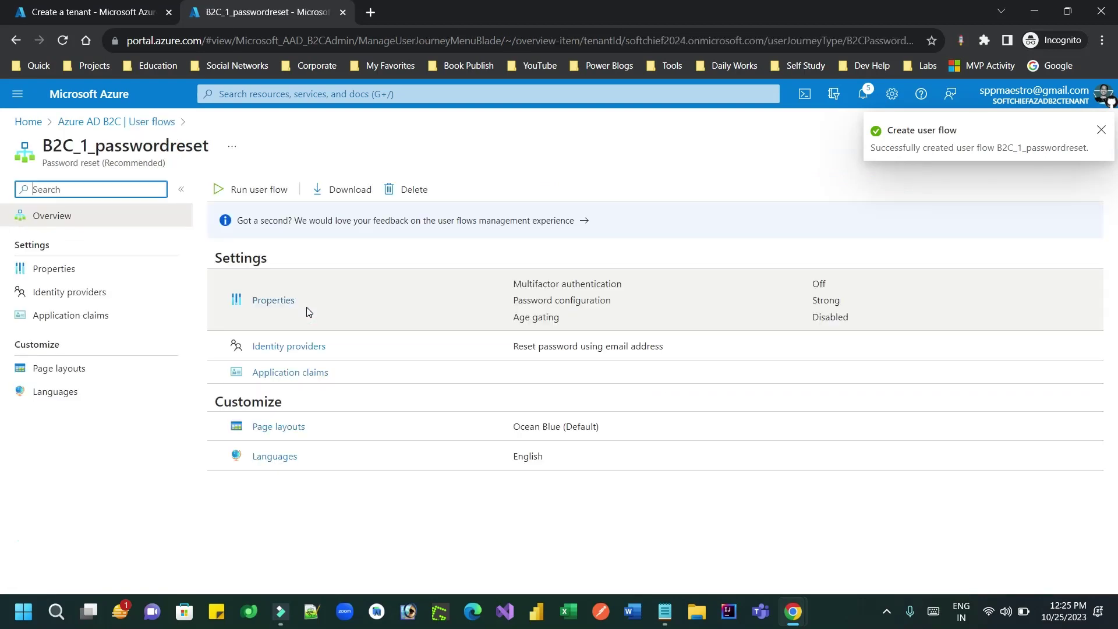
left_click(68, 274)
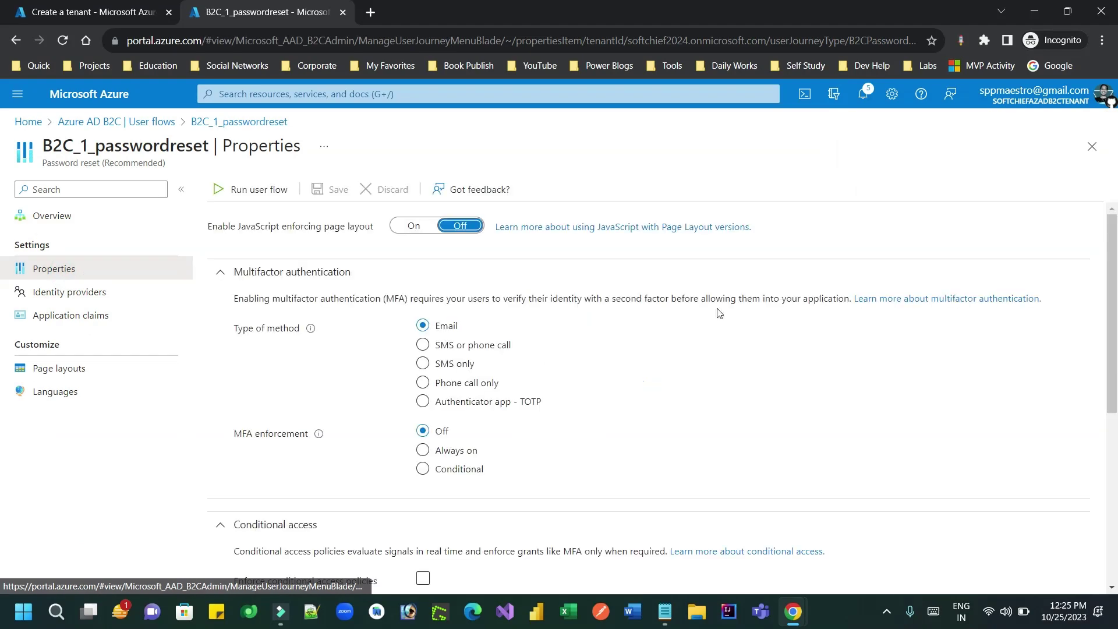
left_click_drag(1113, 271, 1113, 440)
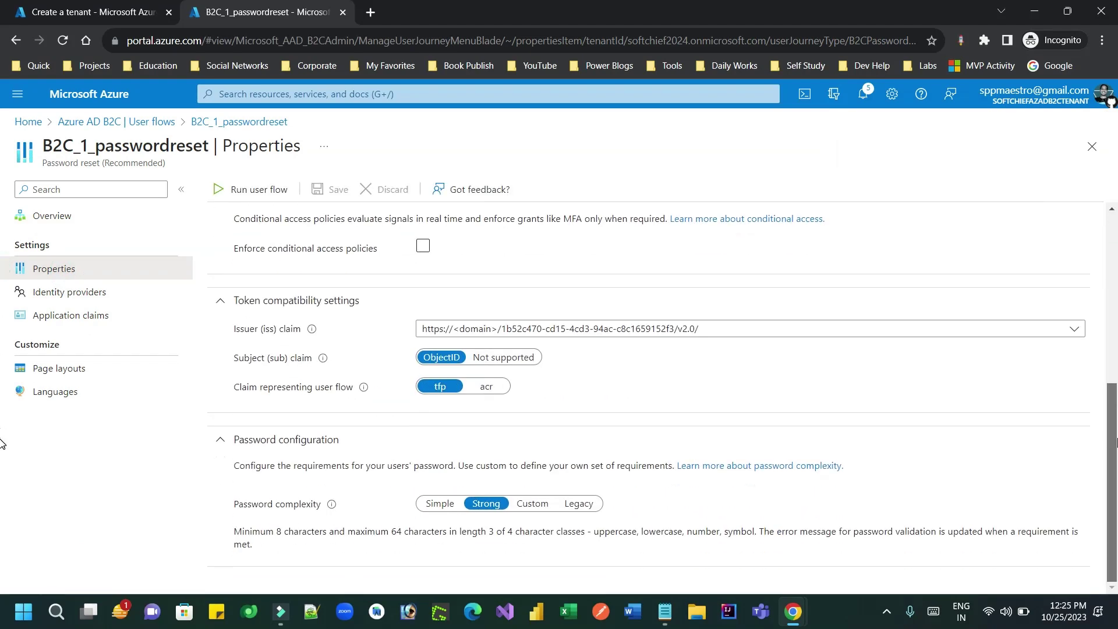
left_click(648, 332)
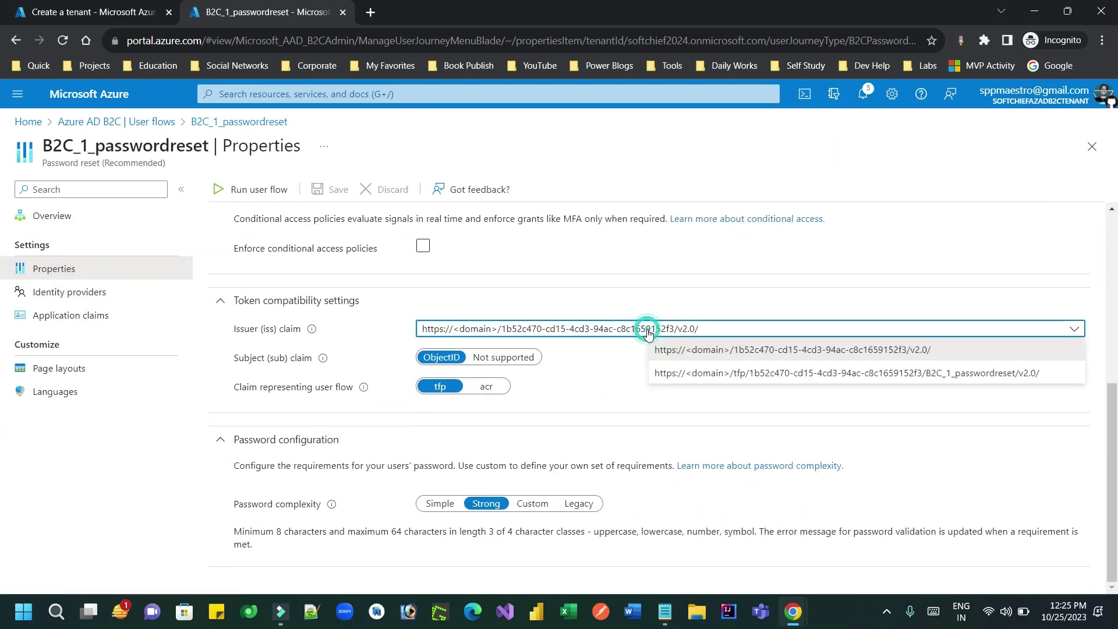
left_click(768, 373)
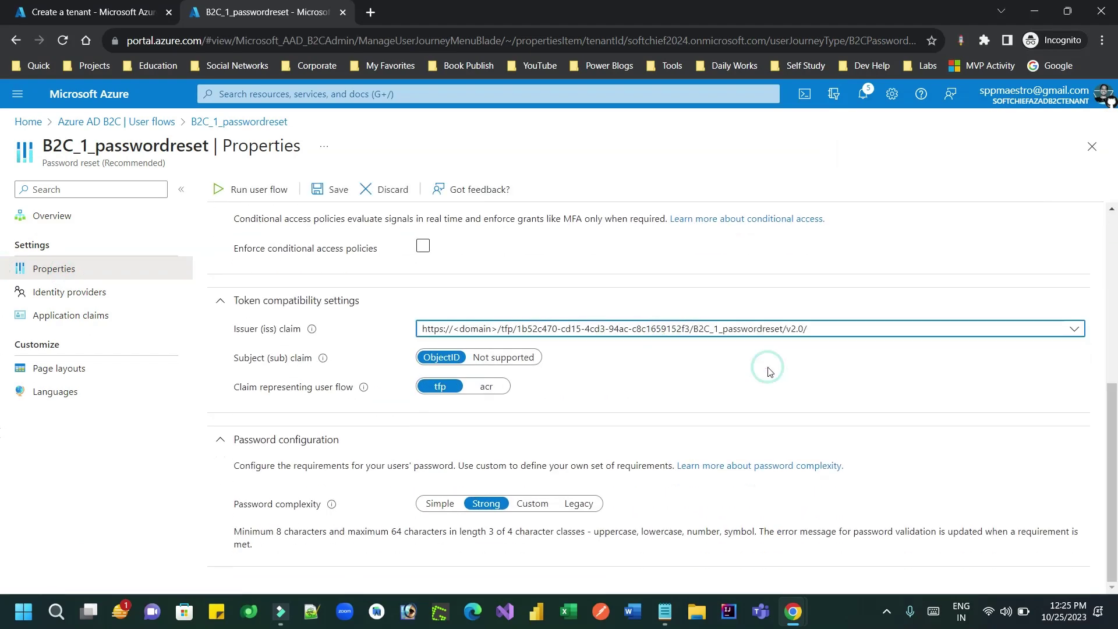
left_click(320, 190)
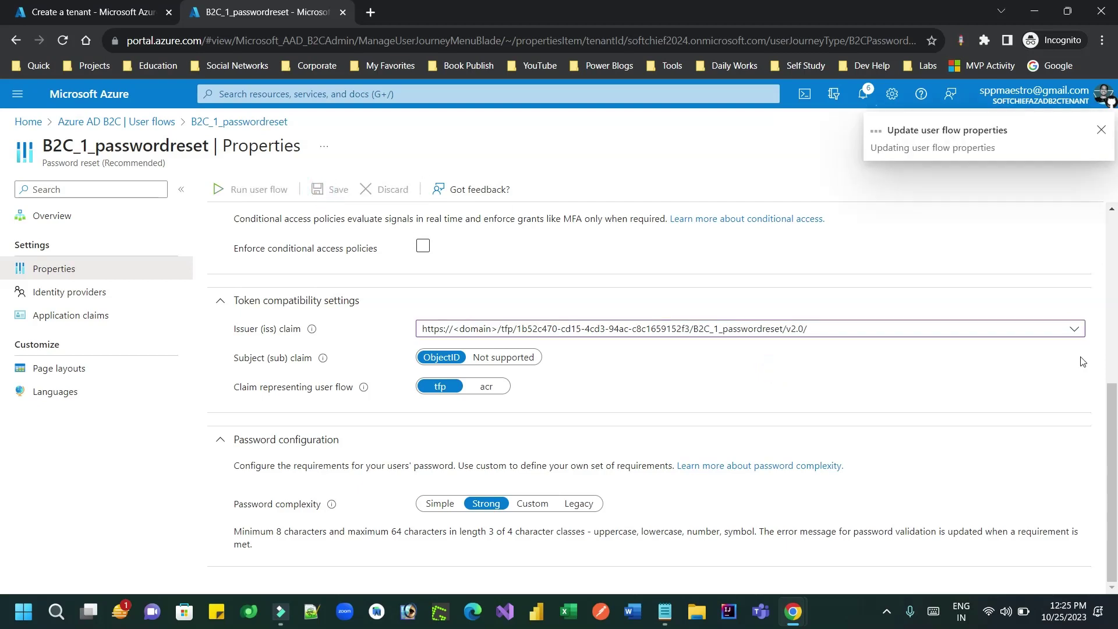
left_click_drag(1114, 395, 1114, 215)
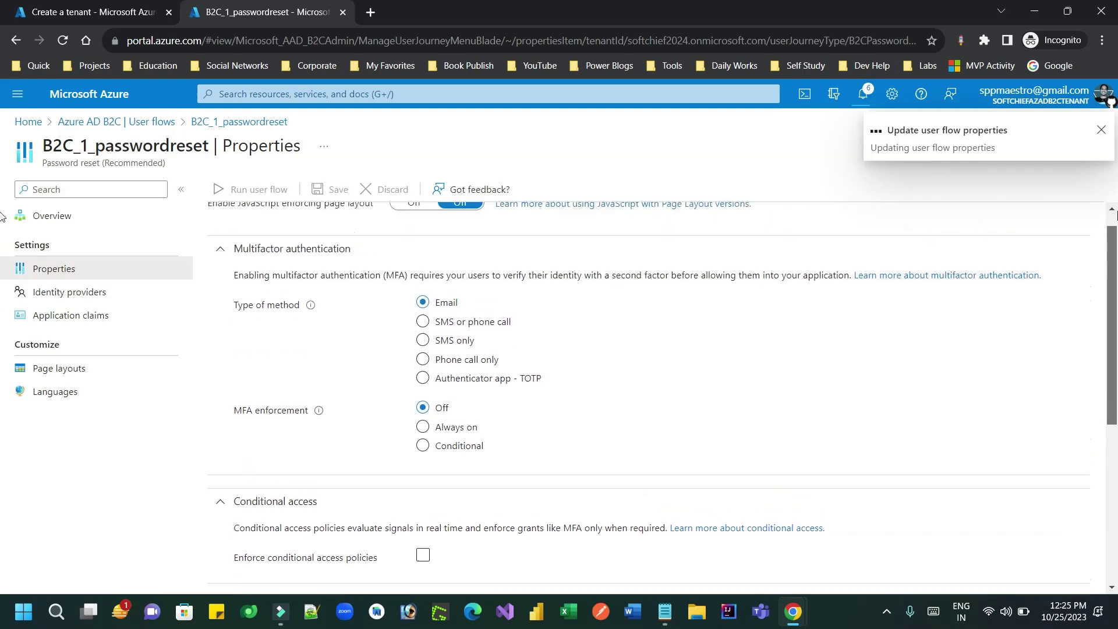
left_click(41, 215)
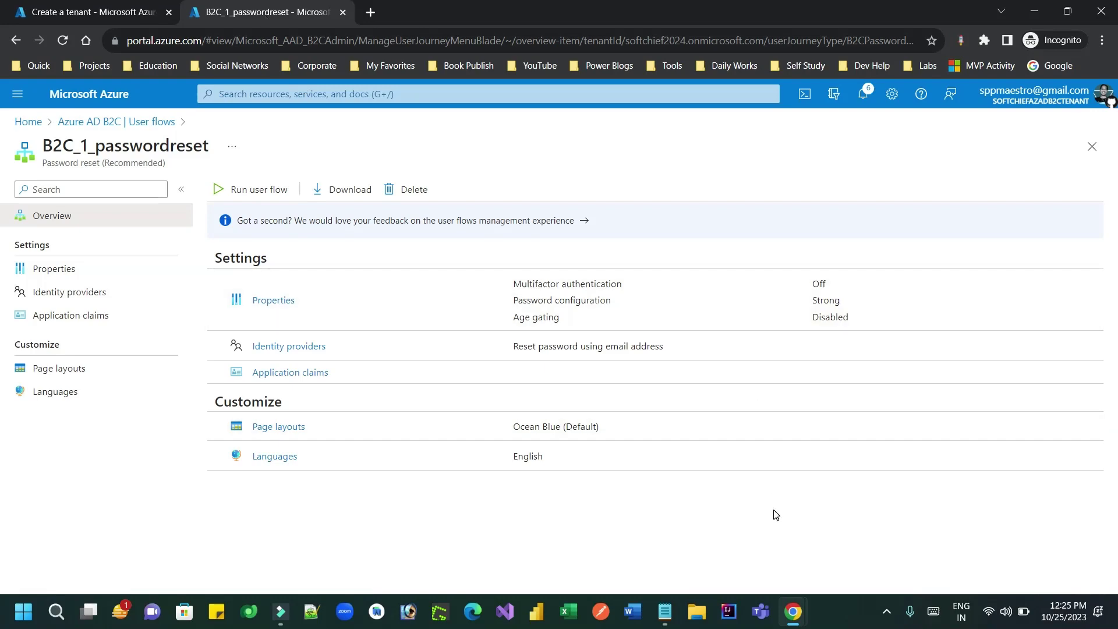
Step: Paste the login issuer URL from the notes into the Authority field
left_click(745, 541)
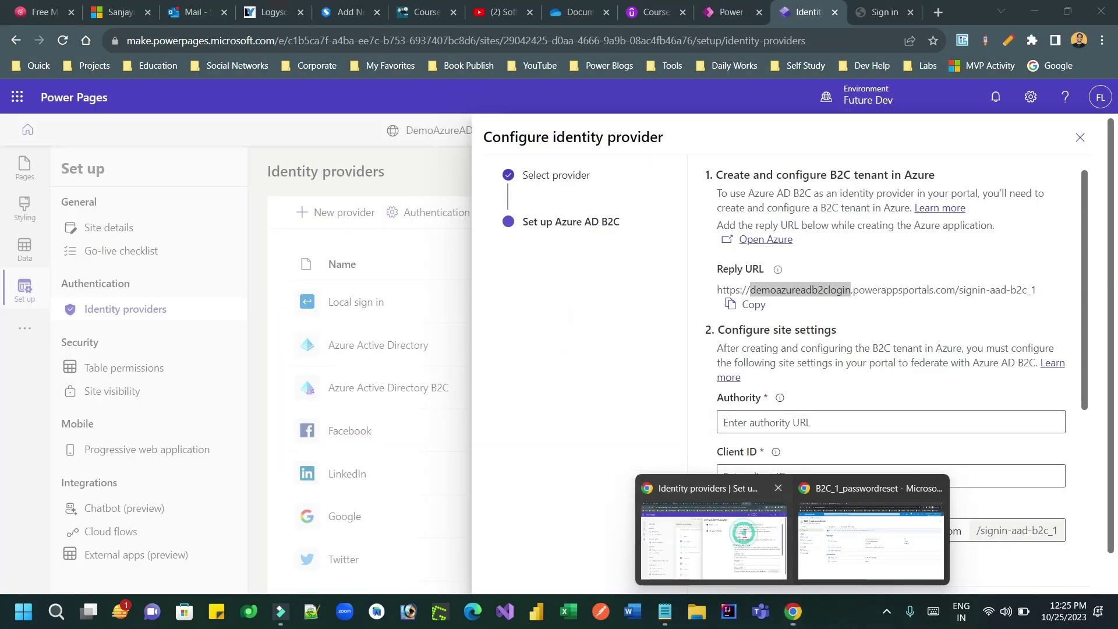
left_click(781, 421)
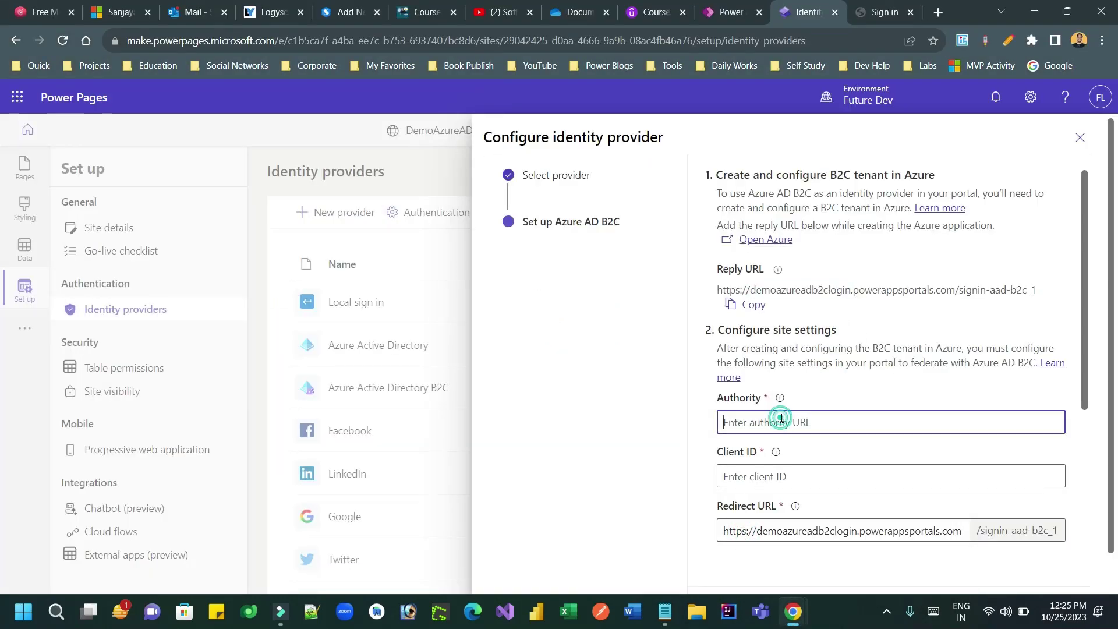
scroll(1081, 308, "down", 1)
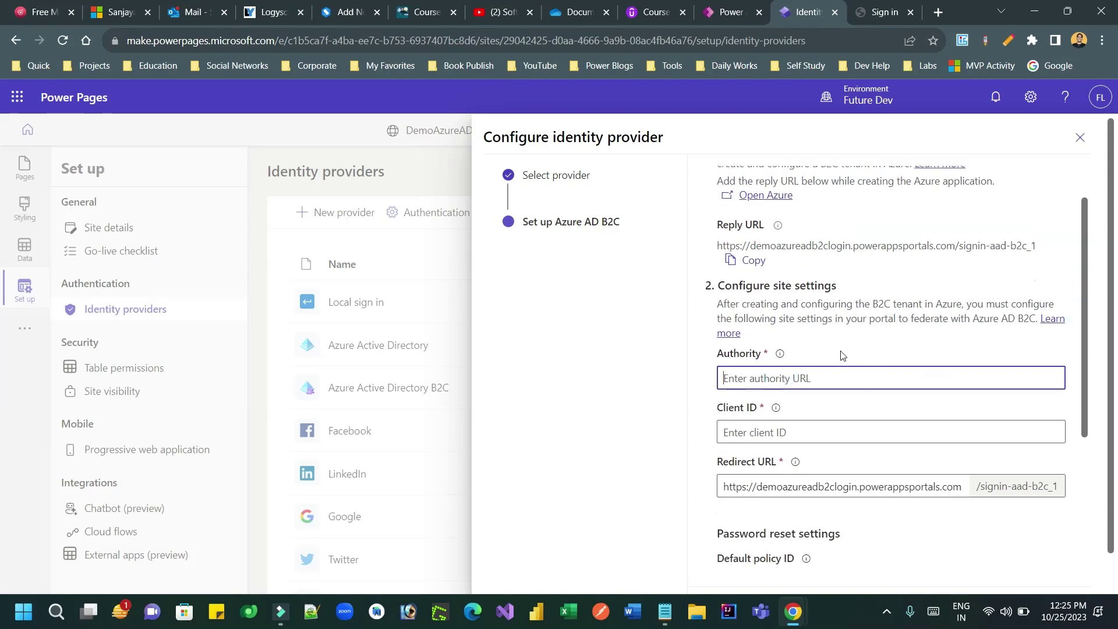
mouse_move(782, 358)
left_click(664, 611)
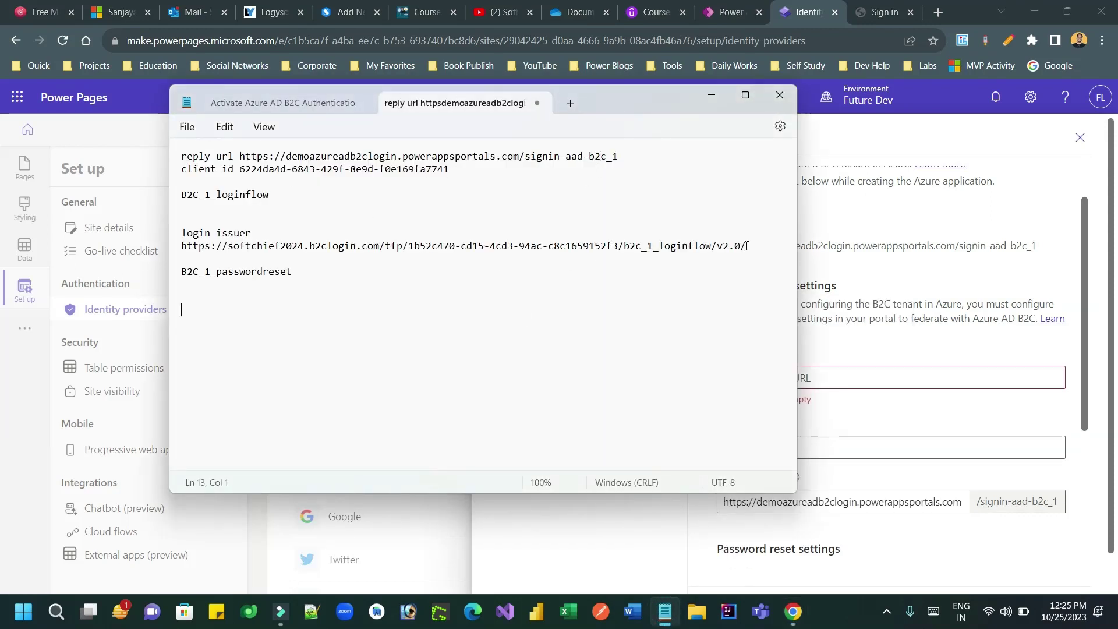
left_click_drag(747, 246, 176, 251)
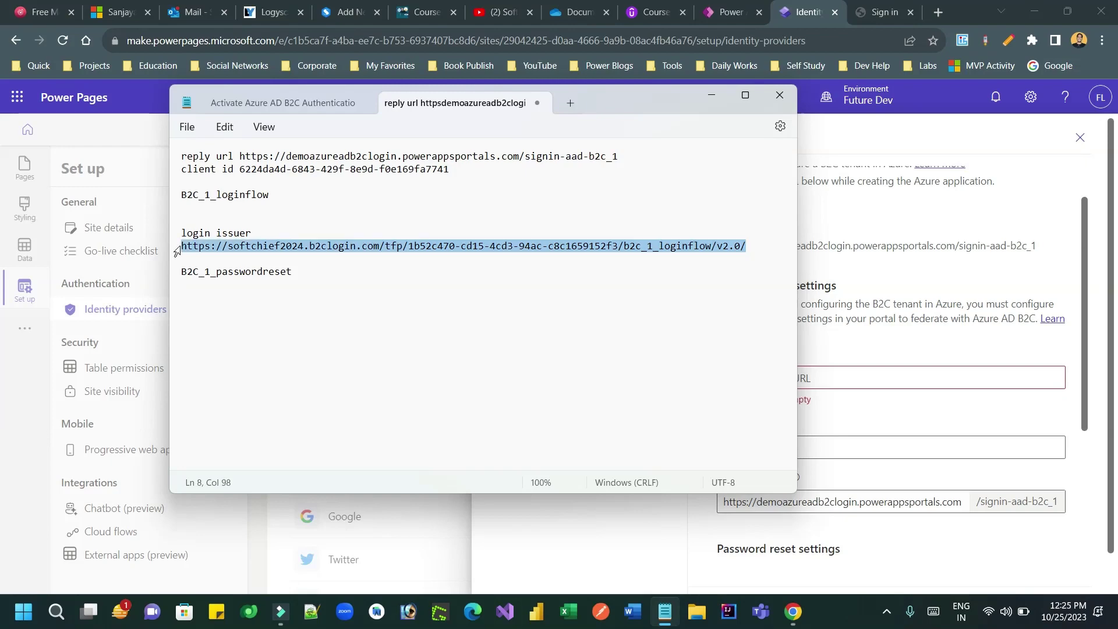
key("alt+Tab")
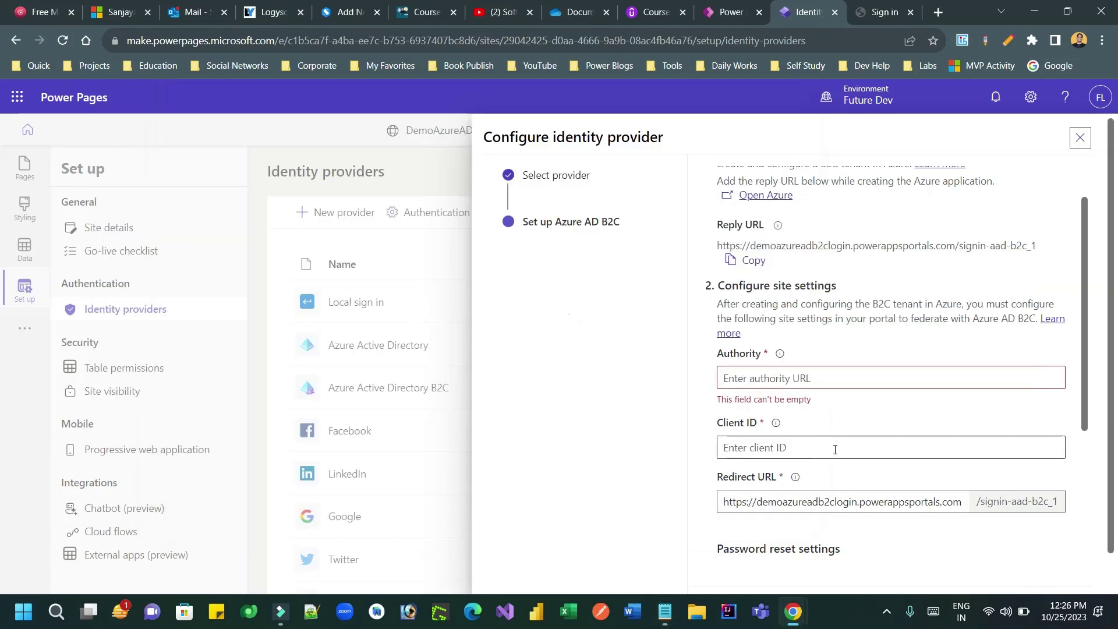
left_click(788, 382)
key("ctrl+v")
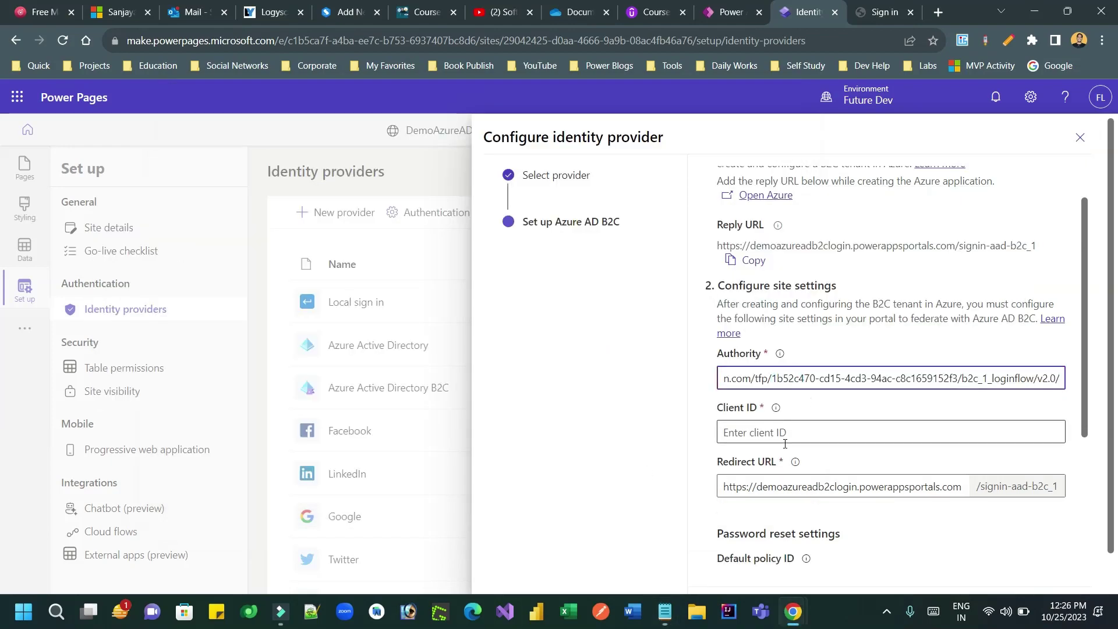
Step: Paste the app's client ID from the notes into the Client ID field
left_click(798, 432)
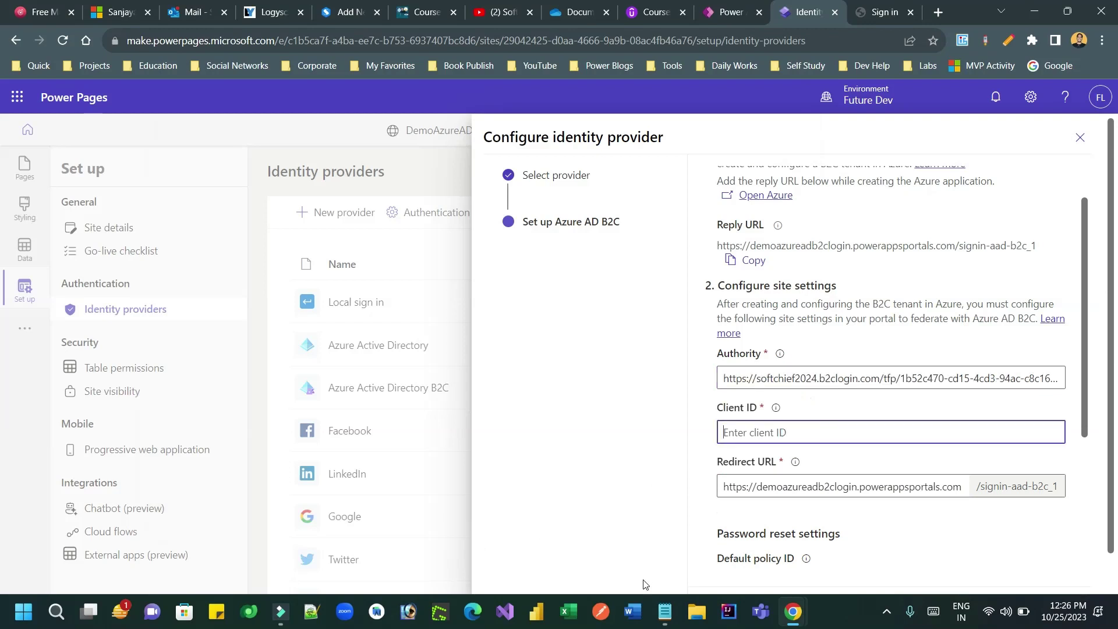
left_click(665, 612)
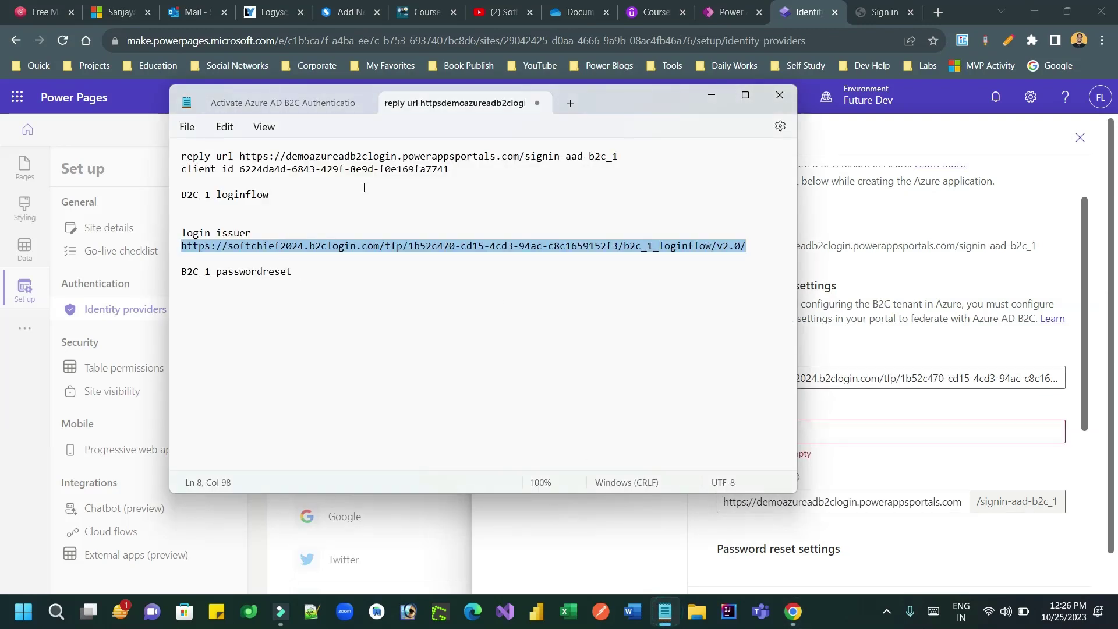
left_click_drag(452, 170, 238, 168)
key("ctrl+c")
key("alt+Tab")
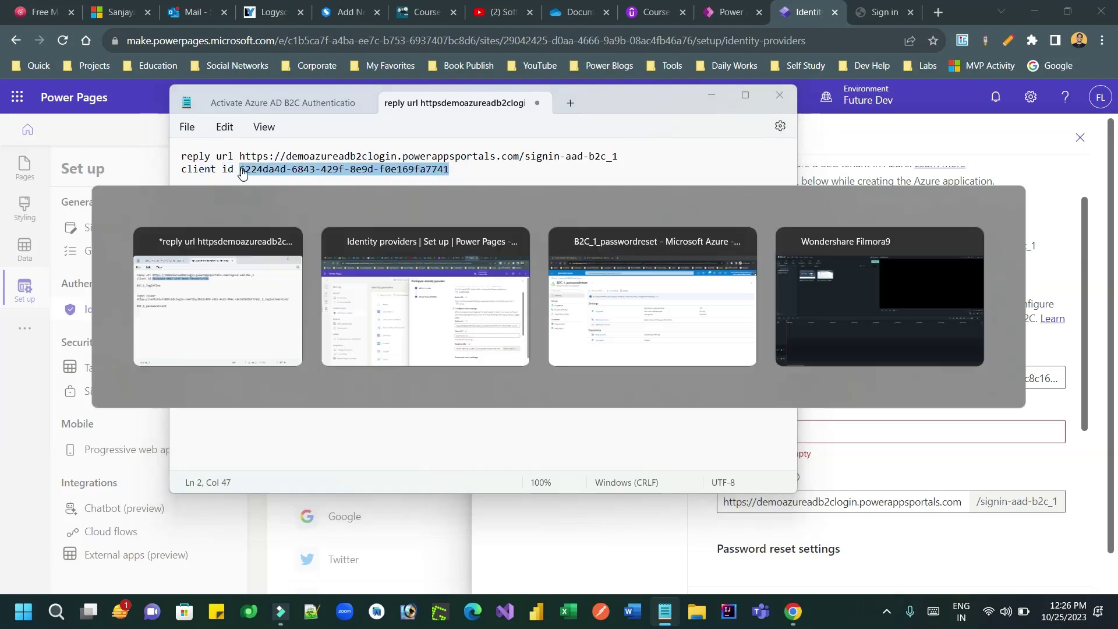
left_click(809, 432)
key("ctrl+v")
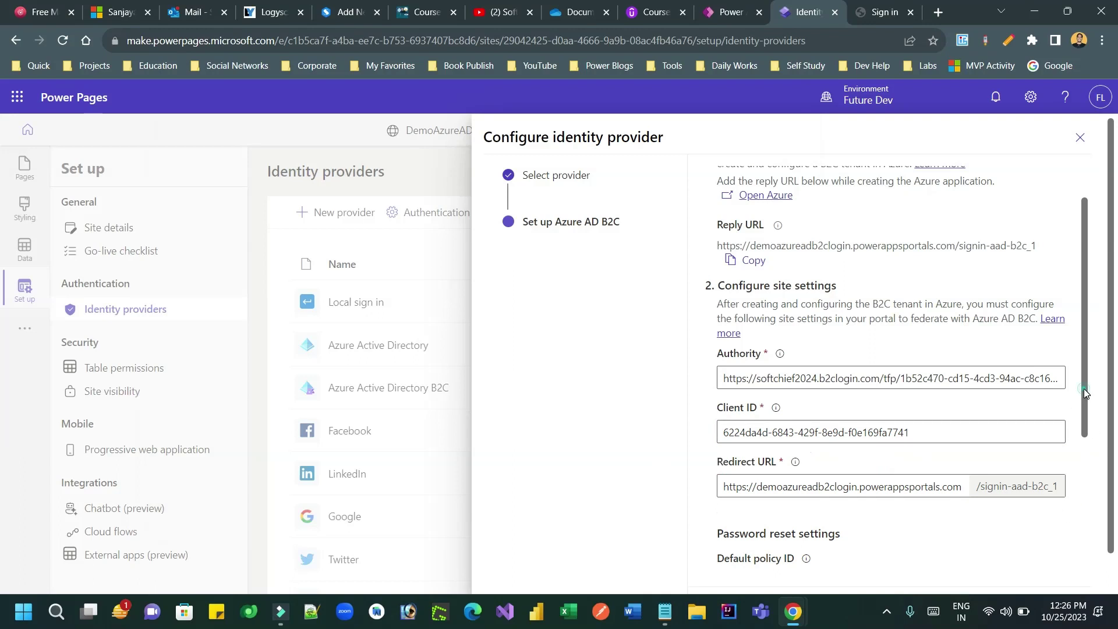
Step: Enter B2C_1_passwordreset as both Default policy ID and Password reset policy ID
left_click_drag(1084, 391, 1085, 512)
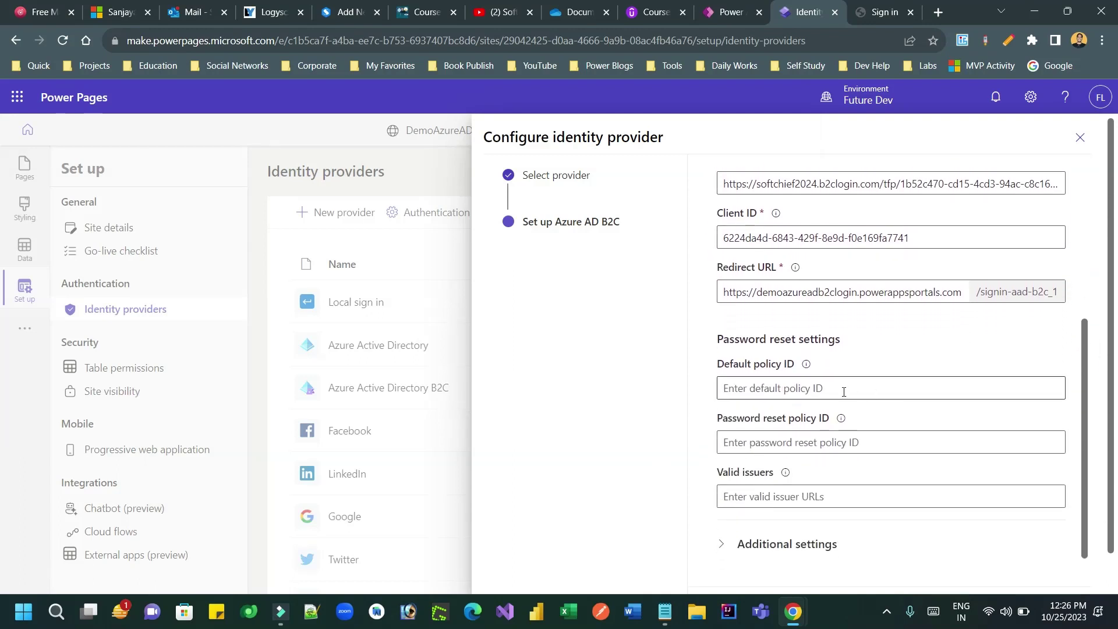
left_click(810, 389)
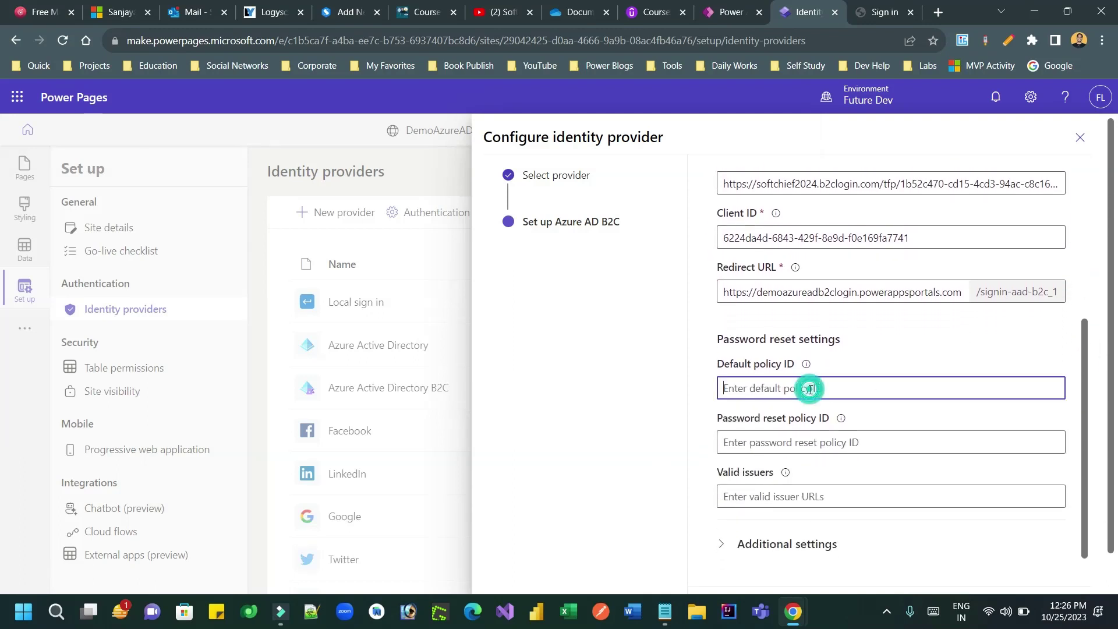
left_click(664, 612)
left_click_drag(294, 271, 179, 272)
key("ctrl+c")
left_click(845, 413)
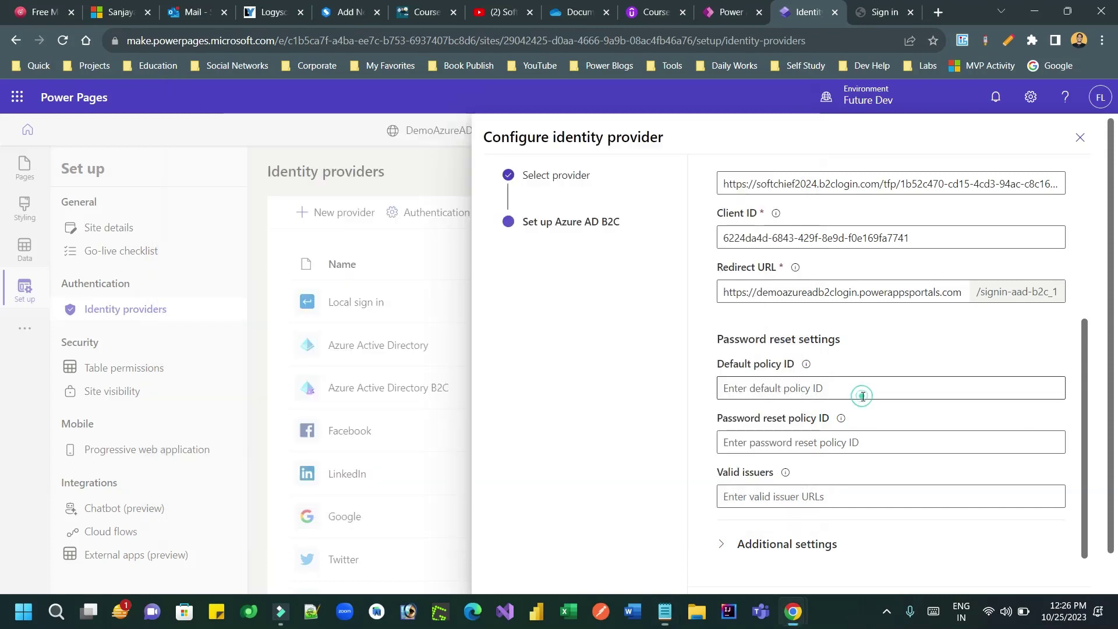
left_click(811, 389)
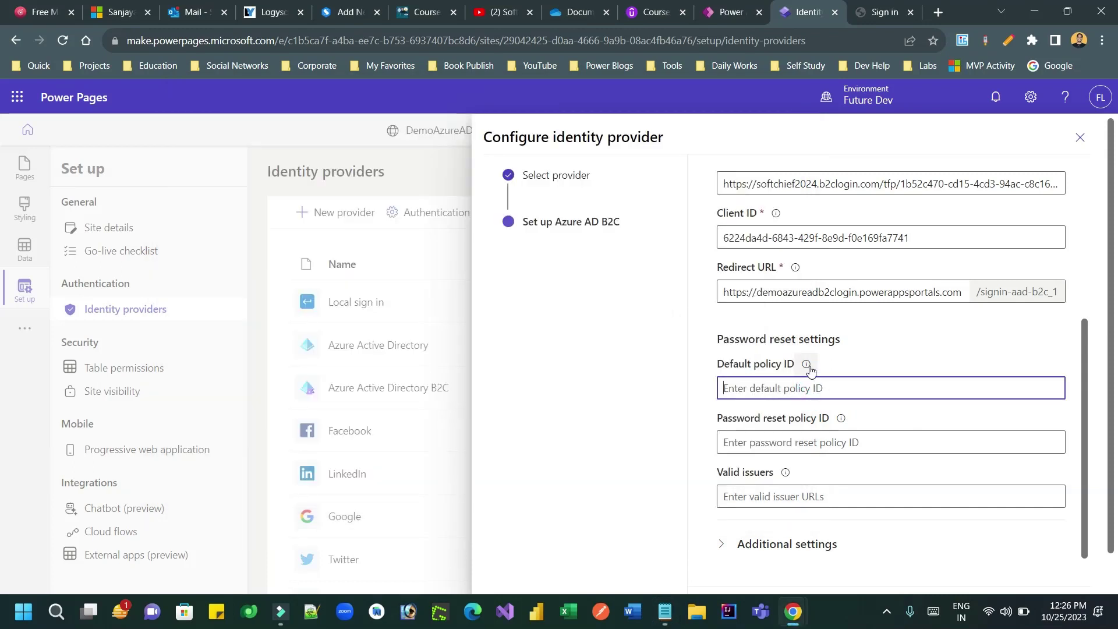
mouse_move(808, 366)
key("ctrl+v")
left_click(763, 442)
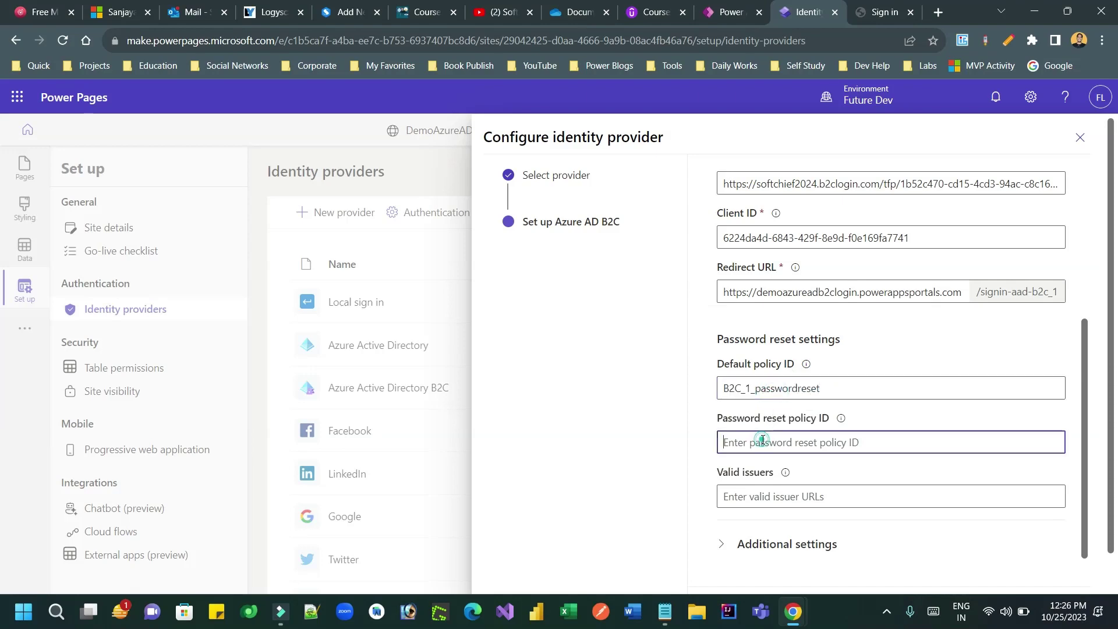
key("ctrl+v")
Step: Focus Valid issuers and switch to the Azure B2C_1_passwordreset user flow
left_click(762, 496)
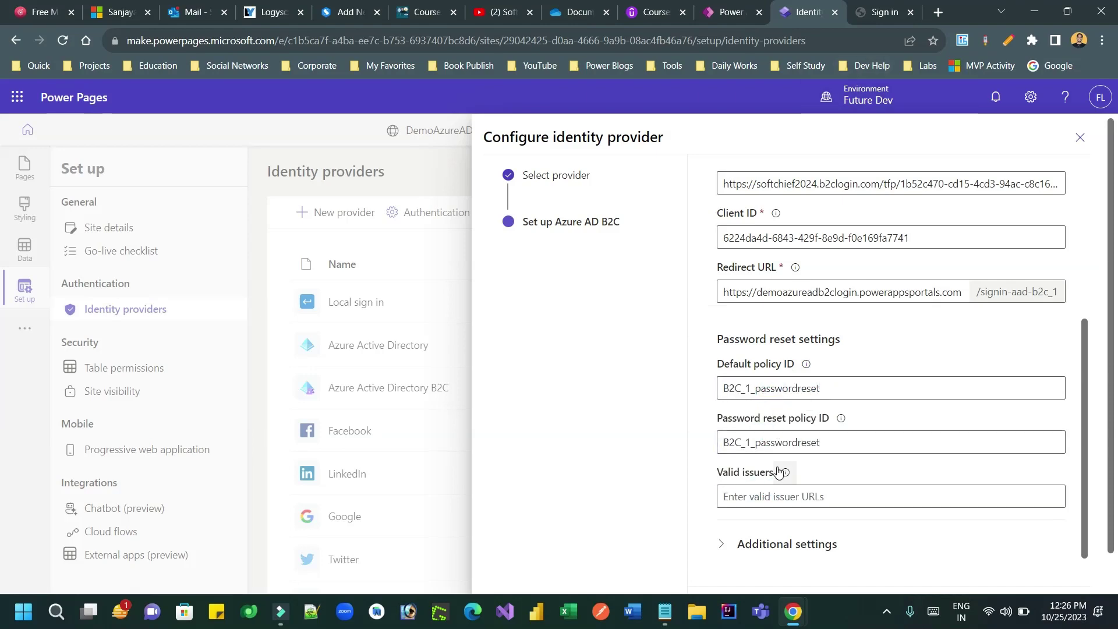
key("alt+Tab")
key("alt+Tab")
key("alt+Tab")
key("Tab")
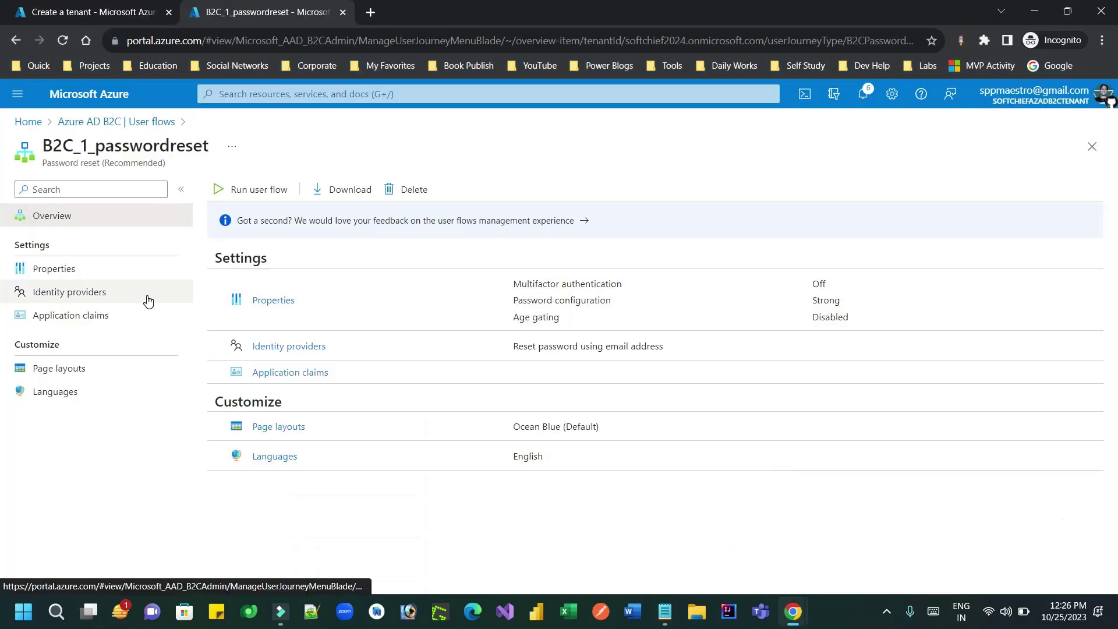
Step: Open B2C_1_passwordreset's openid-configuration and copy its issuer URL
left_click(230, 195)
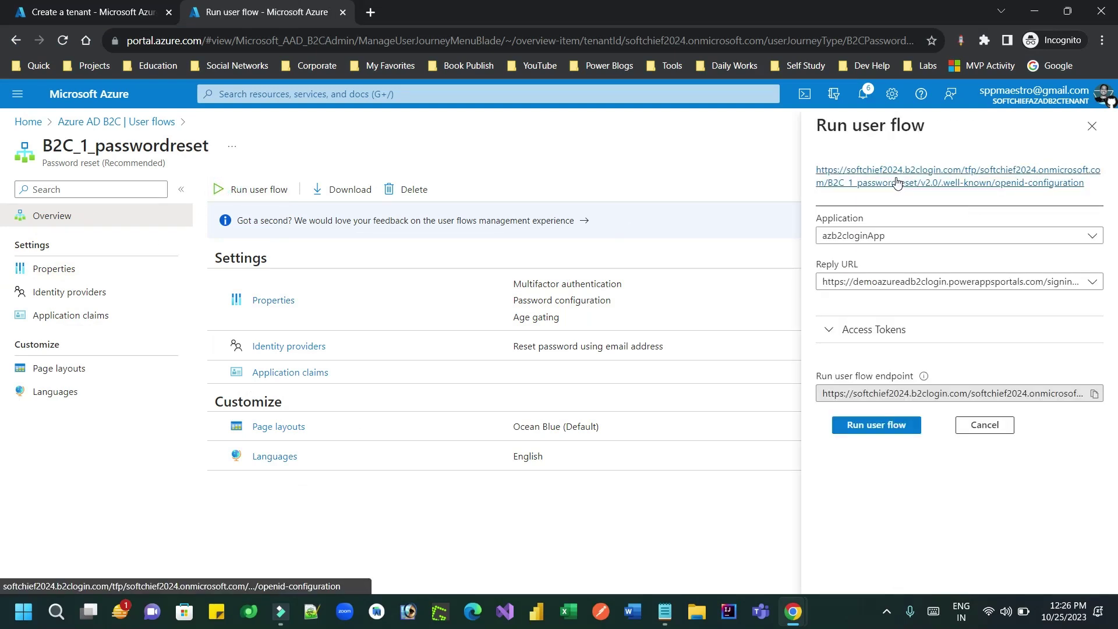
left_click(897, 182)
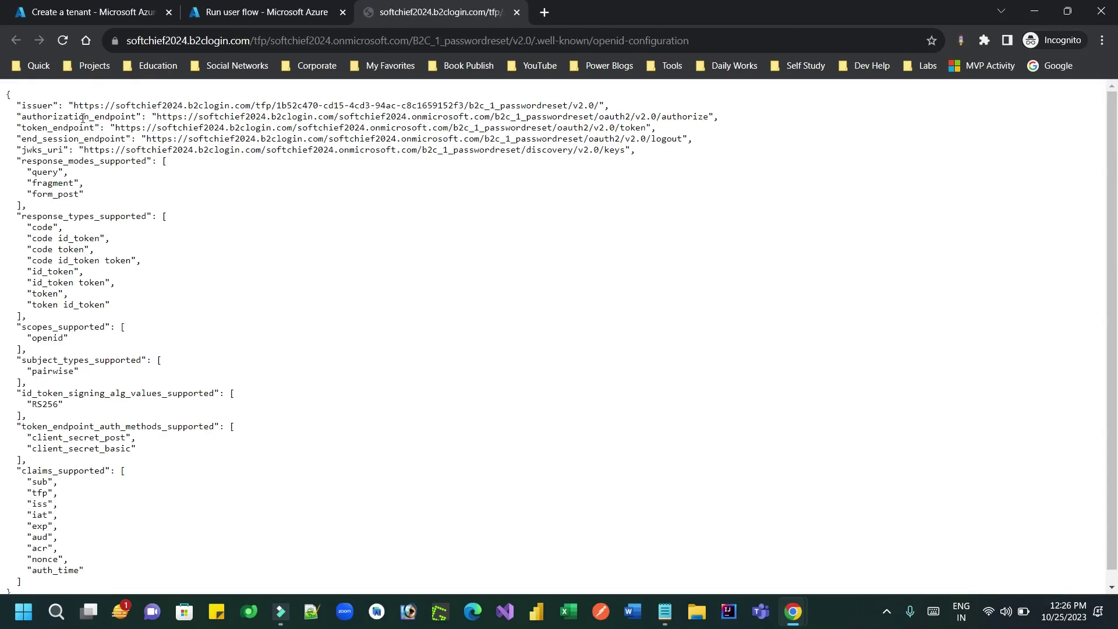
left_click_drag(74, 106, 598, 105)
key("ctrl+c")
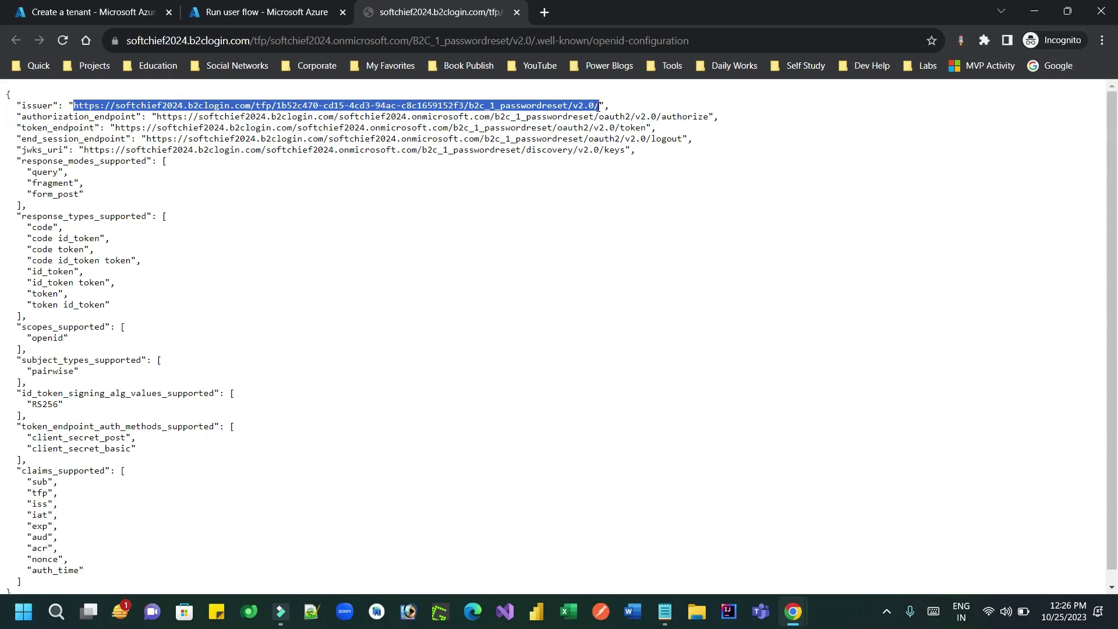
key("alt+Tab")
Step: Paste the password reset issuer into Valid issuers and record it in the notes as 'reset issue'
left_click(754, 493)
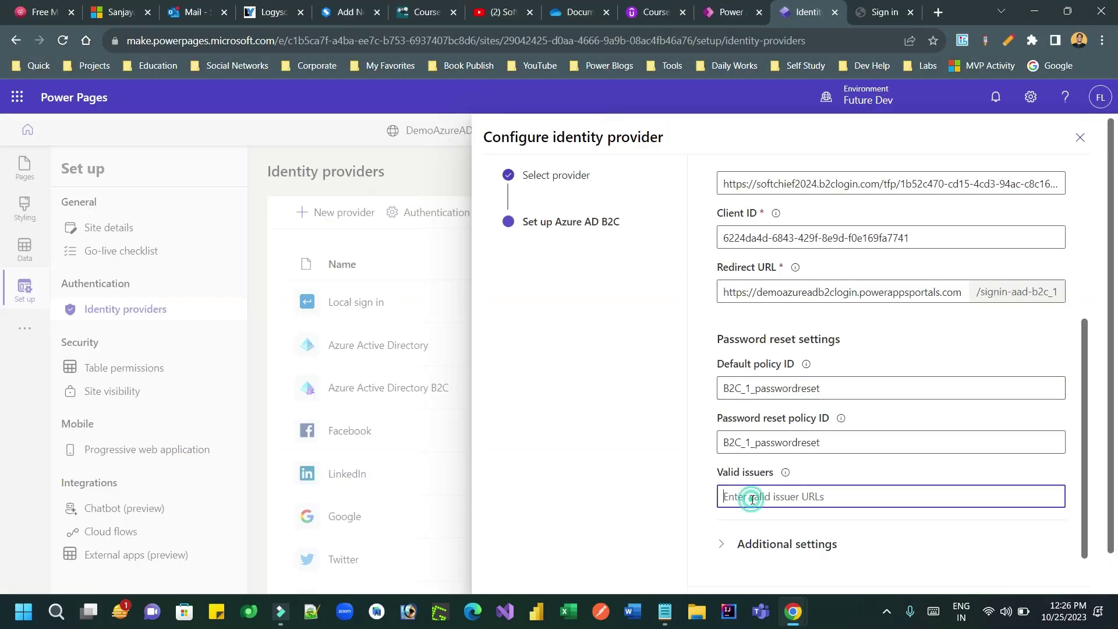
key("ctrl+v")
left_click(665, 612)
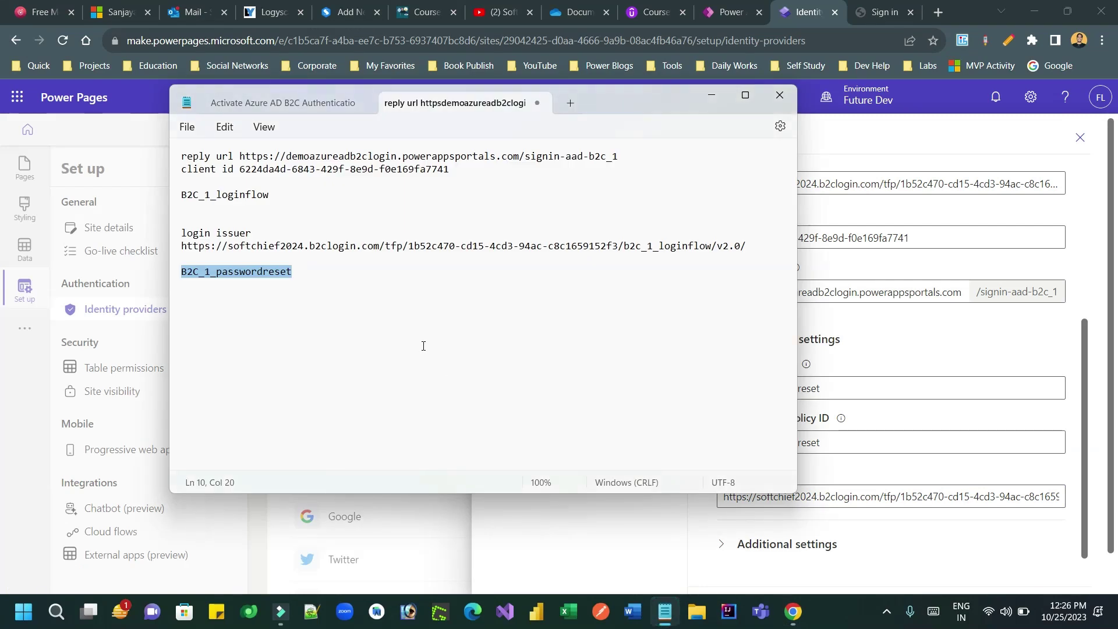
left_click(334, 274)
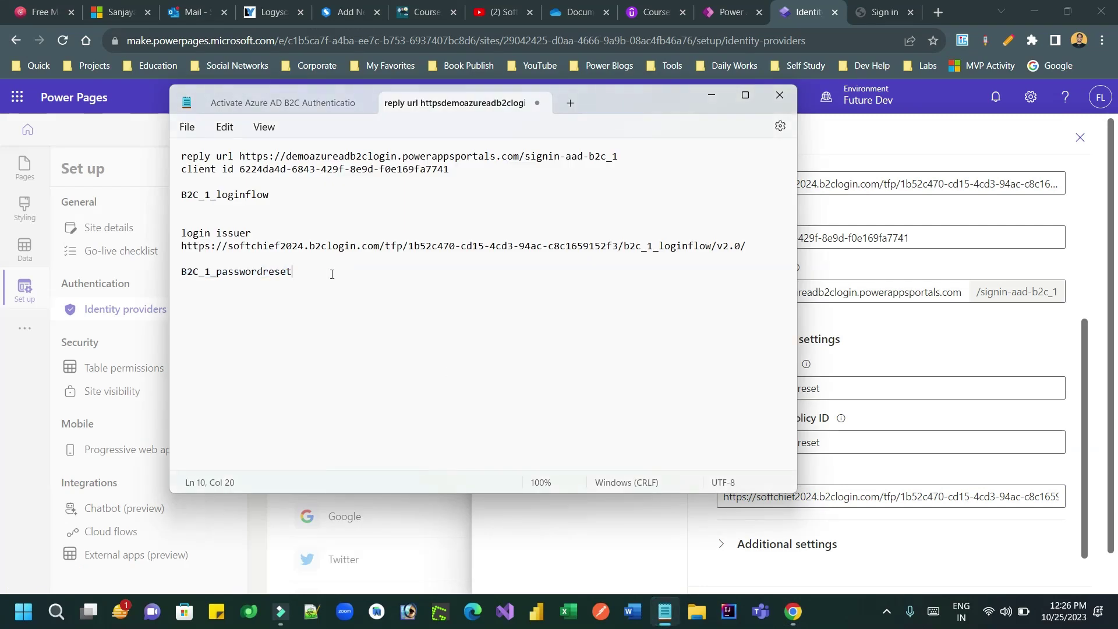
key("Return")
key("Return")
type("reset issue")
key("ctrl+v")
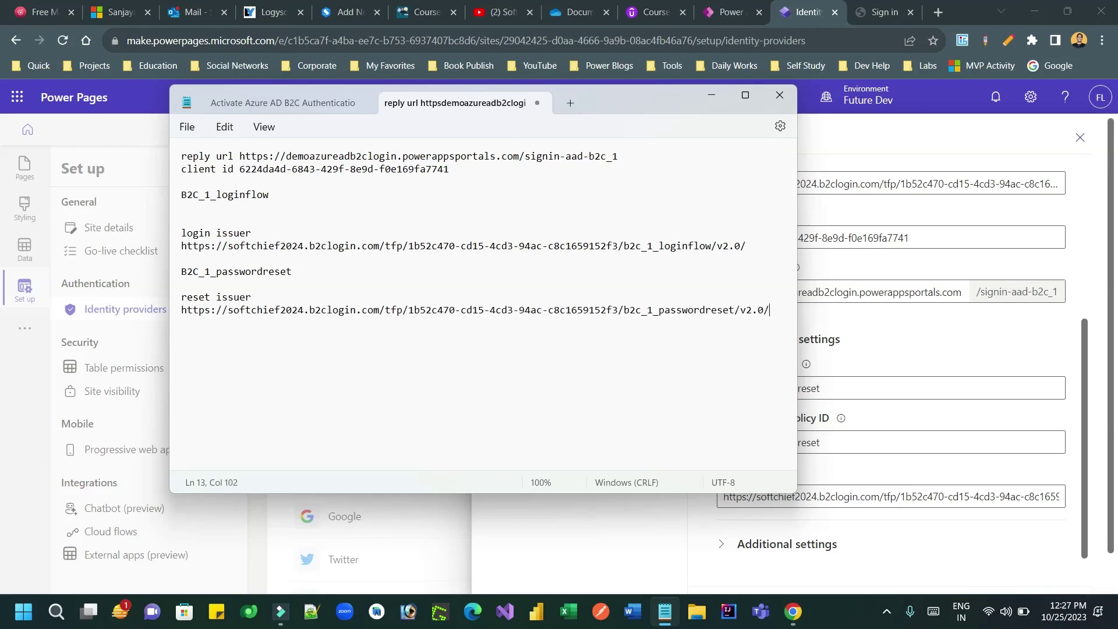
key("alt+Tab")
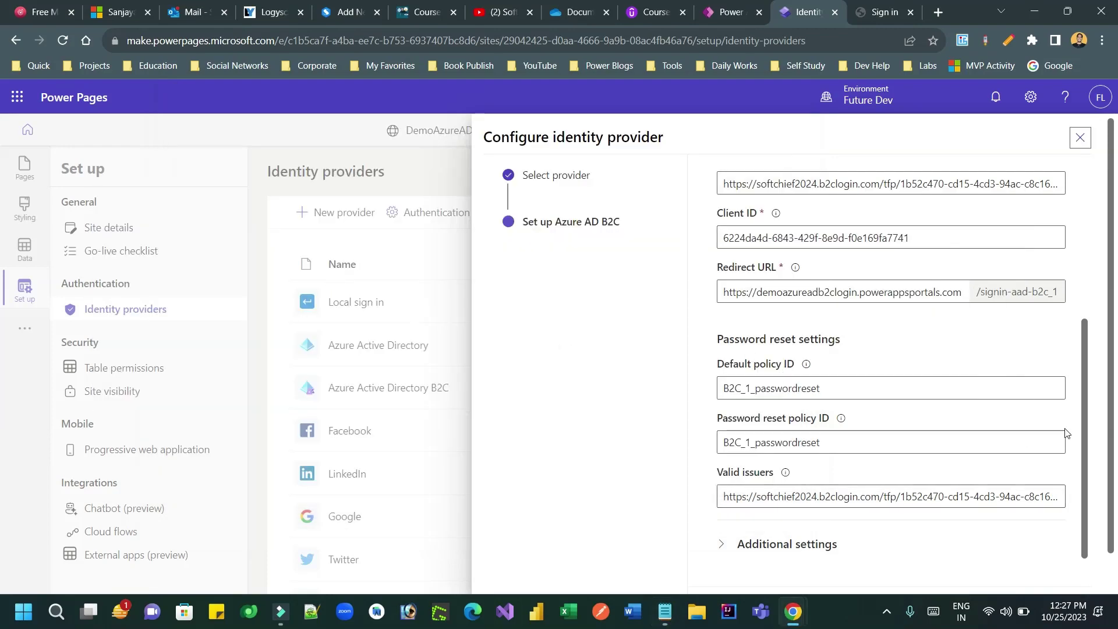
Step: Confirm the Azure AD B2C provider settings and close the setup
left_click(1111, 384)
scroll(1112, 385, "down", 2)
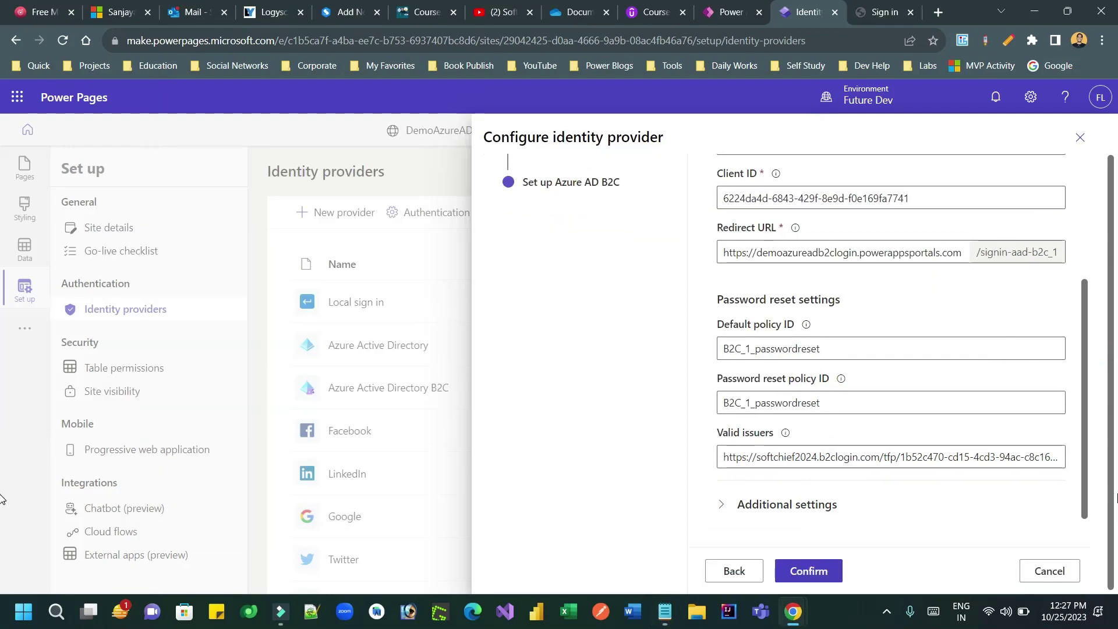
left_click(802, 572)
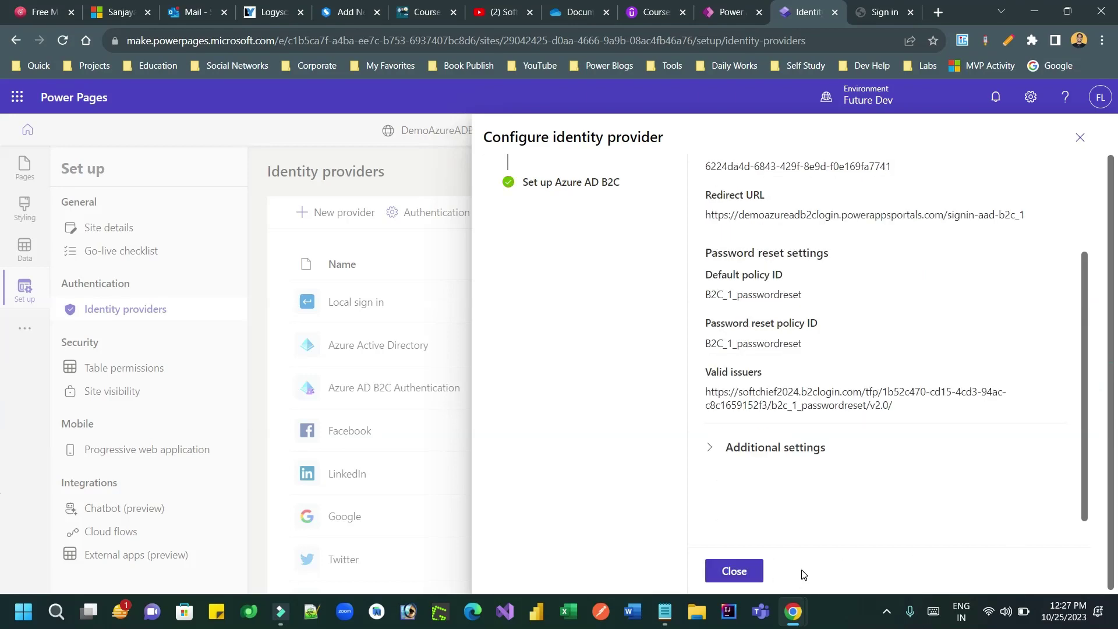
left_click(734, 572)
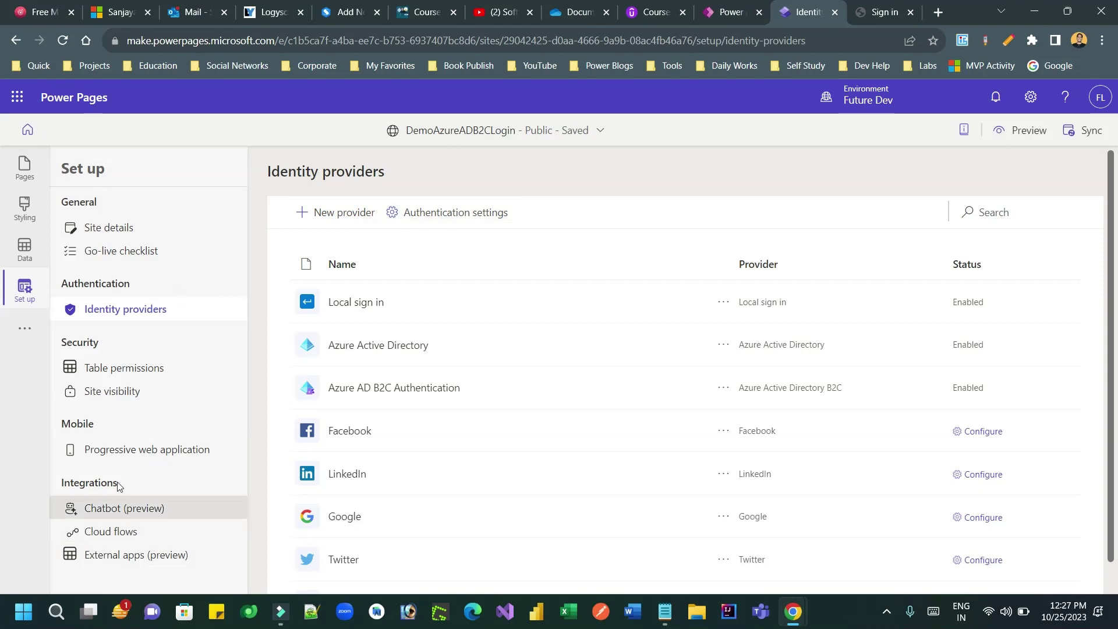
Step: Confirm DemoAzureADB2CLogin's visibility is Public, then open its Site details page and scroll to Admin actions
left_click(26, 330)
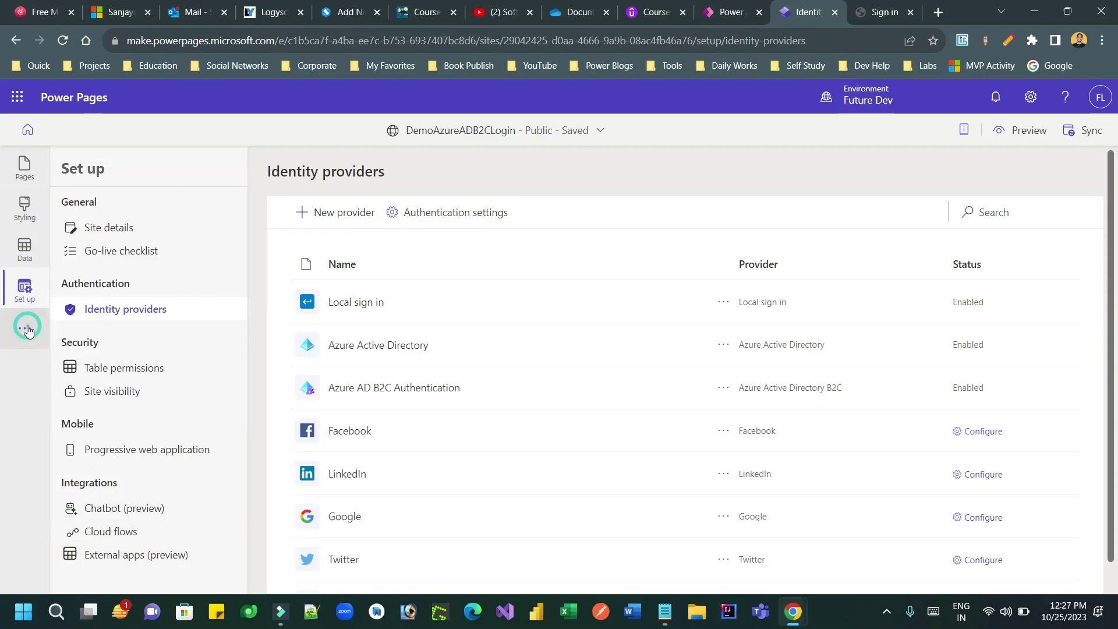
left_click(37, 402)
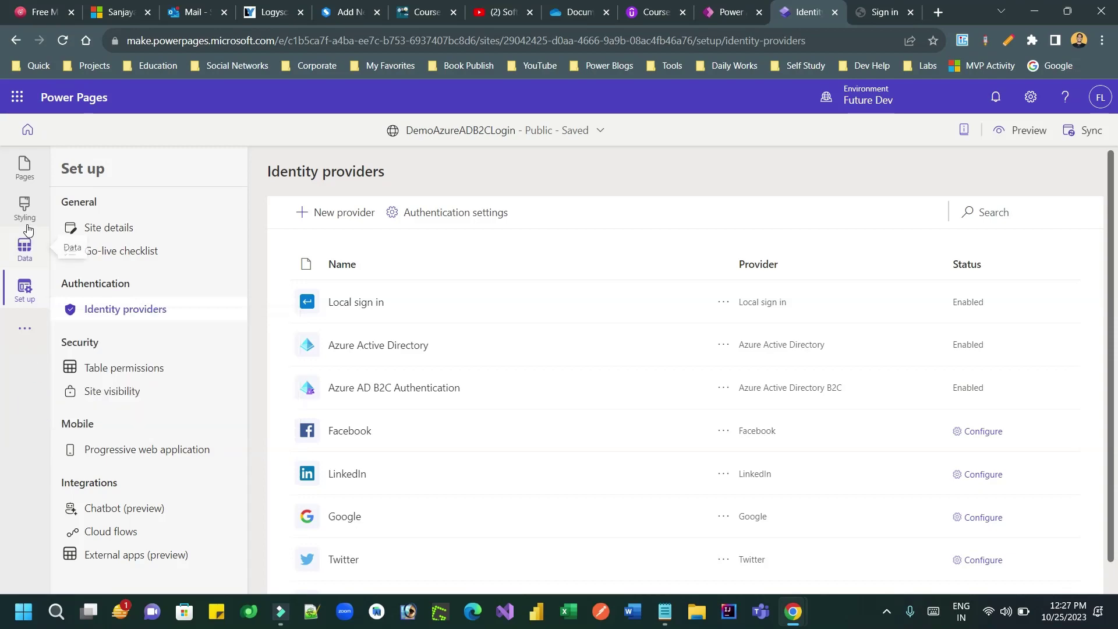
left_click(728, 12)
left_click(793, 7)
left_click(597, 130)
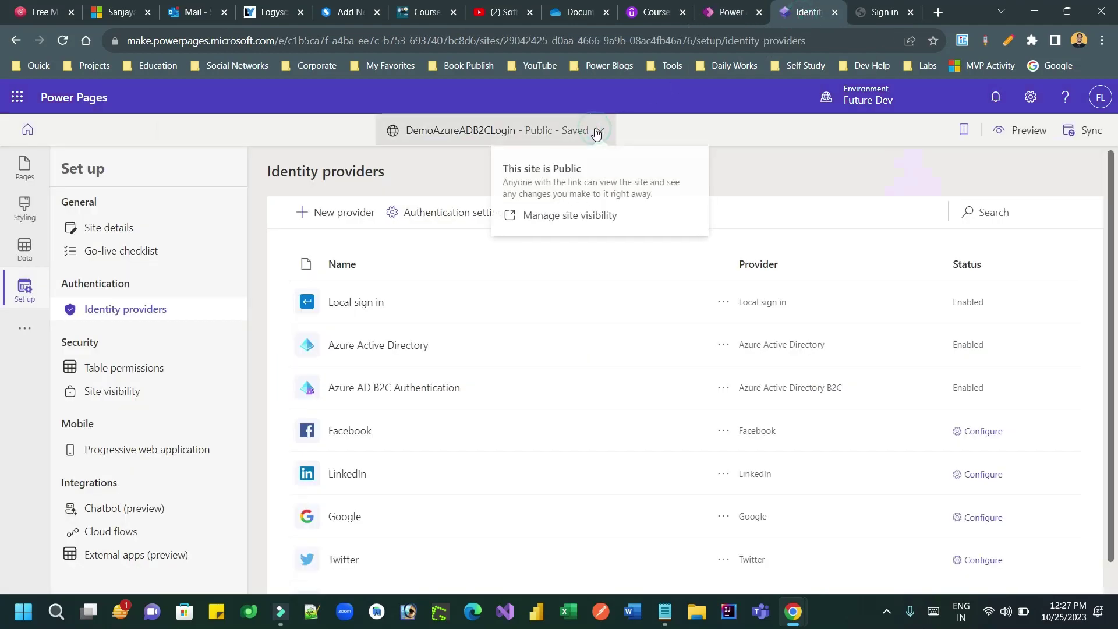
left_click(556, 217)
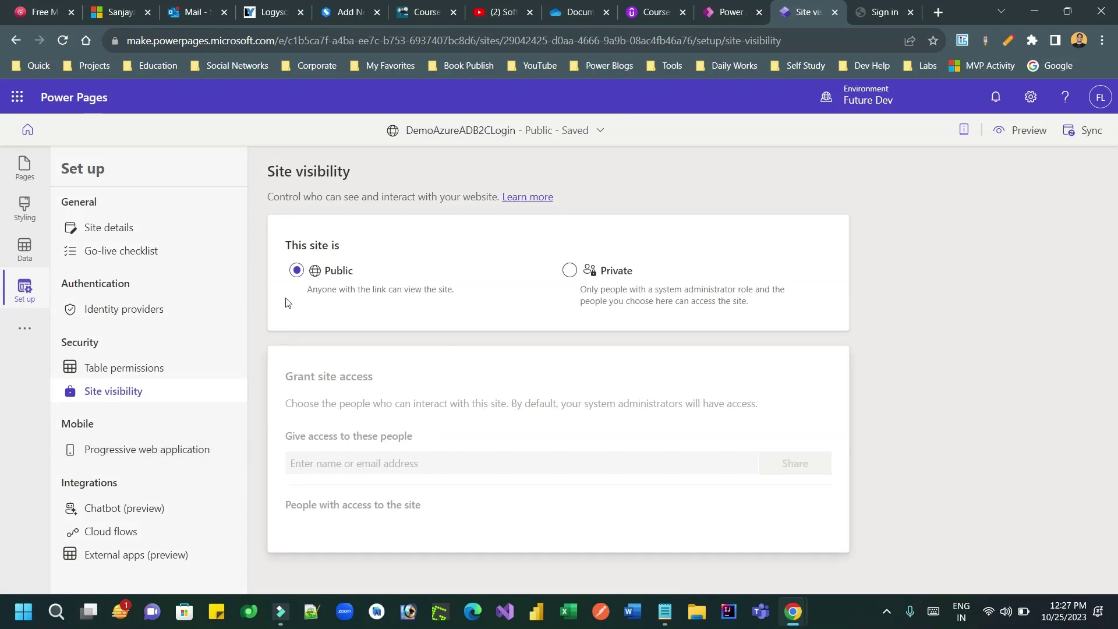
left_click(145, 227)
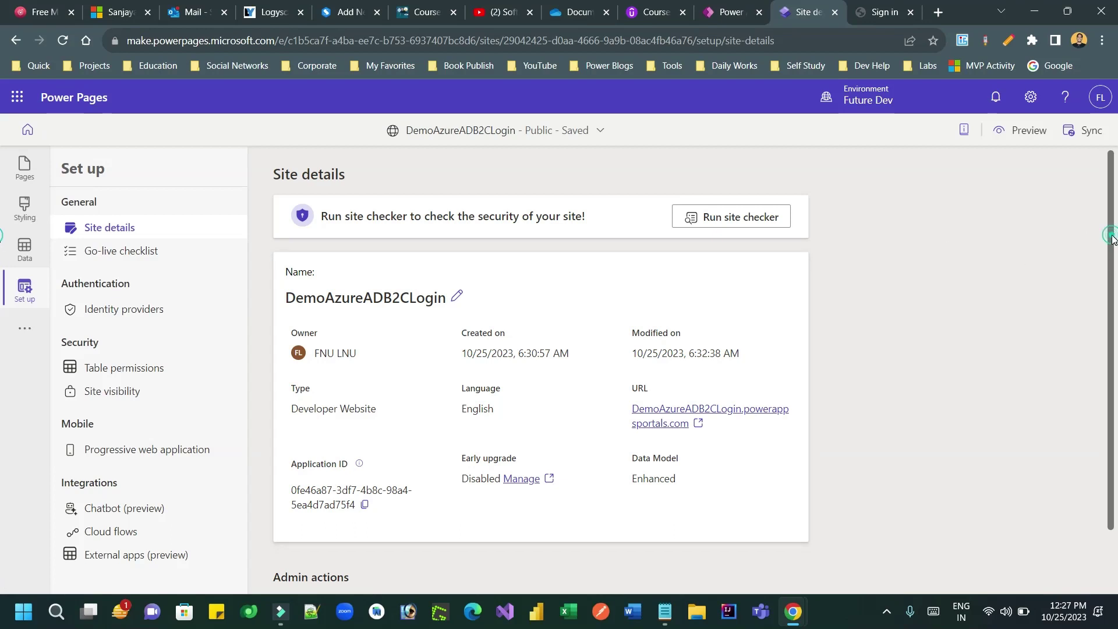
scroll(1112, 239, "down", 2)
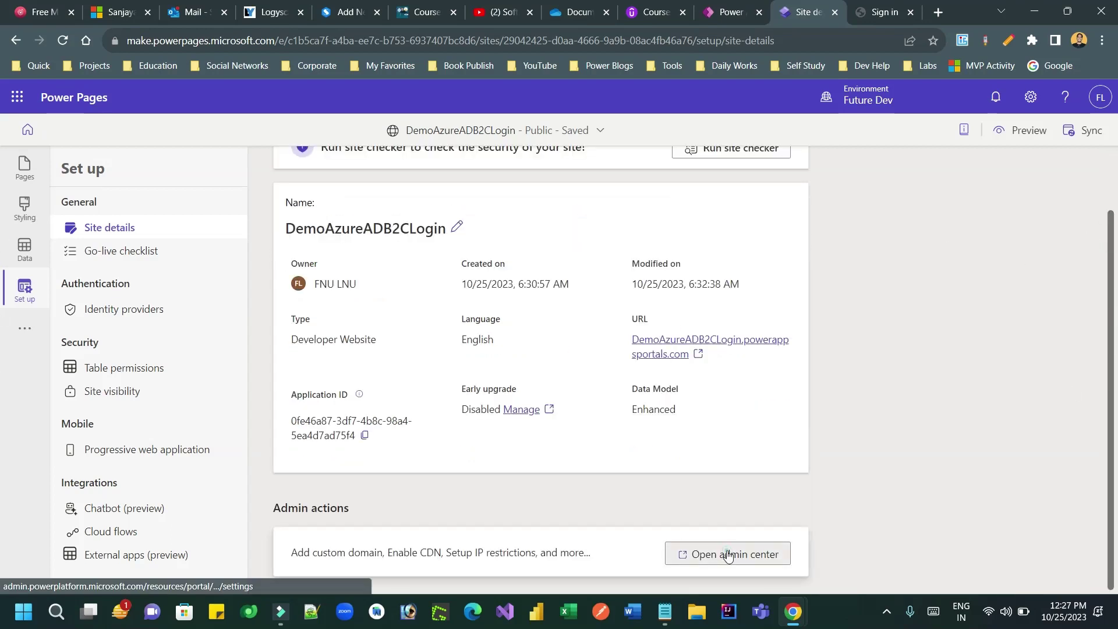
Step: Restart the DemoAzureADB2CLogin site via Site Actions > Restart site, then return to the sign-in tab
left_click(726, 553)
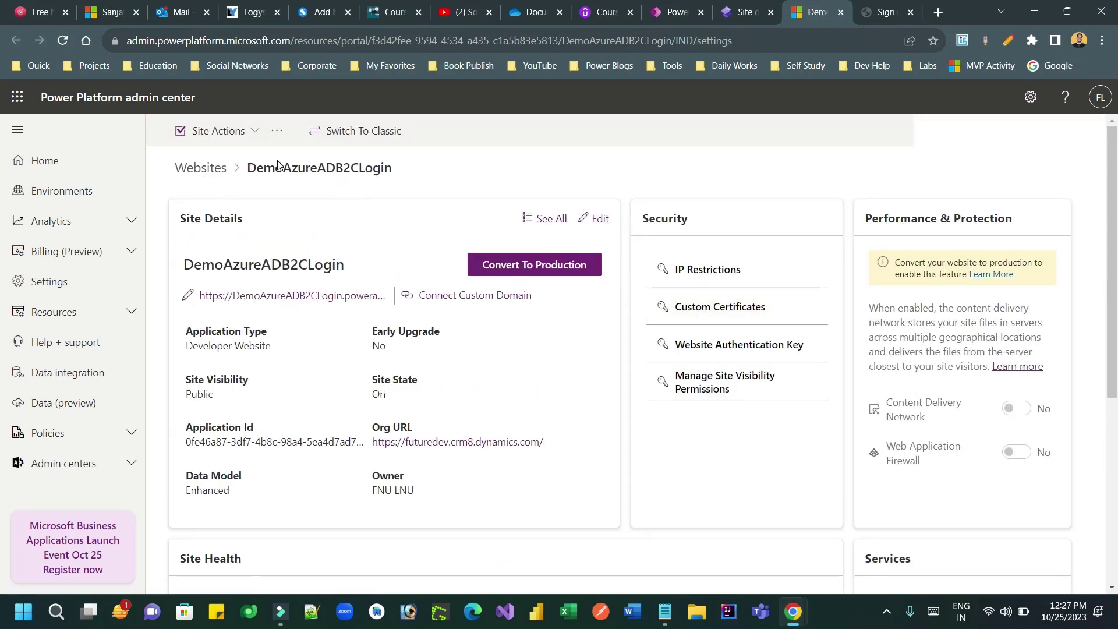
left_click_drag(283, 169, 404, 171)
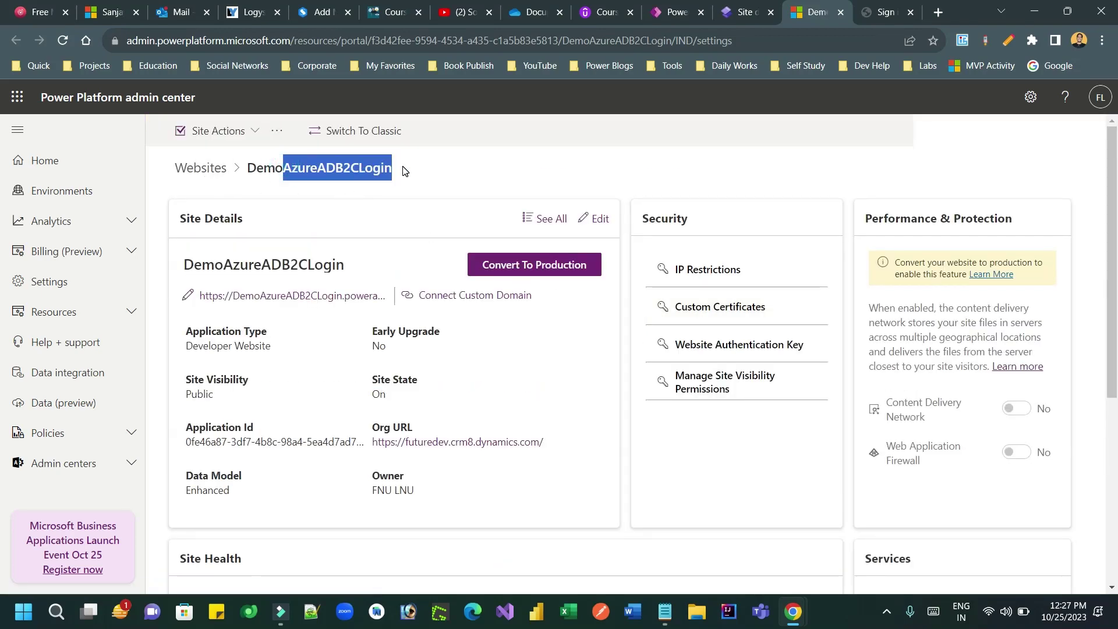
left_click(403, 167)
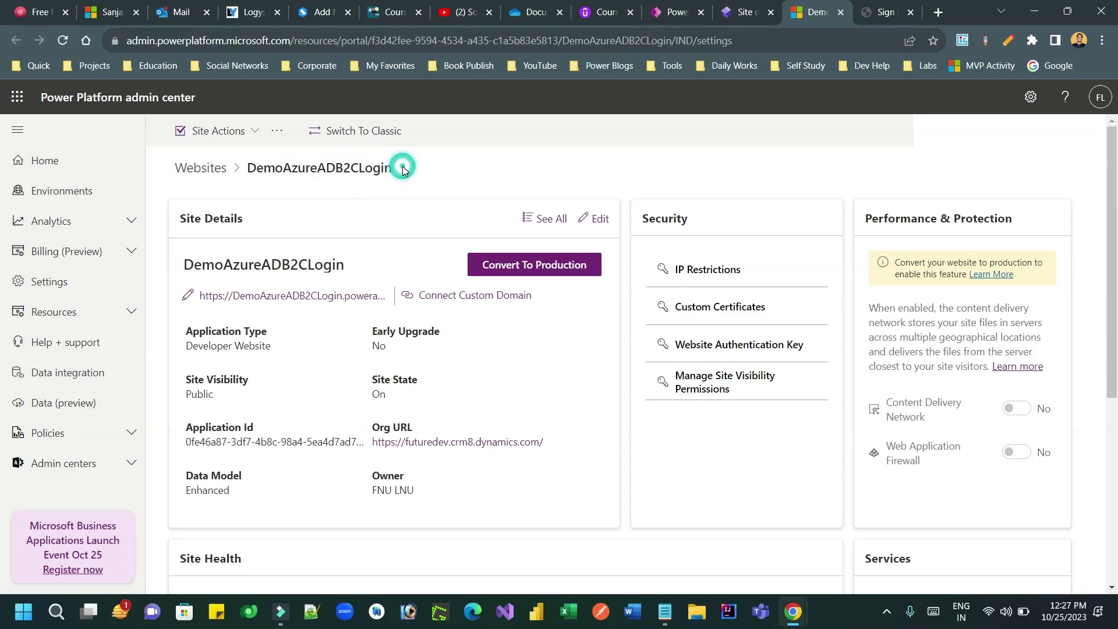
left_click(236, 131)
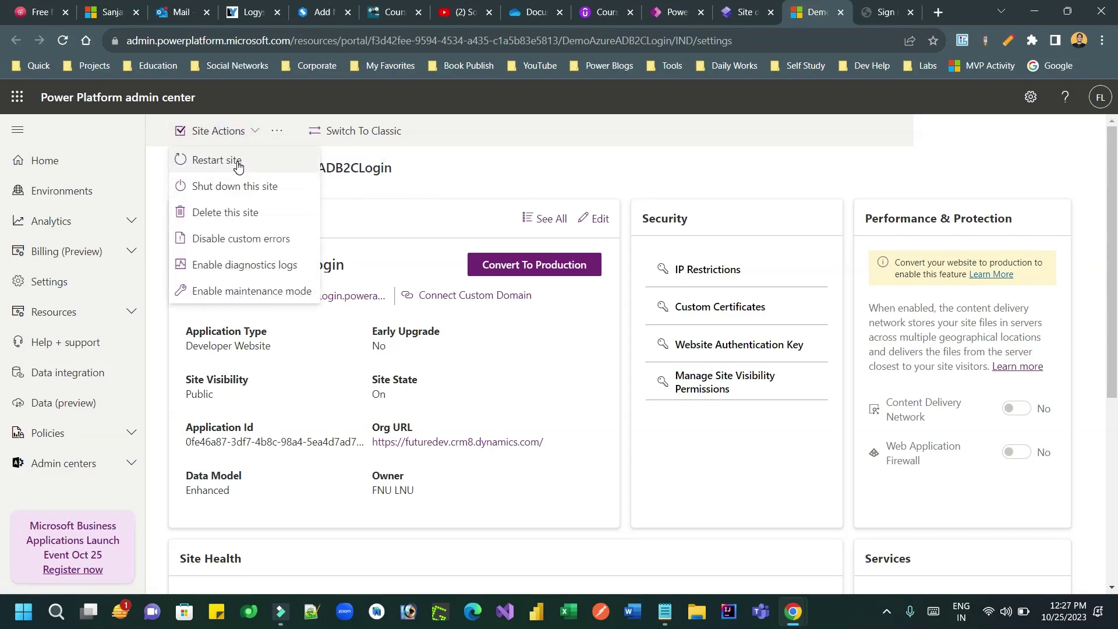
left_click(237, 165)
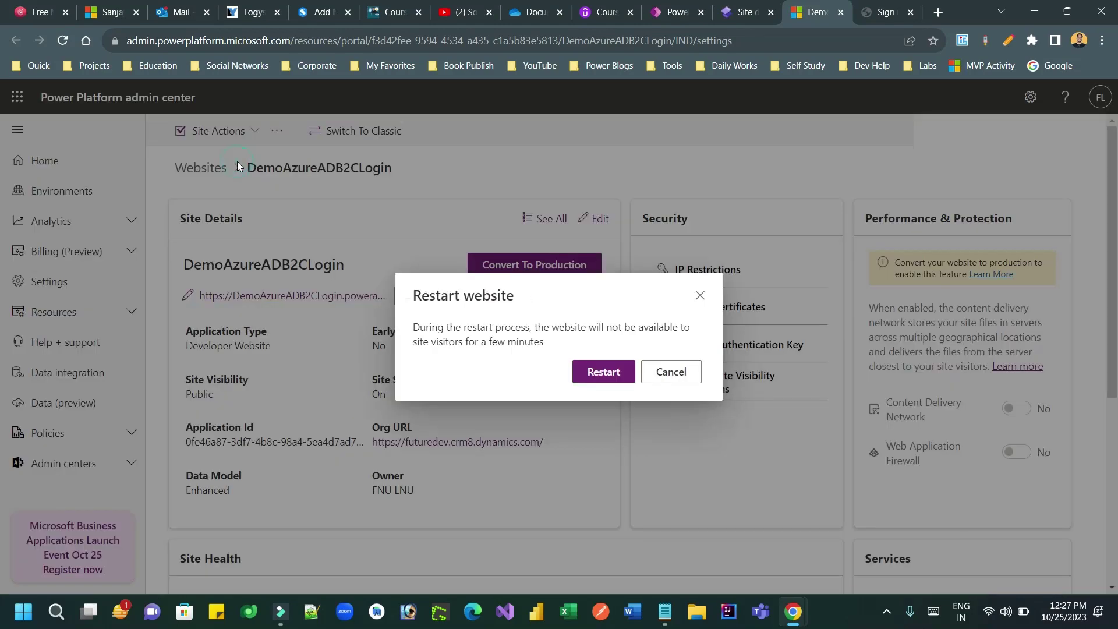
left_click(603, 372)
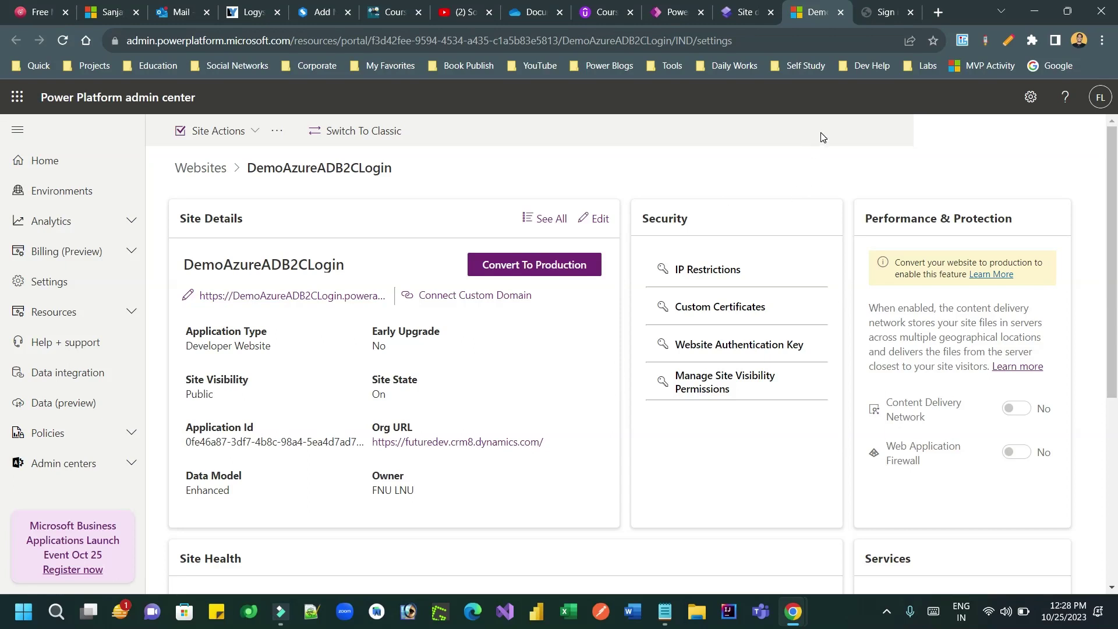
left_click(882, 11)
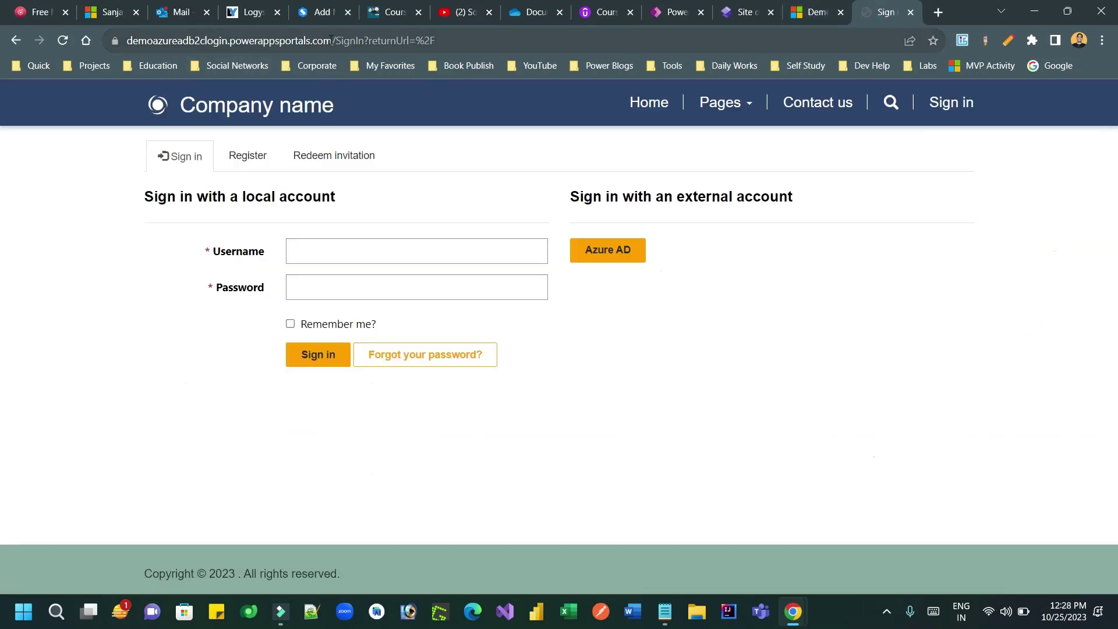
left_click_drag(331, 39, 472, 43)
key("BackSpace")
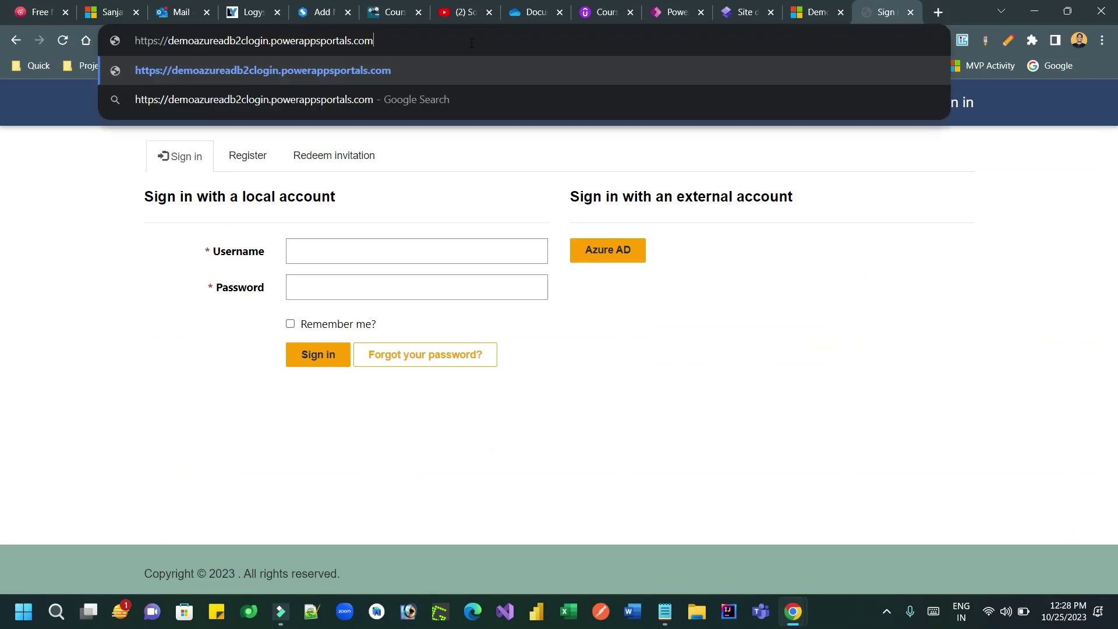
key("Return")
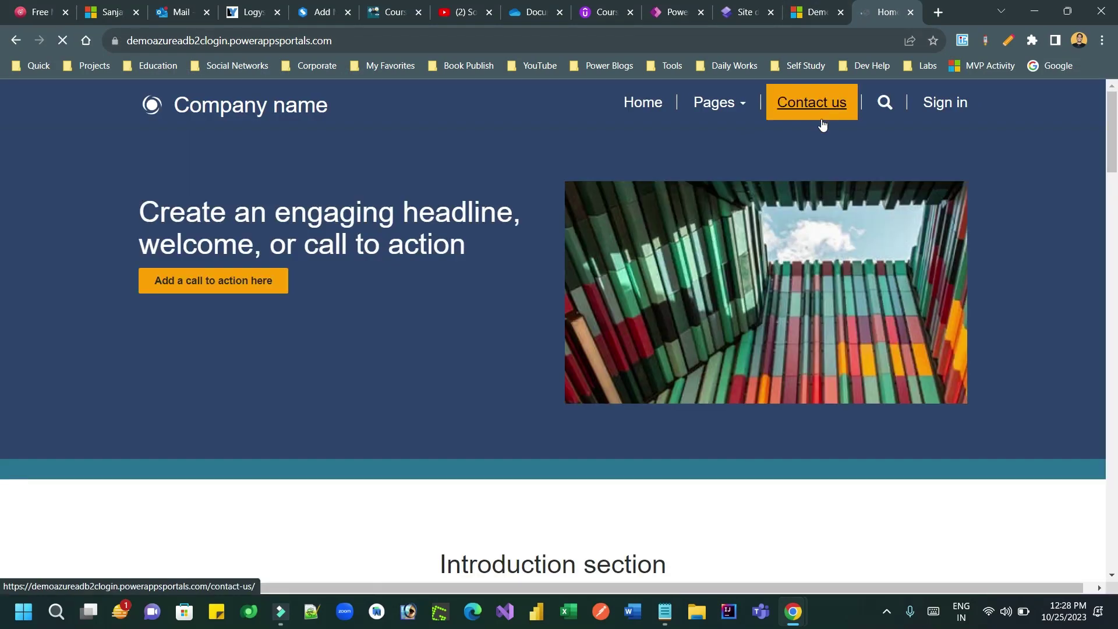
left_click(944, 108)
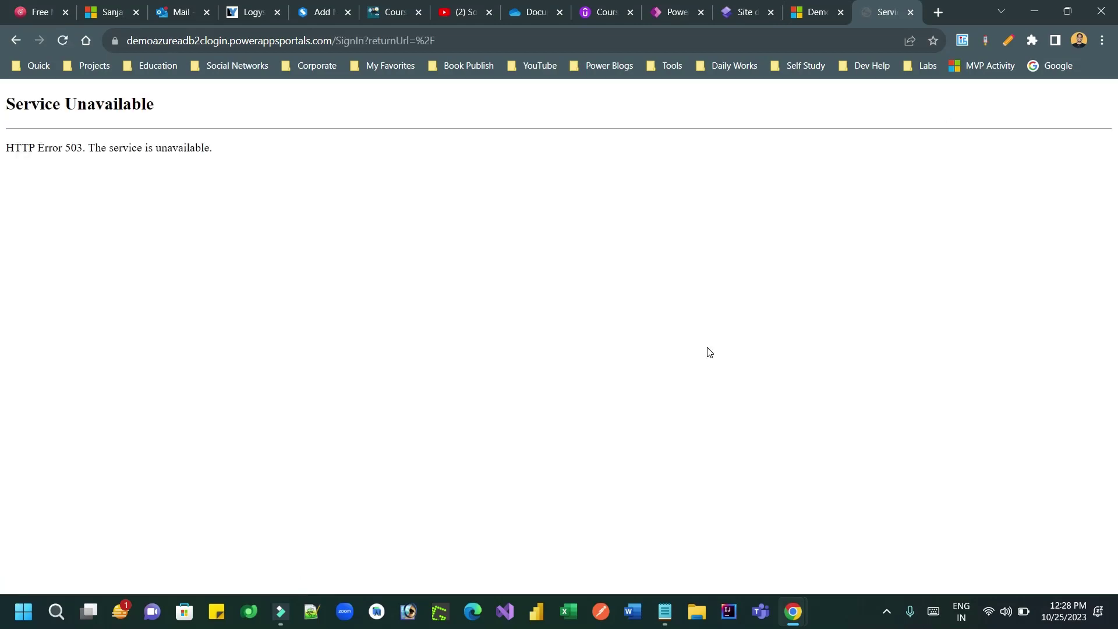
left_click_drag(6, 104, 160, 104)
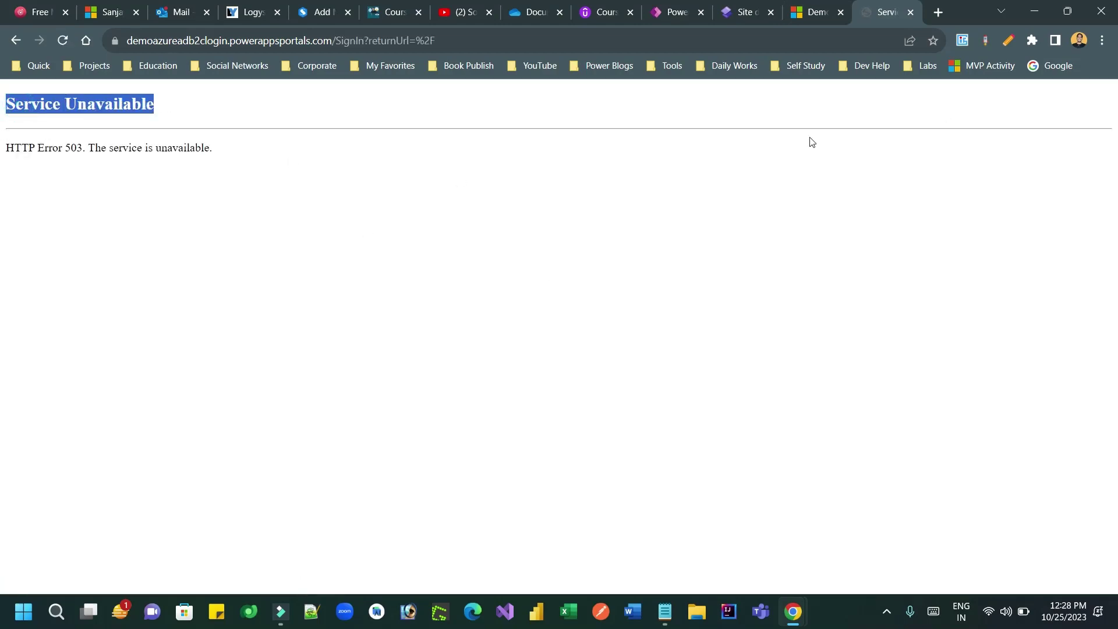
left_click(796, 11)
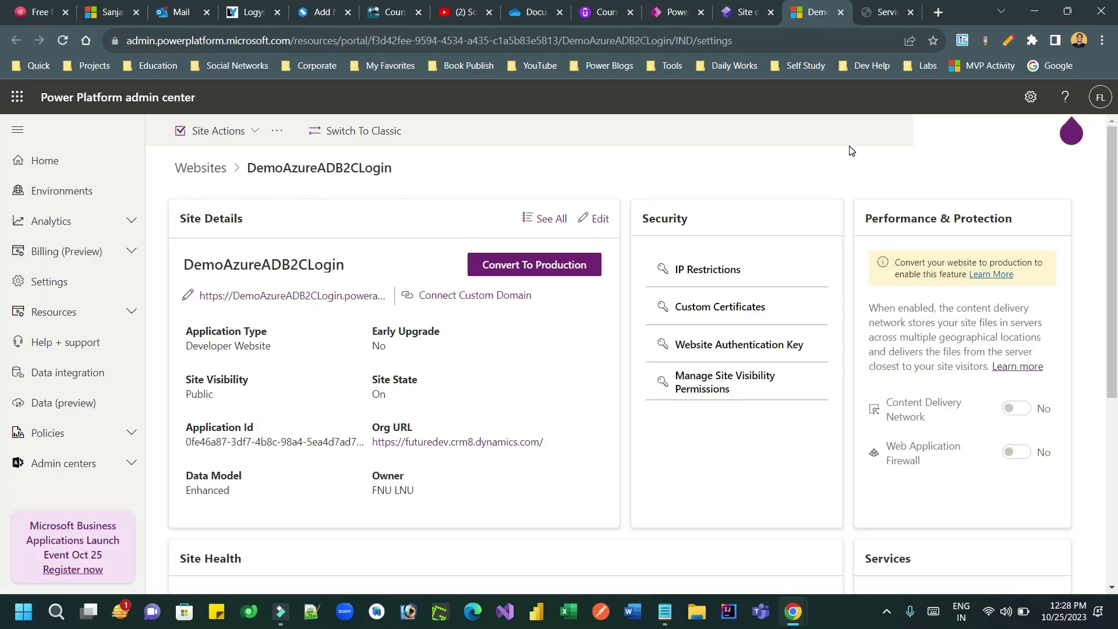
left_click(885, 11)
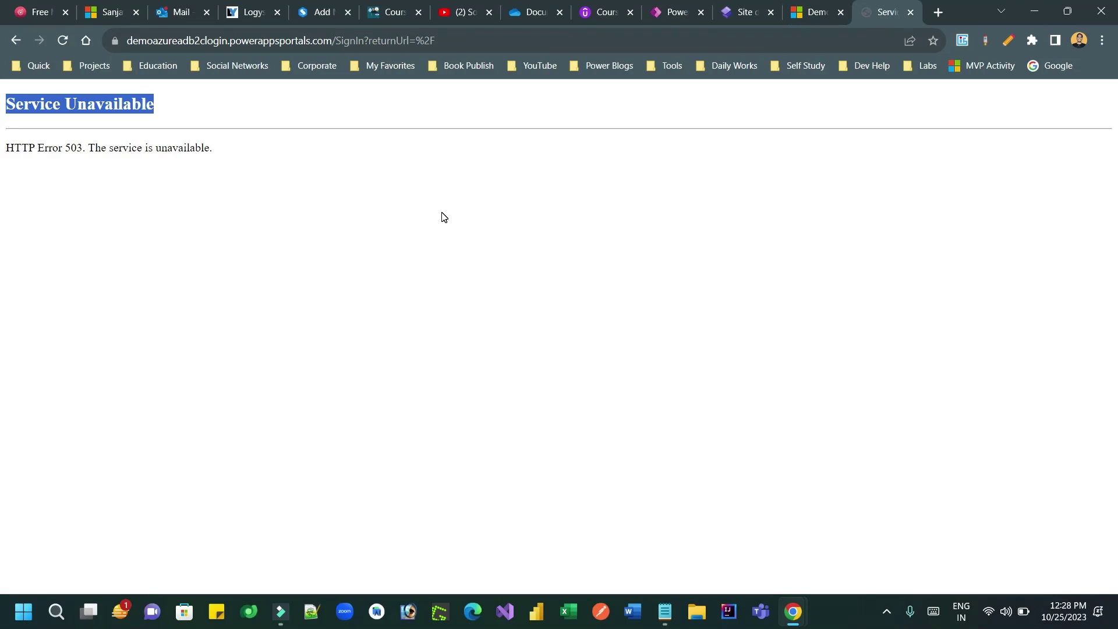
key("F5")
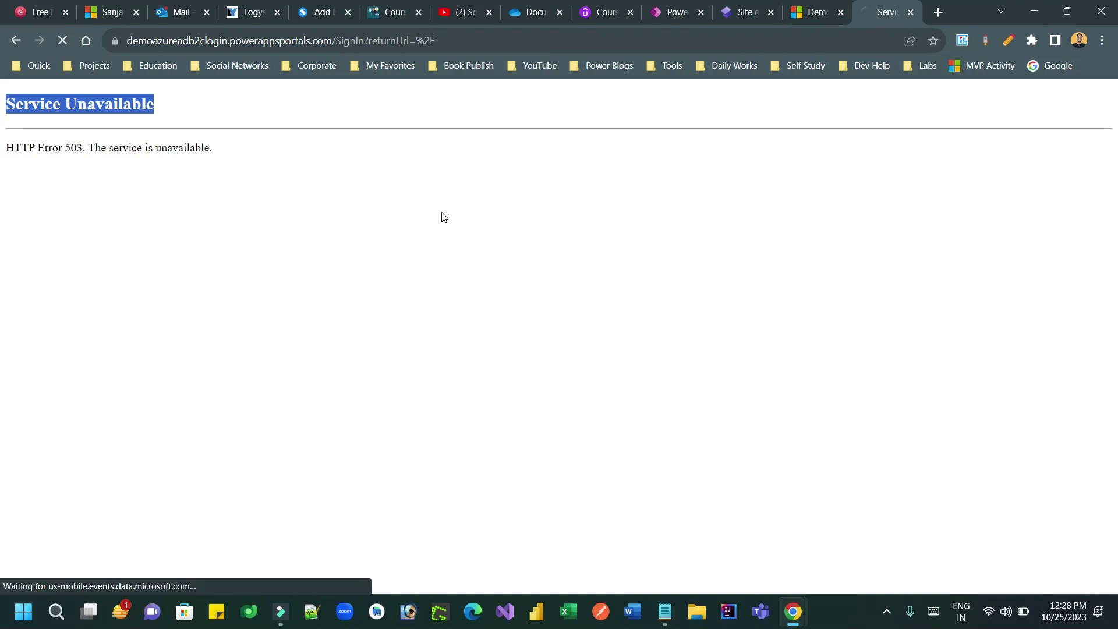
key("F5")
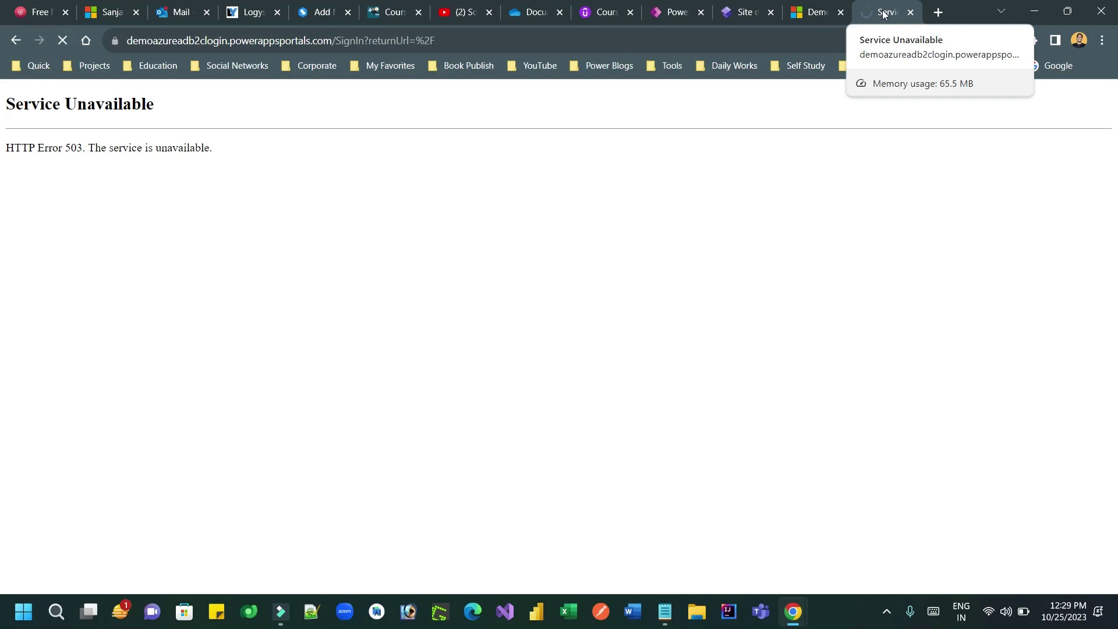
Step: Review the admin center's site actions, then preview the site on desktop from Power Pages
left_click(812, 12)
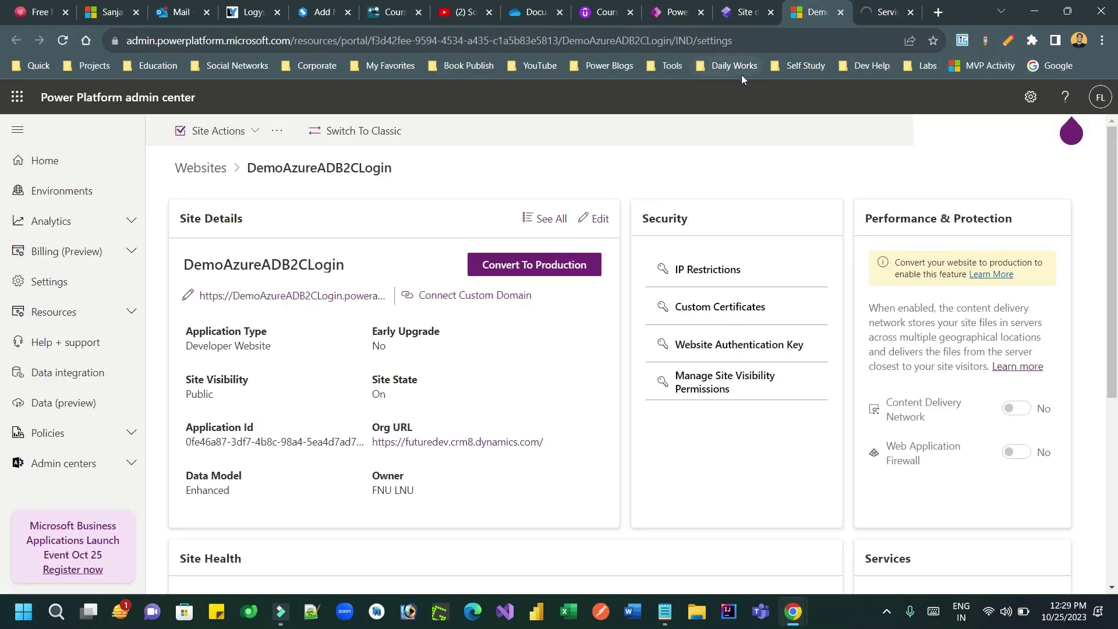
left_click(255, 130)
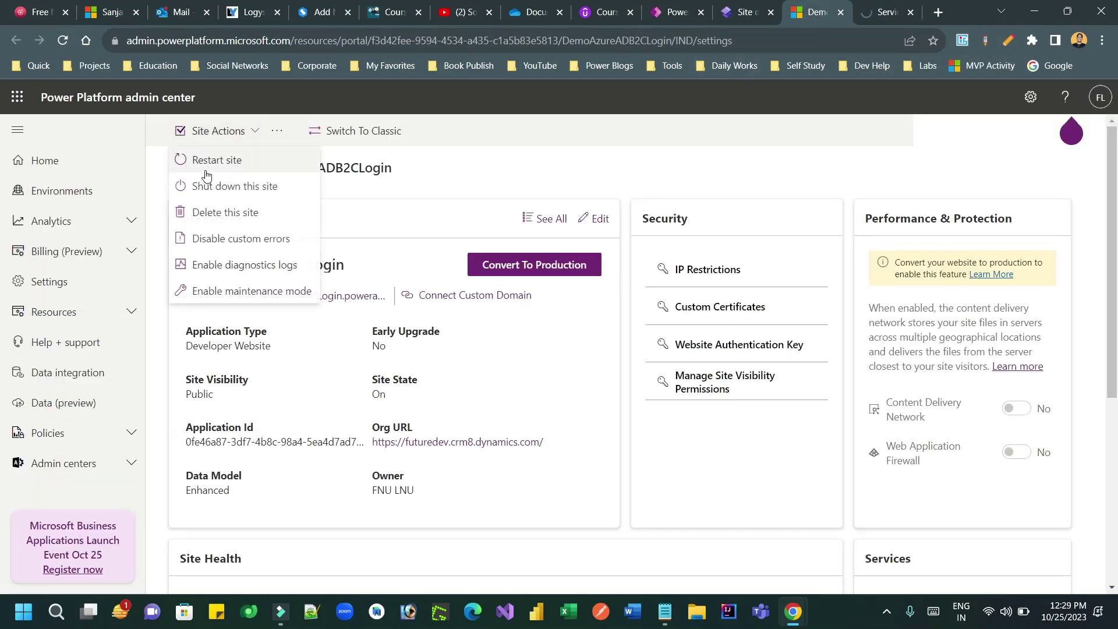
left_click(876, 14)
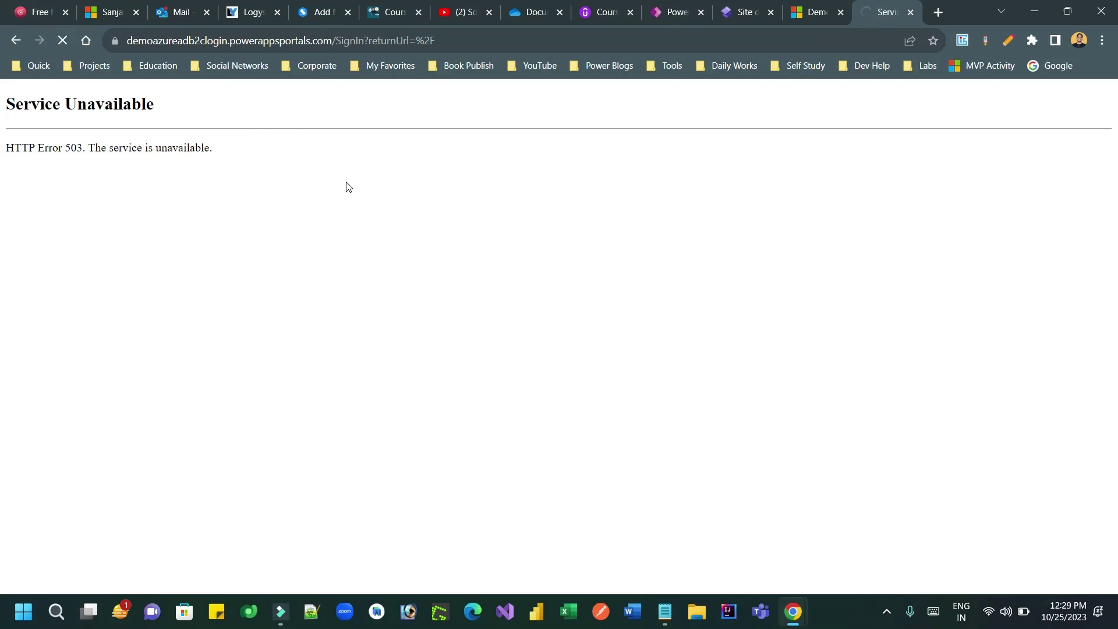
left_click(741, 13)
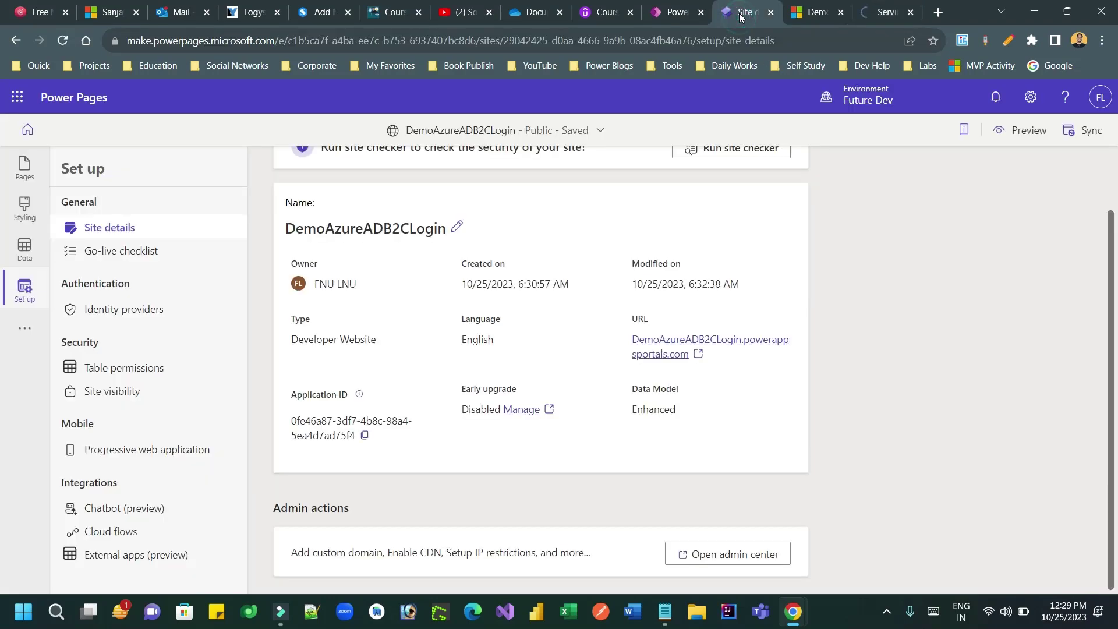
left_click(1013, 132)
left_click(953, 174)
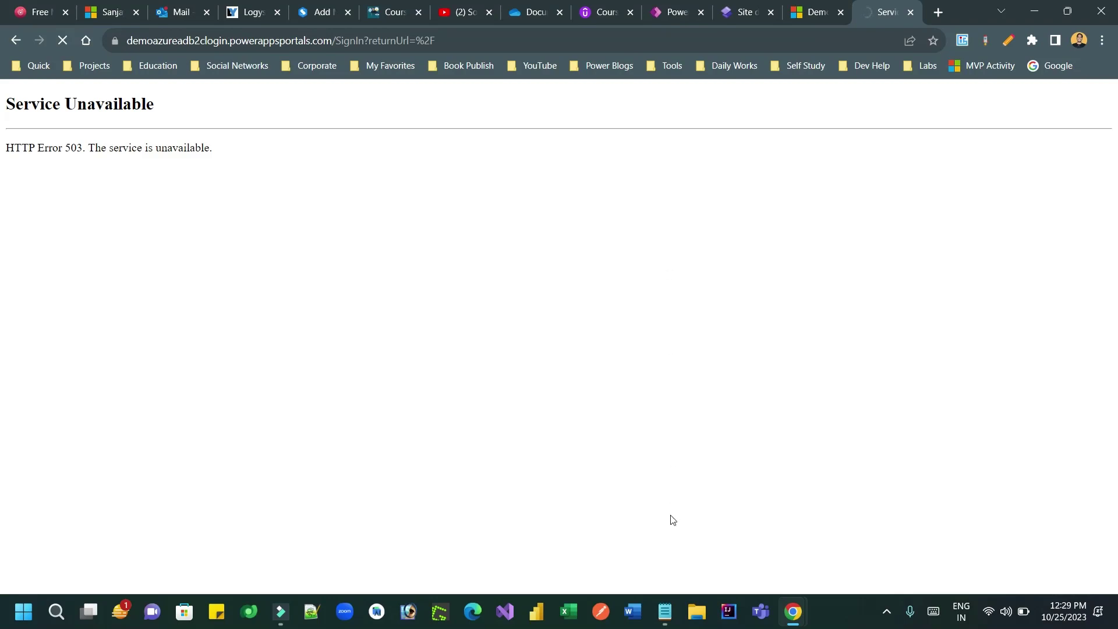
Step: Review the B2C client ID and issuer notes in Notepad, then reload the site past the 503 error
left_click(666, 611)
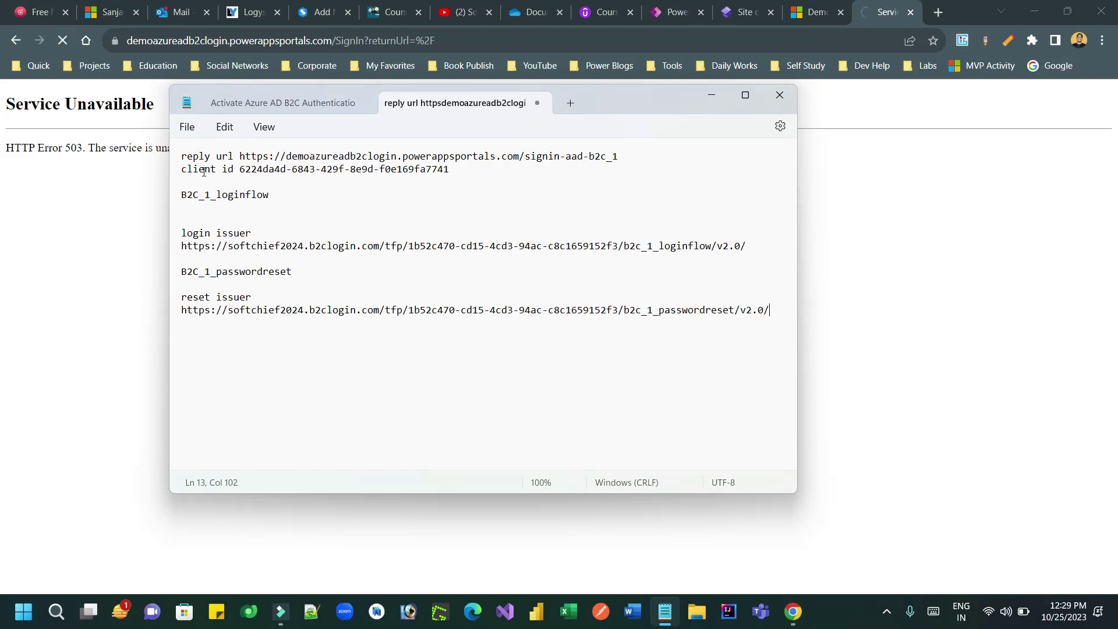
left_click_drag(204, 169, 581, 306)
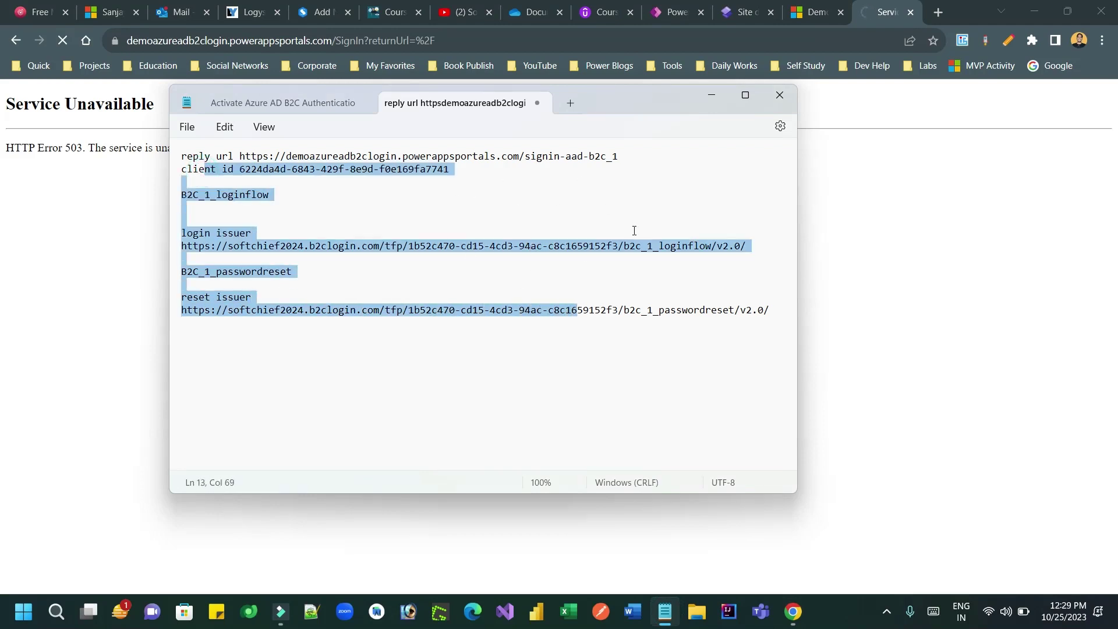
left_click(711, 96)
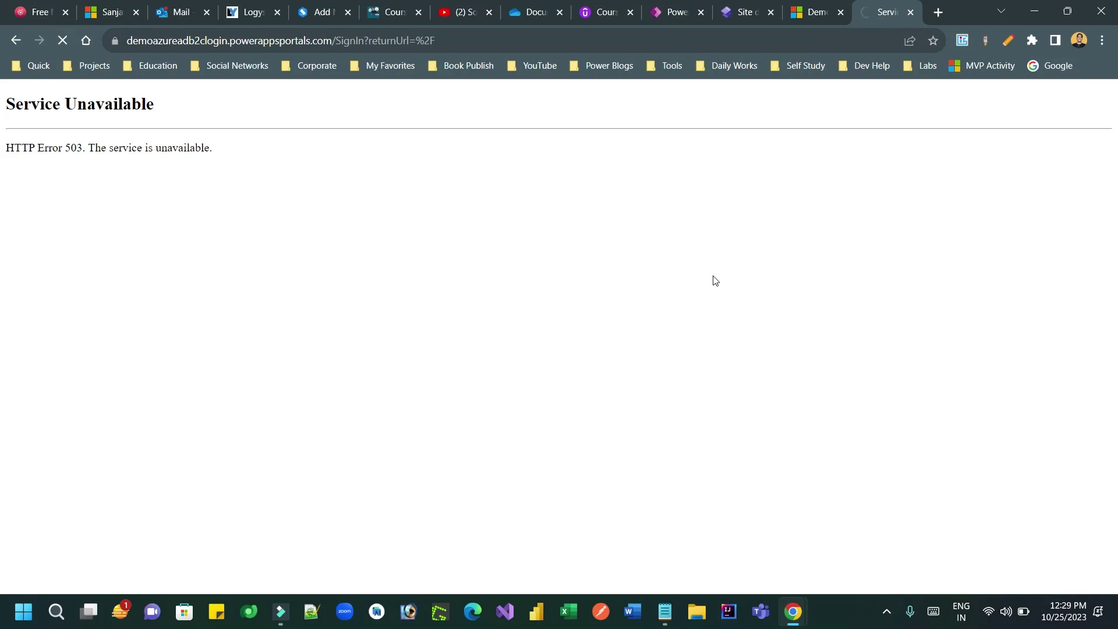
key("ctrl+l")
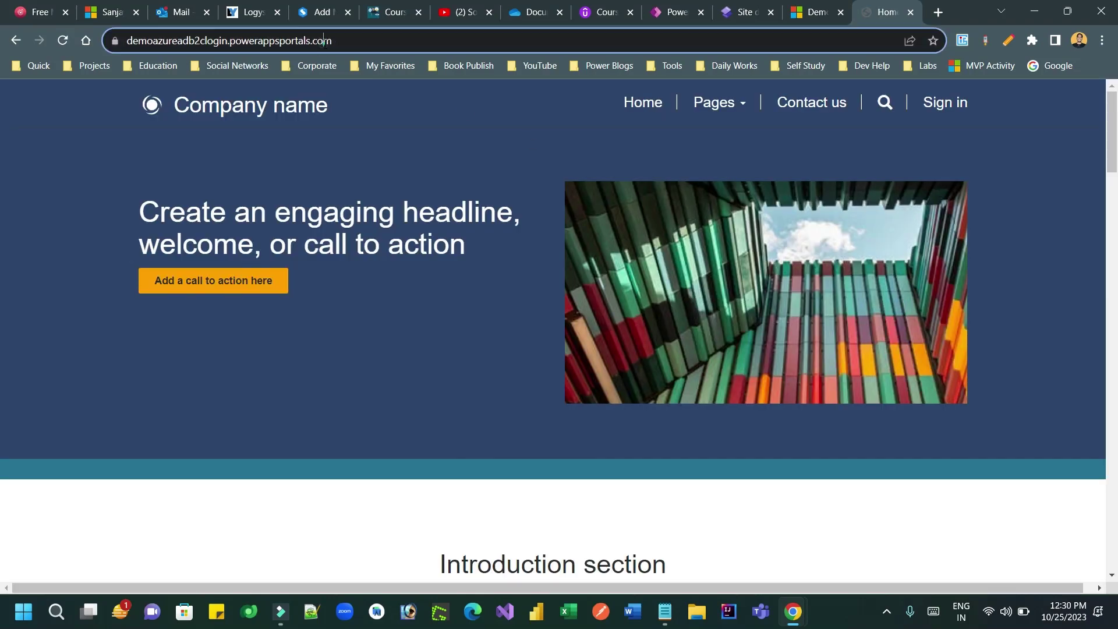
Step: Open the portal's sign-in page showing Azure AD and Azure AD B2C options, then return to the admin center
left_click(452, 146)
left_click(938, 111)
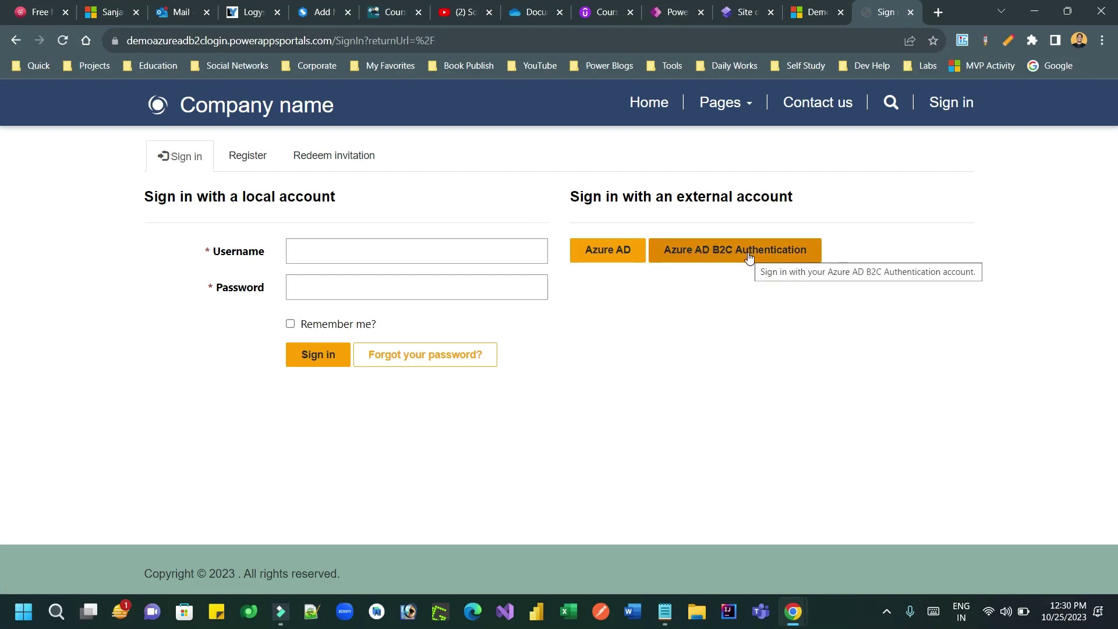
left_click(810, 12)
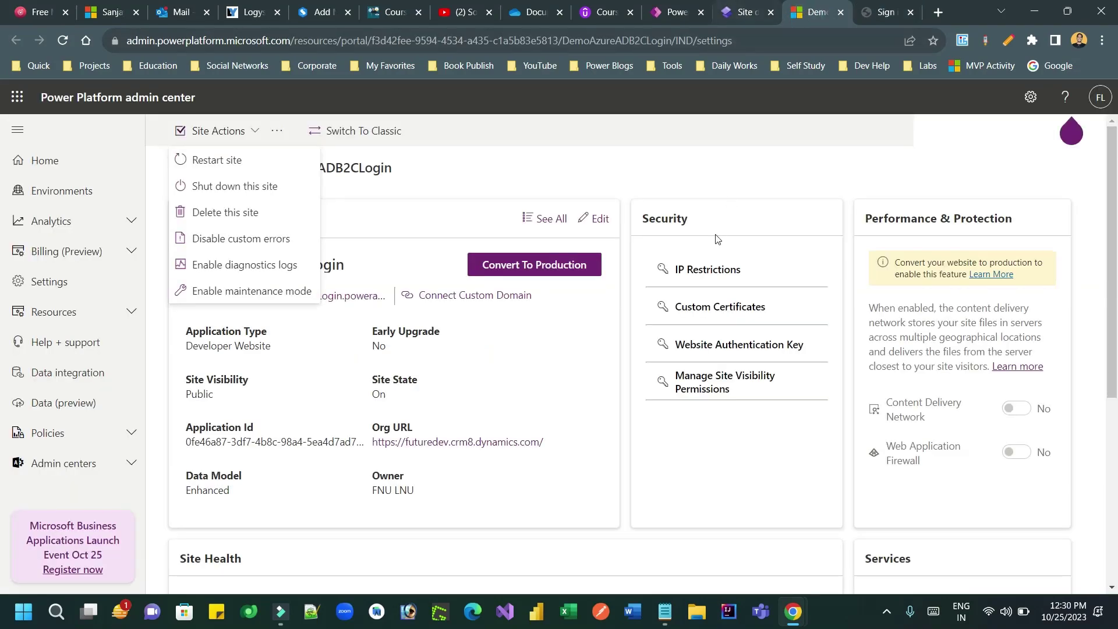
Step: Dismiss the Site Actions dropdown so the Public Developer Website details with Site State On show
left_click(534, 386)
left_click(243, 129)
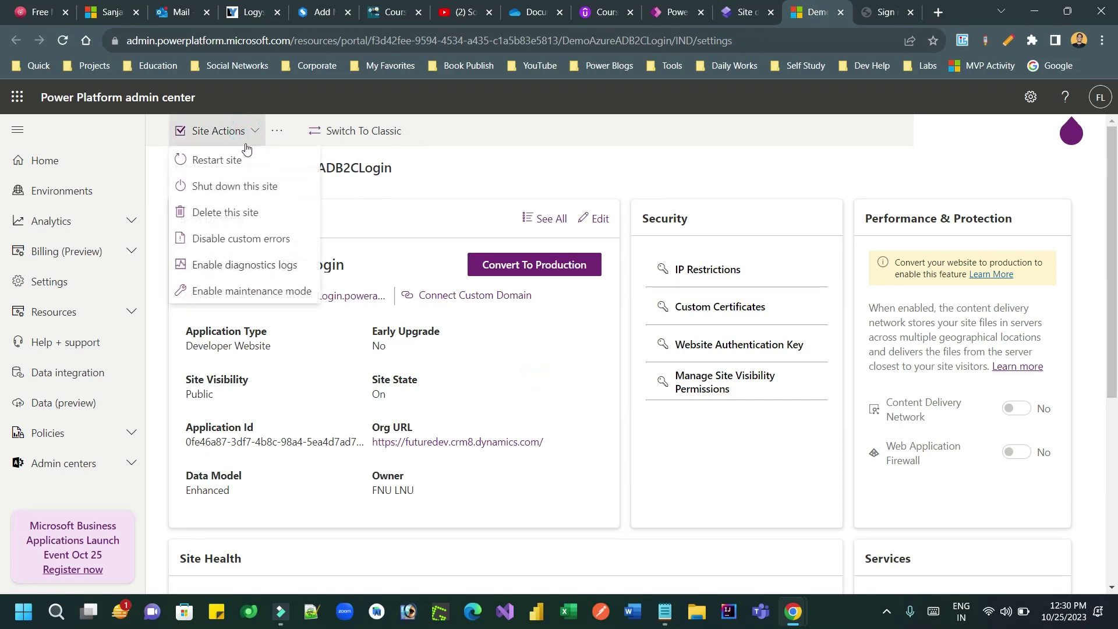
left_click(526, 377)
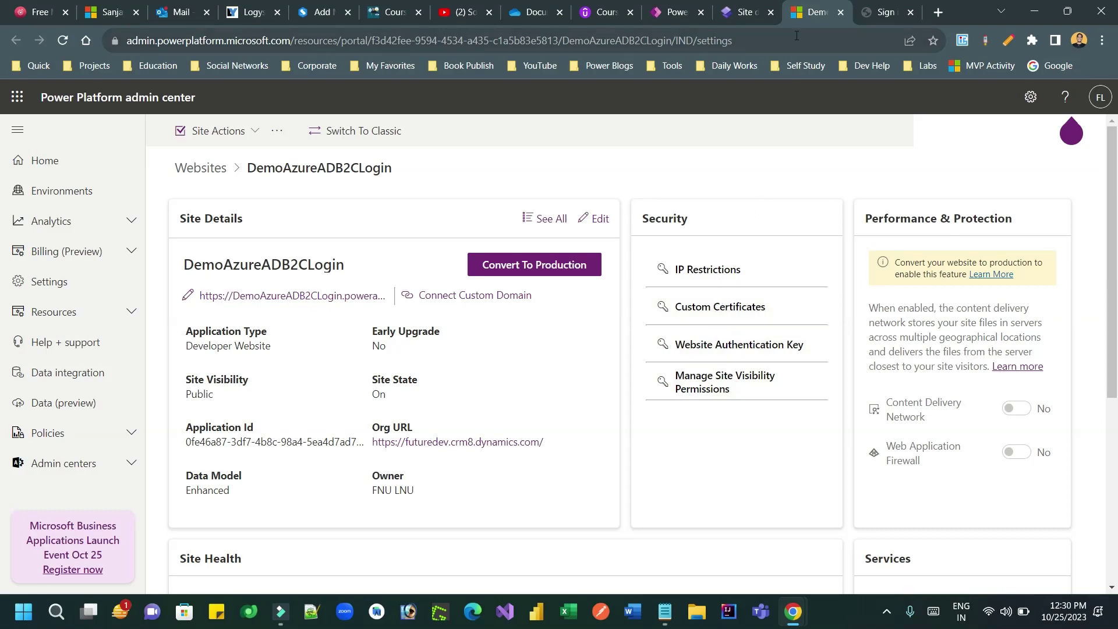
Step: Under Set up > Identity providers, set Azure AD B2C Authentication as default and confirm with OK
left_click(746, 12)
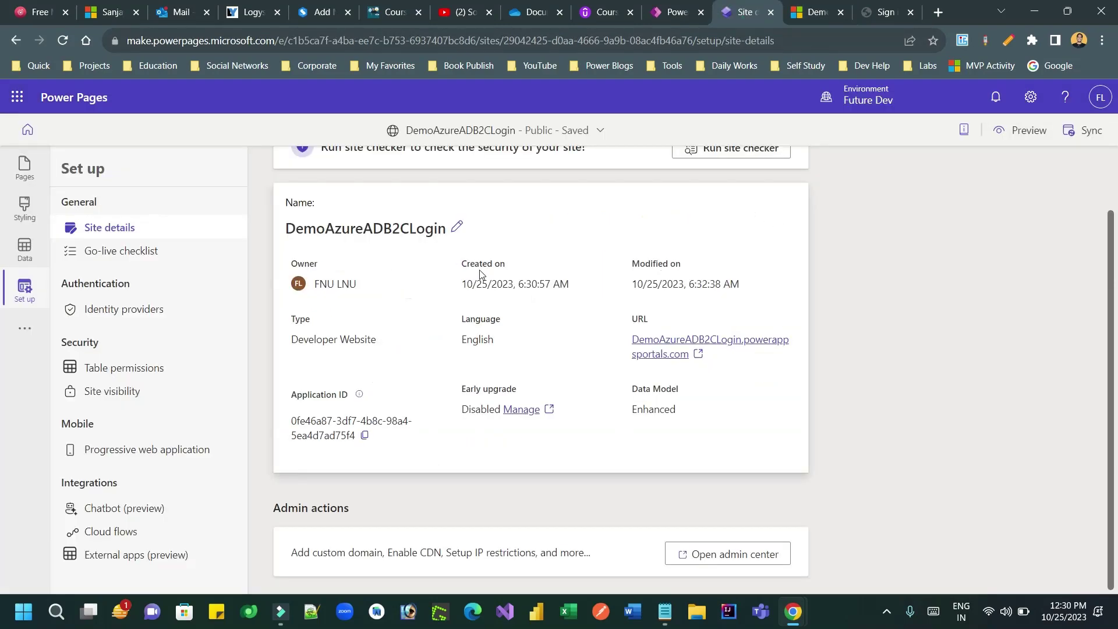
left_click(140, 317)
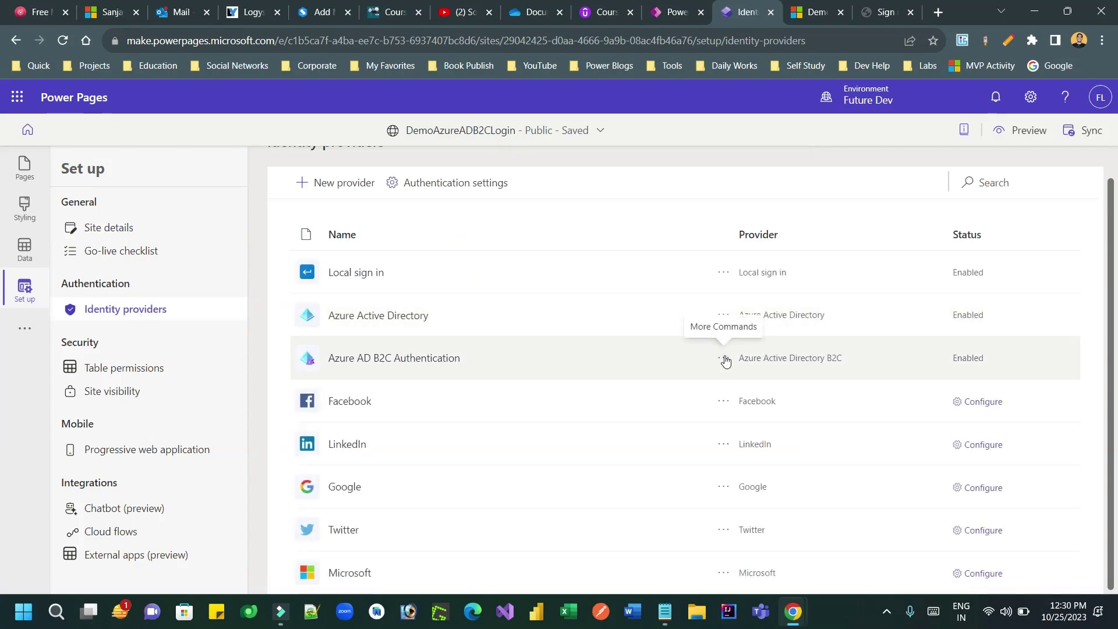
left_click(724, 358)
left_click(751, 438)
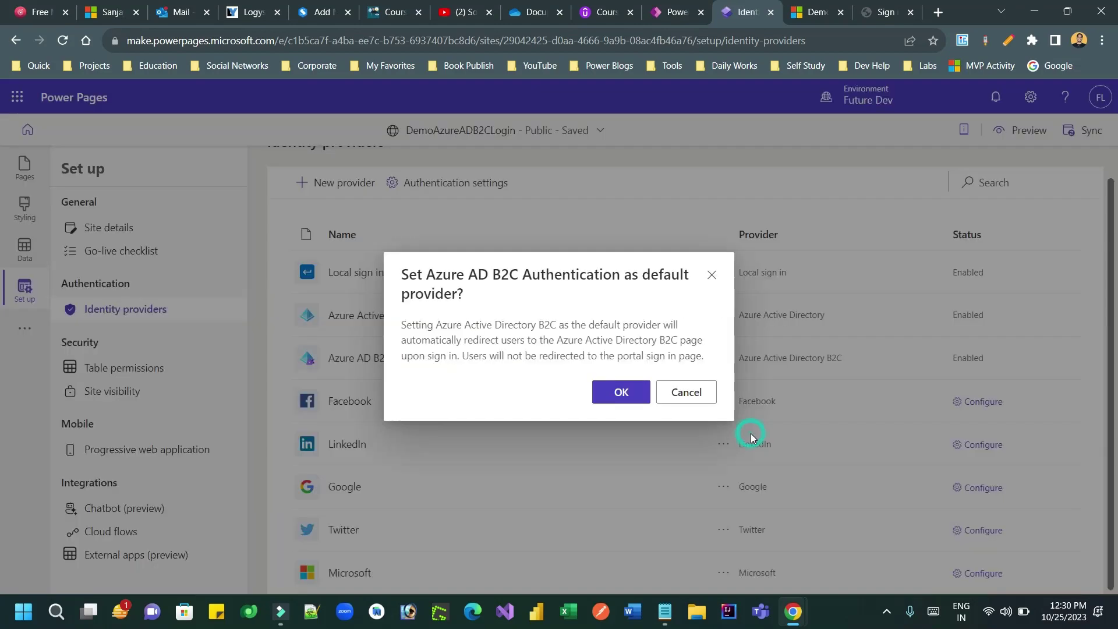
left_click_drag(458, 326, 452, 356)
left_click(632, 394)
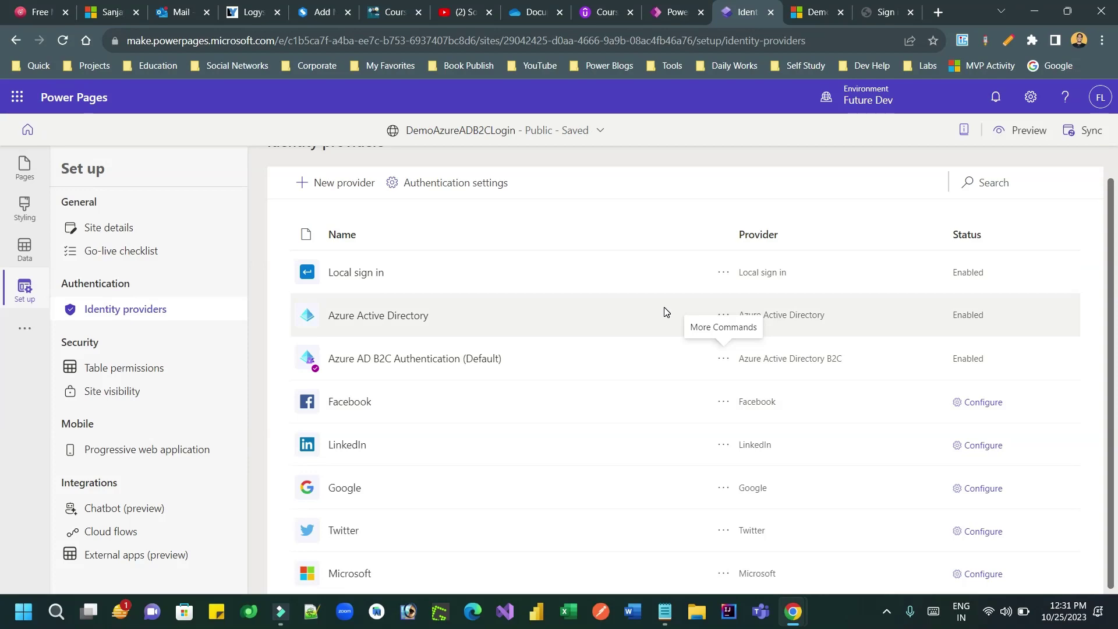
left_click(817, 16)
left_click_drag(744, 16, 817, 14)
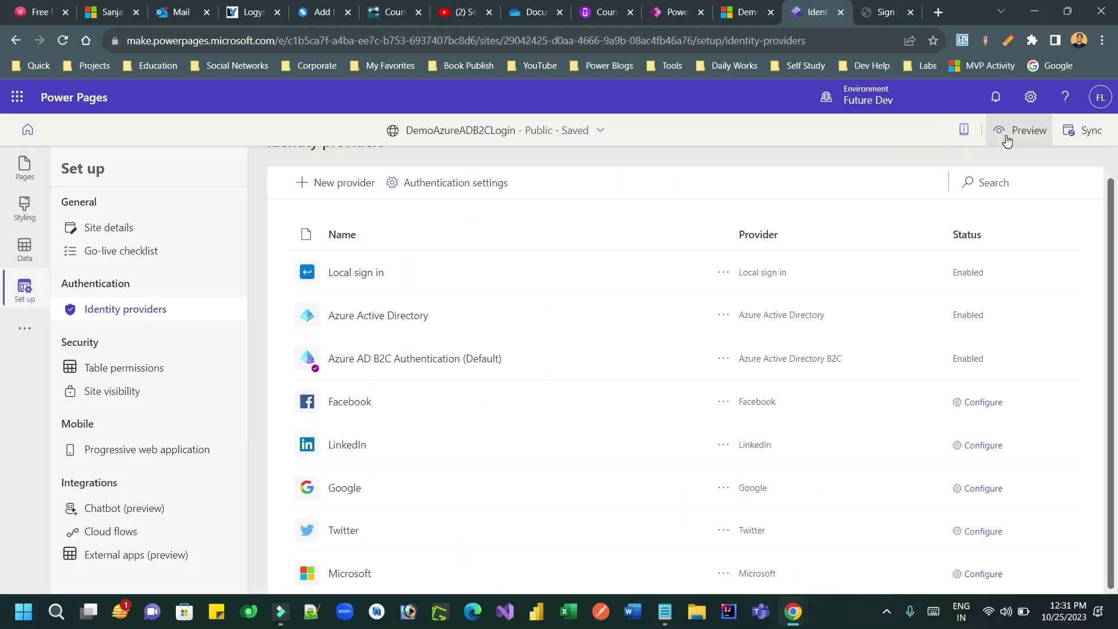
Step: Preview the site on desktop and sign in, landing on the Azure AD B2C email-and-password page
left_click(1005, 139)
left_click(973, 169)
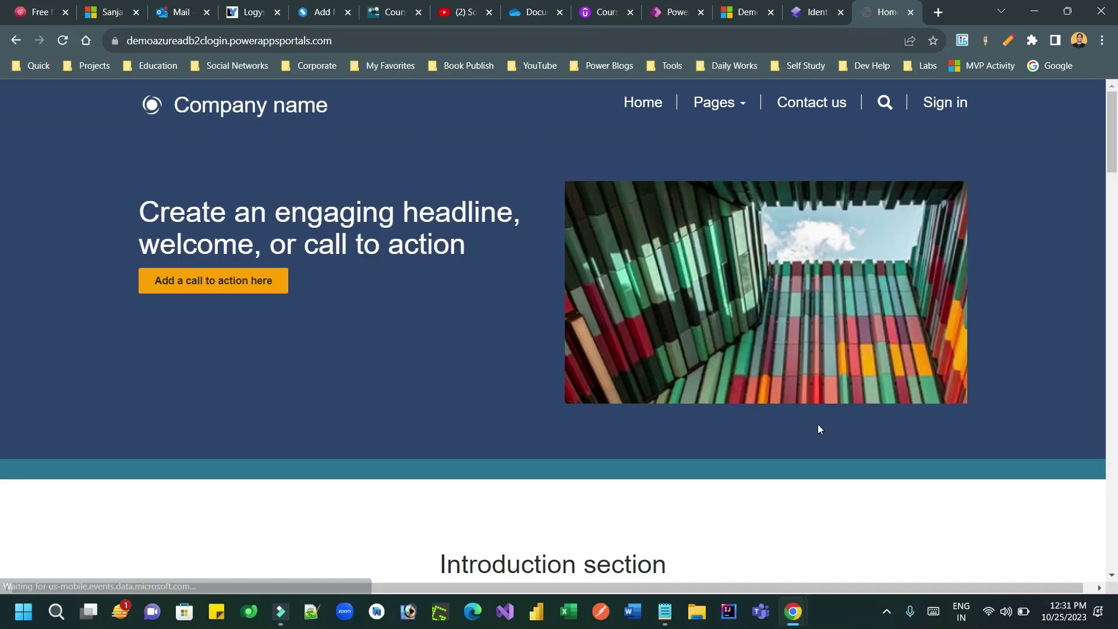
left_click(938, 103)
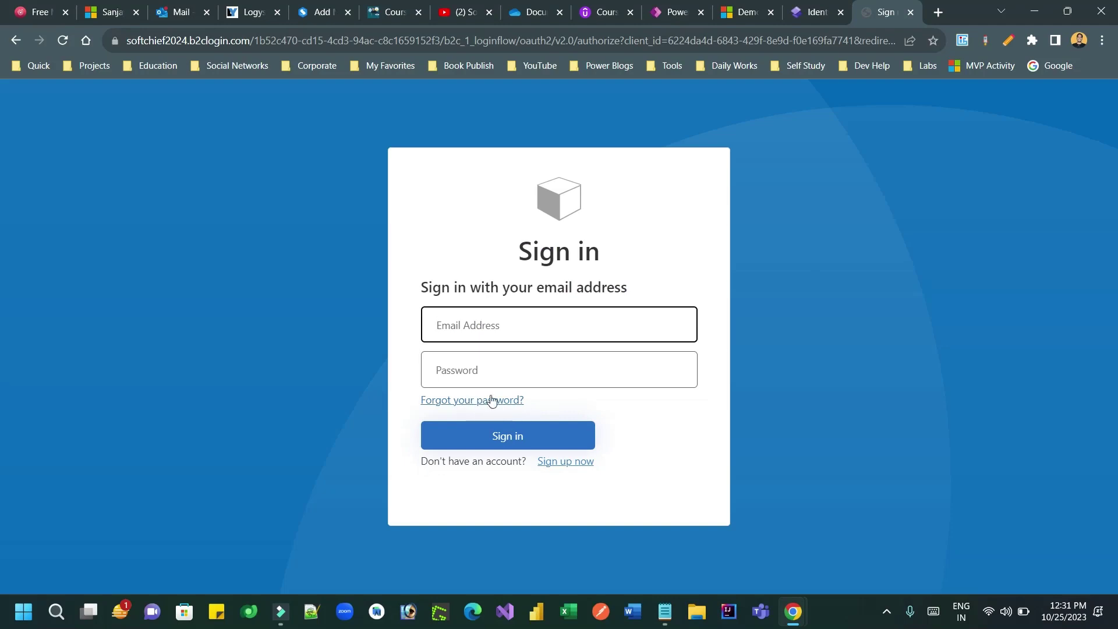
Step: Start a B2C sign-up with the new user's e-mail address and send the verification code
left_click(570, 465)
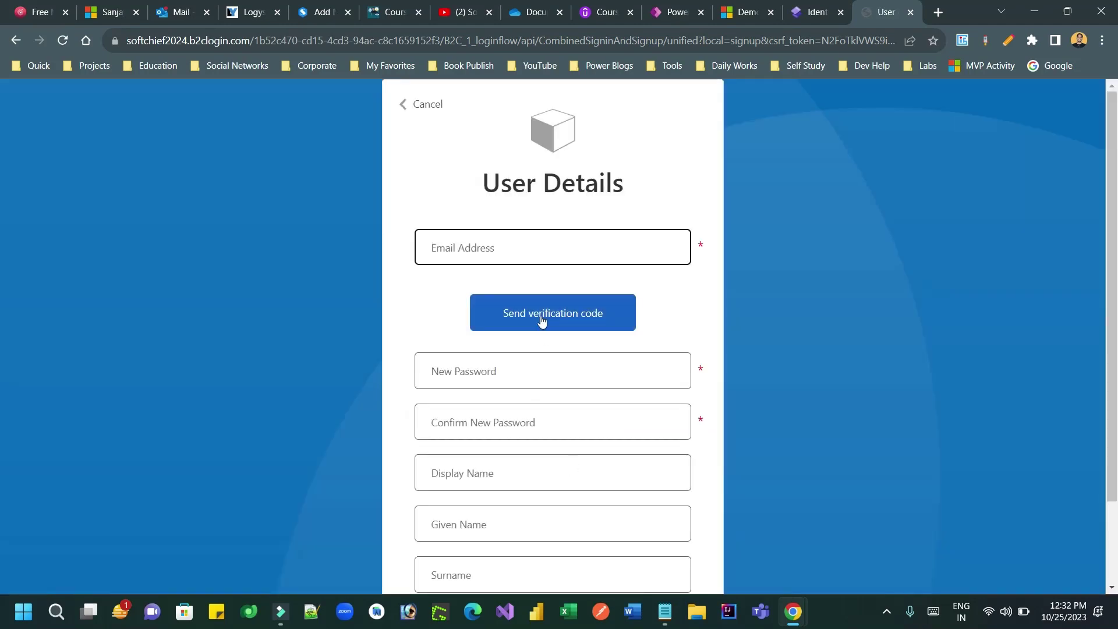
left_click(517, 241)
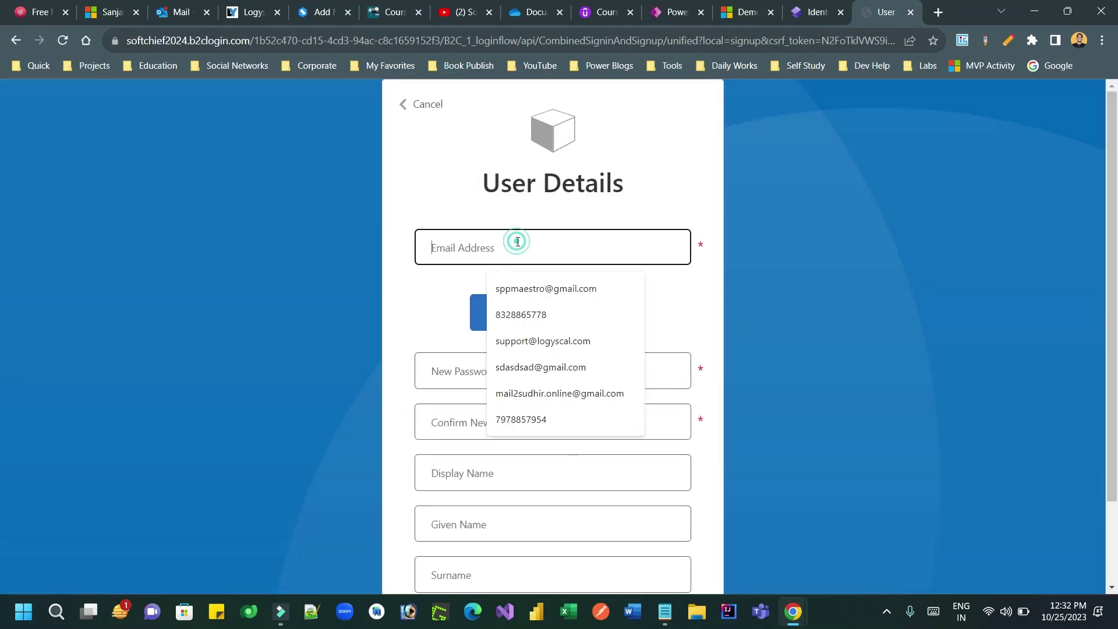
left_click(530, 286)
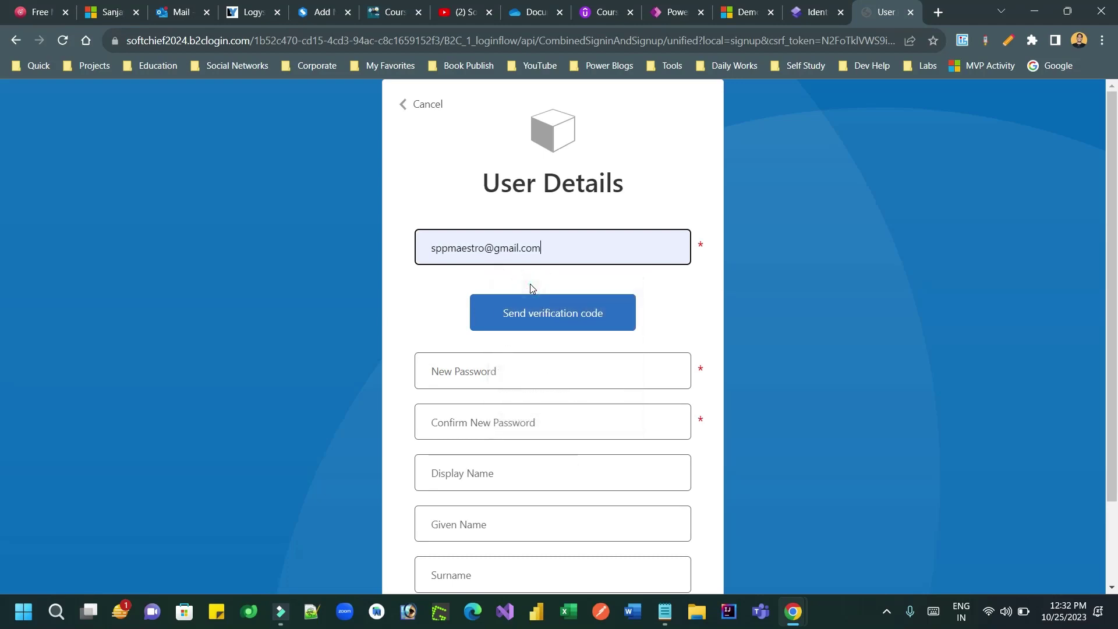
left_click_drag(448, 247, 558, 246)
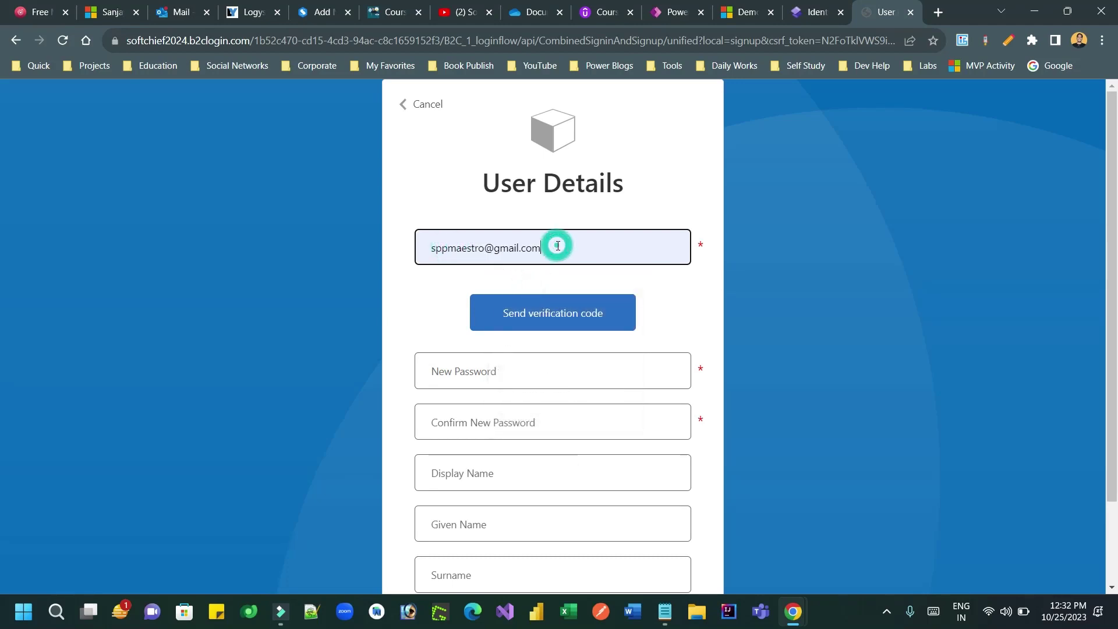
triple_click(557, 245)
left_click(543, 318)
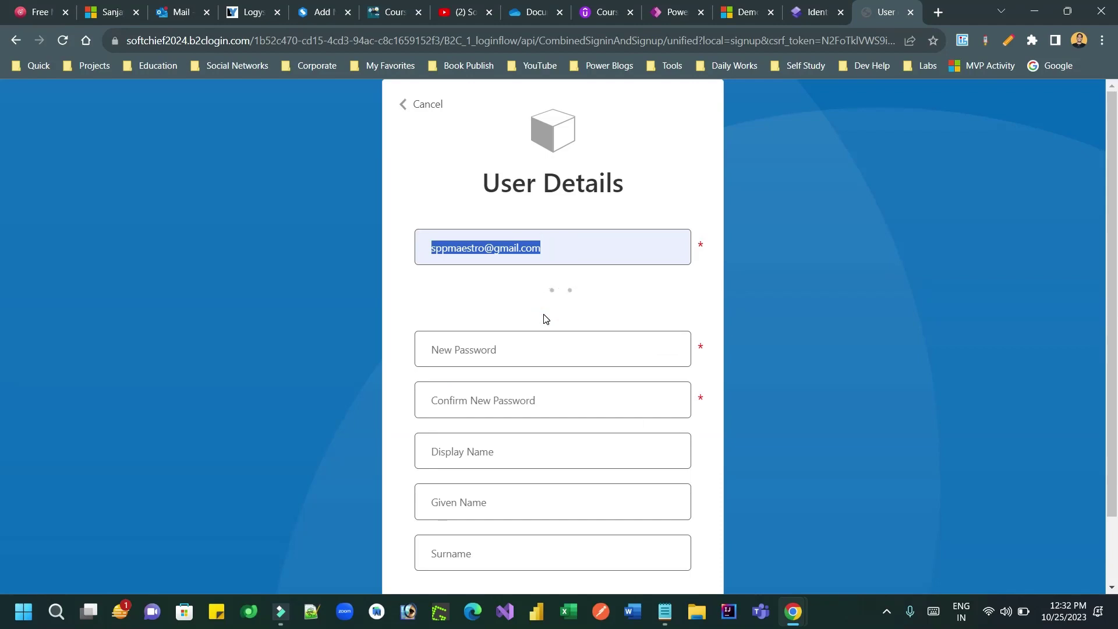
left_click(642, 305)
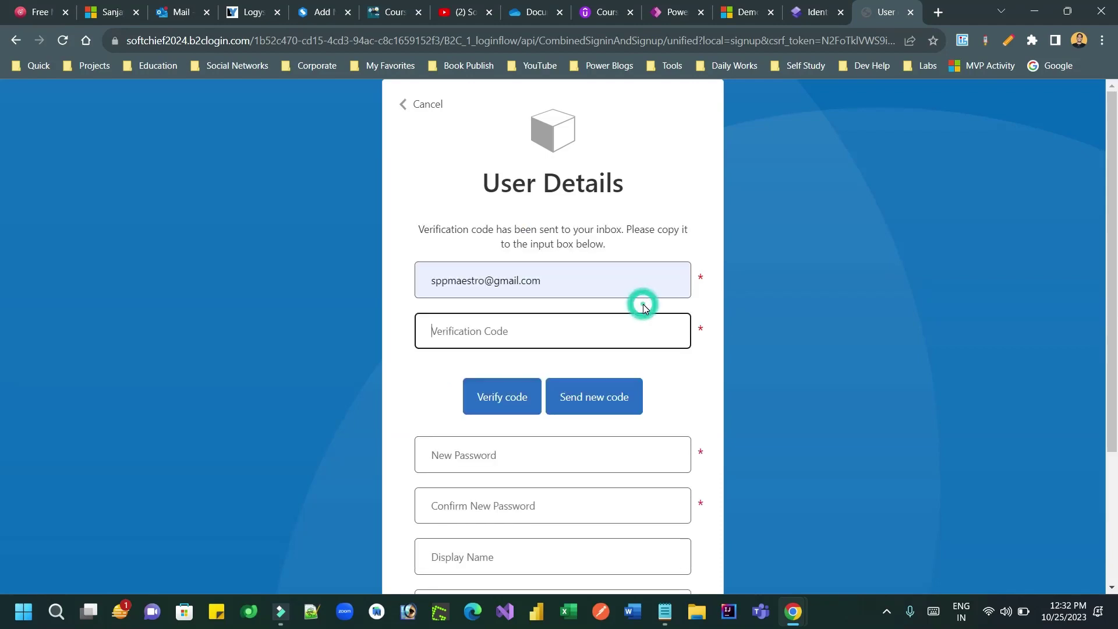
Step: Open Gmail in a new browser tab to find the code
left_click(934, 13)
type("gmail.com")
key("Return")
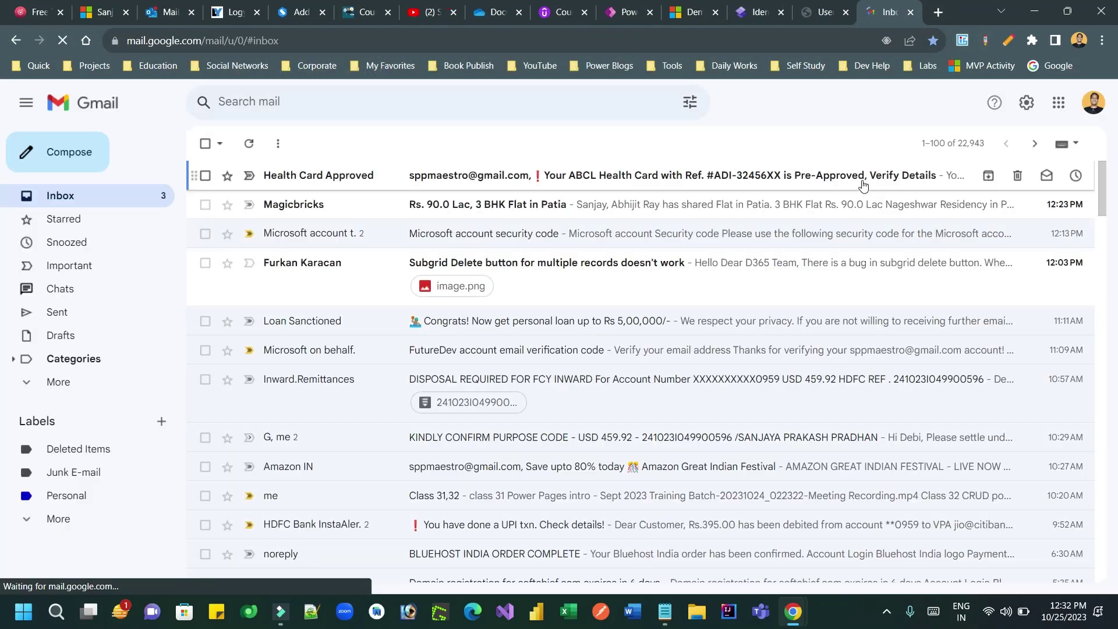
Step: Copy the code from the B2C verification email in Gmail and paste it into the Verification Code field
left_click(249, 144)
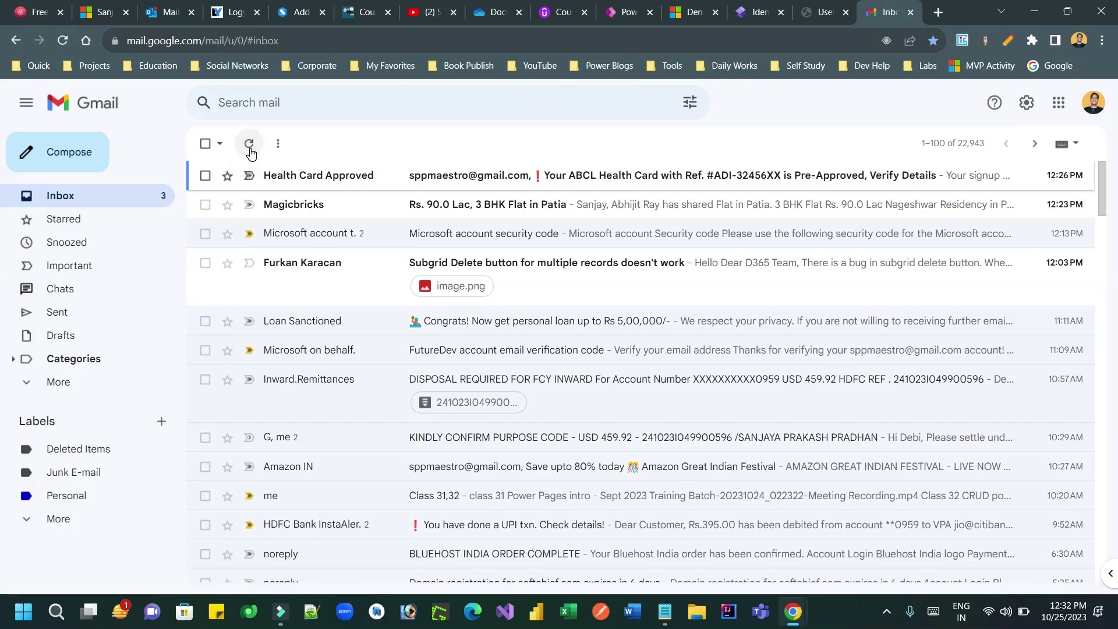
left_click(250, 150)
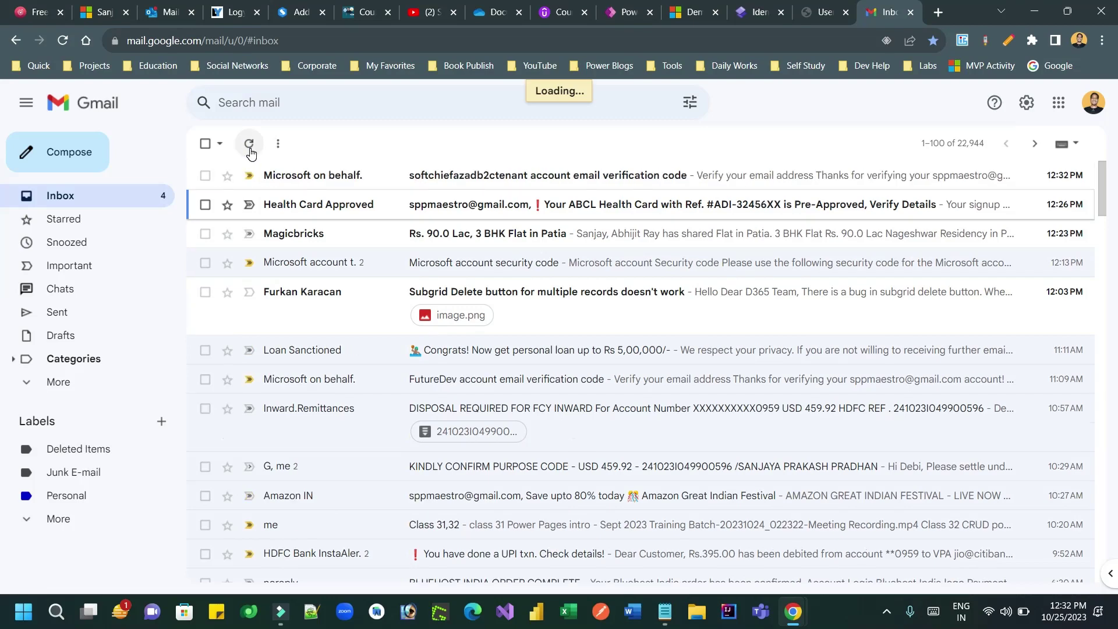
left_click(450, 179)
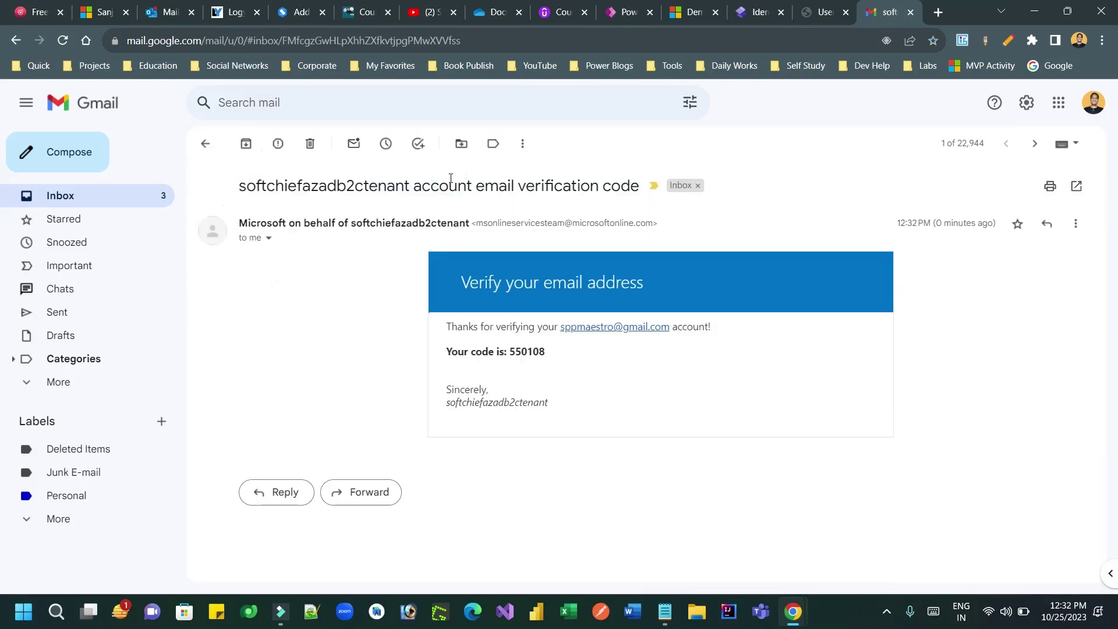
left_click_drag(348, 220, 470, 223)
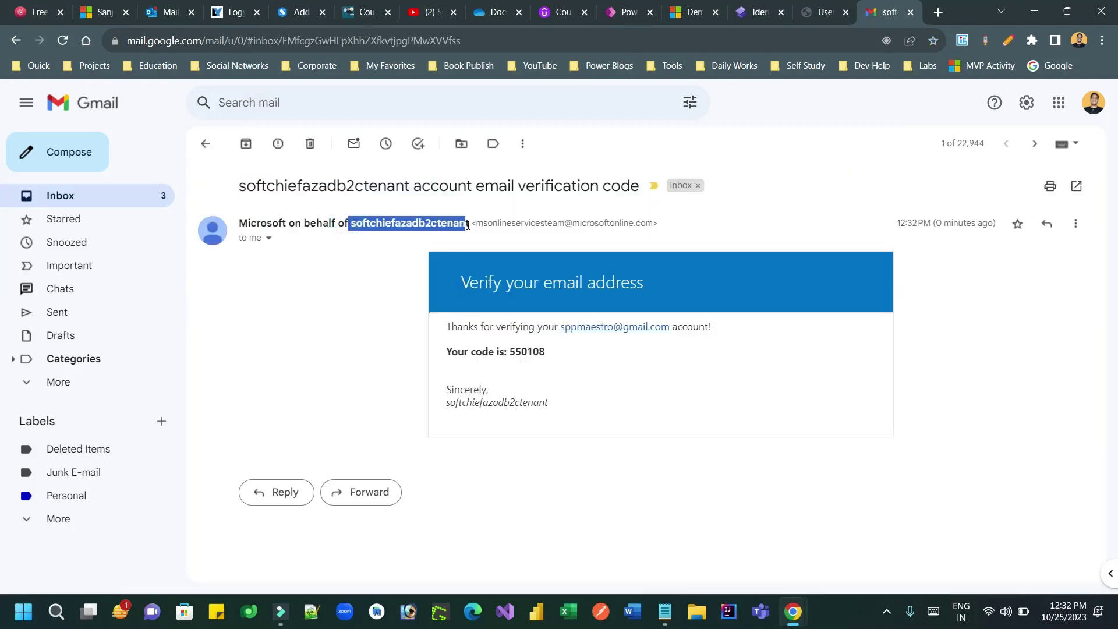
double_click(545, 355)
key("ctrl+c")
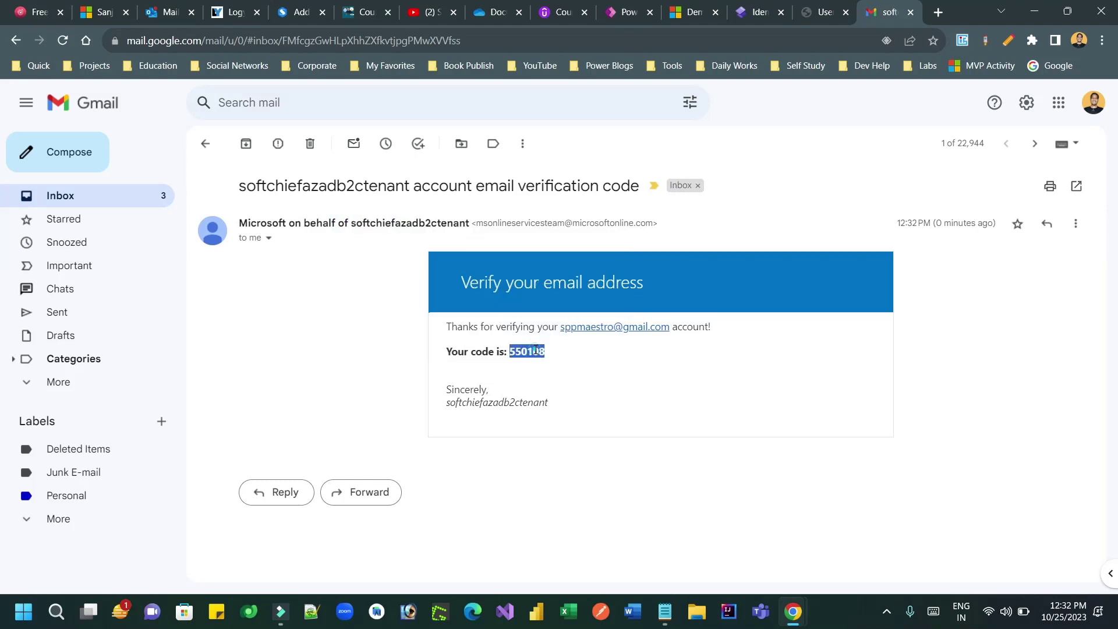
left_click(910, 12)
key("ctrl+v")
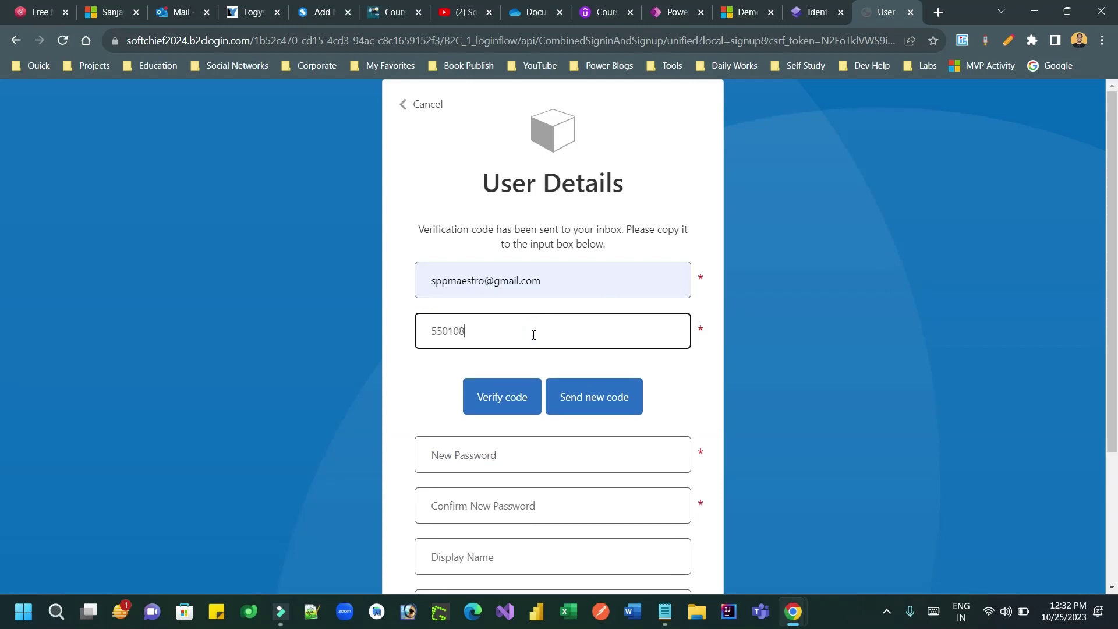
Step: Verify the e-mail code, then enter and confirm the new account's password
left_click(502, 396)
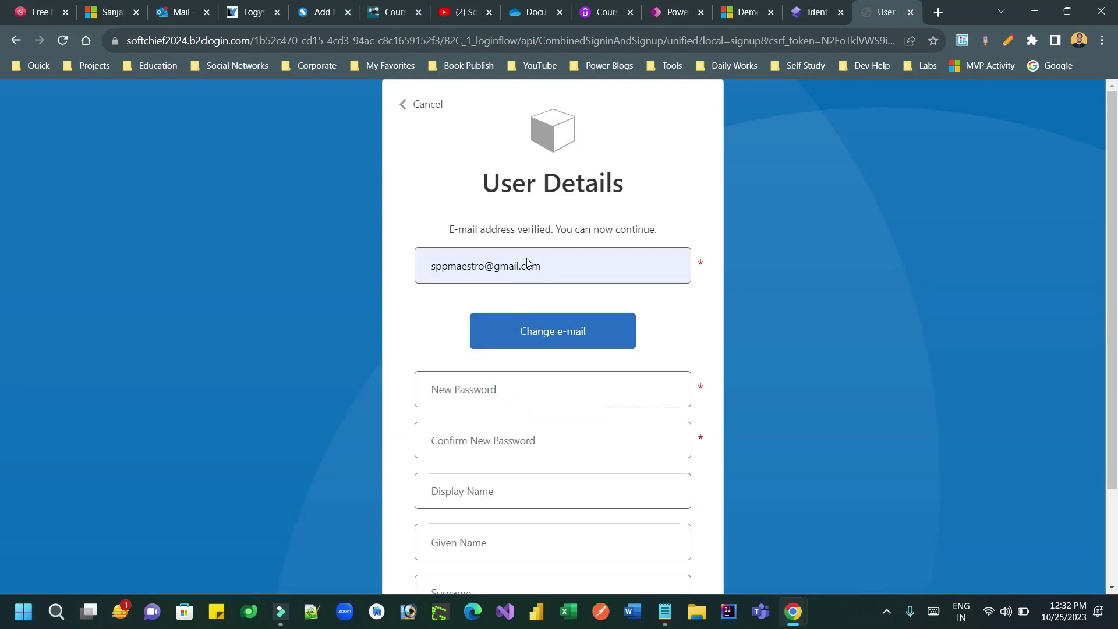
left_click(506, 387)
type("Pass")
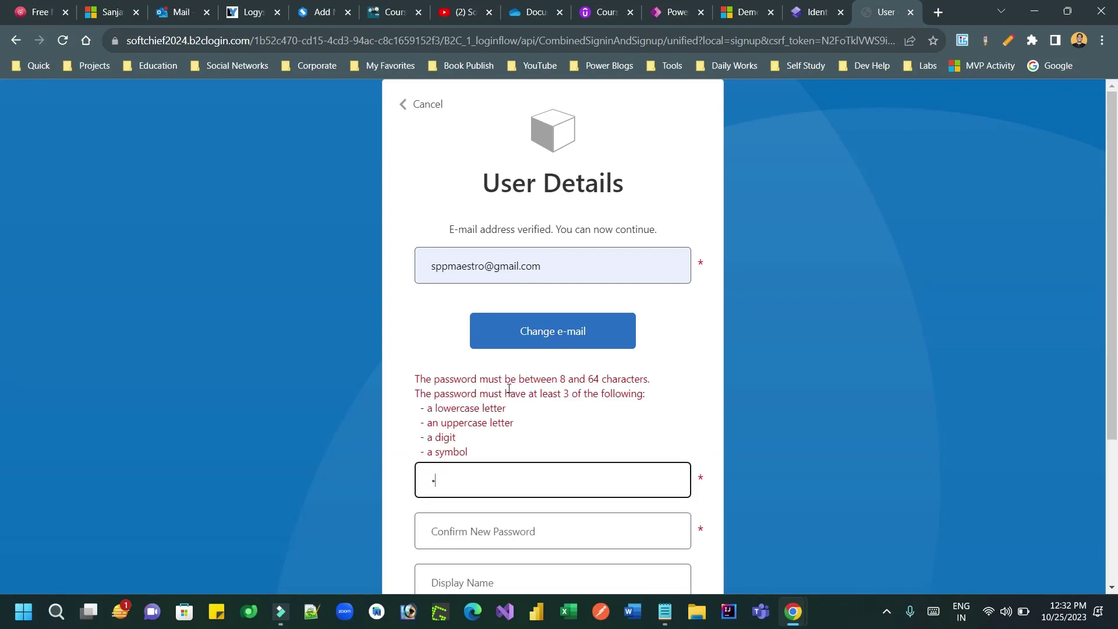
type("word")
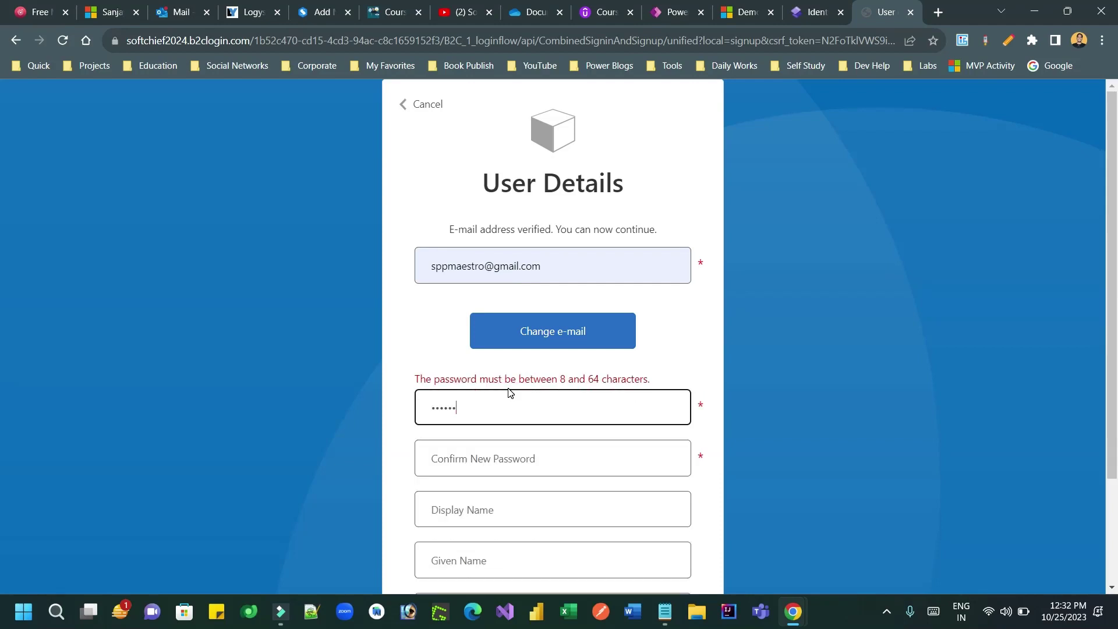
key("BackSpace")
key("BackSpace")
key("BackSpace")
key("BackSpace")
key("BackSpace")
key("BackSpace")
key("BackSpace")
key("BackSpace")
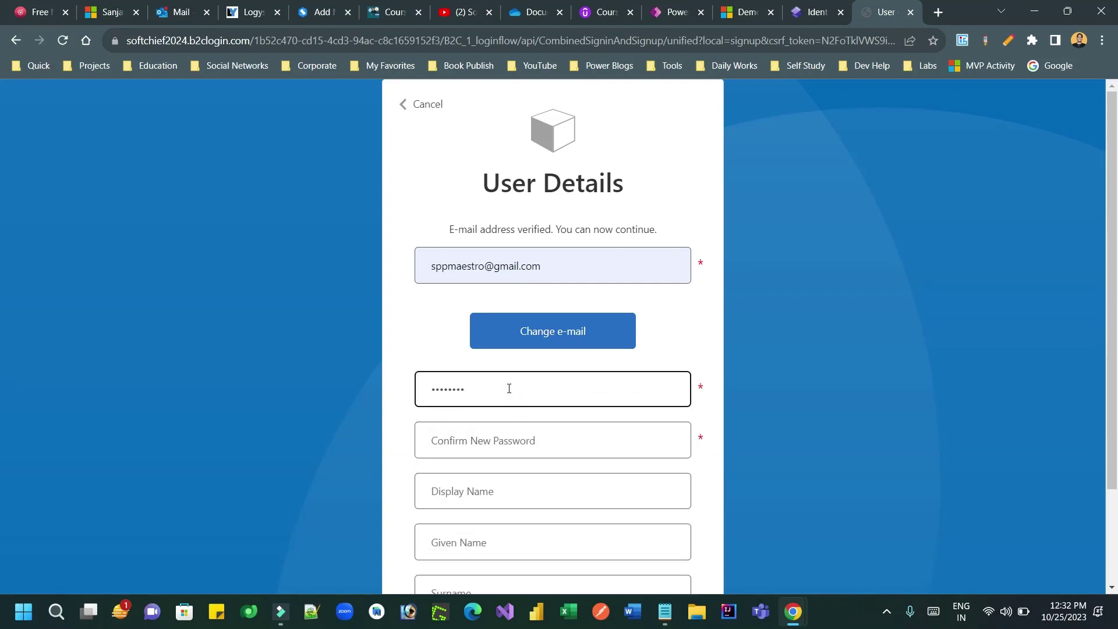
type("Password1")
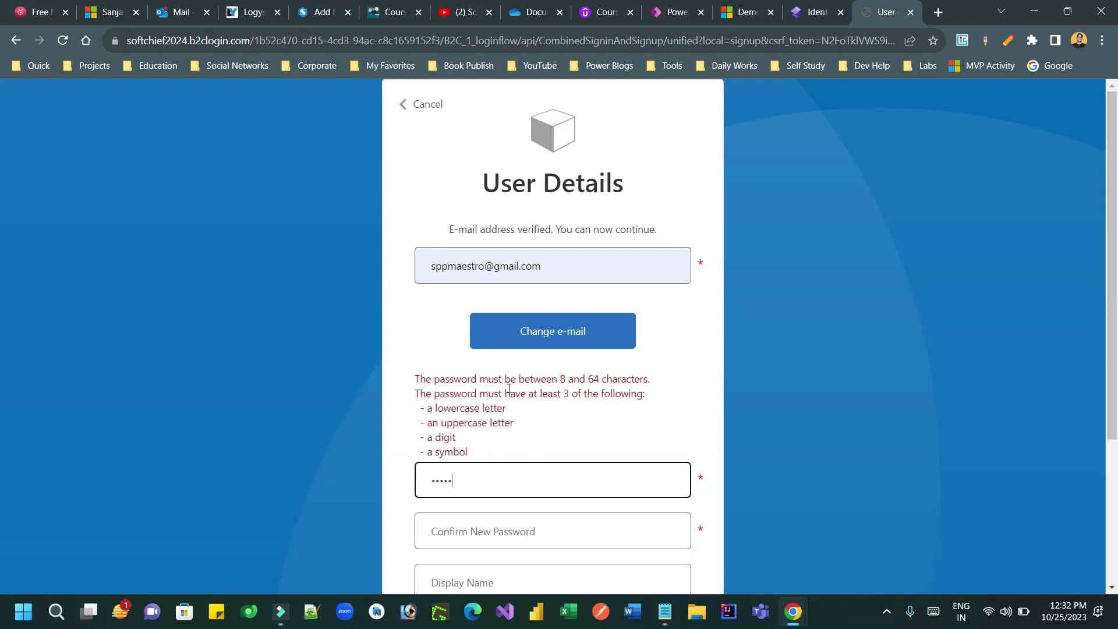
key("Tab")
type("Passwor")
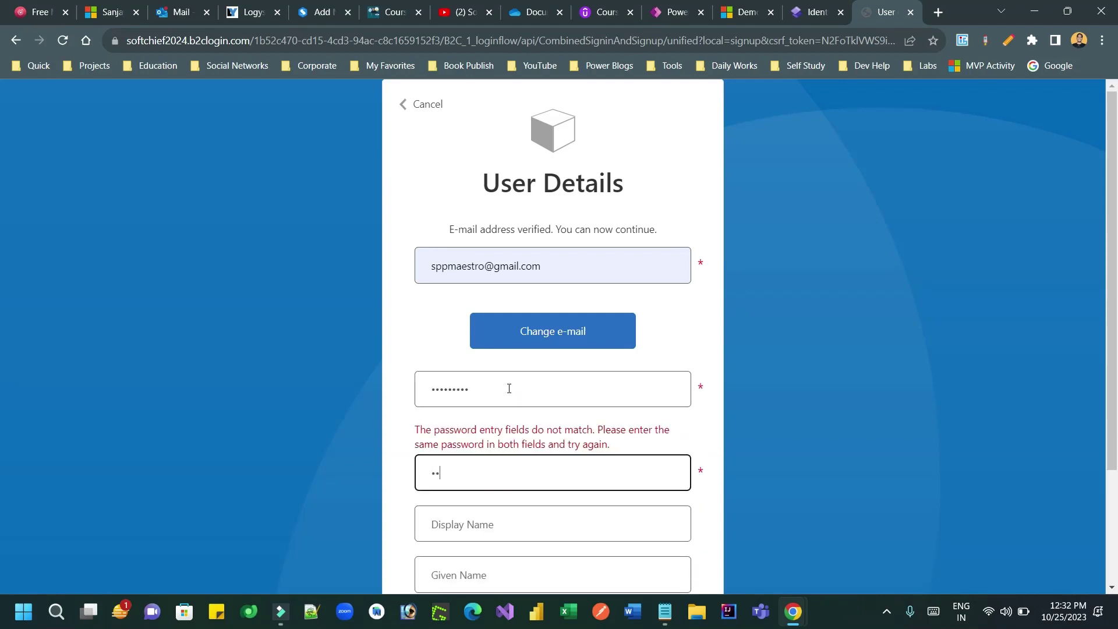
type("d1")
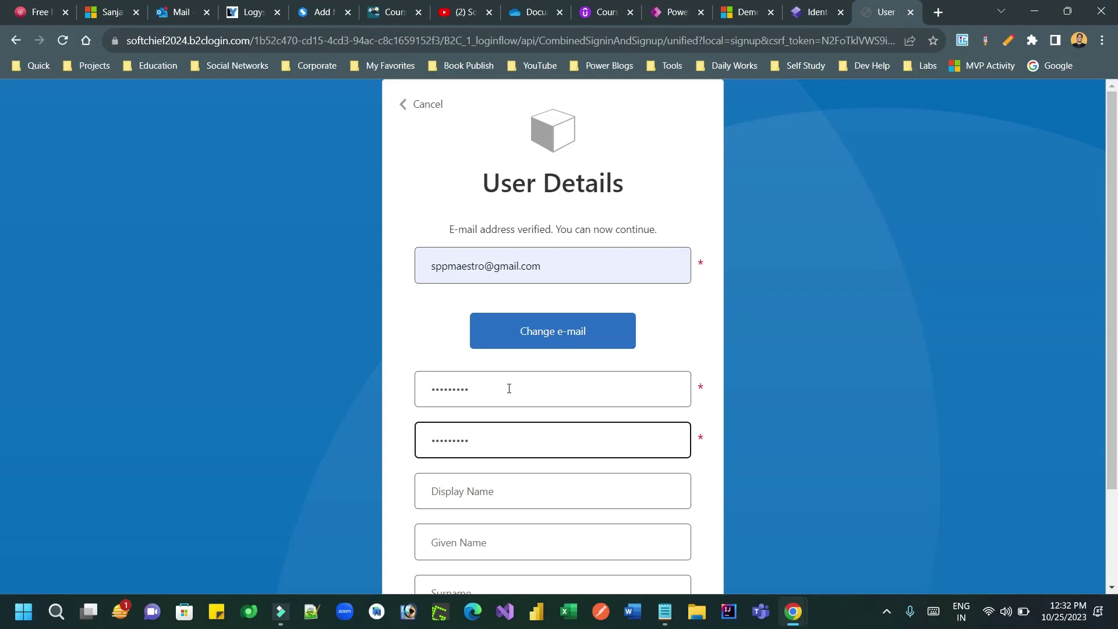
Step: Fill in the display name, given name and surname, then create the B2C account
left_click(493, 492)
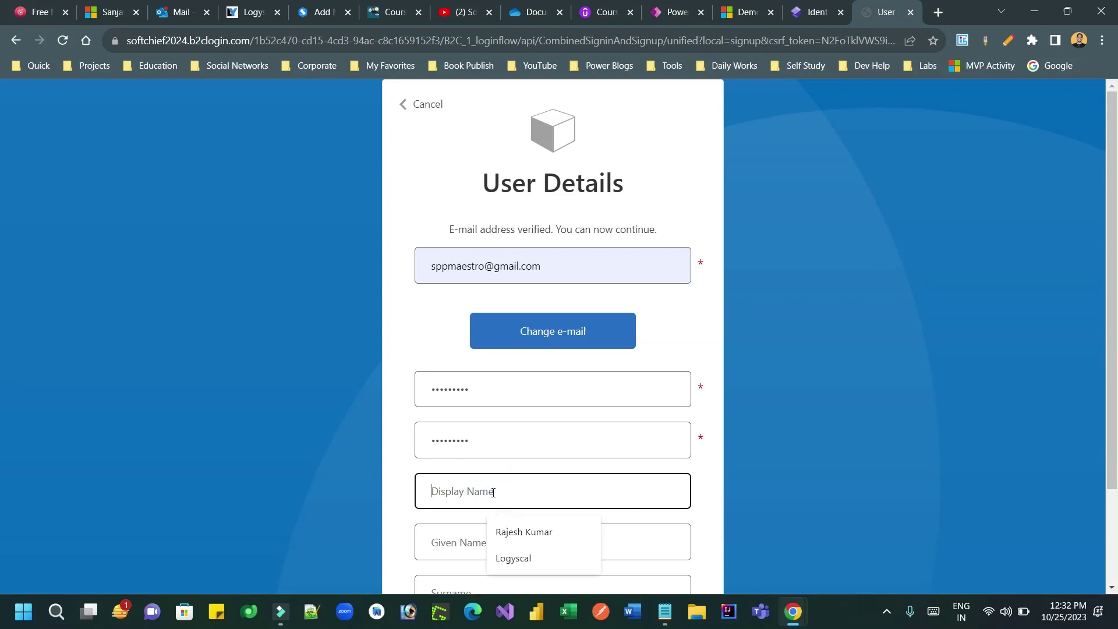
type("Rockst")
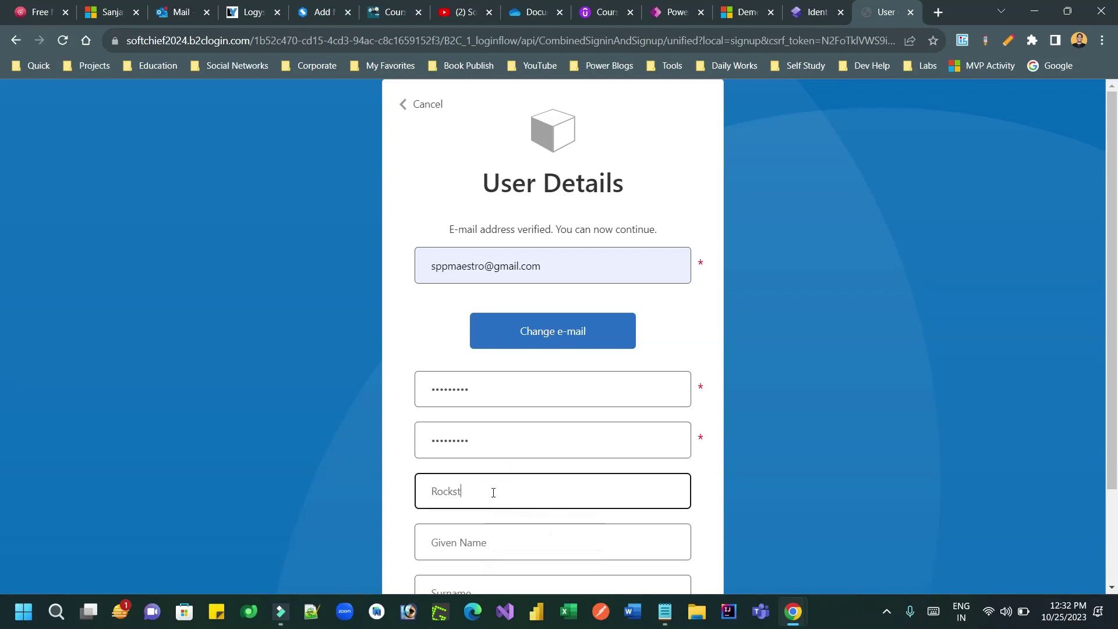
type("ar")
key("Tab")
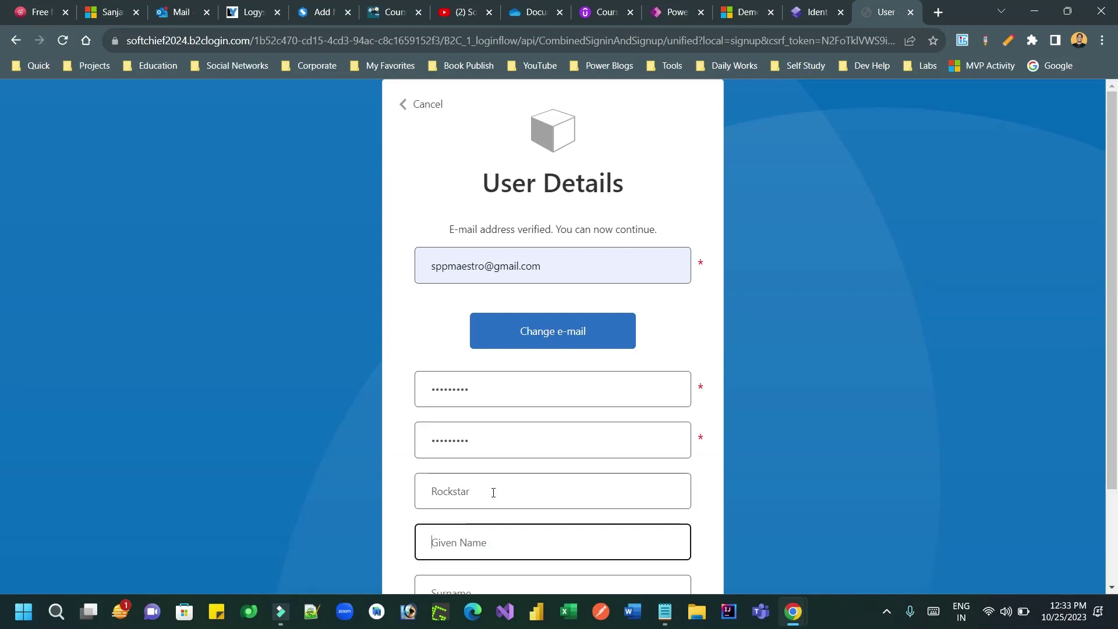
key("Tab")
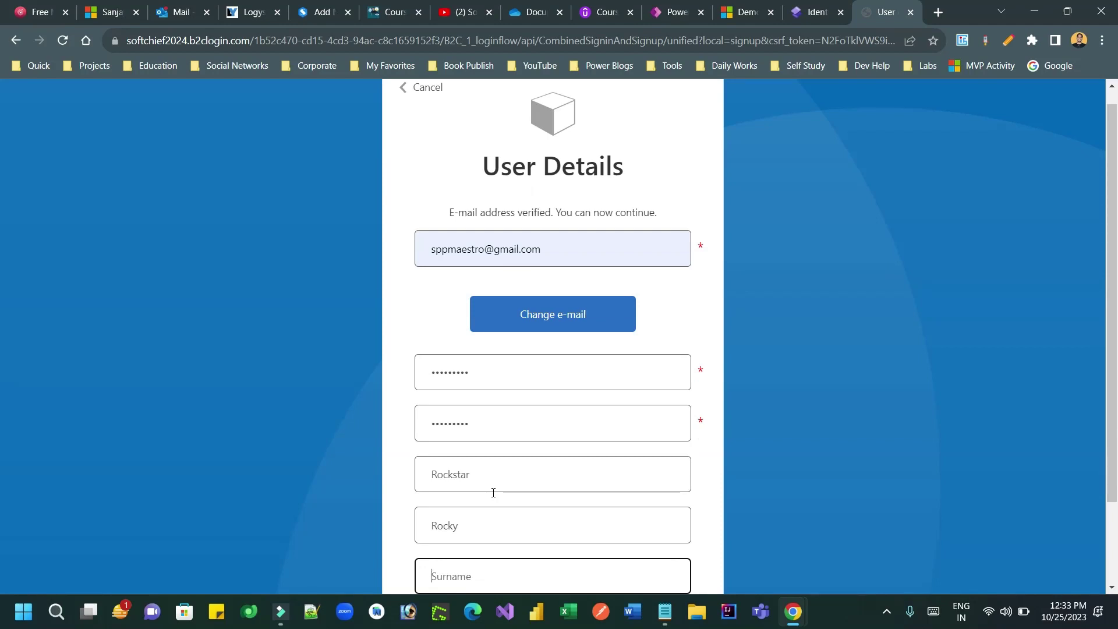
scroll(494, 493, "down", 2)
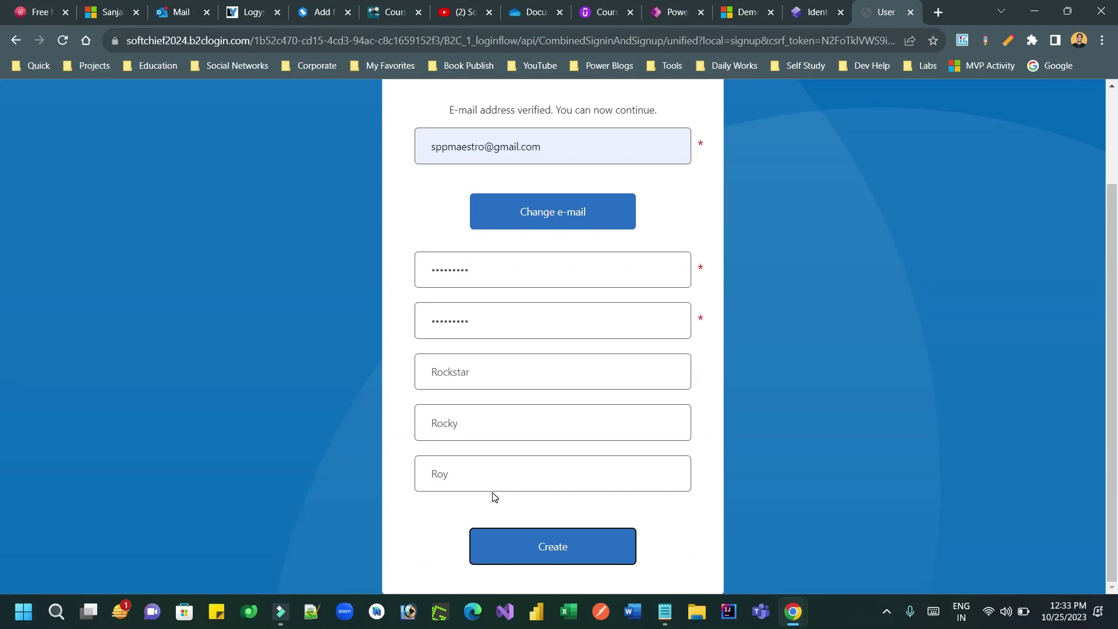
left_click(571, 552)
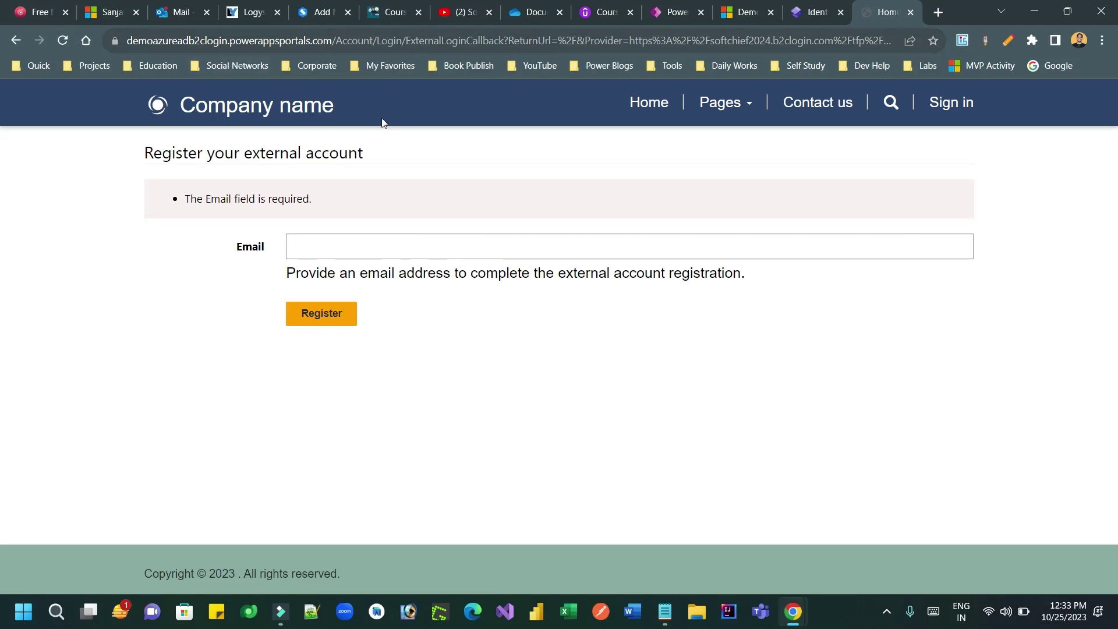
Step: Fill the registration email with the saved address and submit the external account registration
left_click_drag(185, 199, 320, 202)
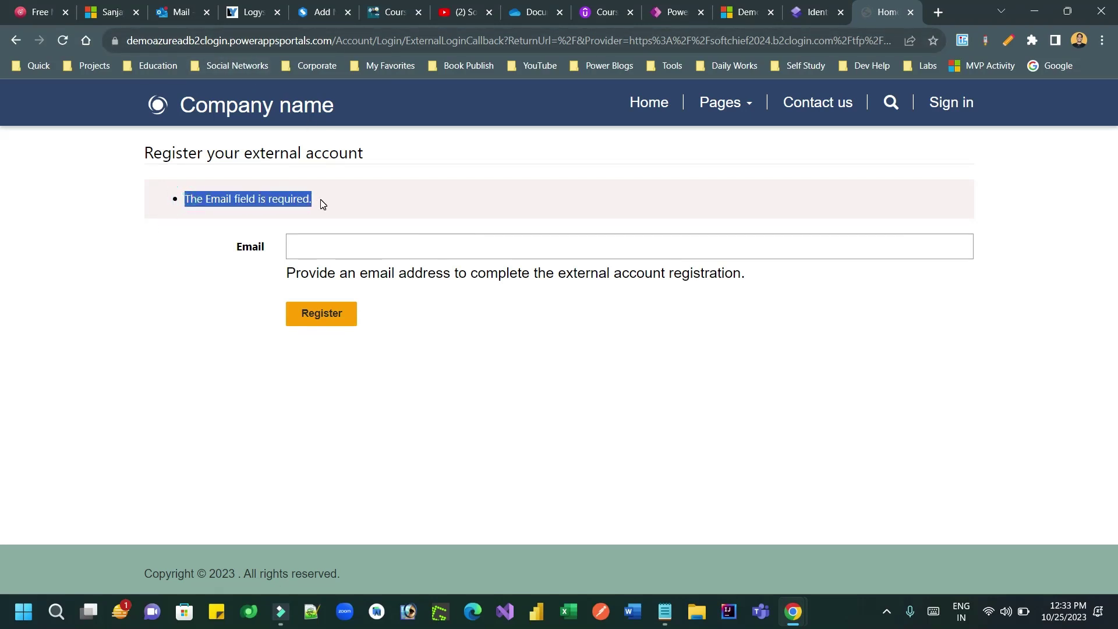
left_click(391, 246)
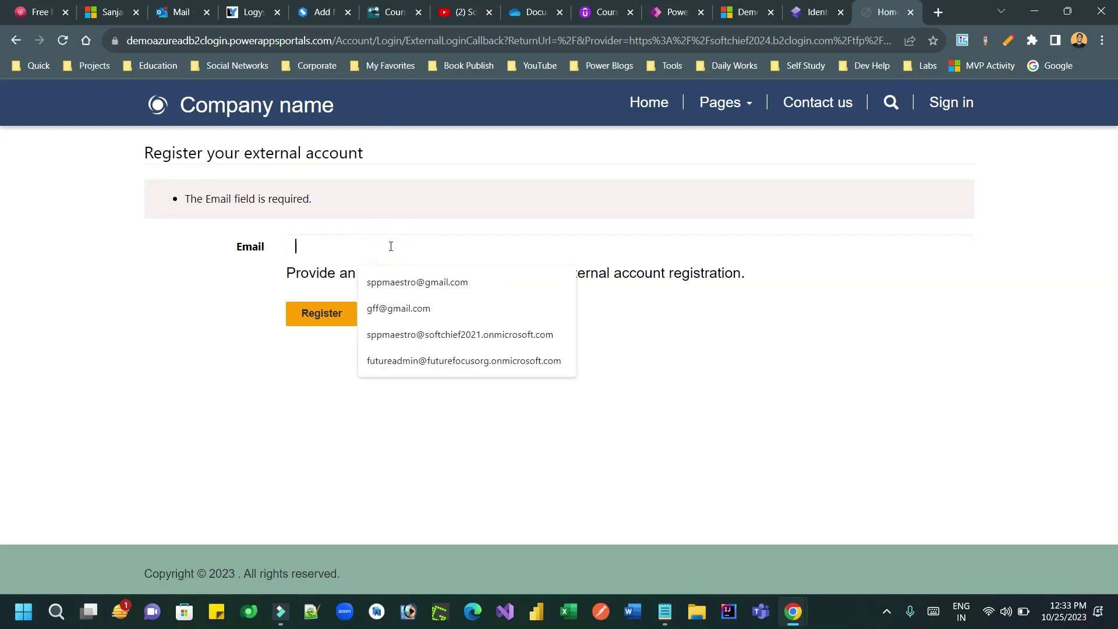
left_click(374, 282)
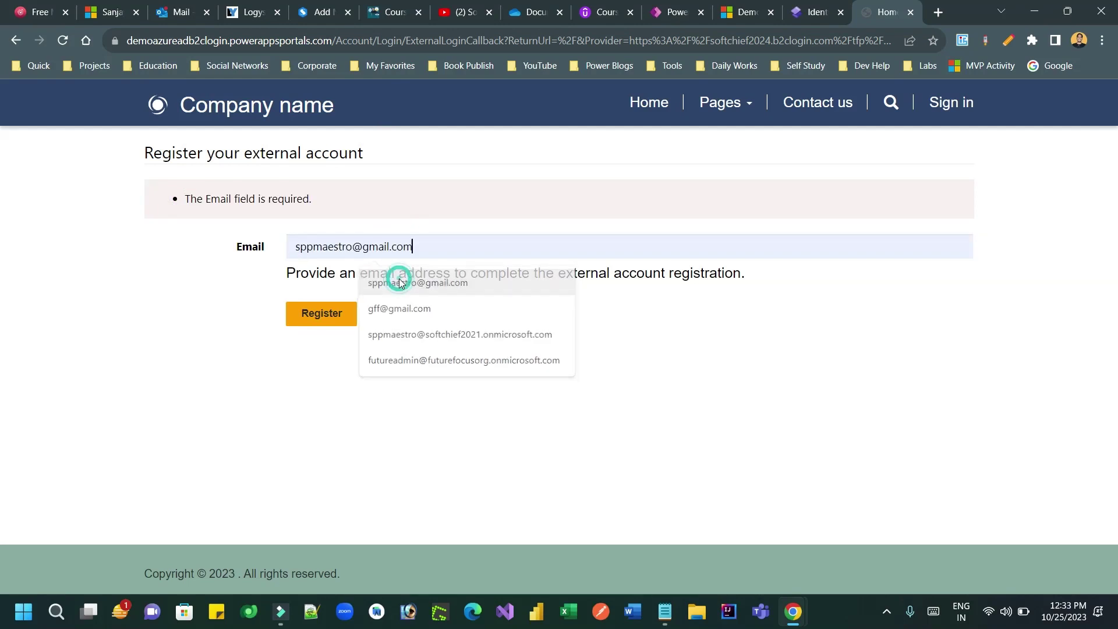
left_click(333, 319)
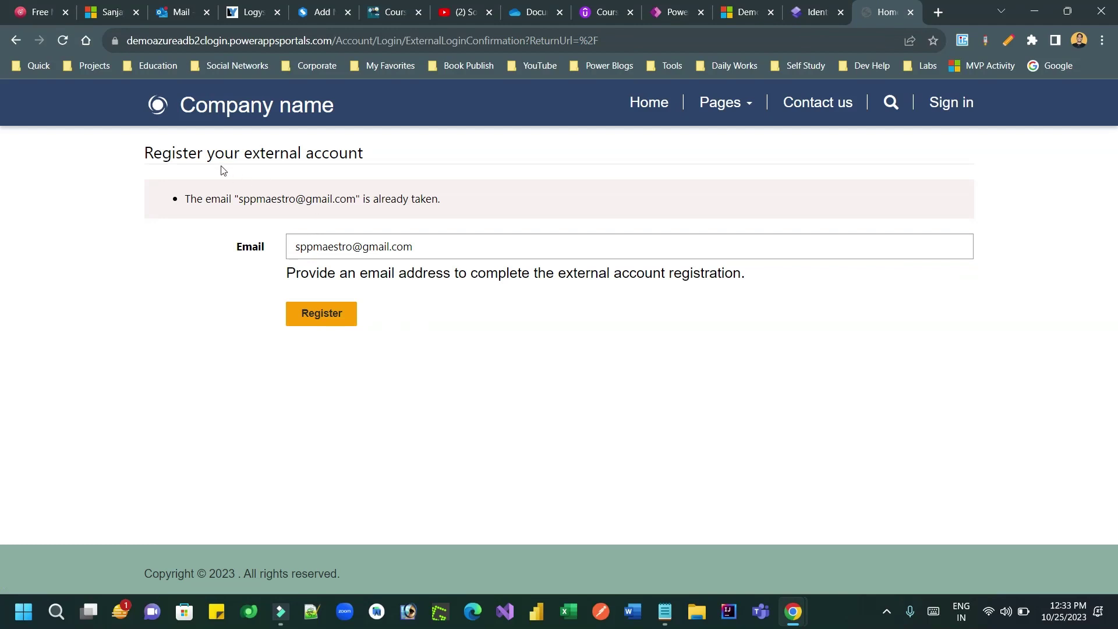
Step: After the 'already taken' error, add '1' before the @ in the email and resubmit
left_click_drag(214, 155, 377, 155)
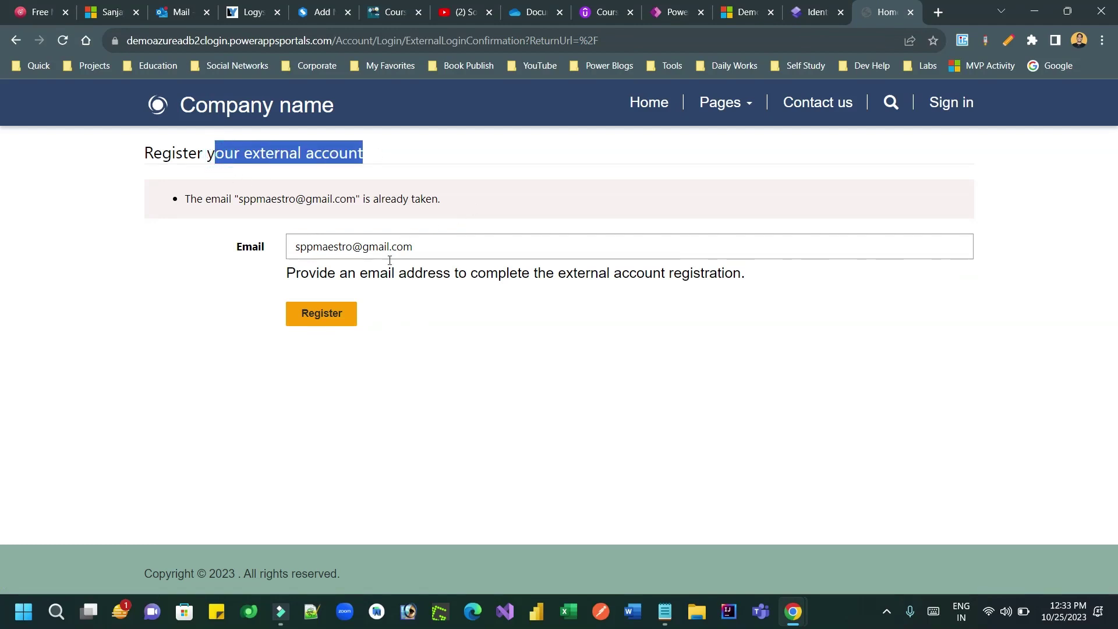
left_click_drag(361, 271, 286, 273)
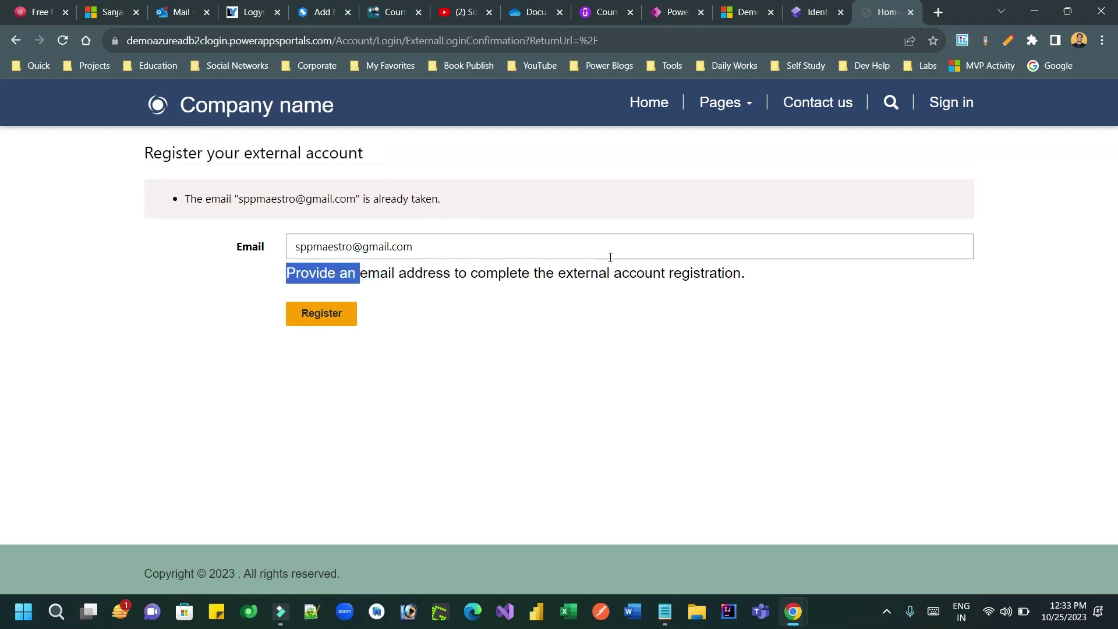
left_click(353, 246)
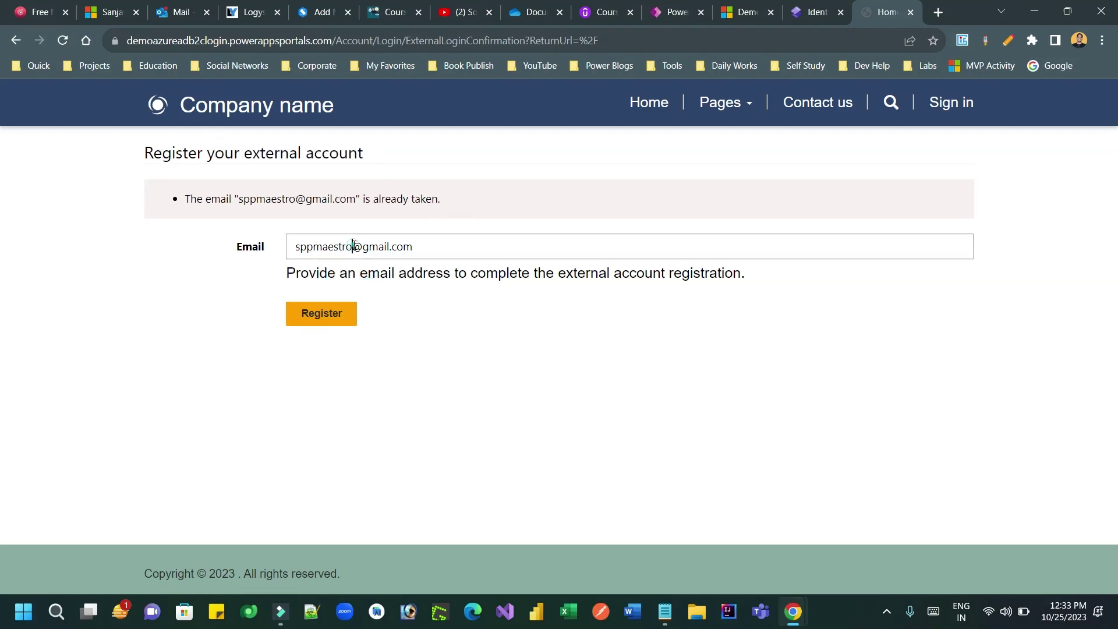
type("1")
left_click(328, 318)
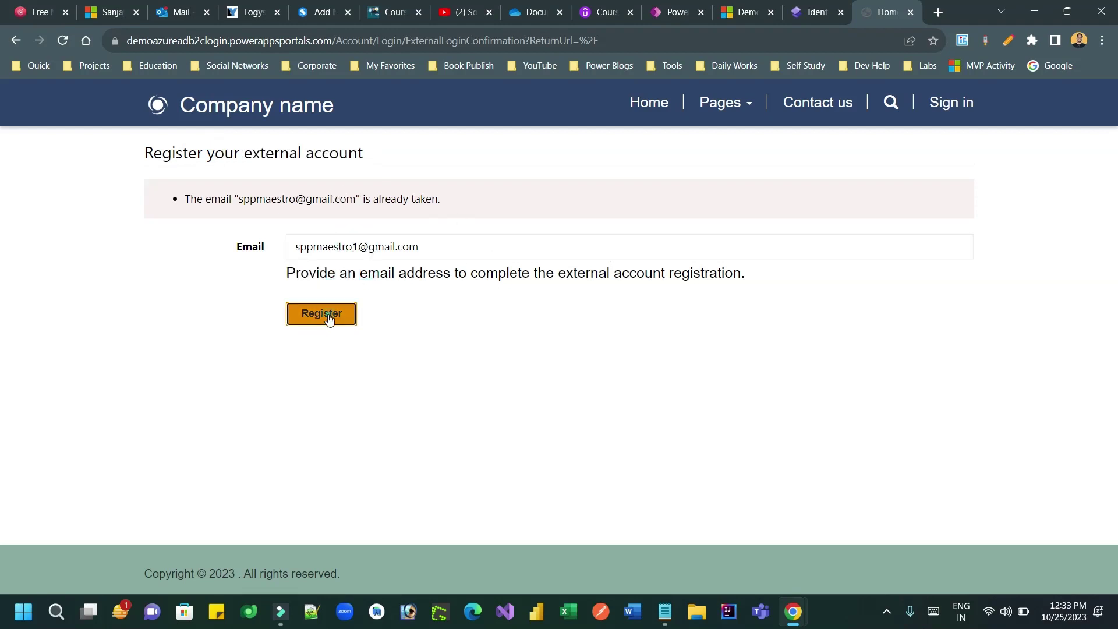
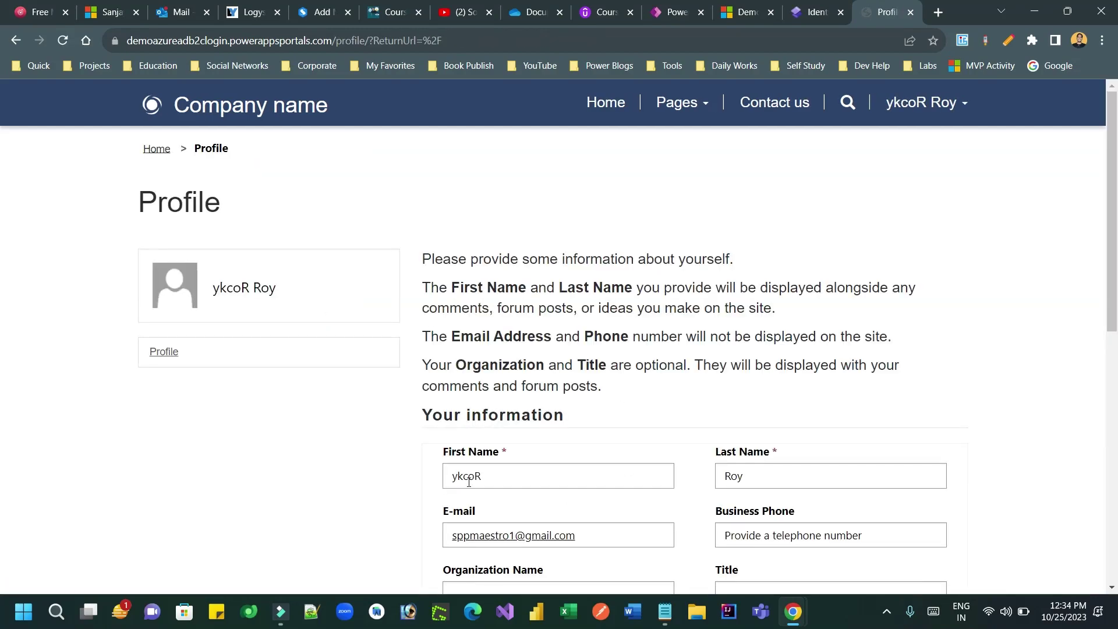
scroll(3, 243, "down", 1)
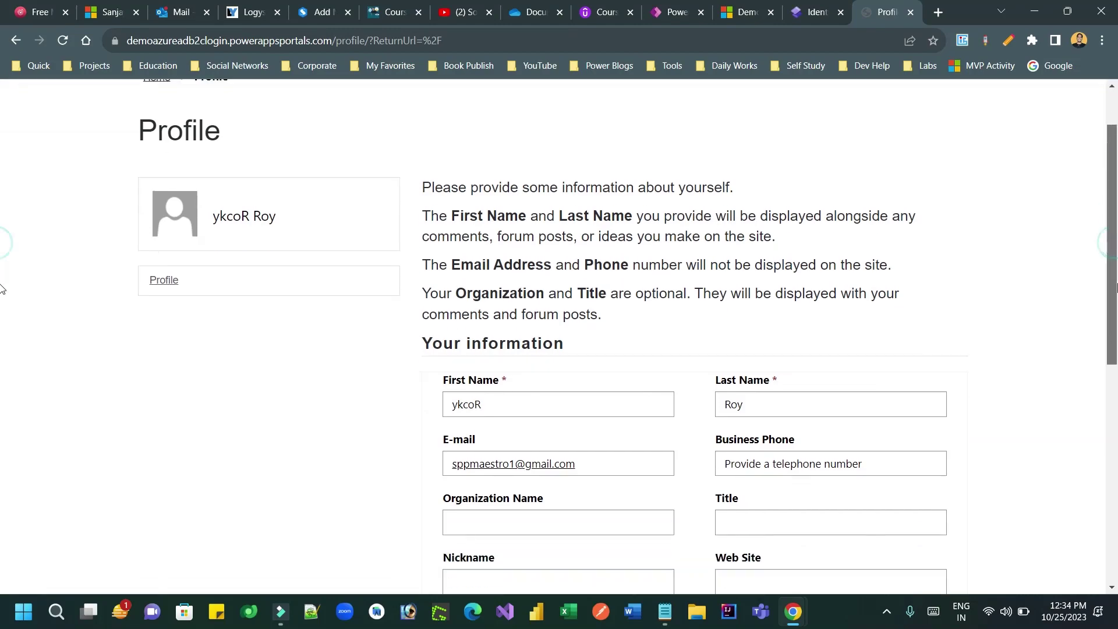
double_click(488, 413)
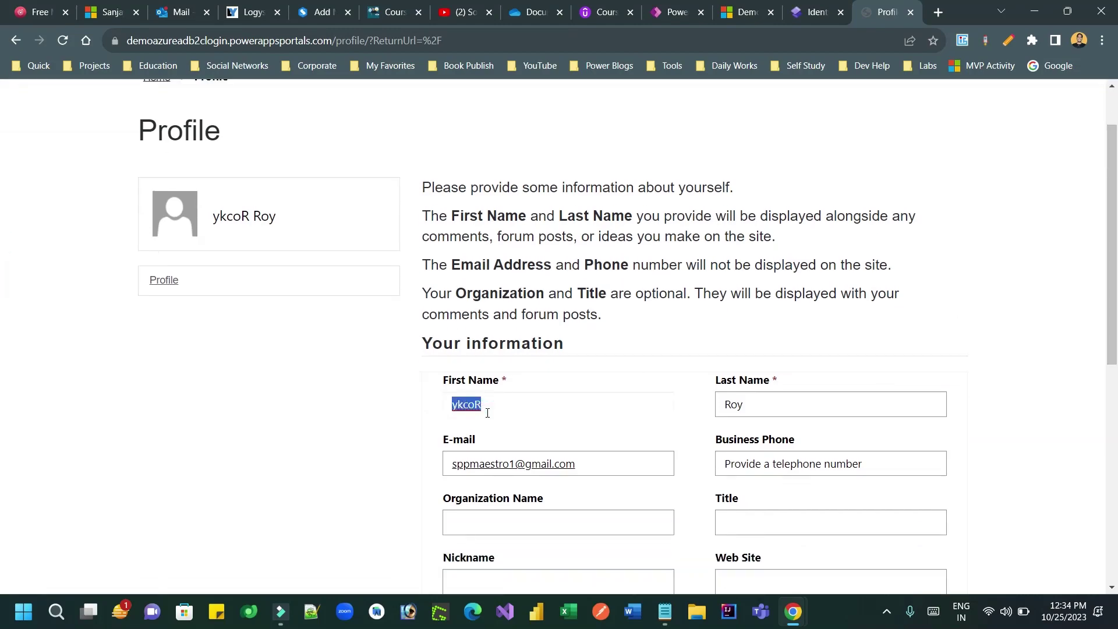
type("Ro")
key("BackSpace")
key("BackSpace")
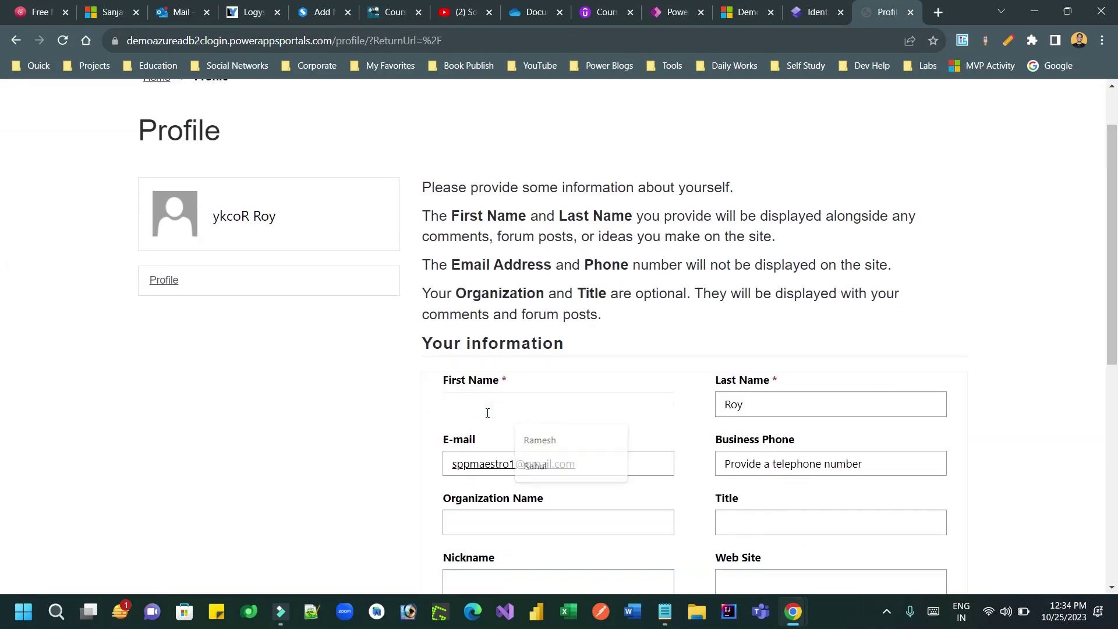
type("Rocky")
key("Tab")
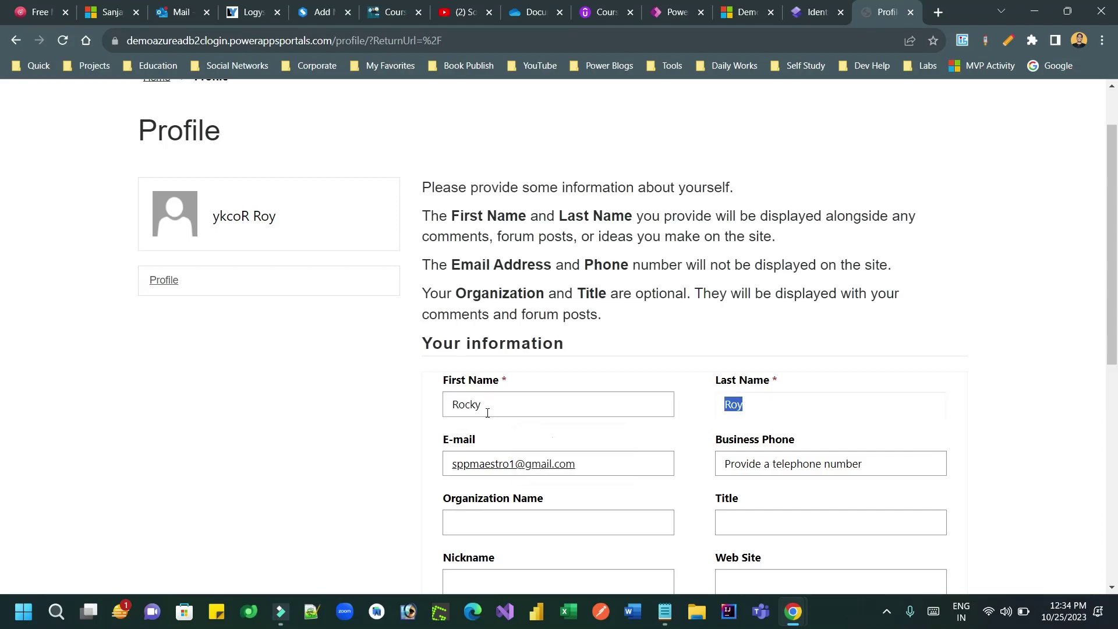
scroll(766, 335, "down", 2)
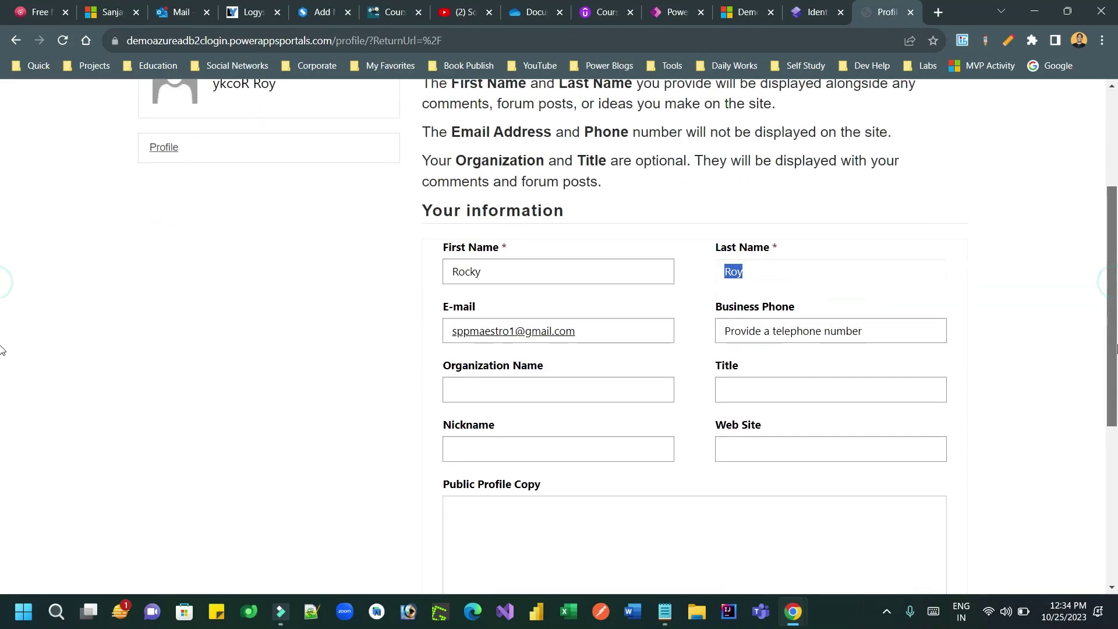
left_click(753, 328)
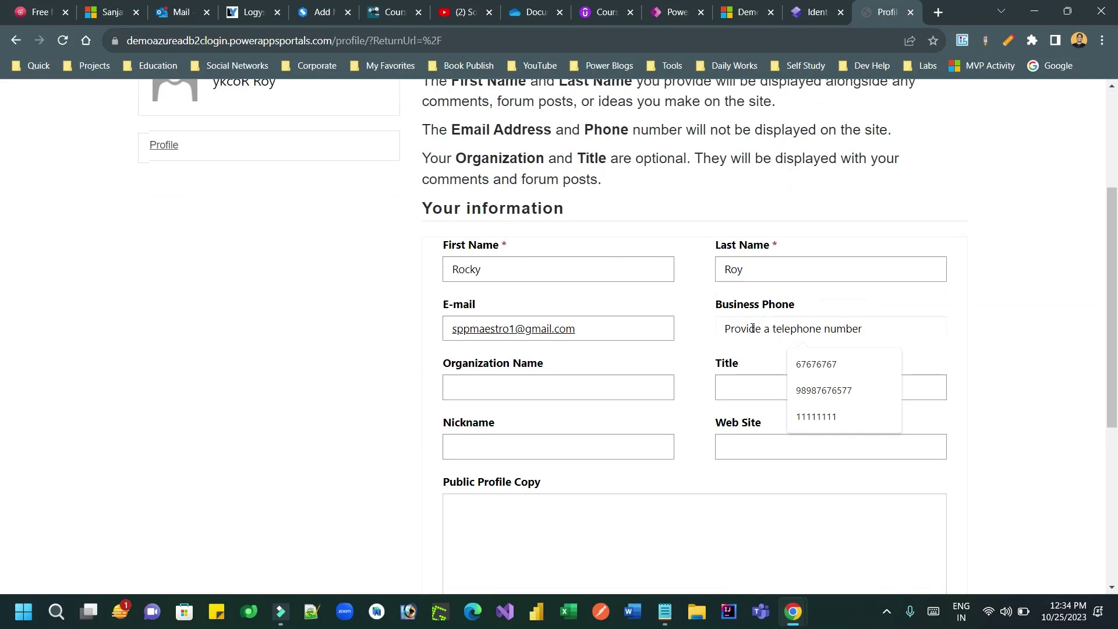
type("7663333")
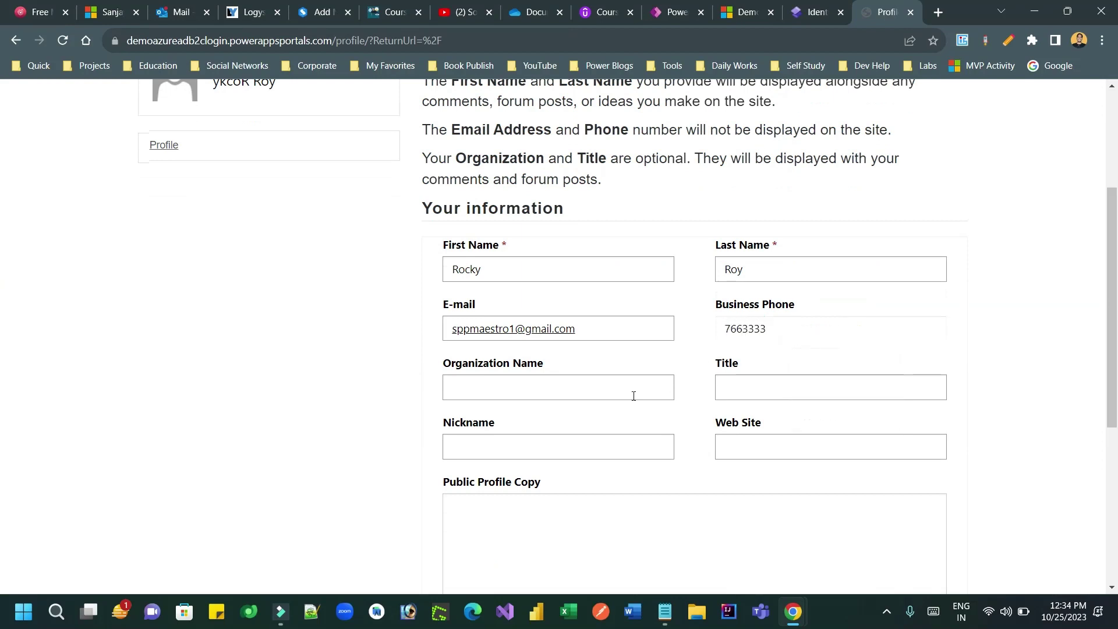
Step: Set nickname 'Rocky', organization 'TCS' and title 'Consultant'
scroll(3, 338, "down", 3)
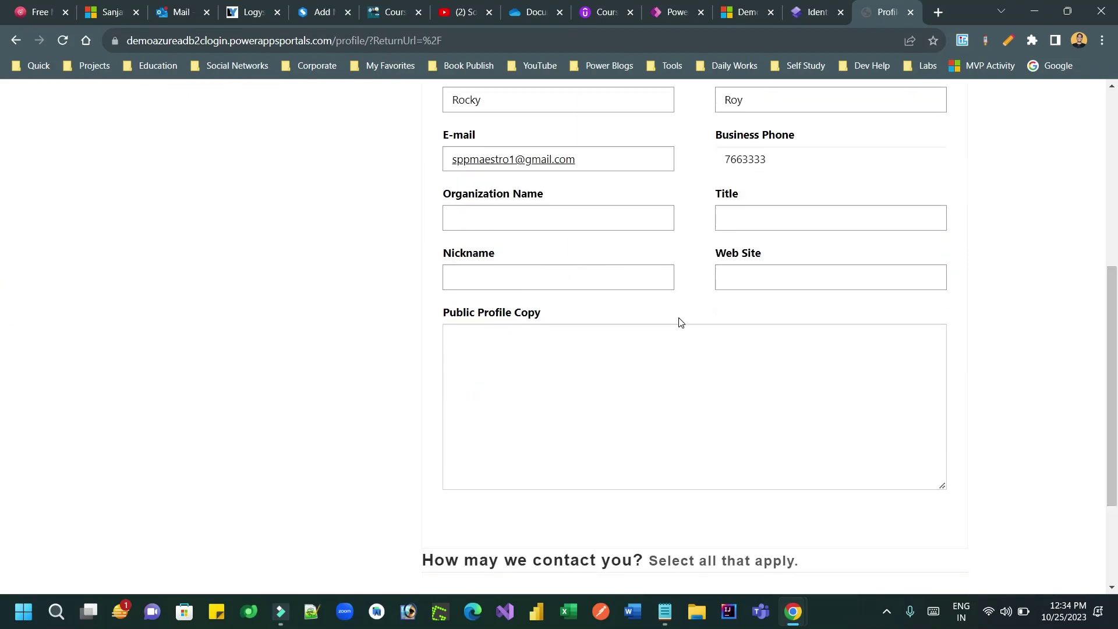
left_click(588, 276)
type("Rocky")
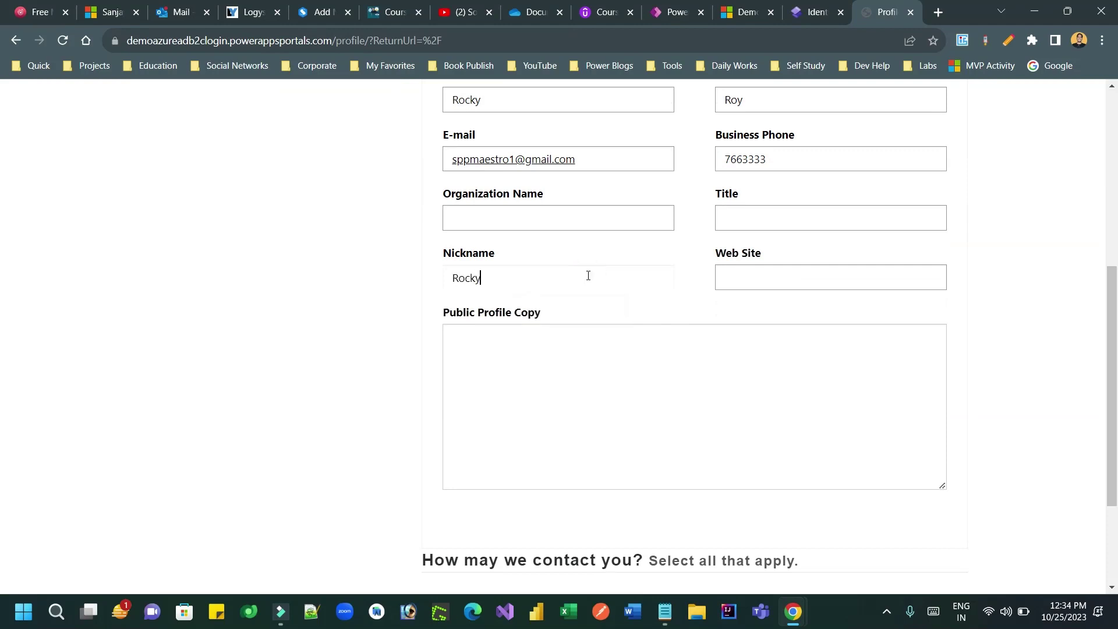
left_click(535, 215)
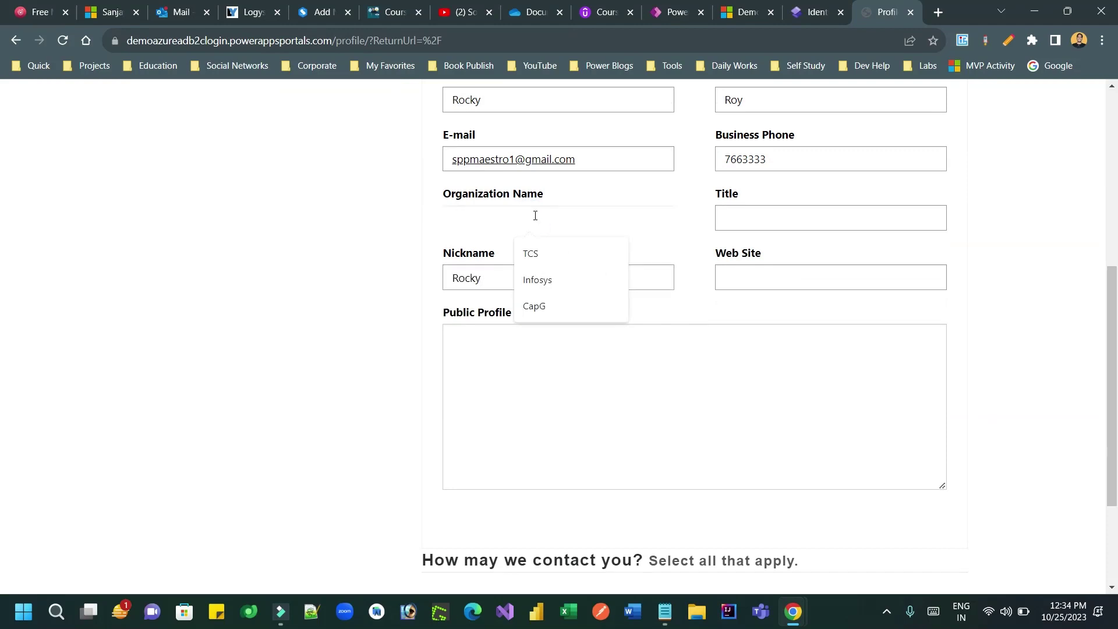
type("TCS")
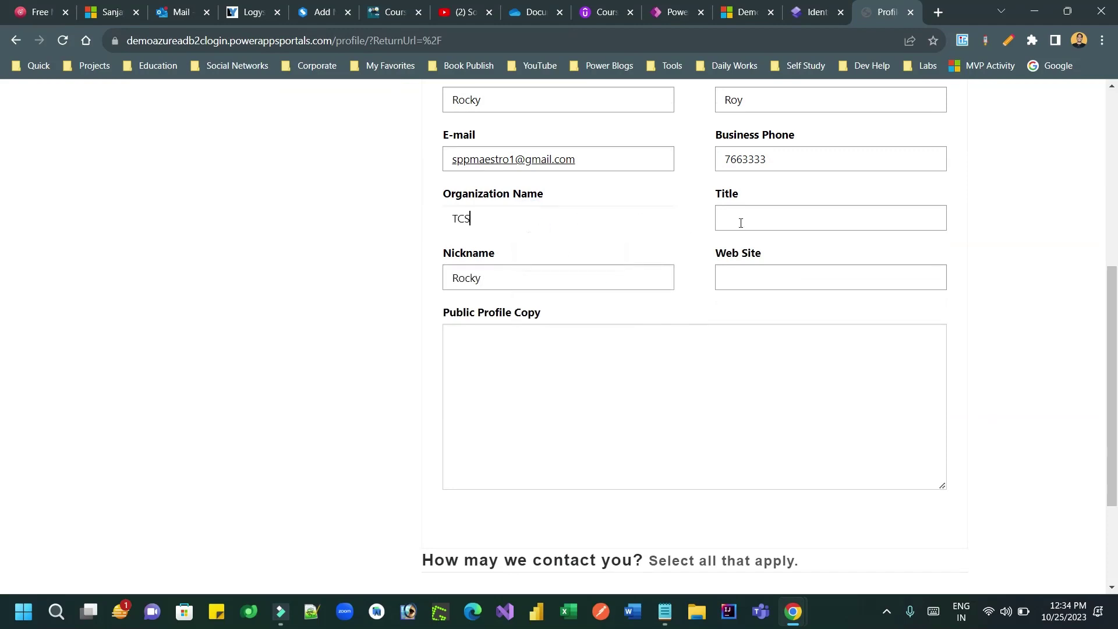
left_click(741, 223)
type("Consultant")
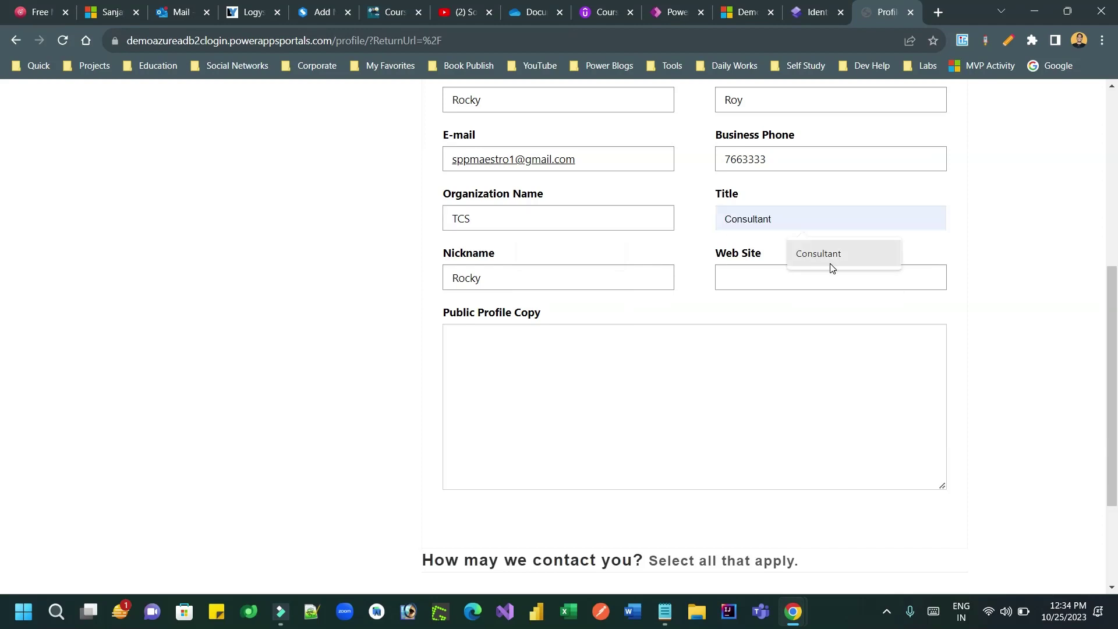
left_click(830, 262)
Step: Enter the website address in the Web Site field
left_click(777, 275)
type("sog")
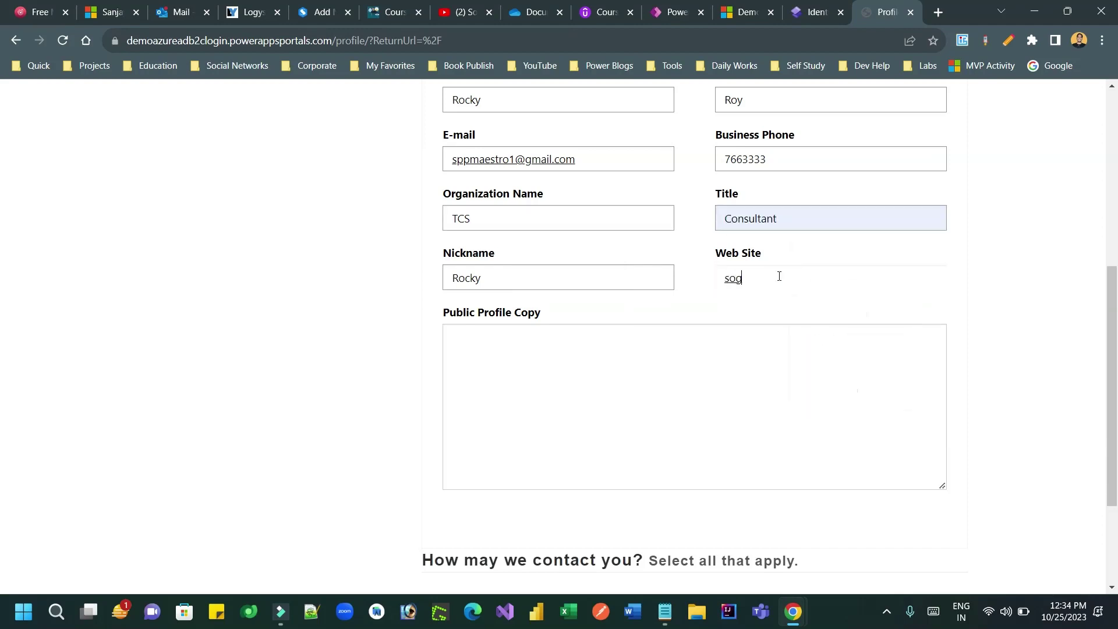
key("BackSpace")
type("ft")
key("Left")
key("Left")
key("Left")
key("Left")
key("Left")
key("Left")
key("Left")
type("www.fso")
key("BackSpace")
type("f")
key("BackSpace")
key("BackSpace")
left_click(582, 351)
Step: Copy the nickname into Public Profile Copy and save the profile update
double_click(576, 276)
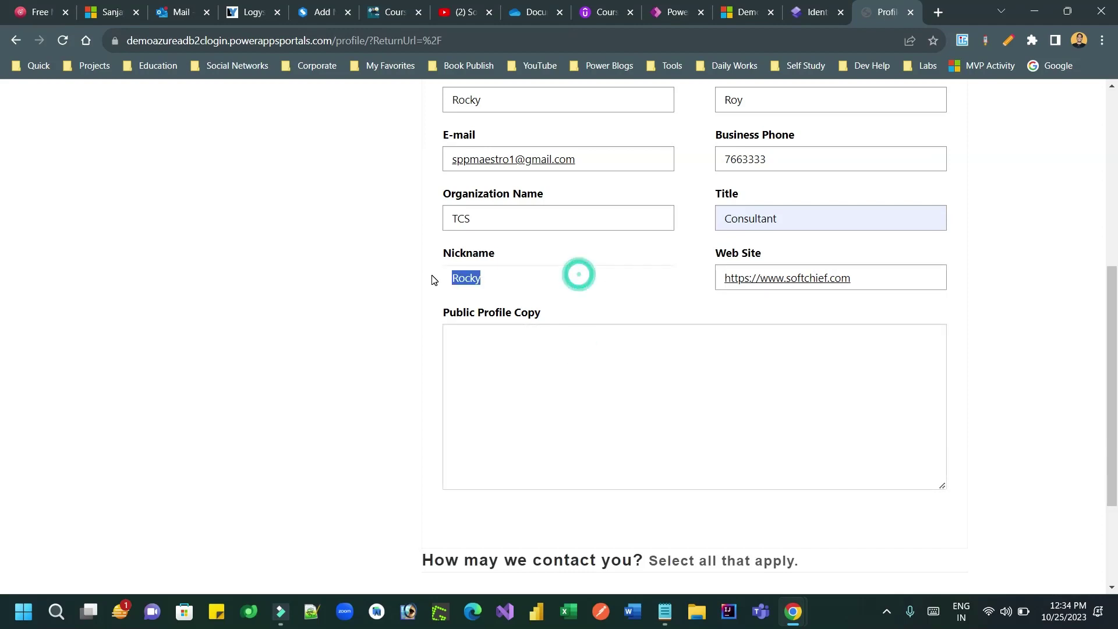
key("ctrl+c")
left_click(519, 352)
key("ctrl+v")
scroll(1114, 328, "down", 3)
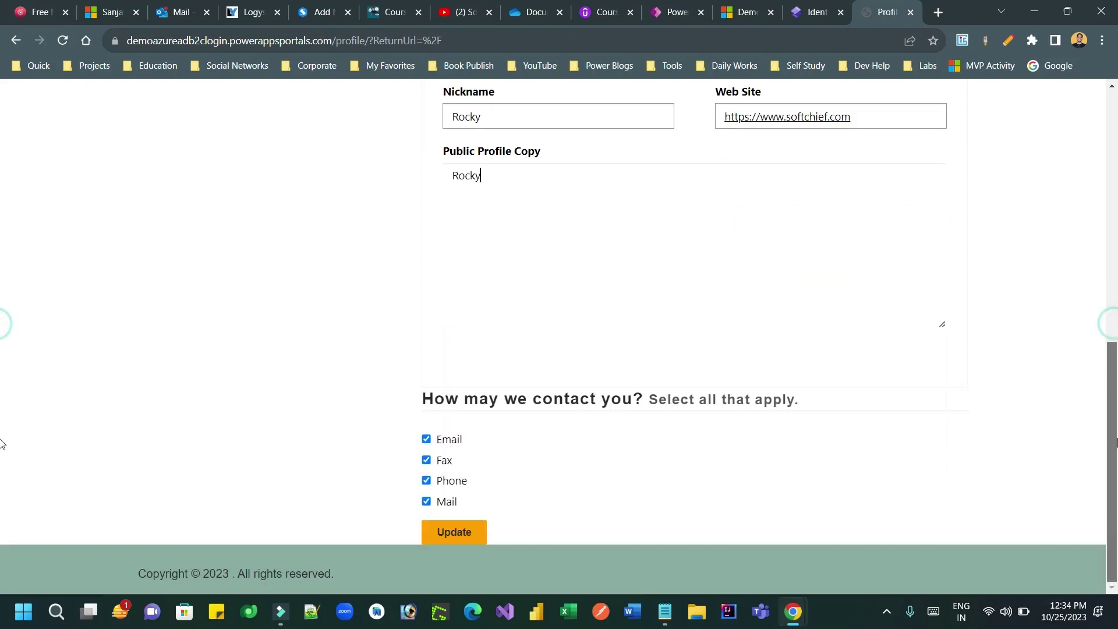
left_click(460, 534)
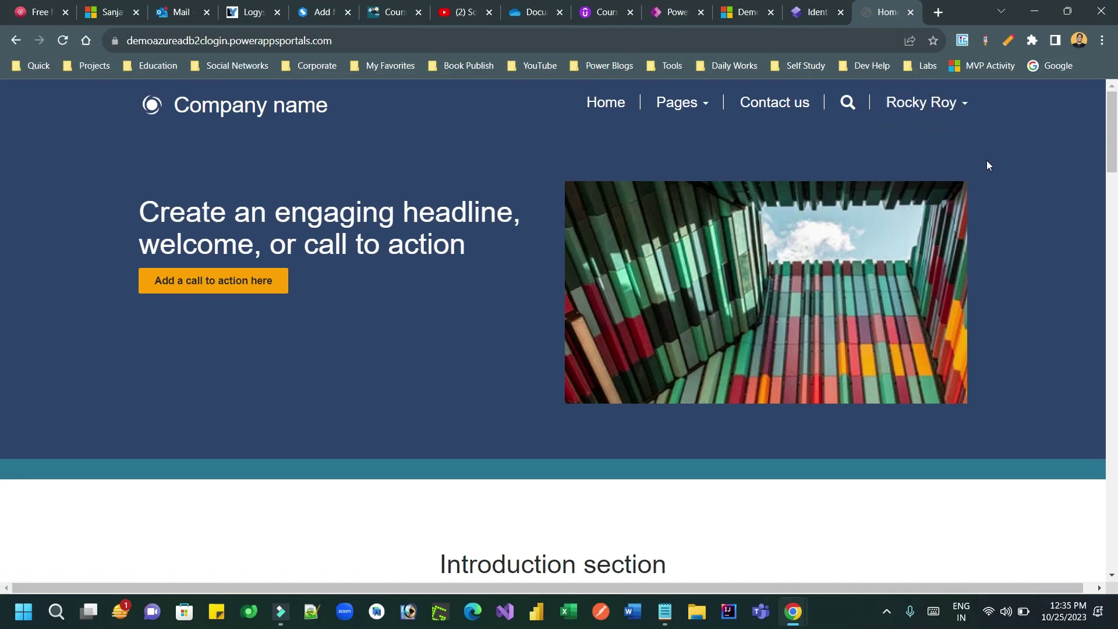
Step: Check the account options, then browse the Power Apps app list
left_click(943, 108)
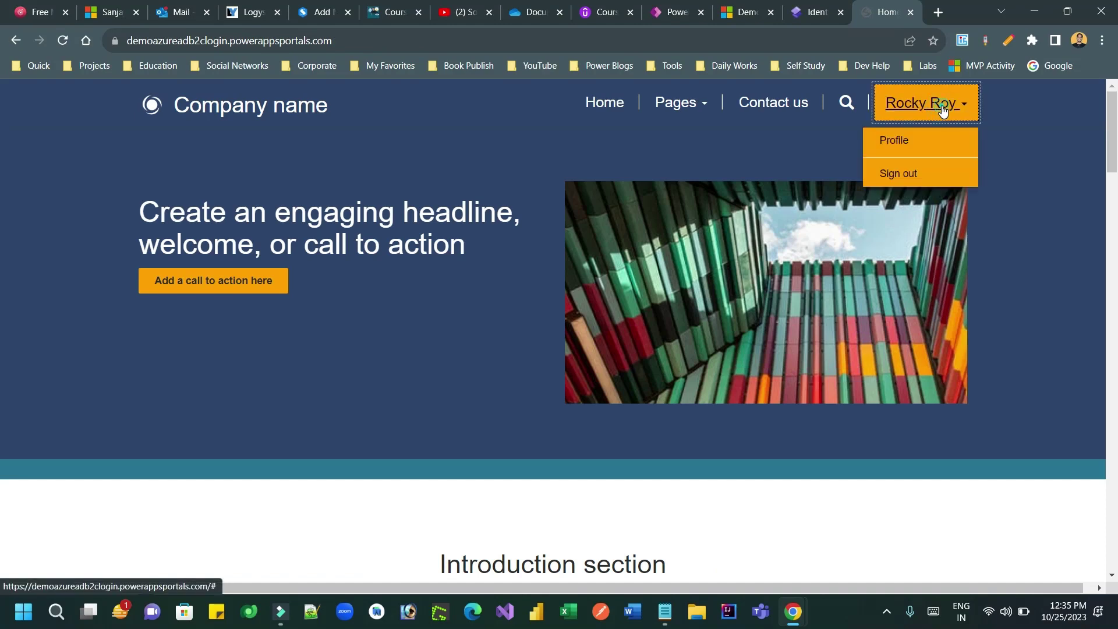
left_click(943, 108)
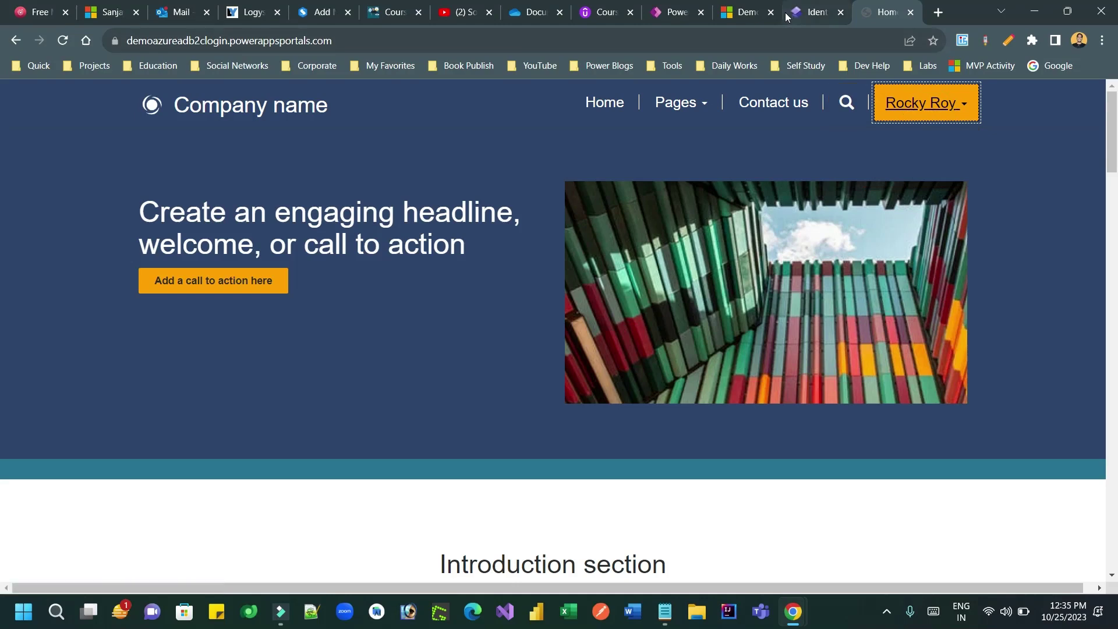
left_click(743, 14)
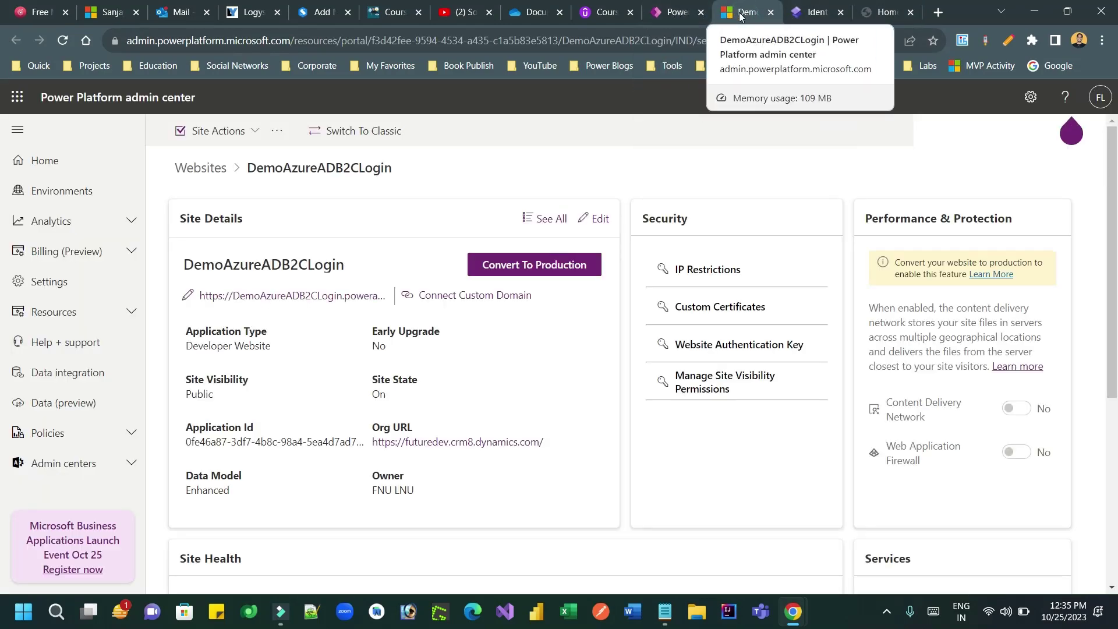
left_click(675, 11)
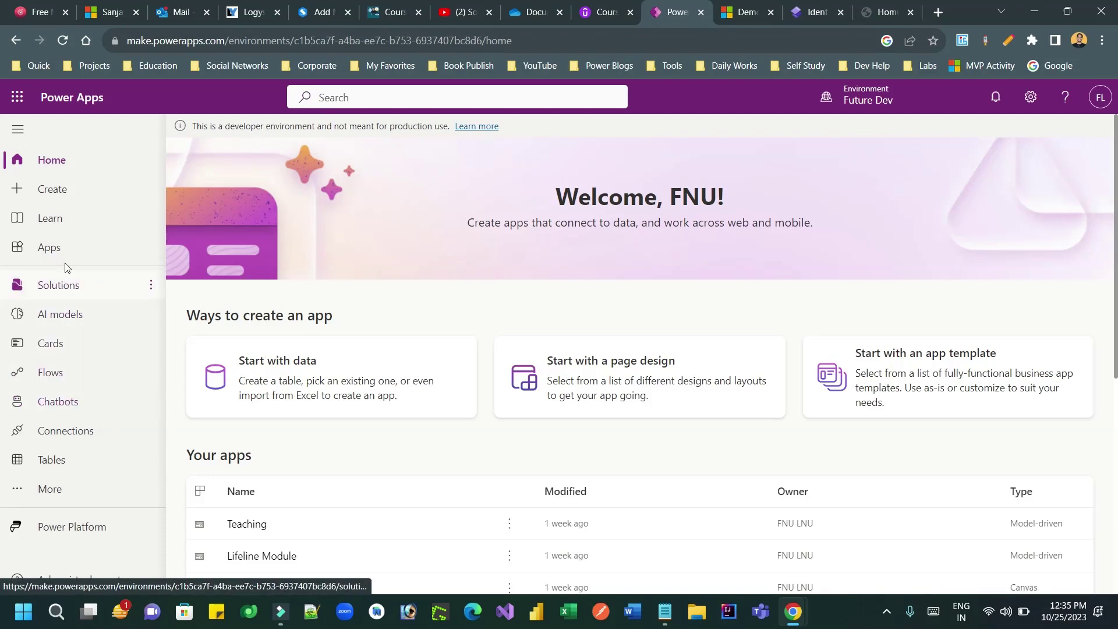
left_click(66, 247)
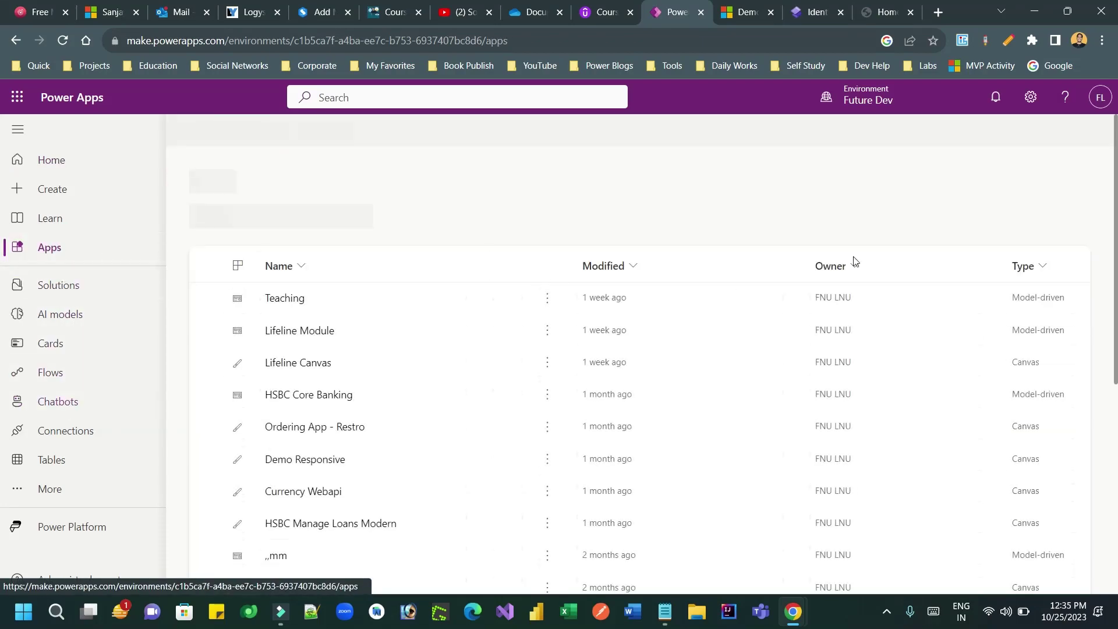
scroll(2, 318, "down", 3)
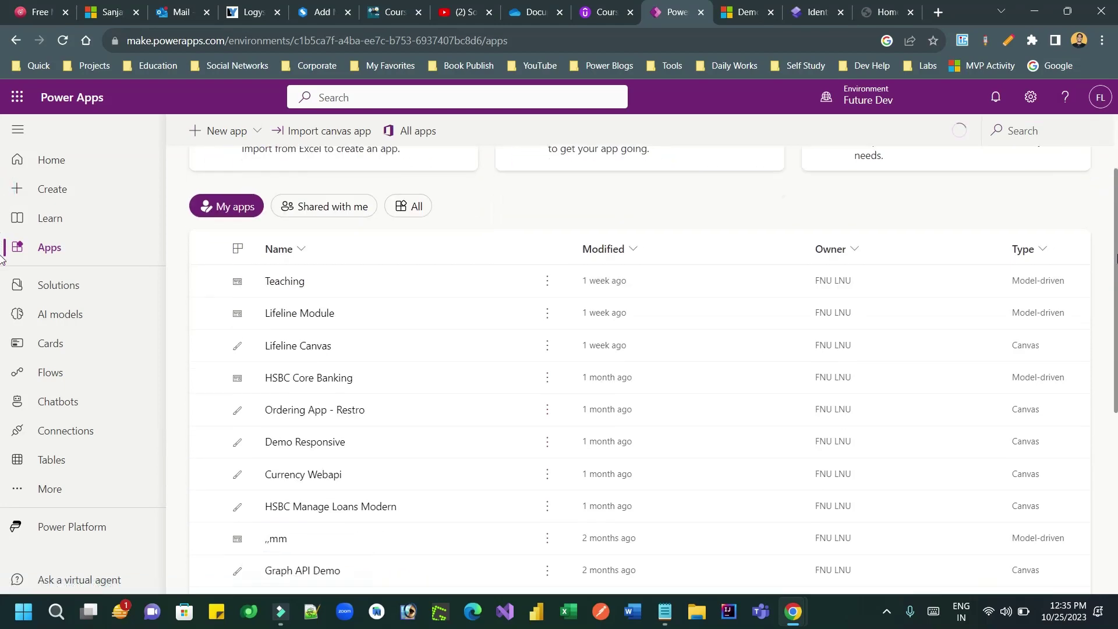
scroll(637, 476, "down", 4)
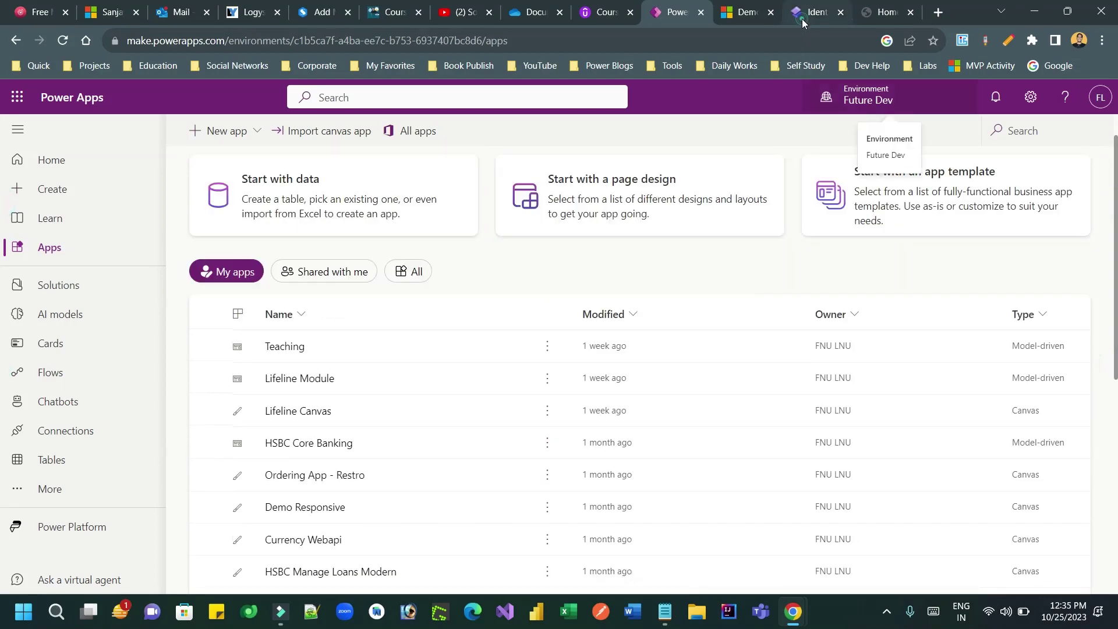
Step: From the identity providers setup, launch Power Pages Management in a new tab
left_click(802, 18)
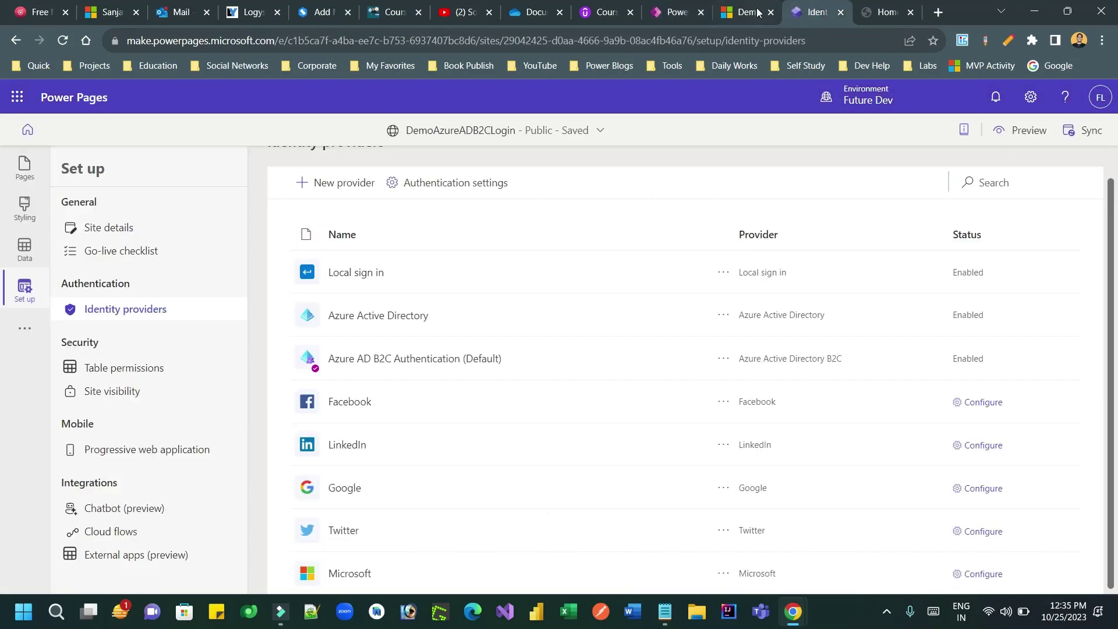
left_click(28, 334)
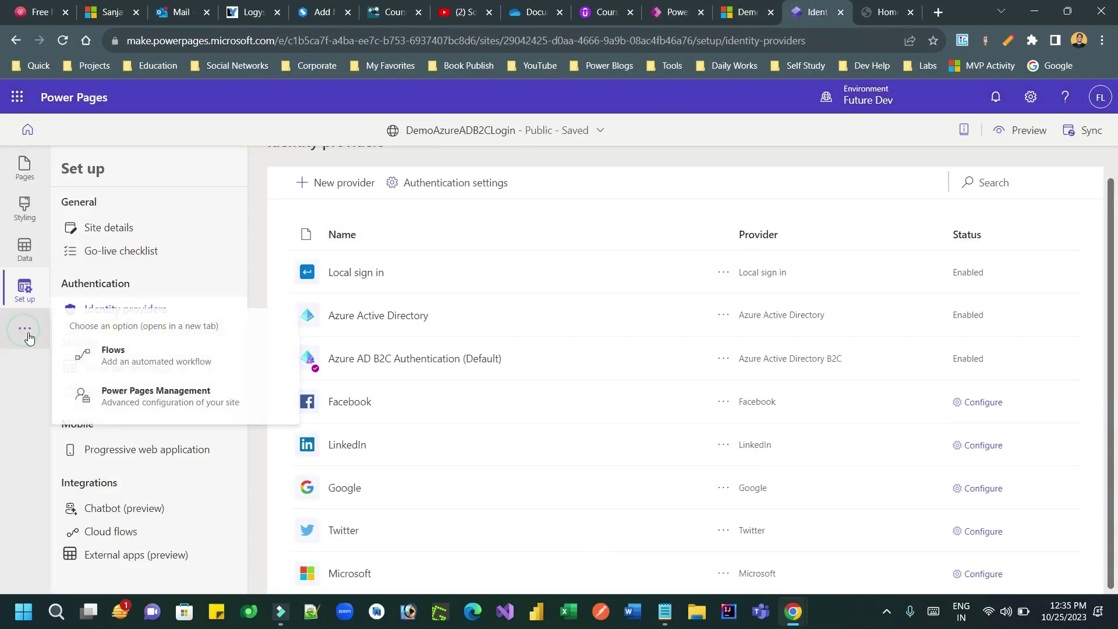
left_click(179, 393)
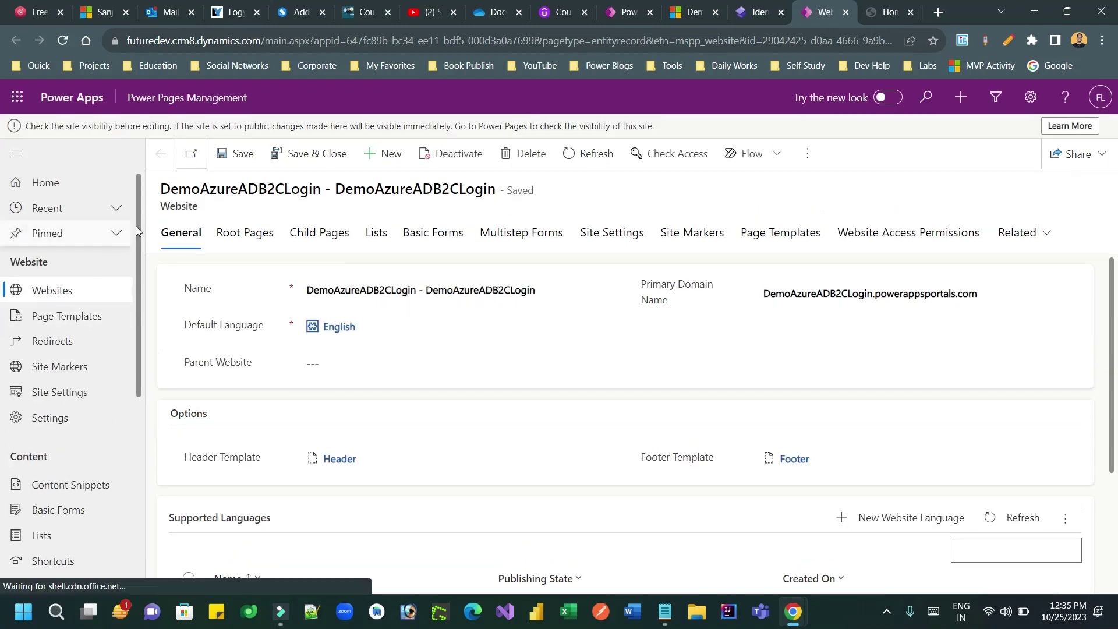
Step: Open the Patients contact list and switch its view to All Contacts
left_click_drag(138, 284, 142, 385)
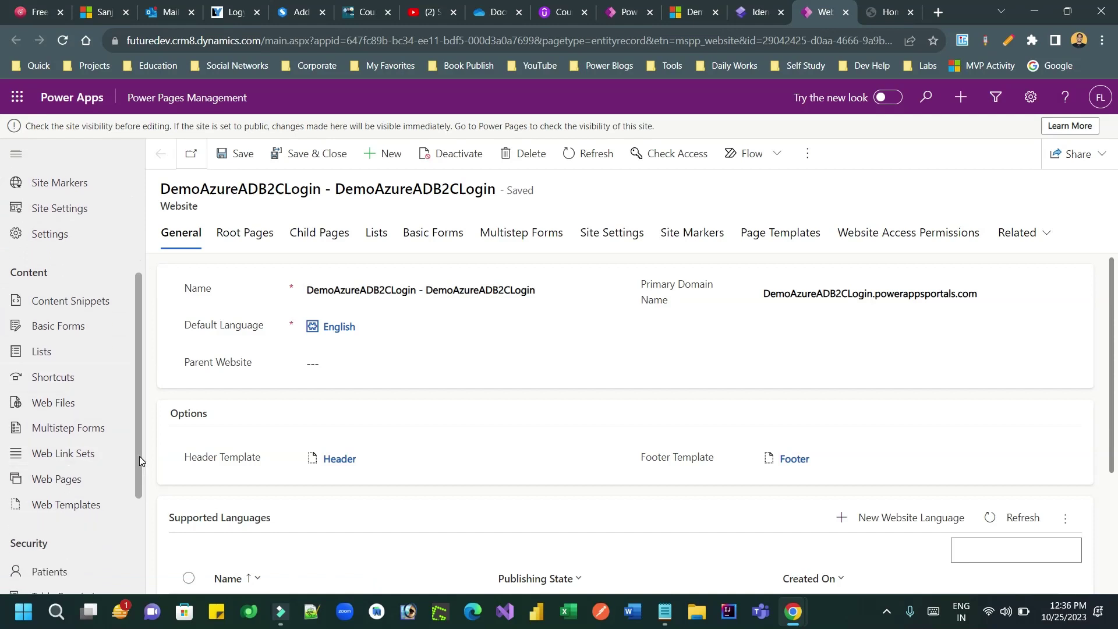
left_click_drag(138, 456, 139, 514)
left_click(74, 495)
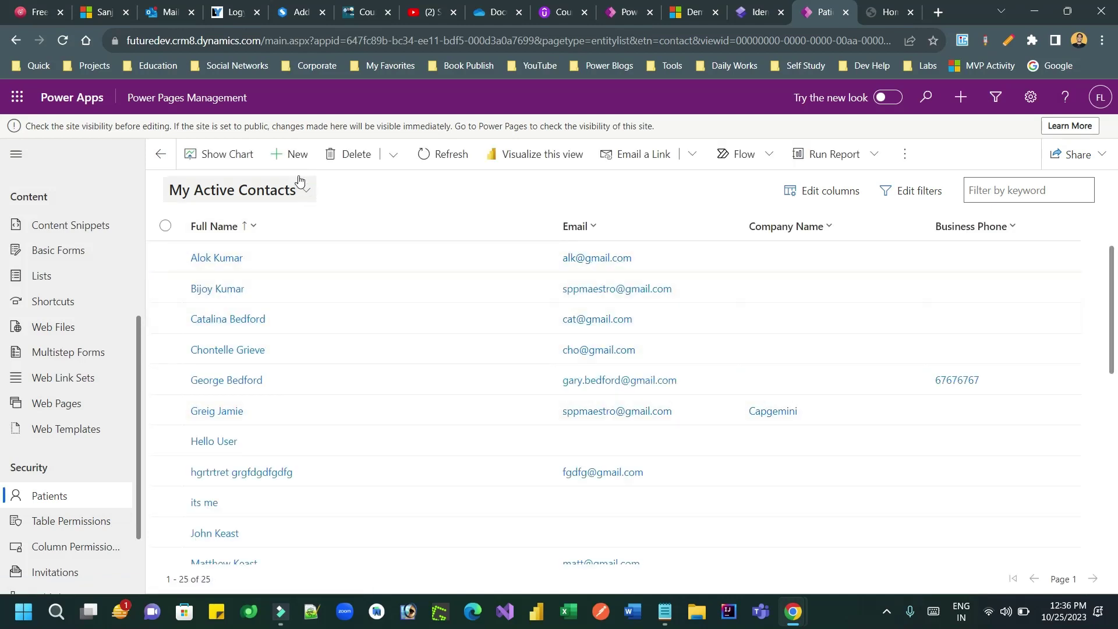
left_click(294, 201)
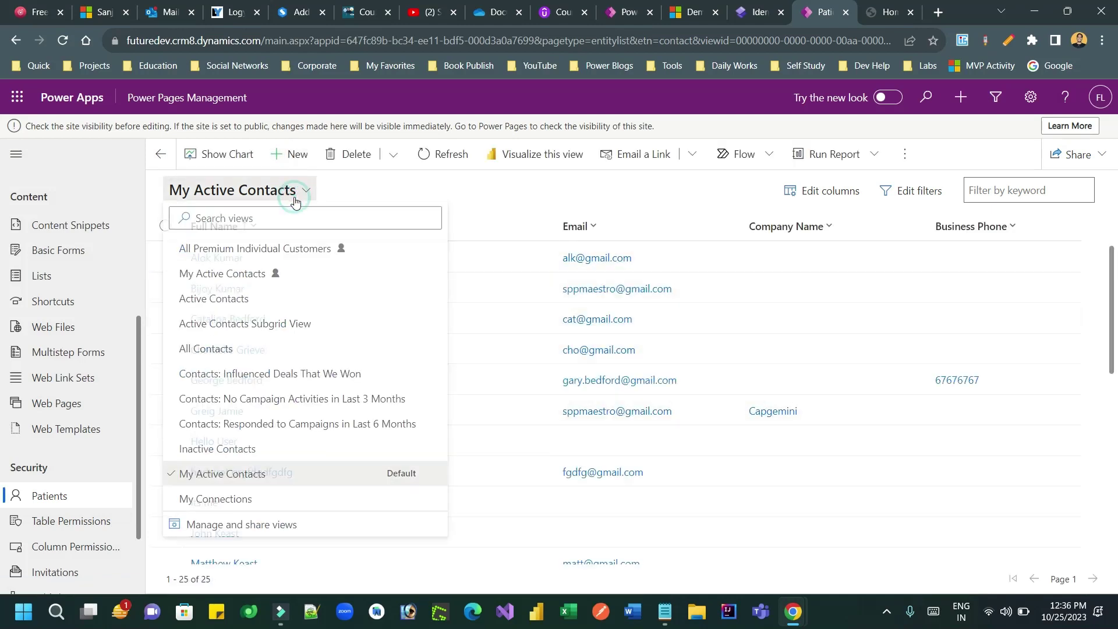
left_click(244, 352)
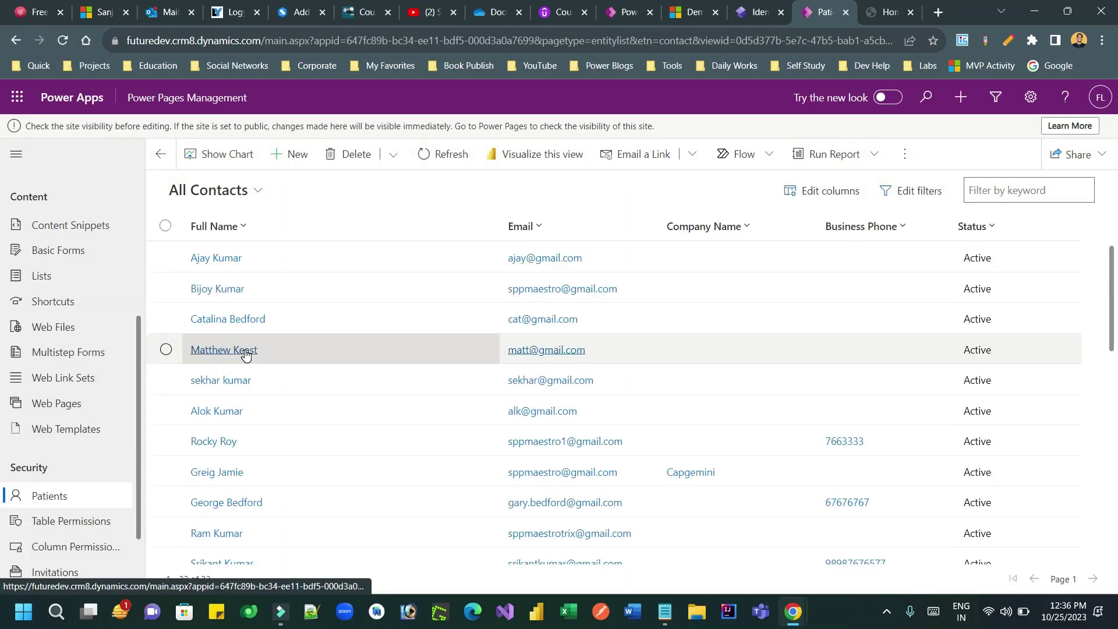
Step: Open the signed-in user's contact record showing title Consultant, then return to the portal
left_click(222, 441)
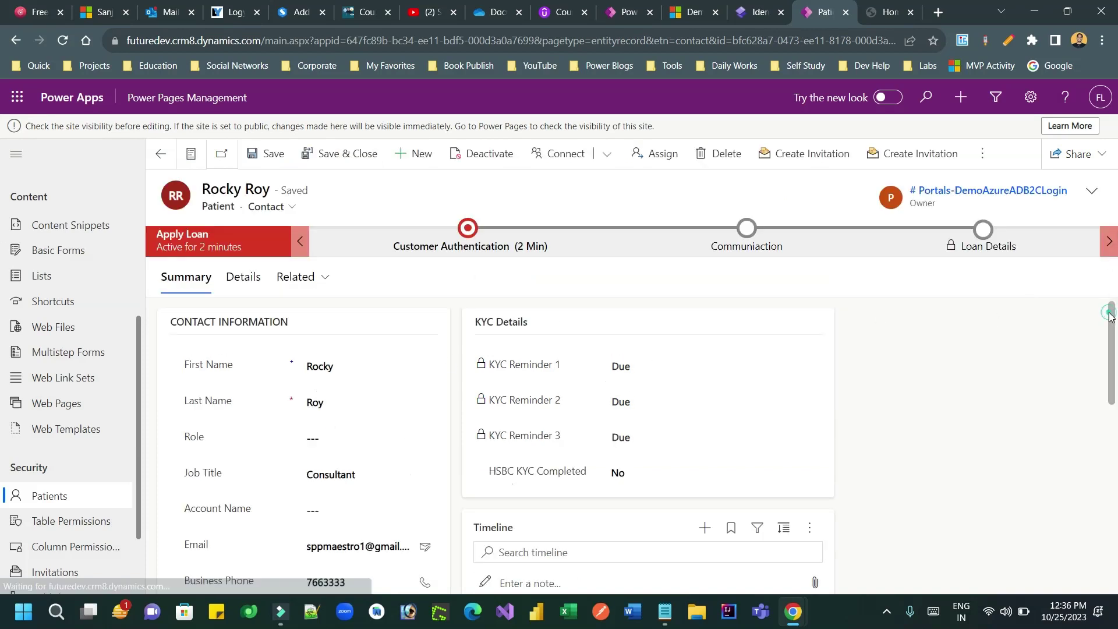
scroll(1112, 362, "down", 2)
scroll(1112, 362, "up", 2)
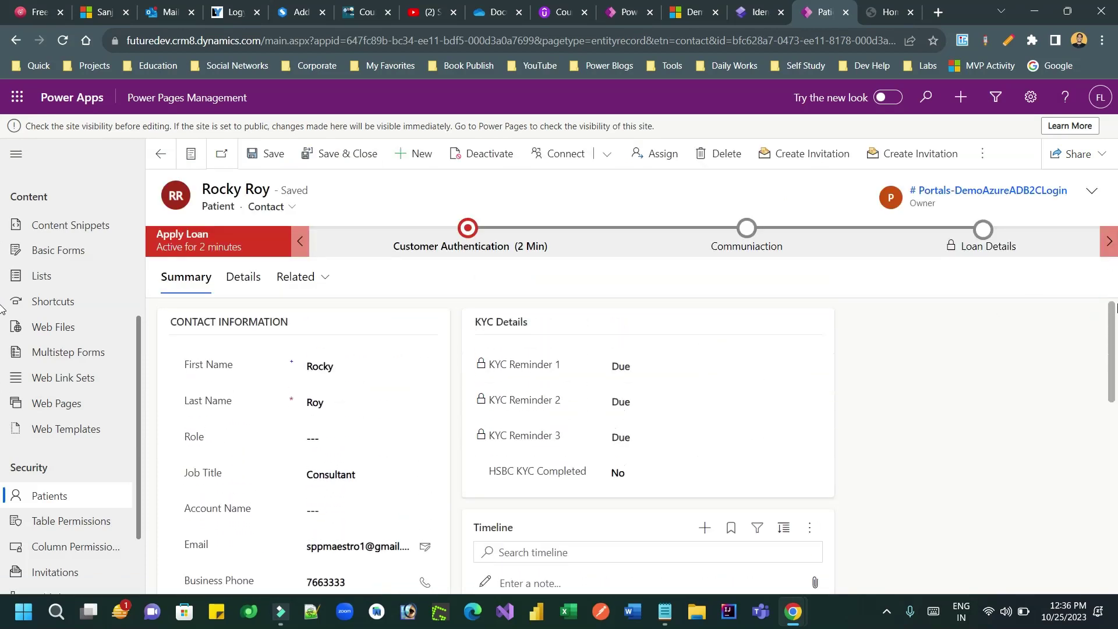
left_click(888, 11)
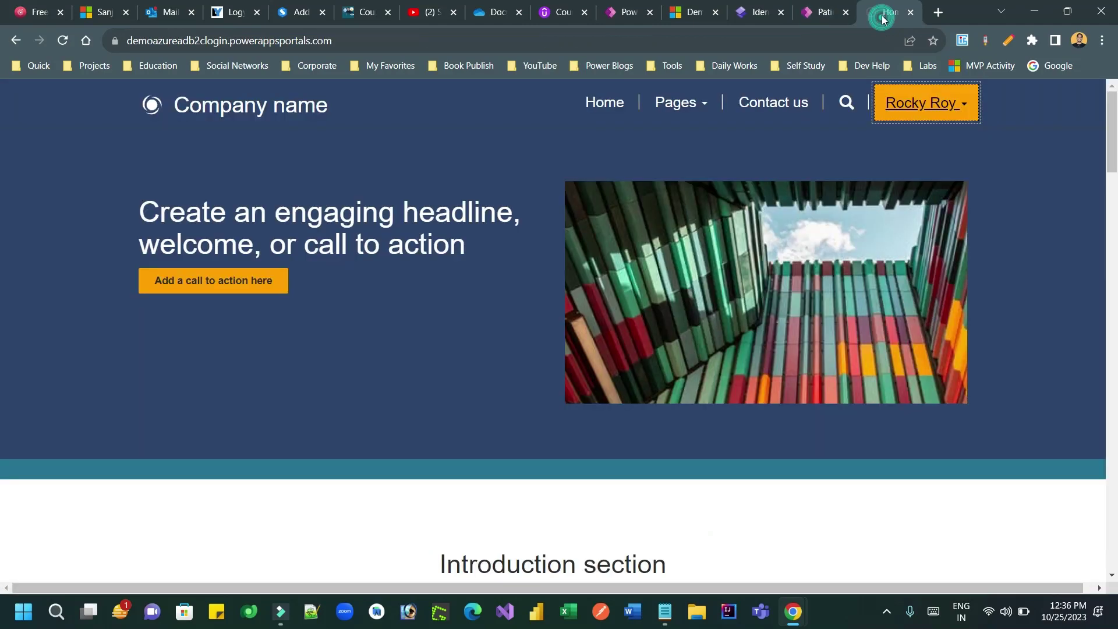
Step: Sign out of the portal and start signing in again
left_click(907, 121)
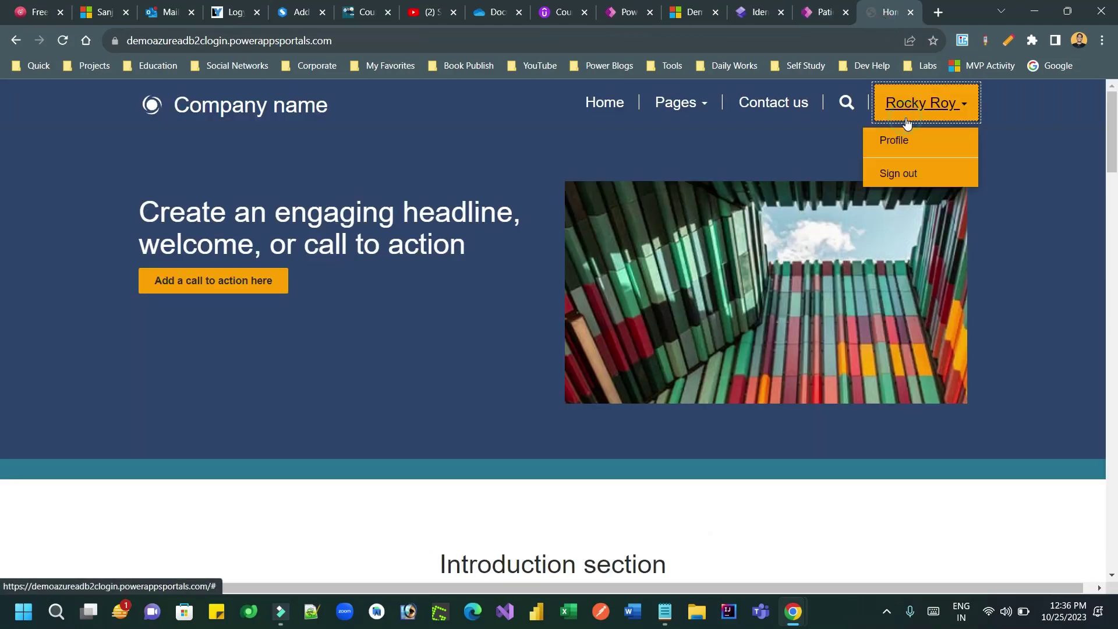
left_click(906, 171)
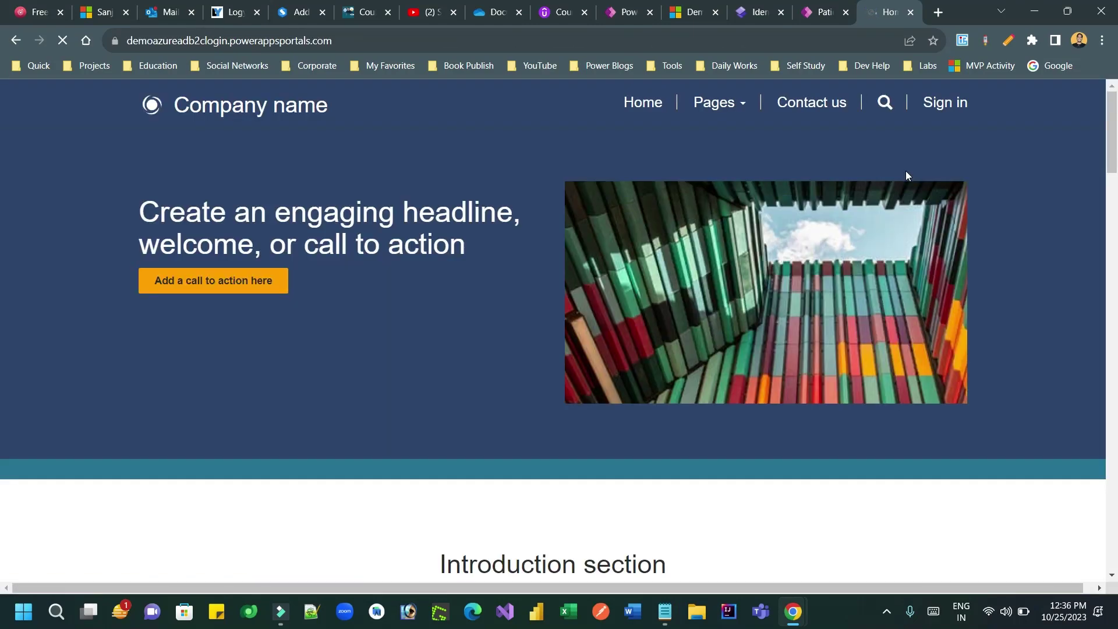
left_click(946, 102)
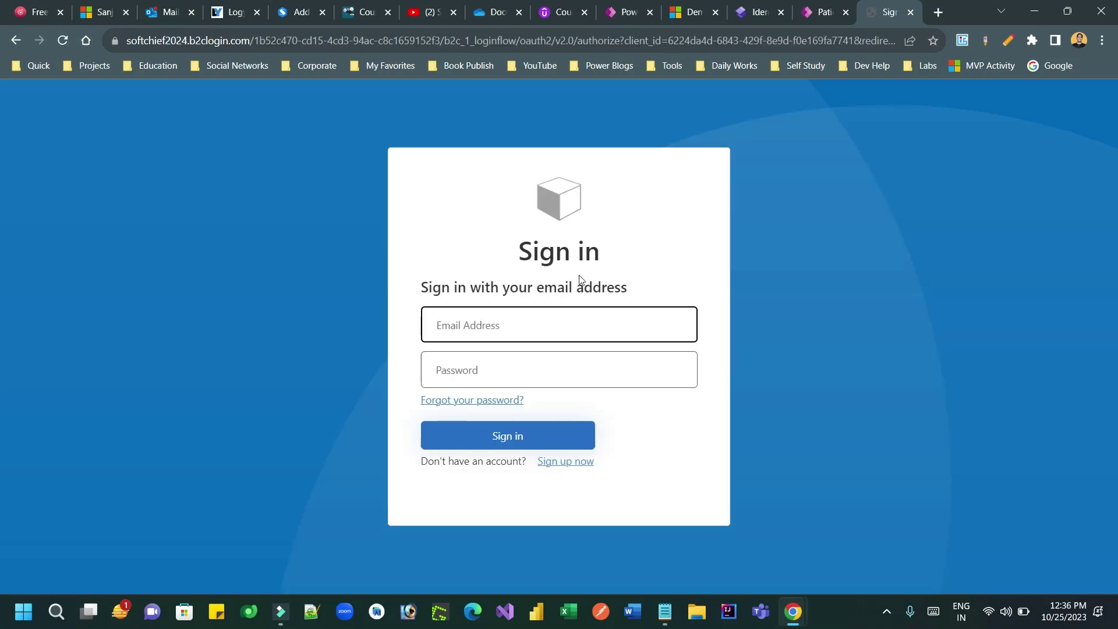
Step: Enter the user's email address and password and submit the sign-in
left_click(473, 330)
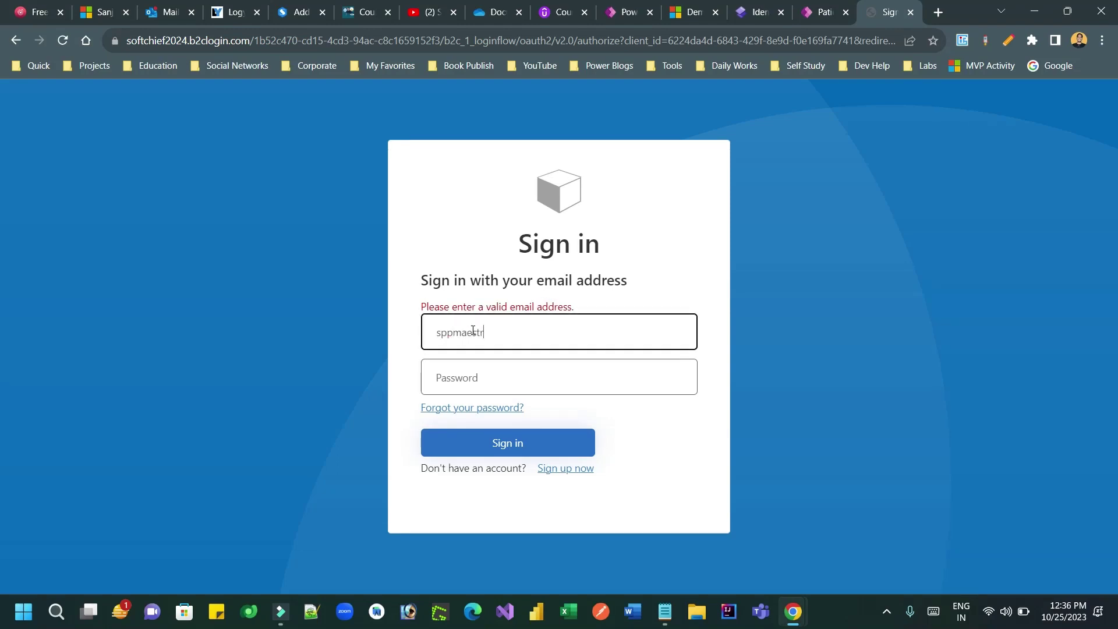
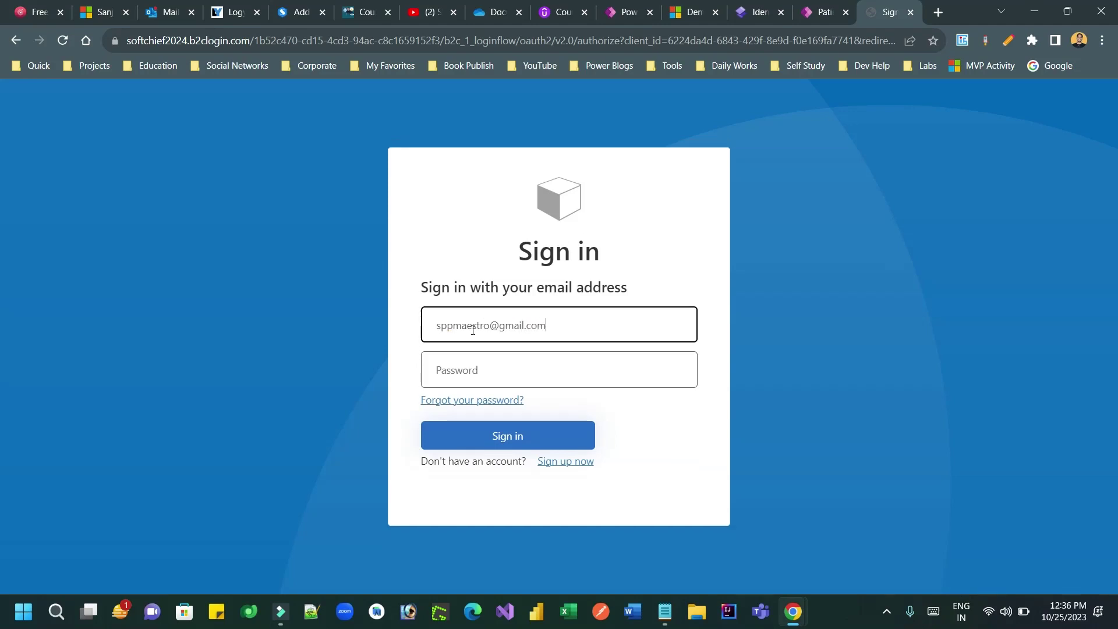
key("Tab")
type("*****")
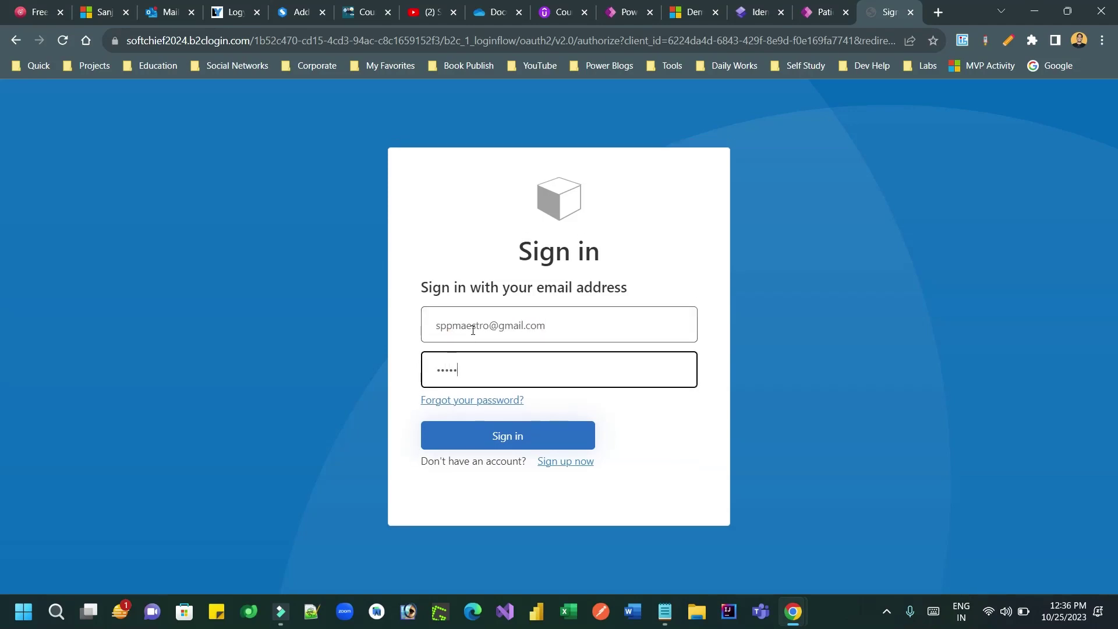
type("***")
key("ctrl+a")
key("BackSpace")
type("*****")
left_click(501, 446)
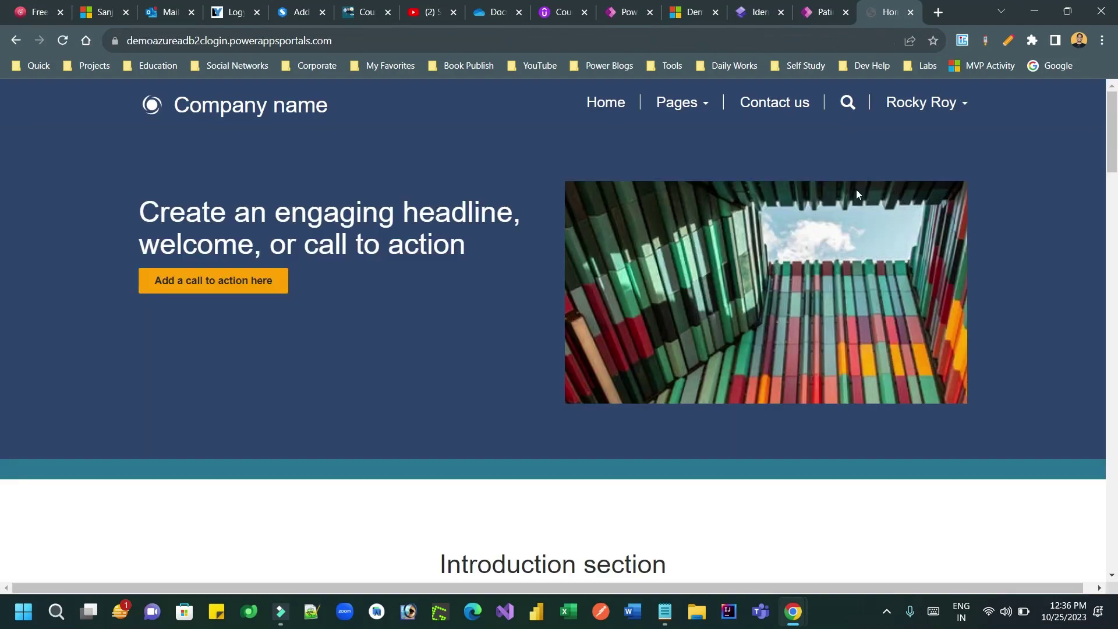
Step: Open the Profile page from the user menu and scroll through the saved details
left_click(961, 104)
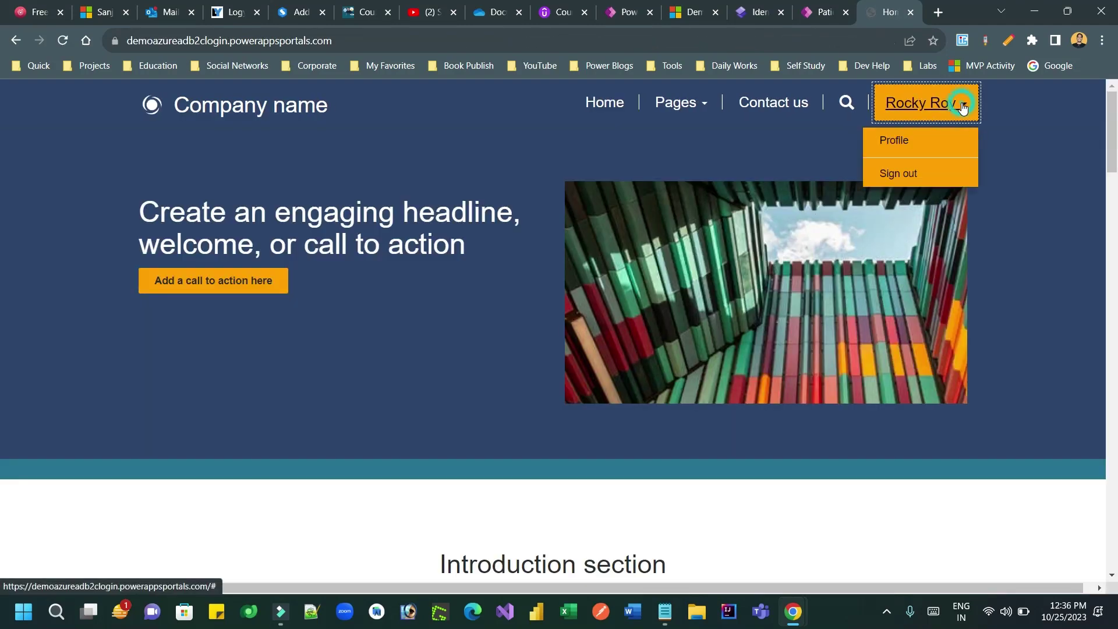
left_click(889, 156)
left_click(935, 98)
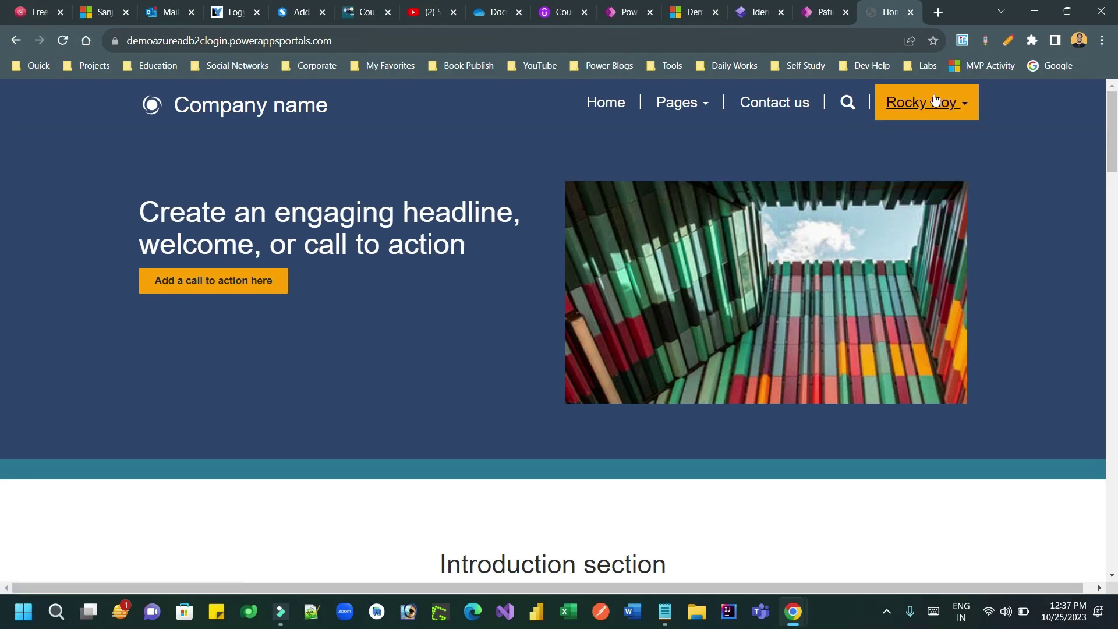
left_click(905, 139)
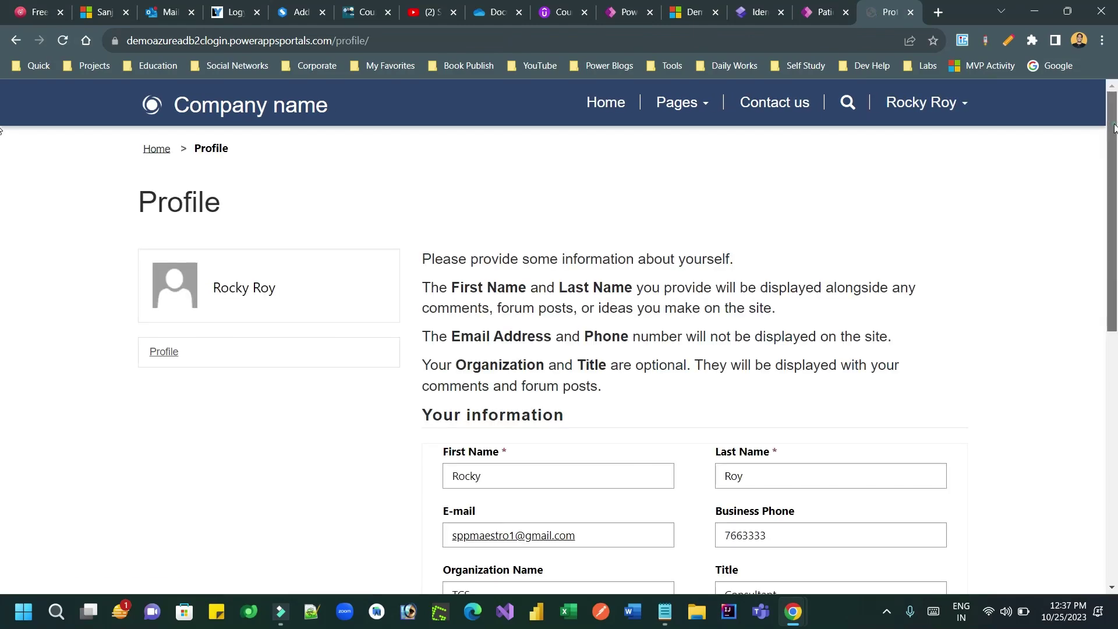
scroll(1112, 173, "down", 2)
scroll(1, 173, "up", 2)
scroll(2, 295, "down", 6)
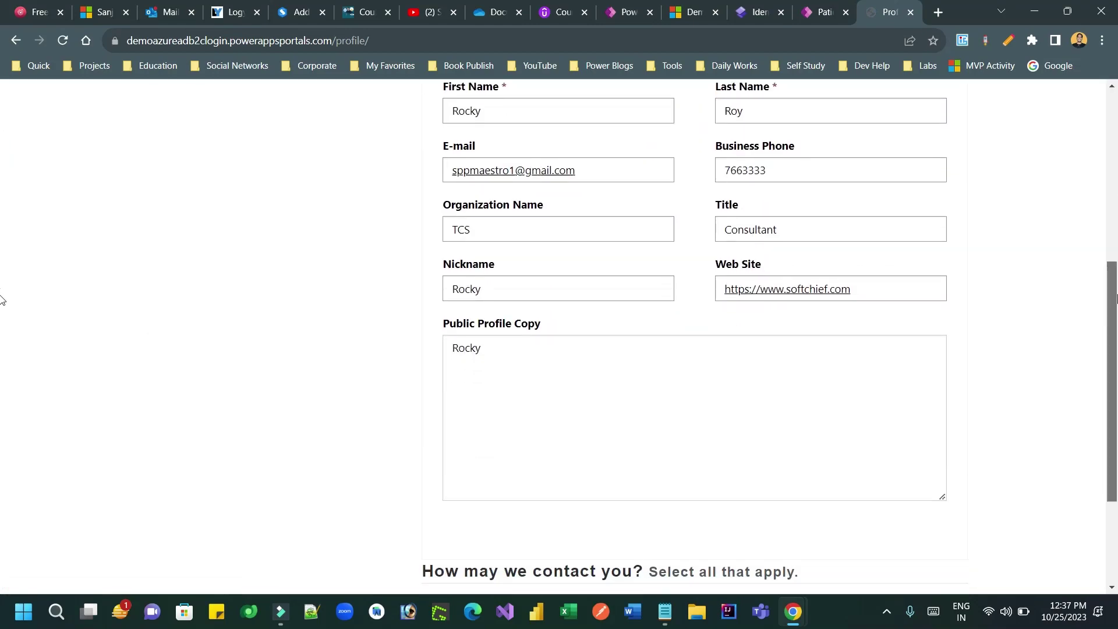
scroll(1095, 85, "up", 6)
Step: Sign out of the portal and begin signing in once more
left_click(929, 103)
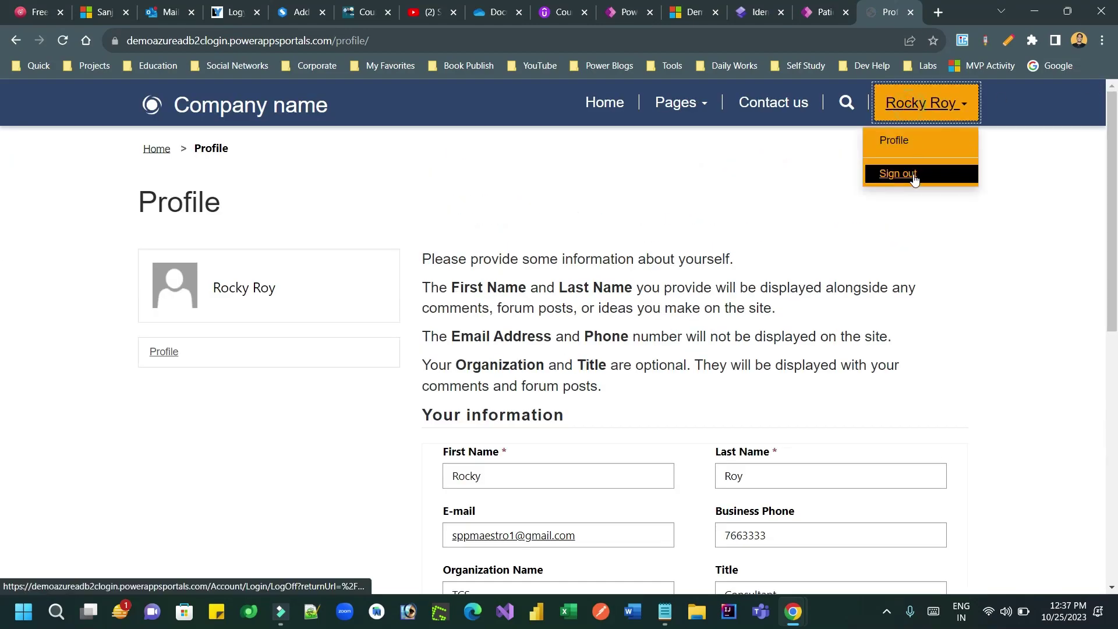
left_click(912, 173)
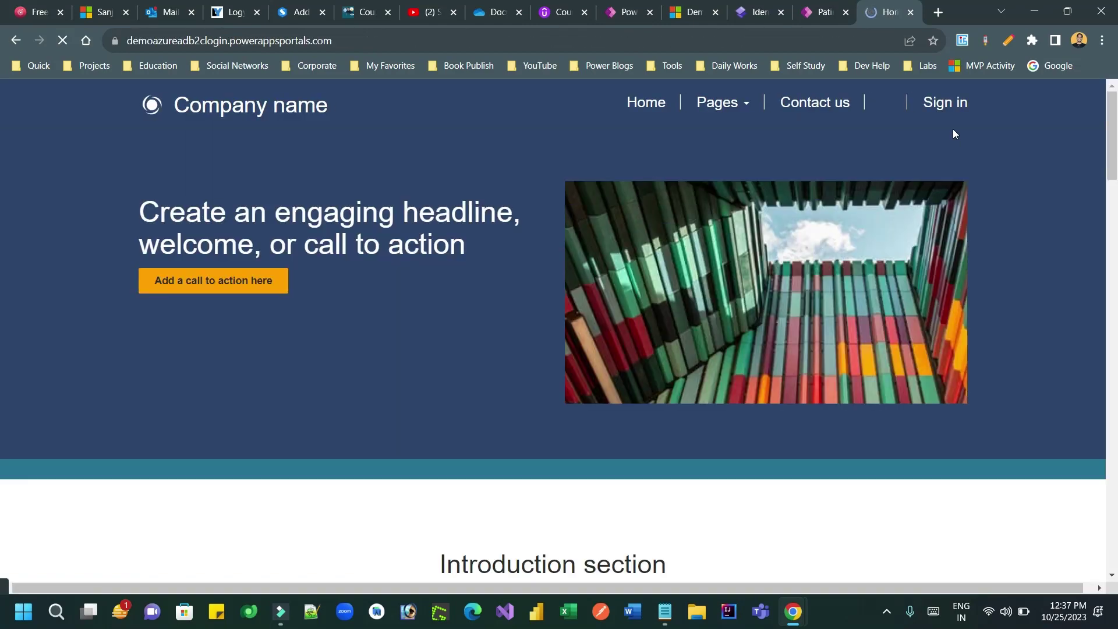
left_click(944, 109)
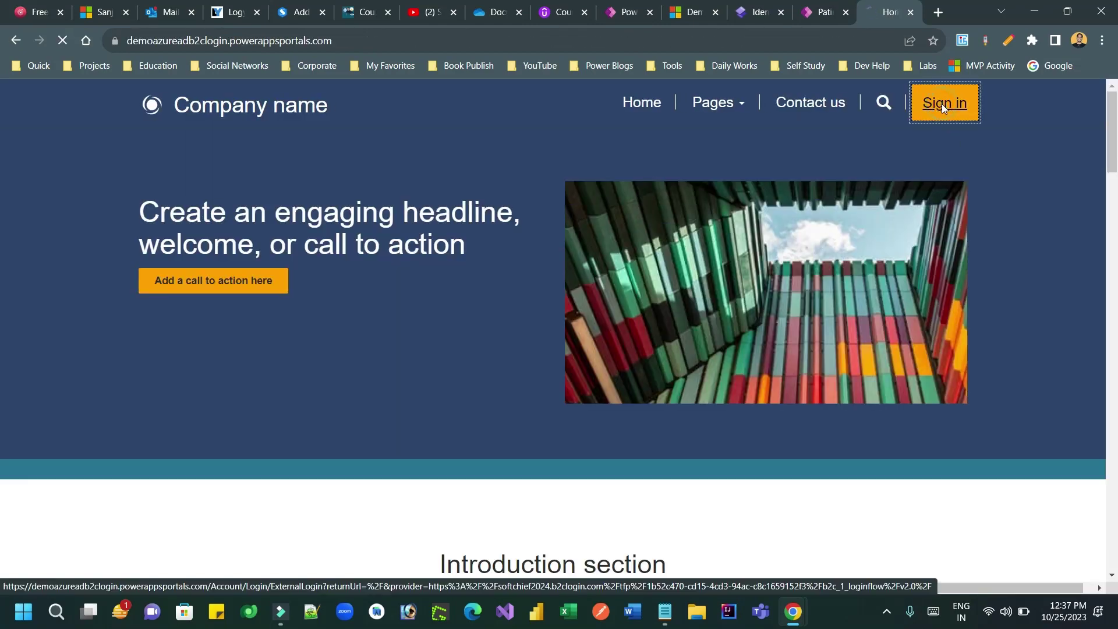